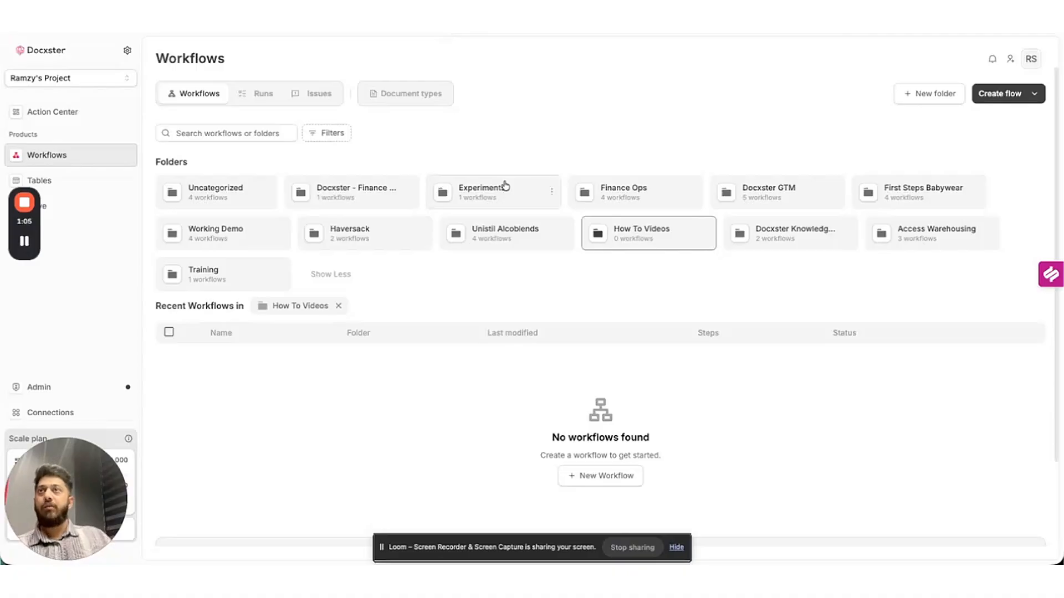
Start a blank Untitled flow from scratch in the How To Videos folder.
click(999, 100)
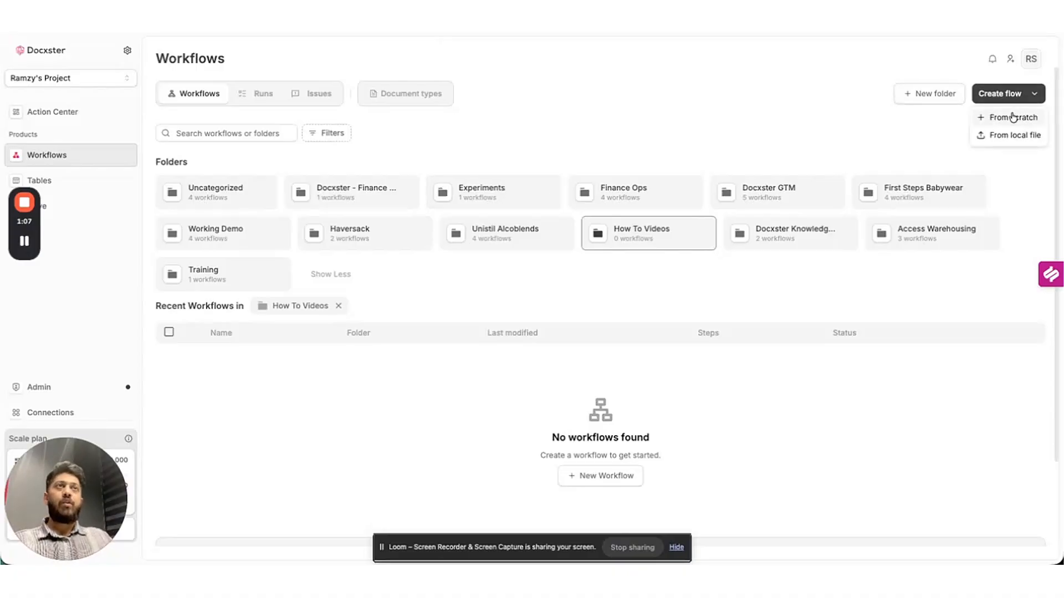
click(1011, 116)
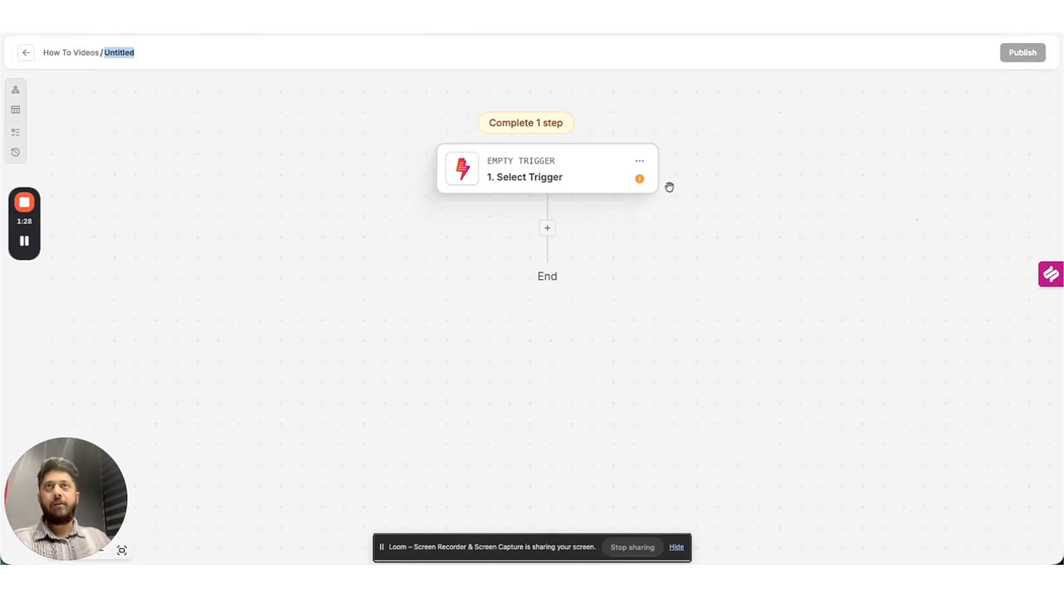
Make the trigger a Human Input Web Form titled '3 Way Match Demo'.
click(633, 165)
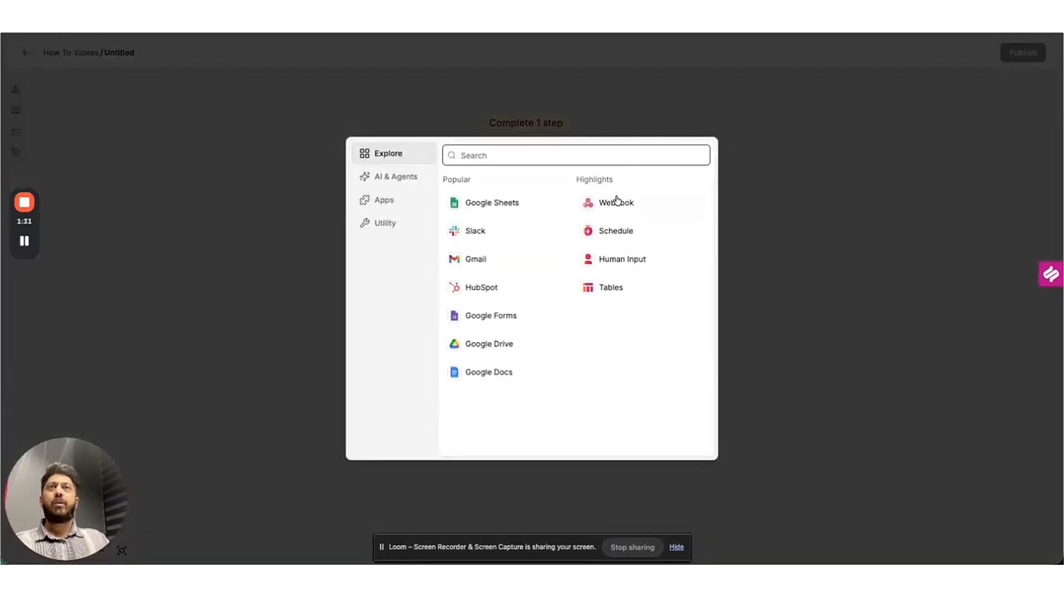
click(623, 272)
click(492, 188)
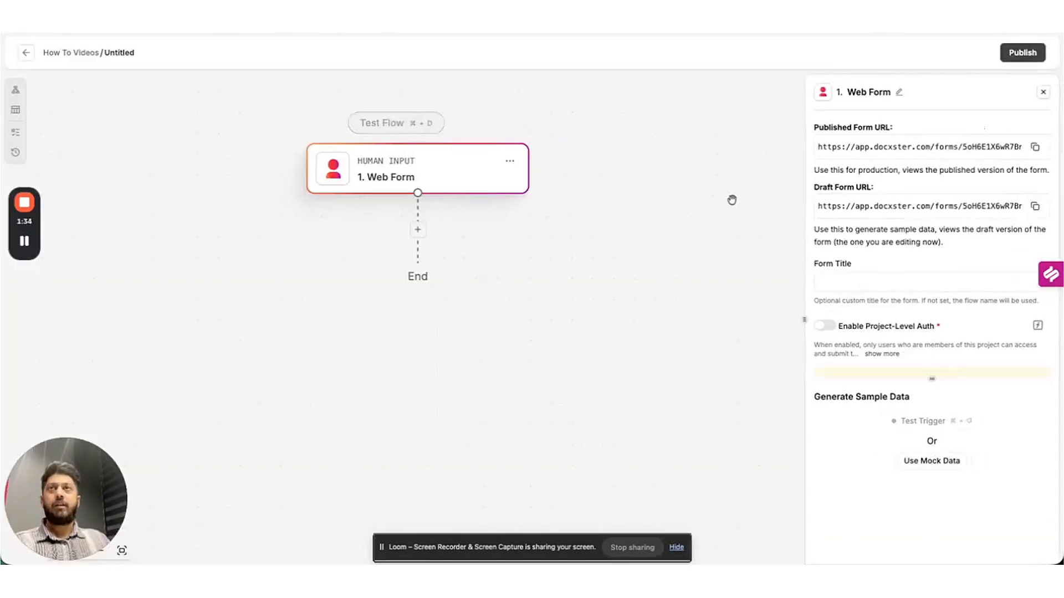
click(892, 276)
text(3 Way )
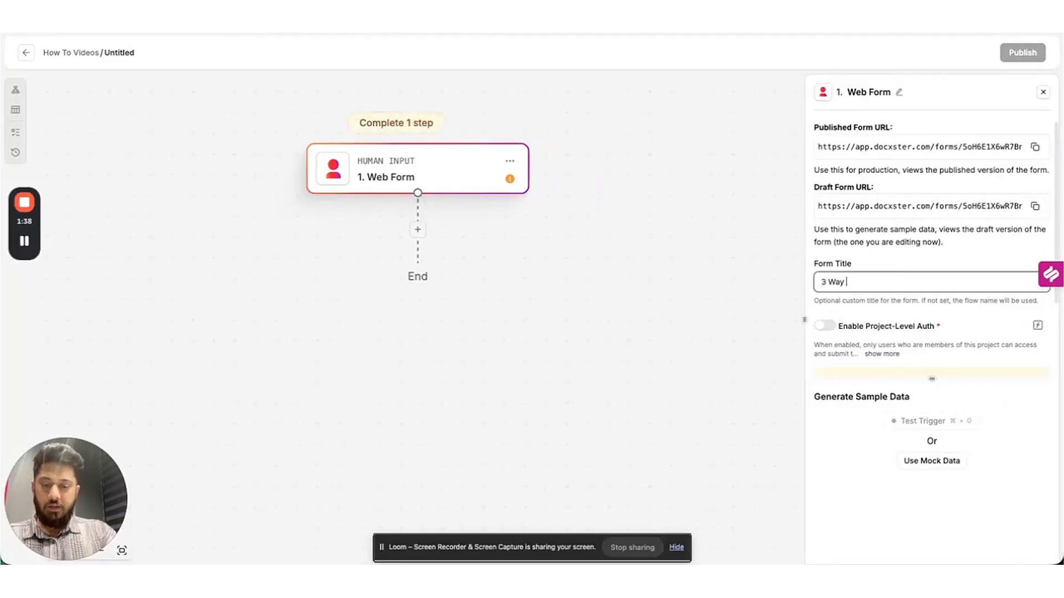
text(Match Demo)
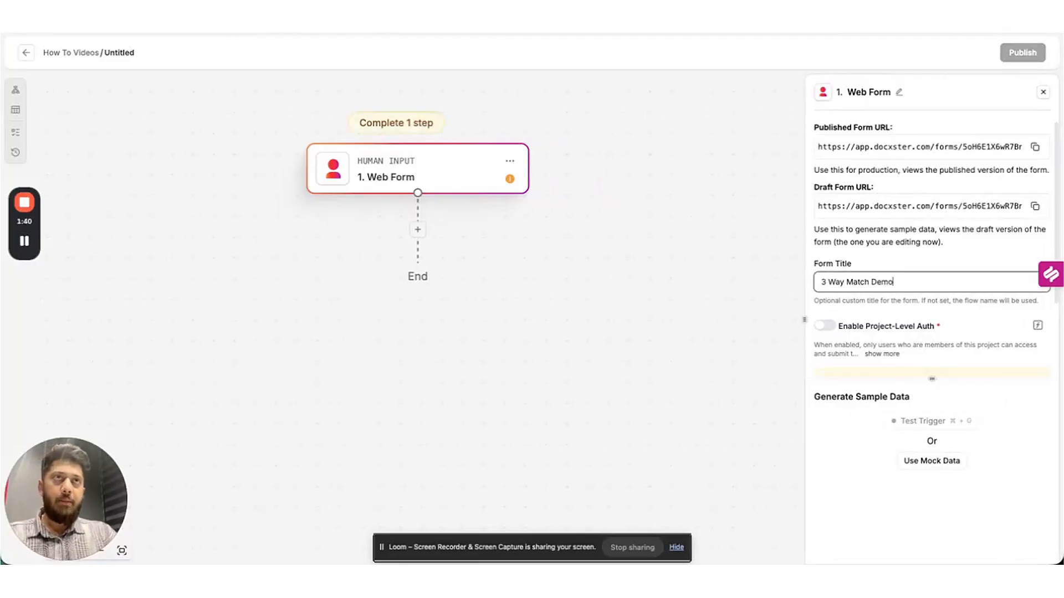
scroll(975, 247, down, 3)
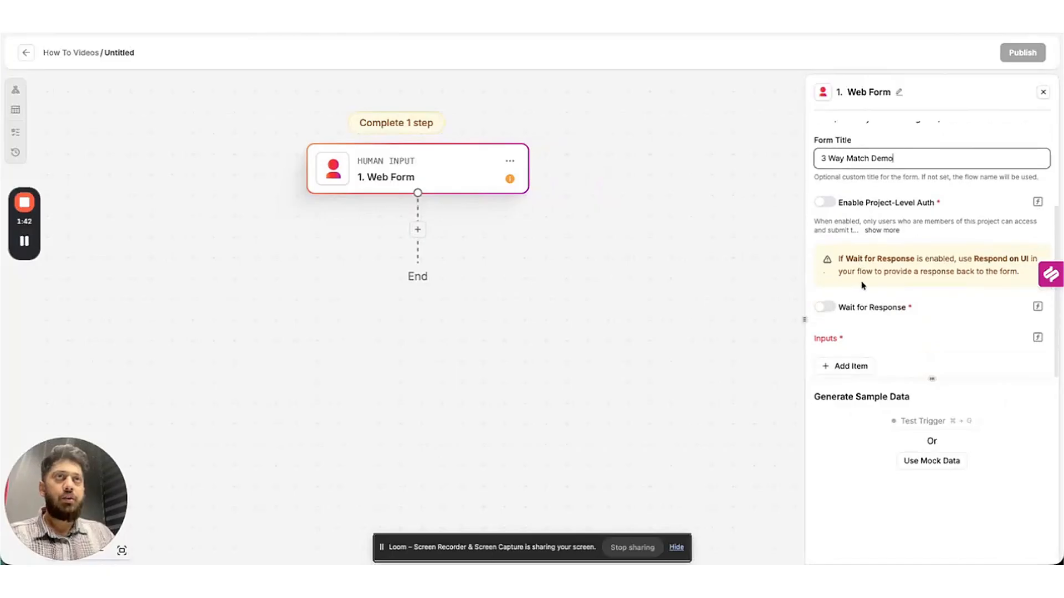
Add a required File field named 'Upload the Freight Invoice'.
click(851, 366)
scroll(886, 290, down, 2)
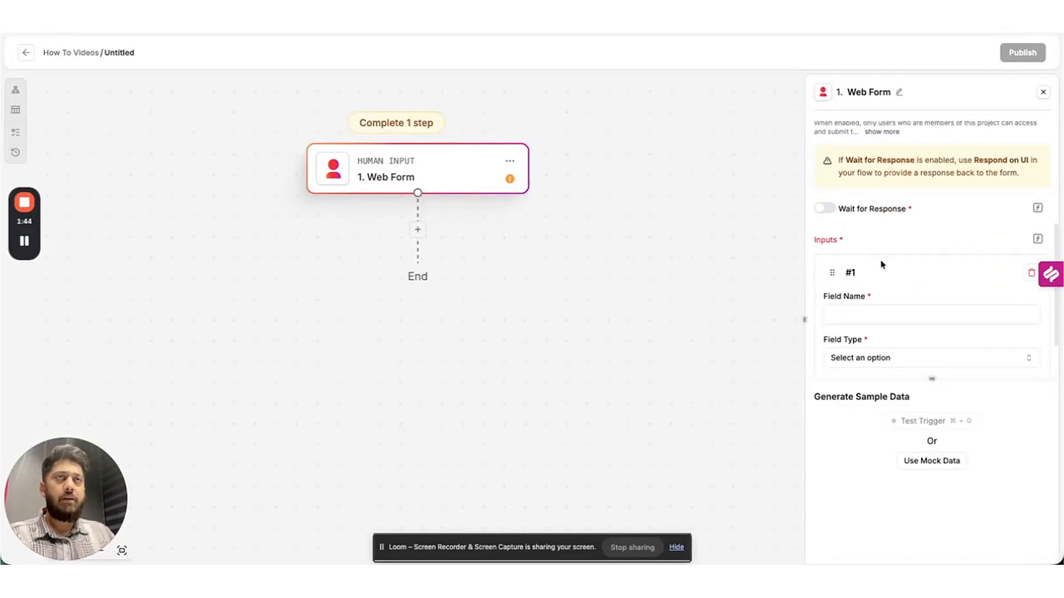
scroll(881, 264, down, 2)
click(872, 225)
text(N)
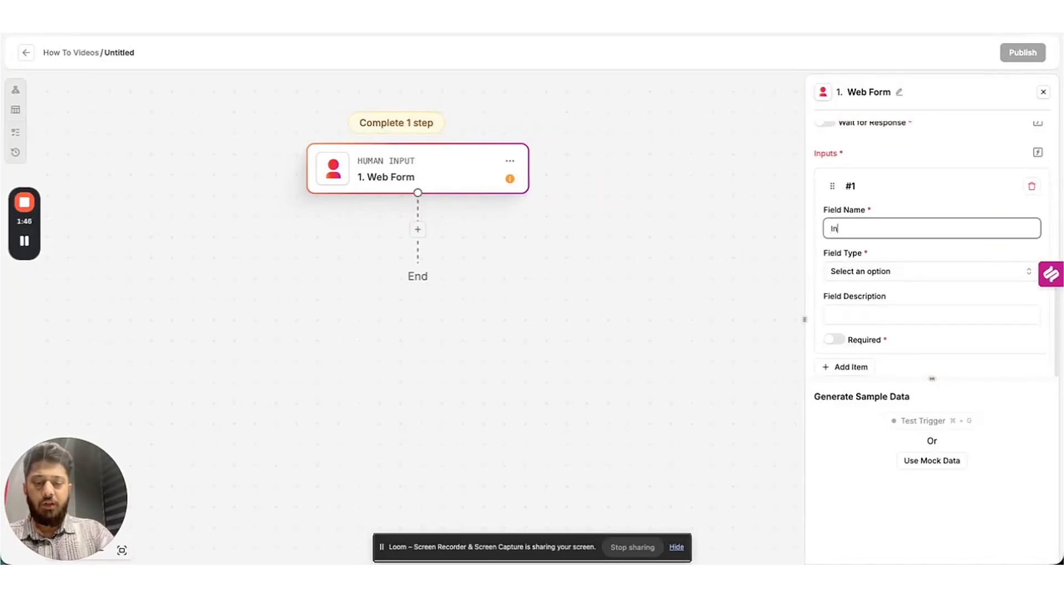
key(BackSpace)
text(Upload)
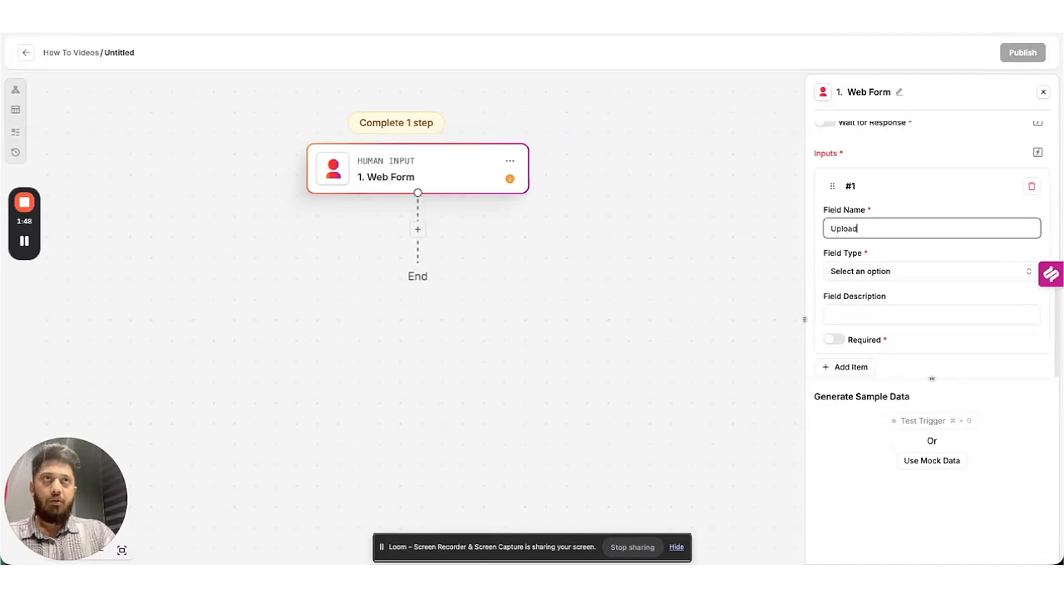
text( the Freigth In)
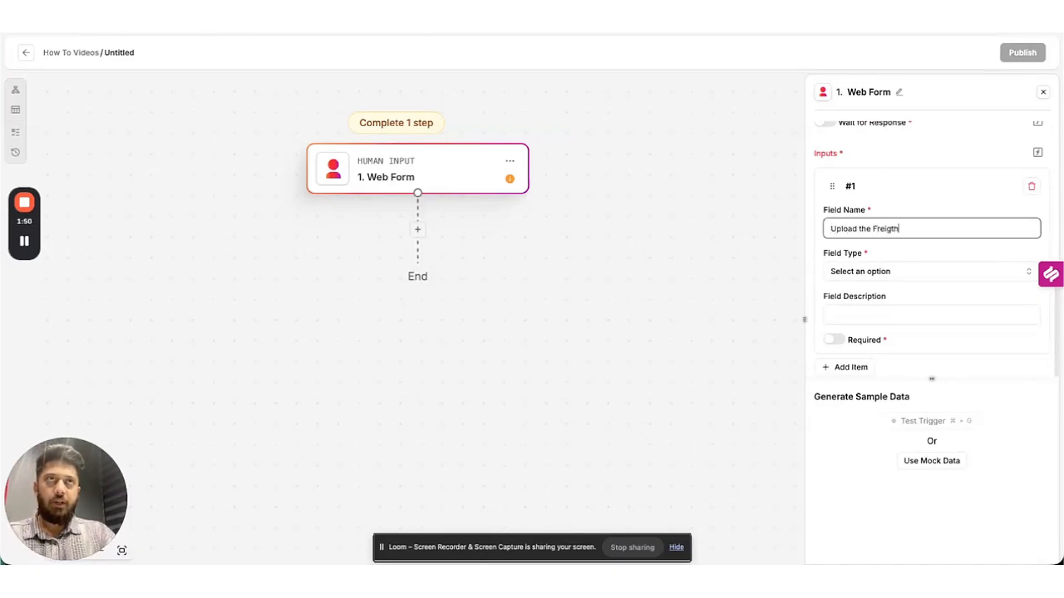
key(BackSpace)
key(BackSpace)
key(BackSpace)
key(BackSpace)
key(BackSpace)
text(ht Invoice)
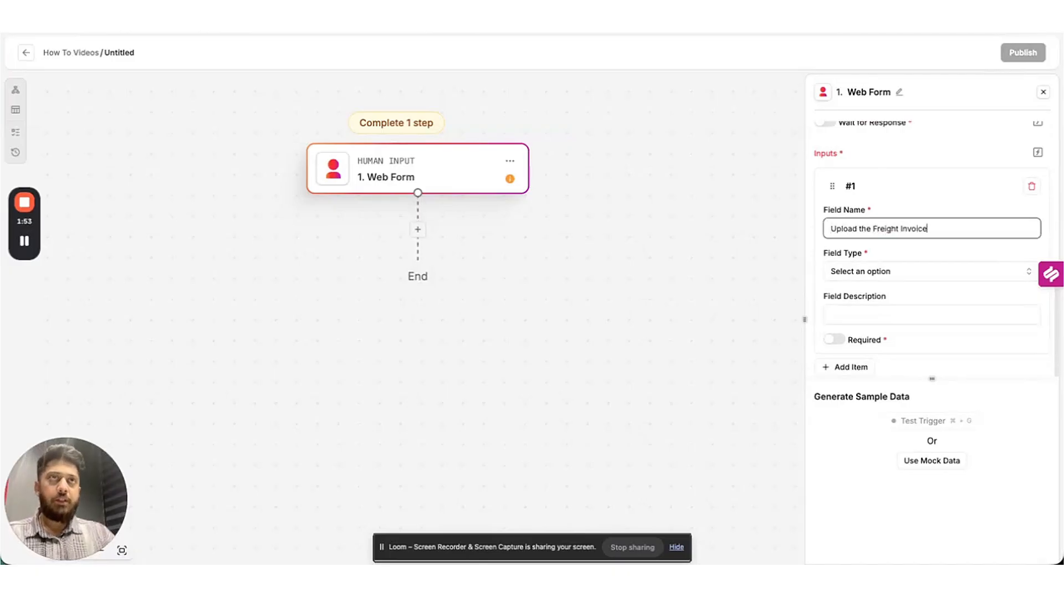
click(878, 274)
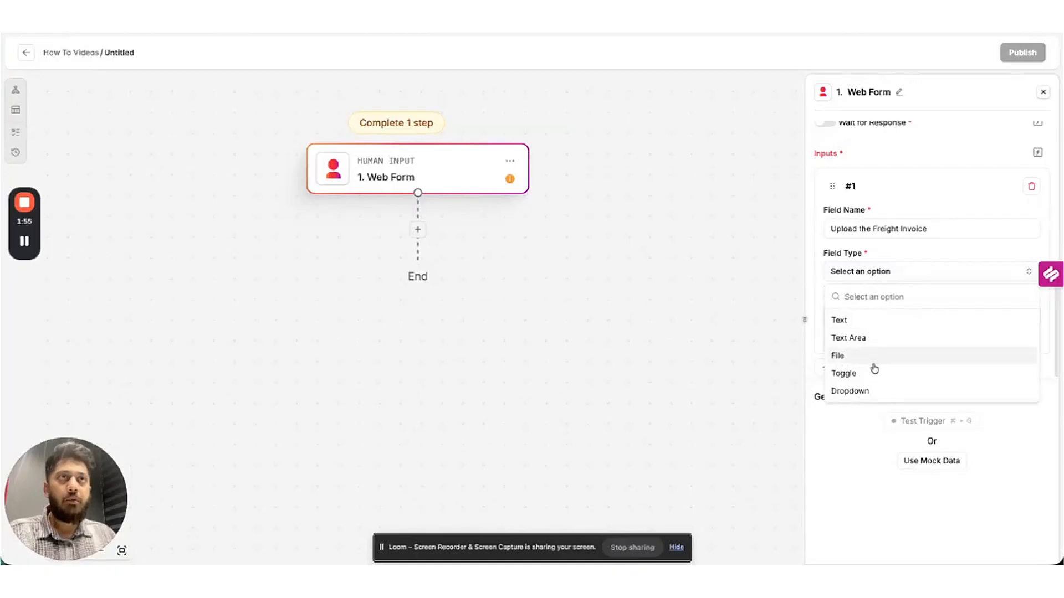
click(876, 358)
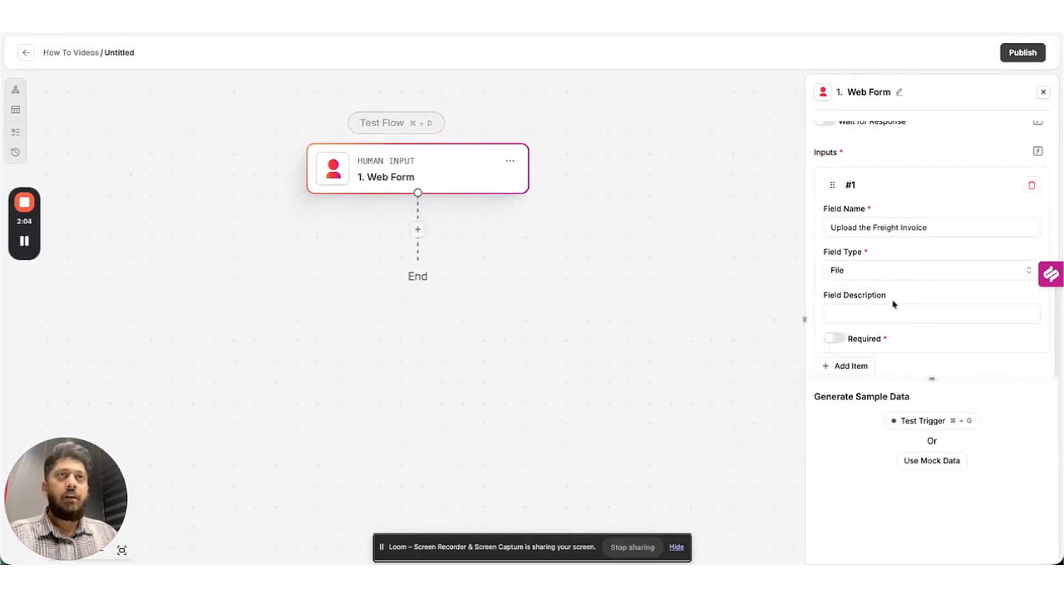
click(830, 339)
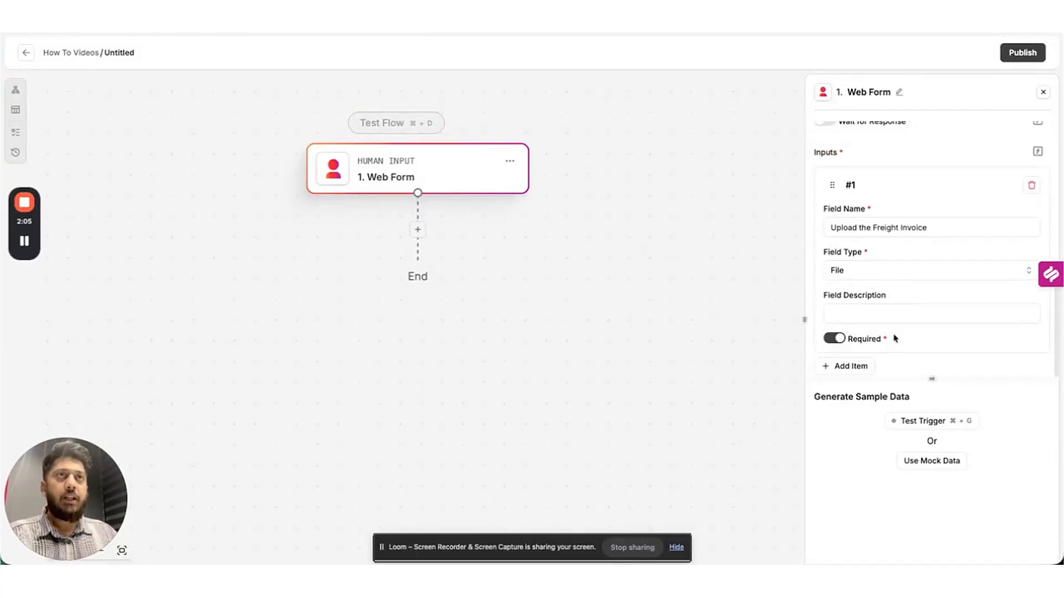
Add a required File field named 'Upload Bill of Lading'.
click(847, 368)
click(870, 224)
text(Up)
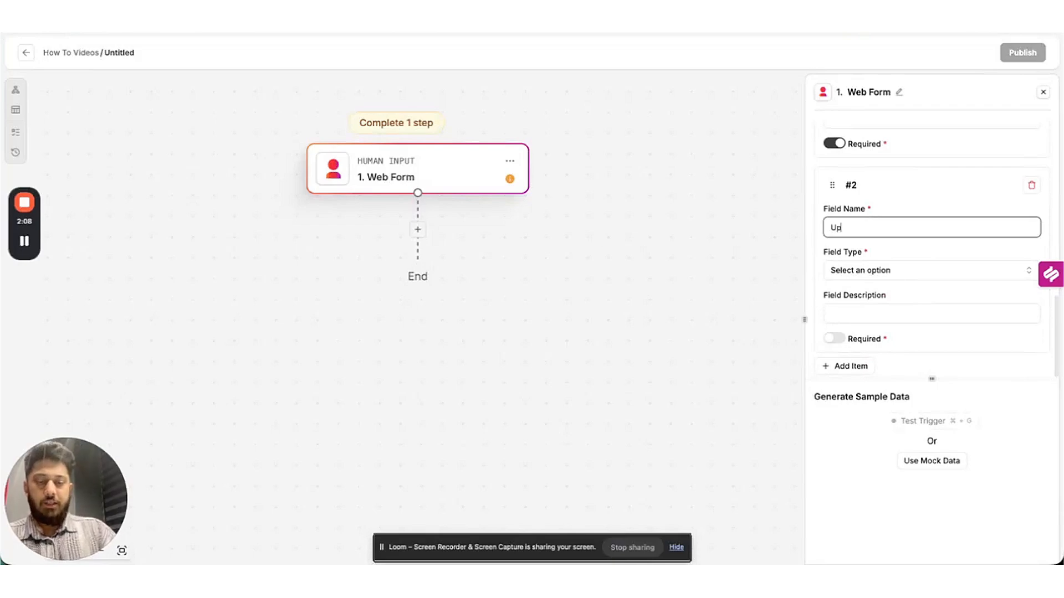
text(load Bill of Lading)
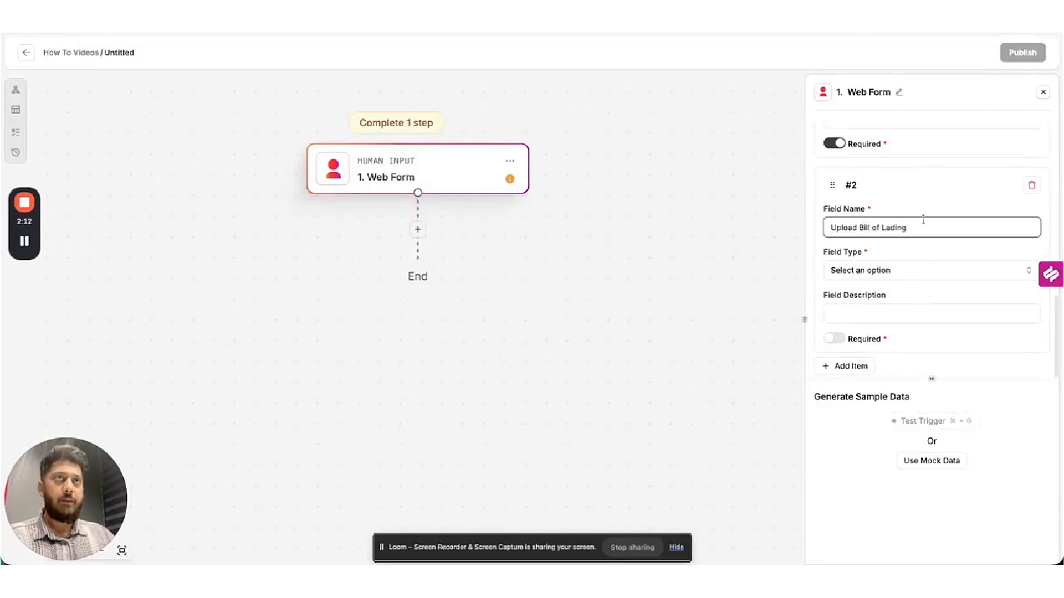
click(942, 272)
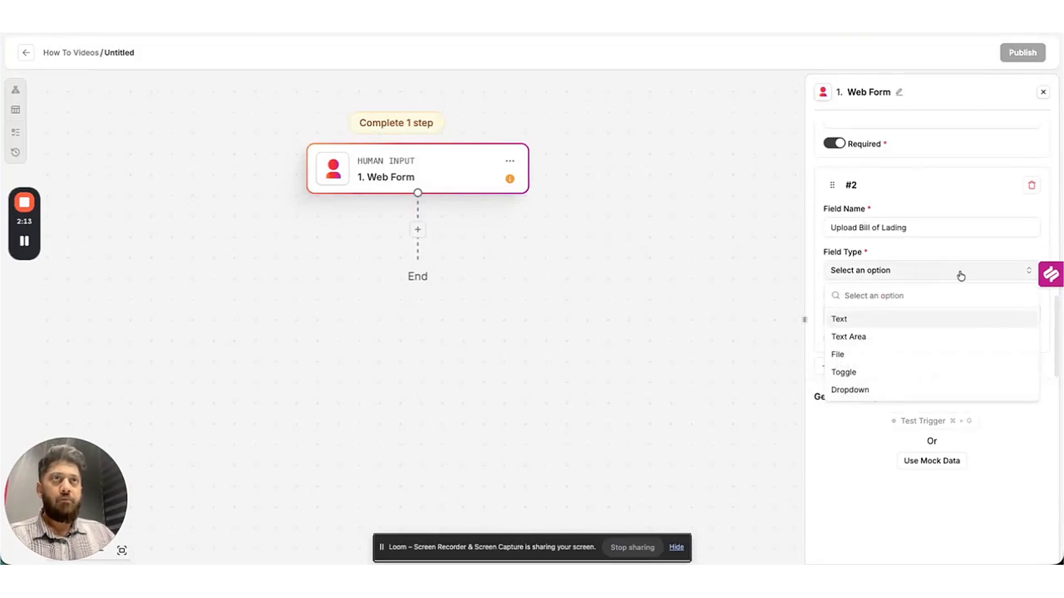
click(882, 353)
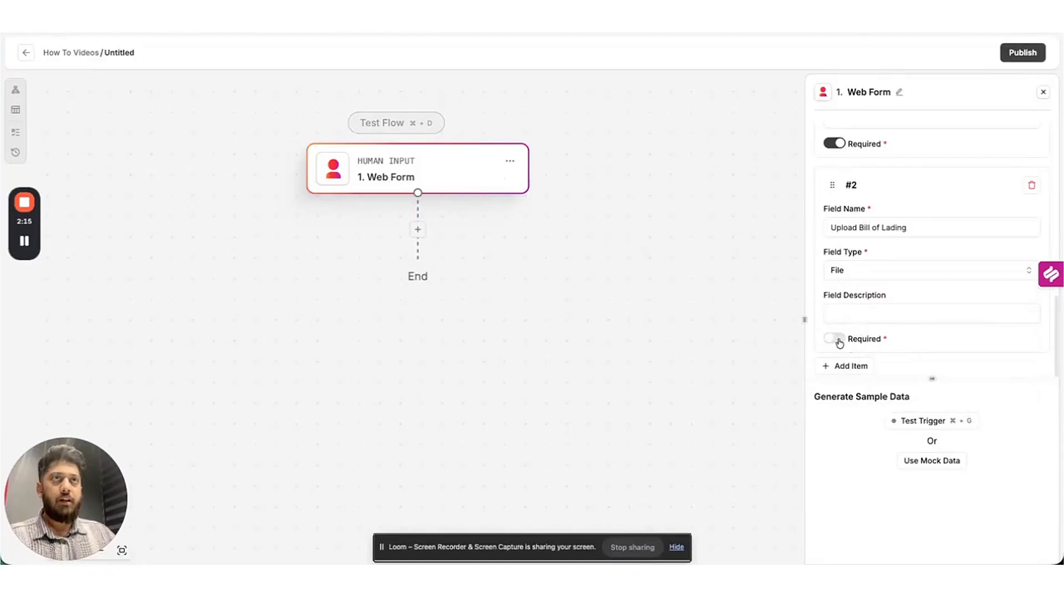
click(834, 339)
Add a required File field named 'Upload Proof of Delivery'.
click(859, 366)
click(879, 267)
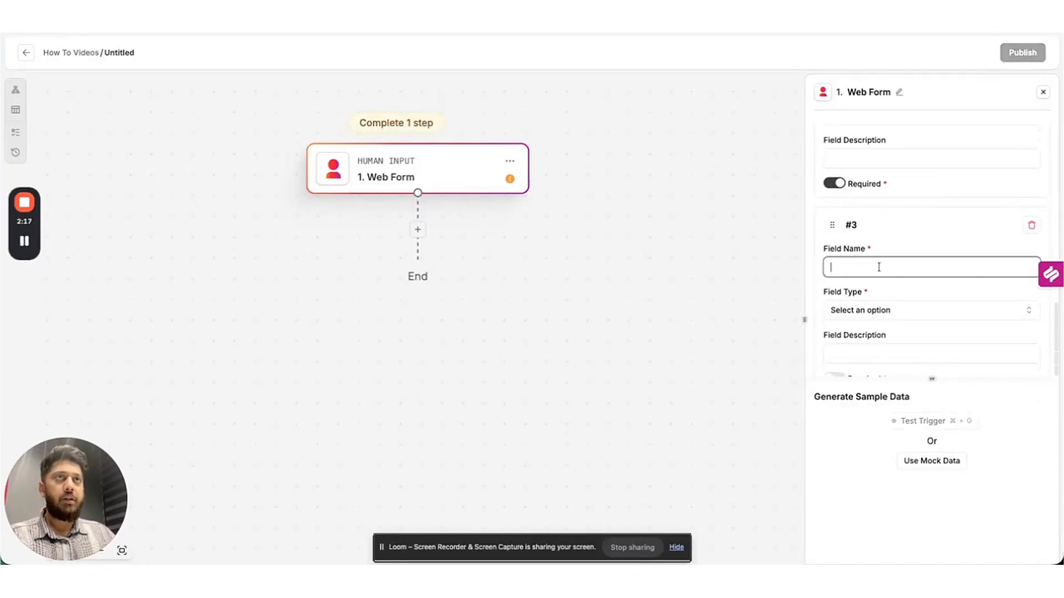
text(Upload POroof)
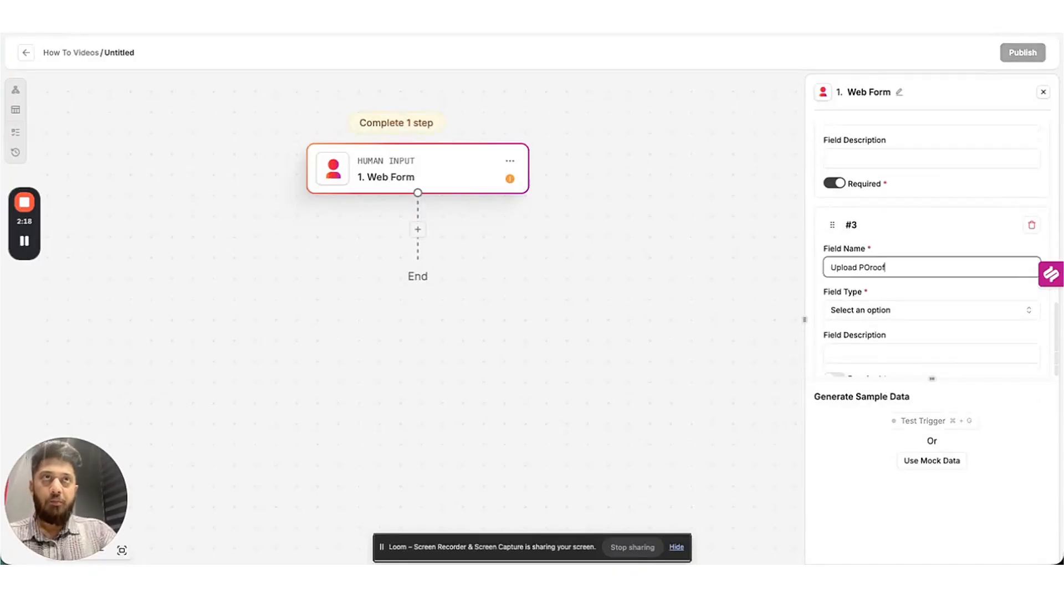
key(BackSpace)
key(BackSpace)
key(BackSpace)
key(BackSpace)
key(BackSpace)
text(ro)
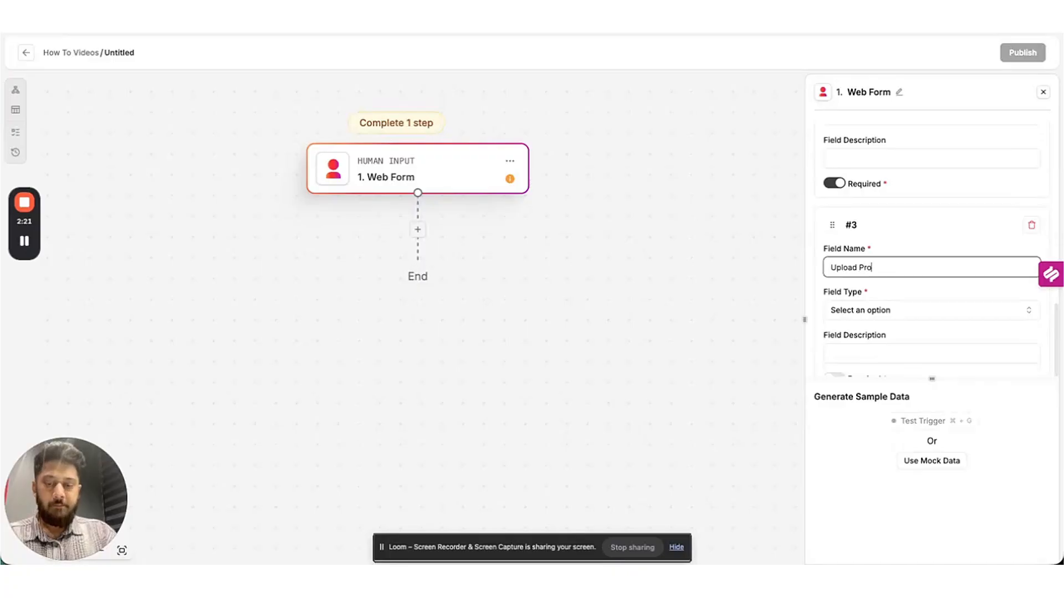
text(of of Delivery)
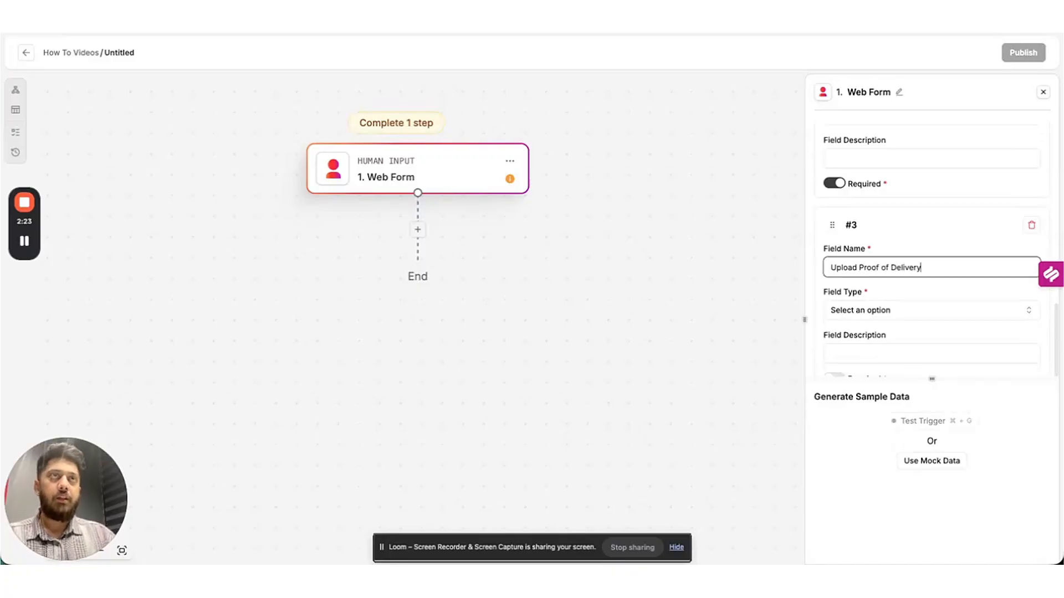
click(895, 308)
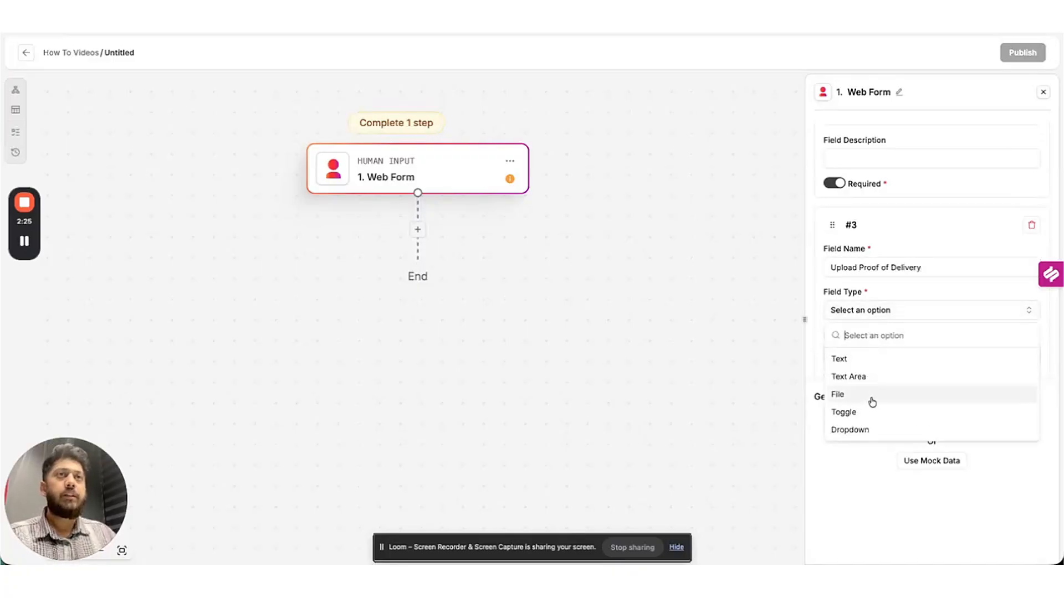
click(868, 396)
scroll(886, 322, down, 1)
click(864, 339)
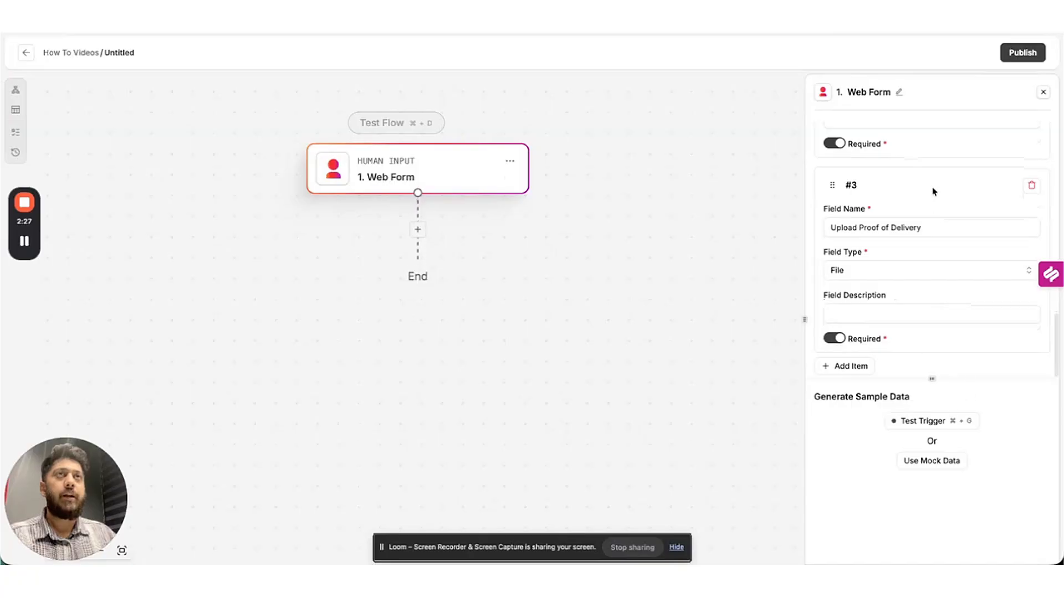
scroll(925, 199, up, 10)
scroll(923, 209, up, 3)
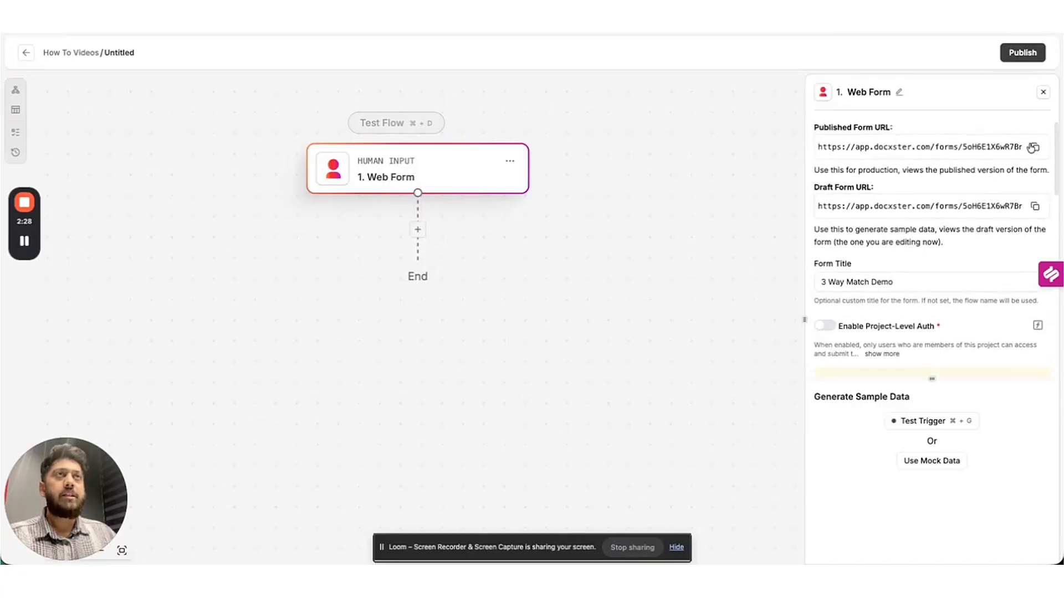
Open the draft form link in a new tab and start listening for a test submission.
click(1034, 206)
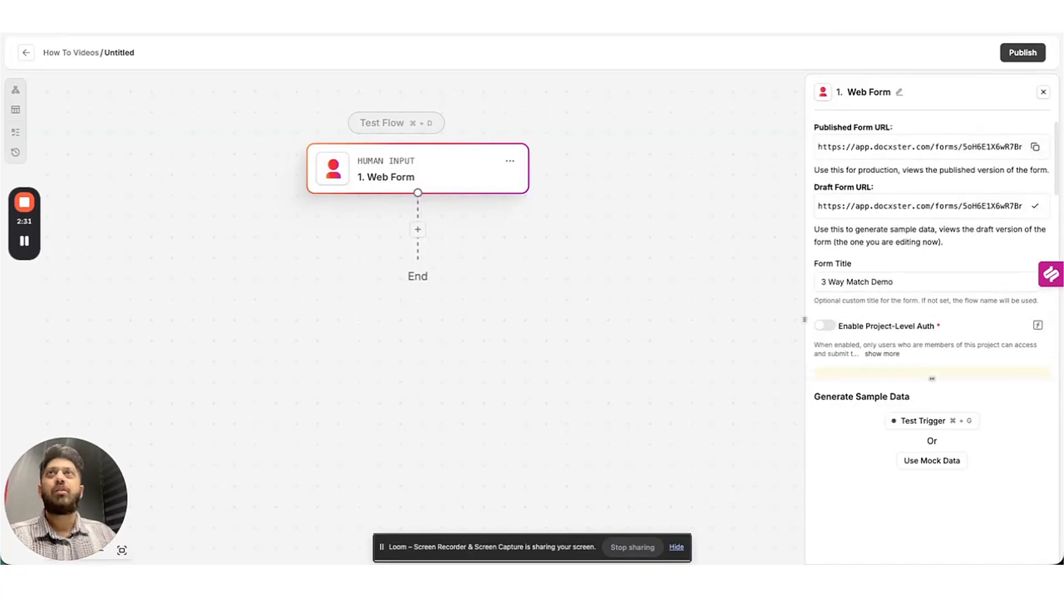
key(super+t)
key(super+v)
key(Return)
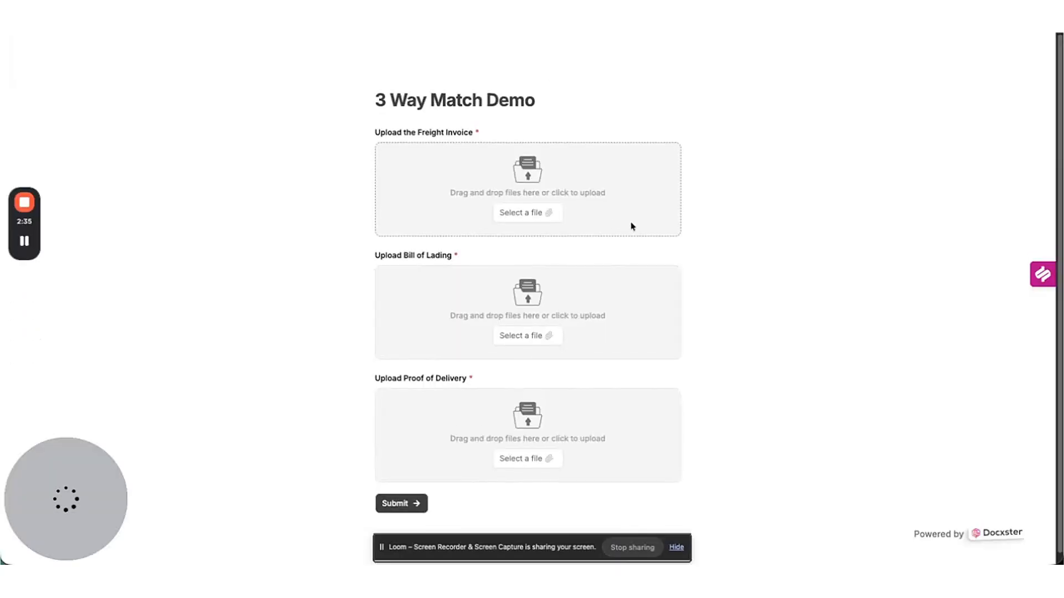
scroll(632, 225, down, 1)
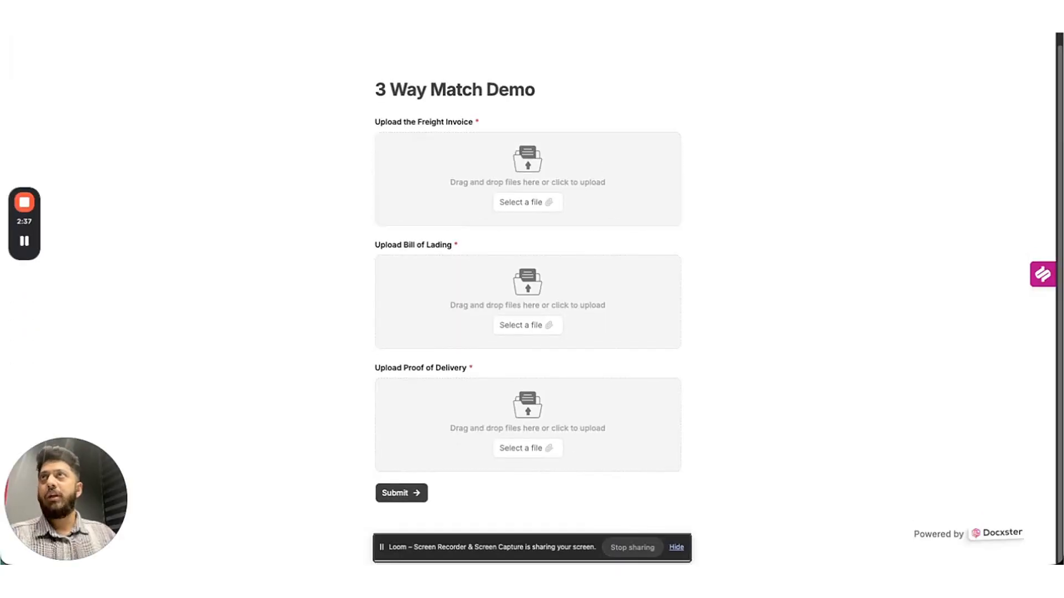
click(261, 16)
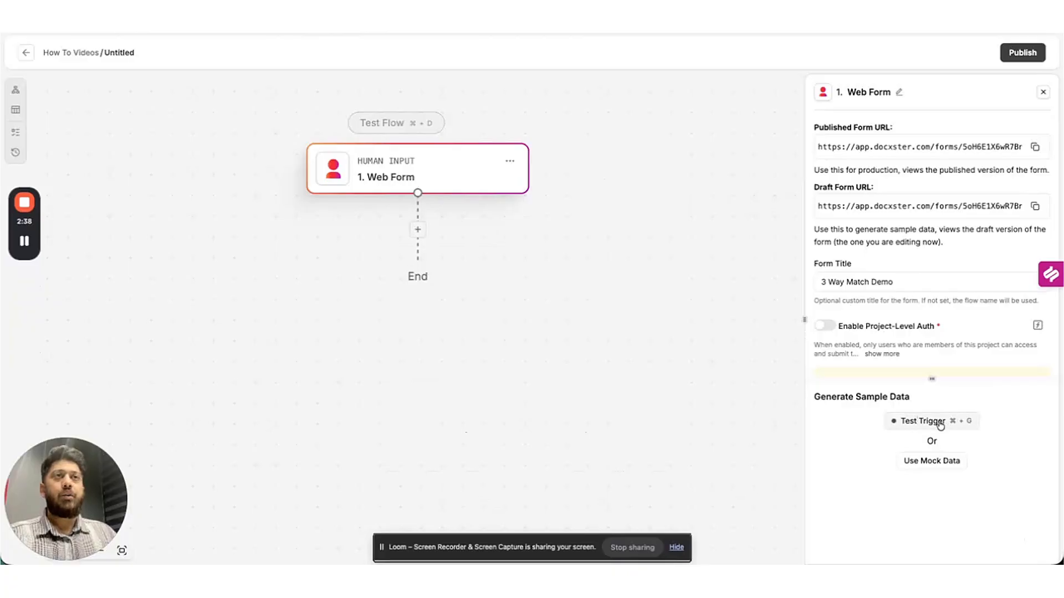
click(920, 422)
click(615, 17)
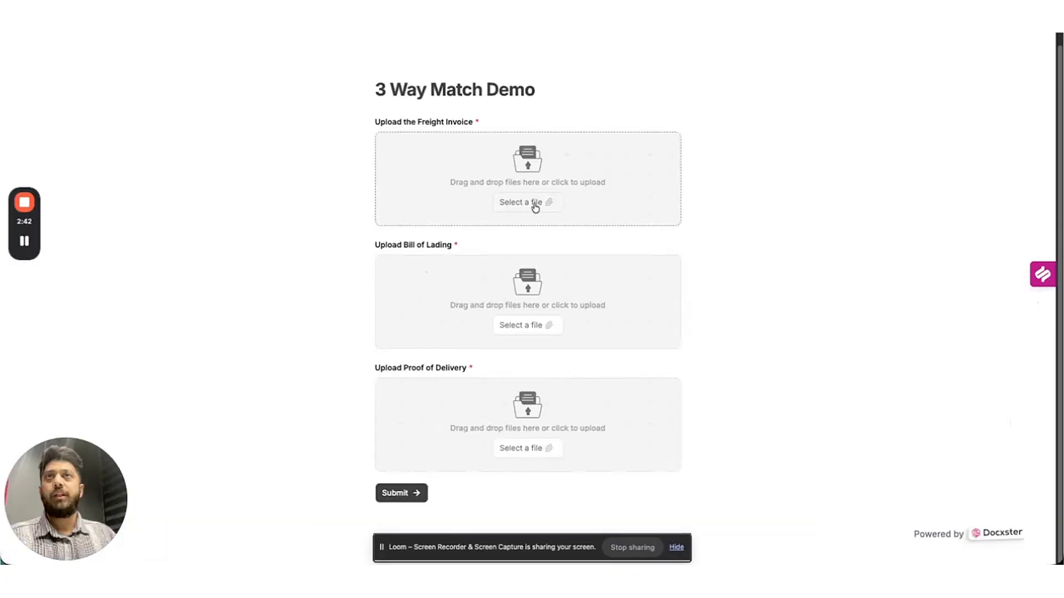
Attach the A_BOL_2024_10011 invoice and bill of lading PDFs to the form.
click(535, 207)
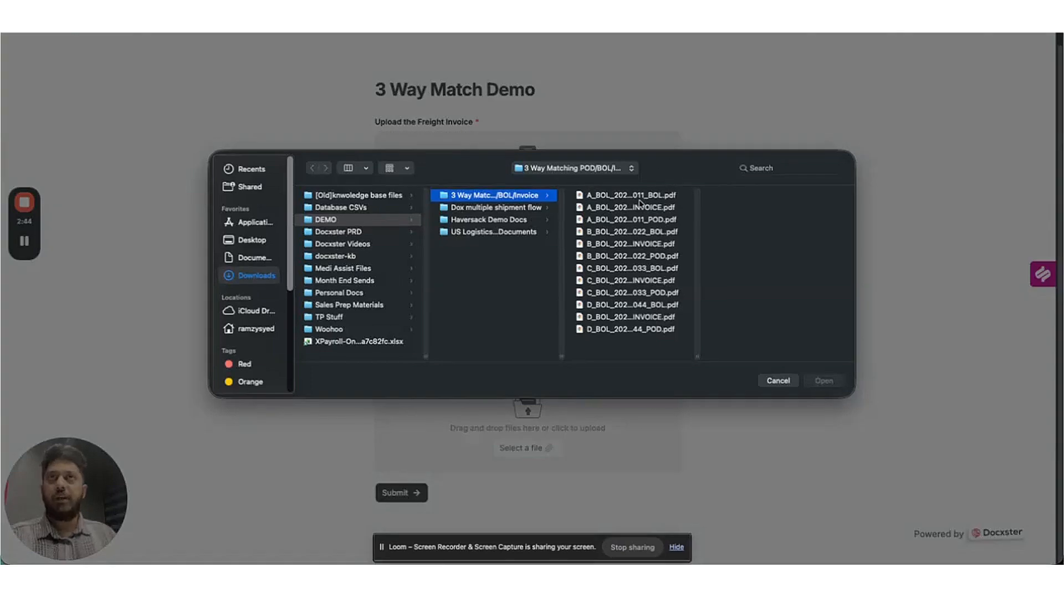
click(637, 209)
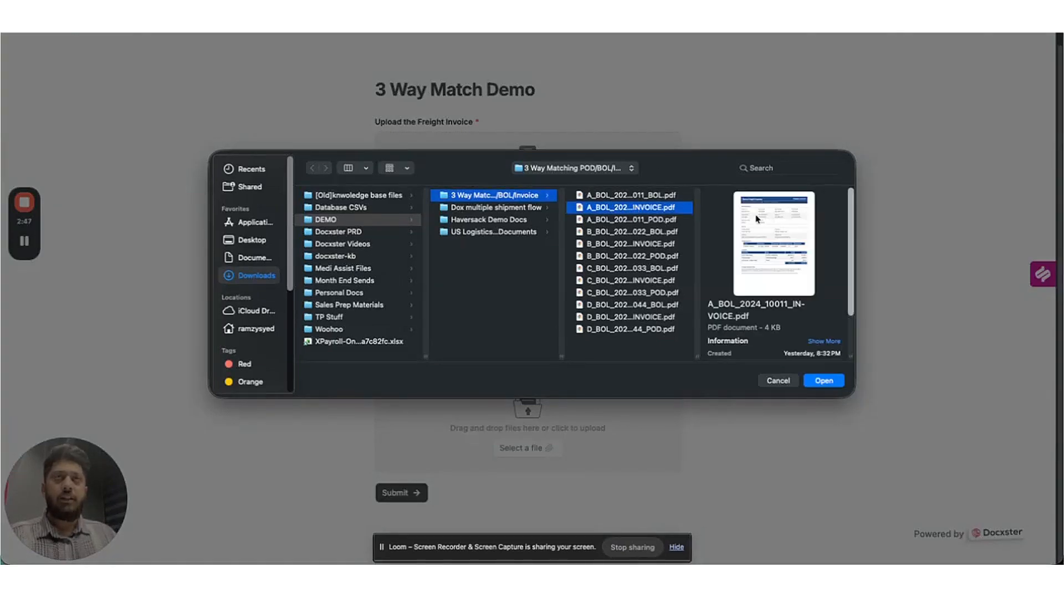
click(825, 382)
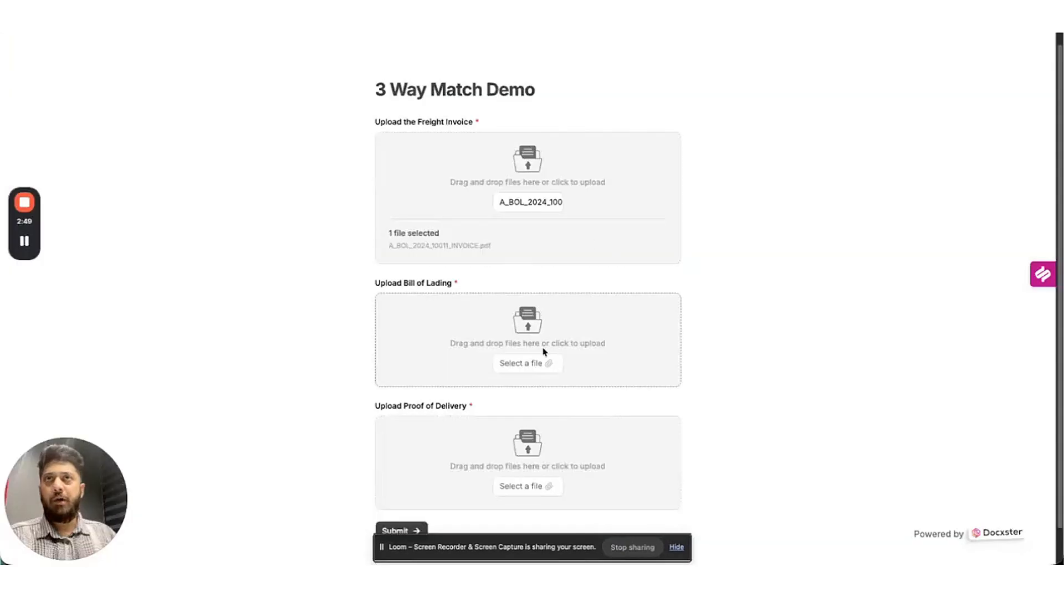
click(546, 363)
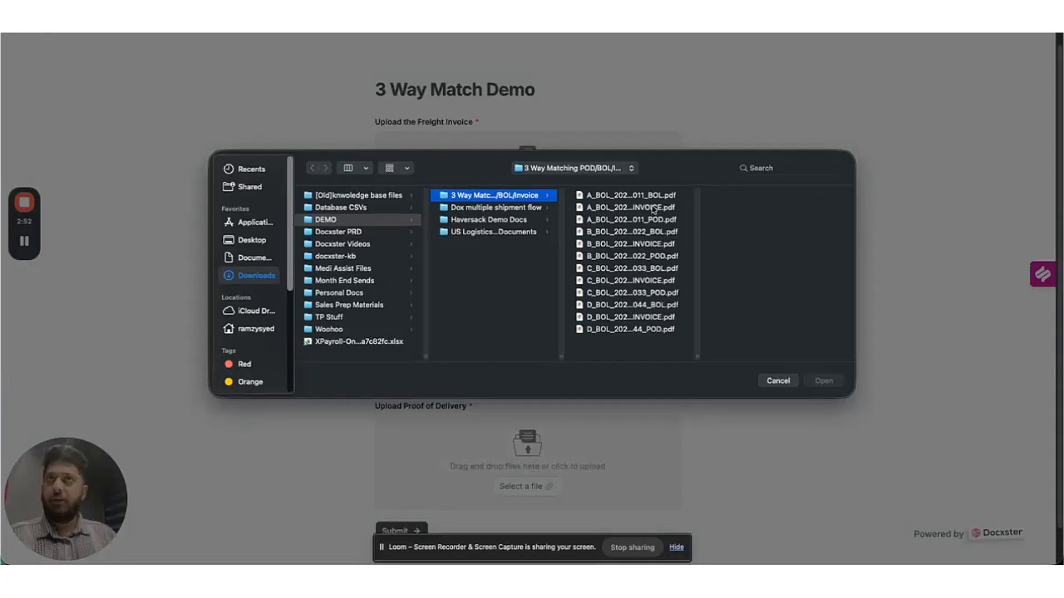
click(642, 197)
click(824, 381)
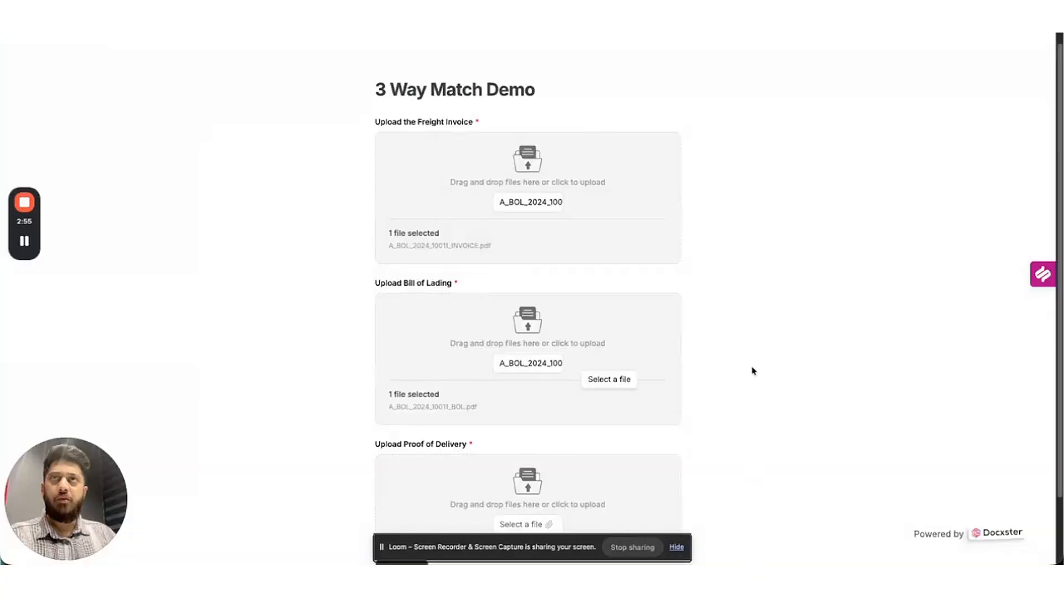
Attach the A_BOL_2024_10011 proof of delivery PDF, submit, and review the sample data.
scroll(723, 339, down, 2)
click(536, 447)
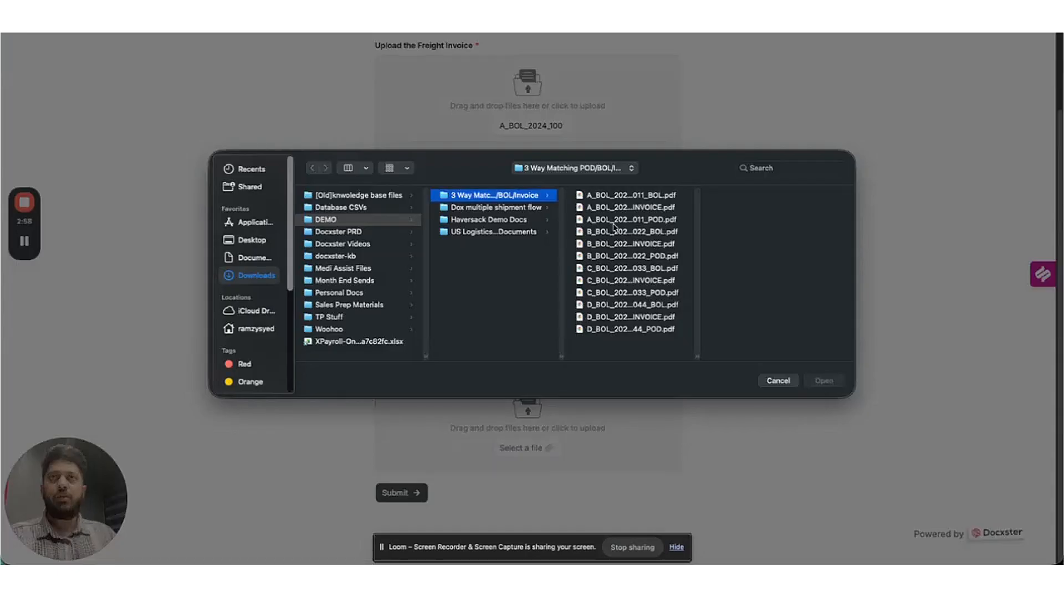
click(658, 220)
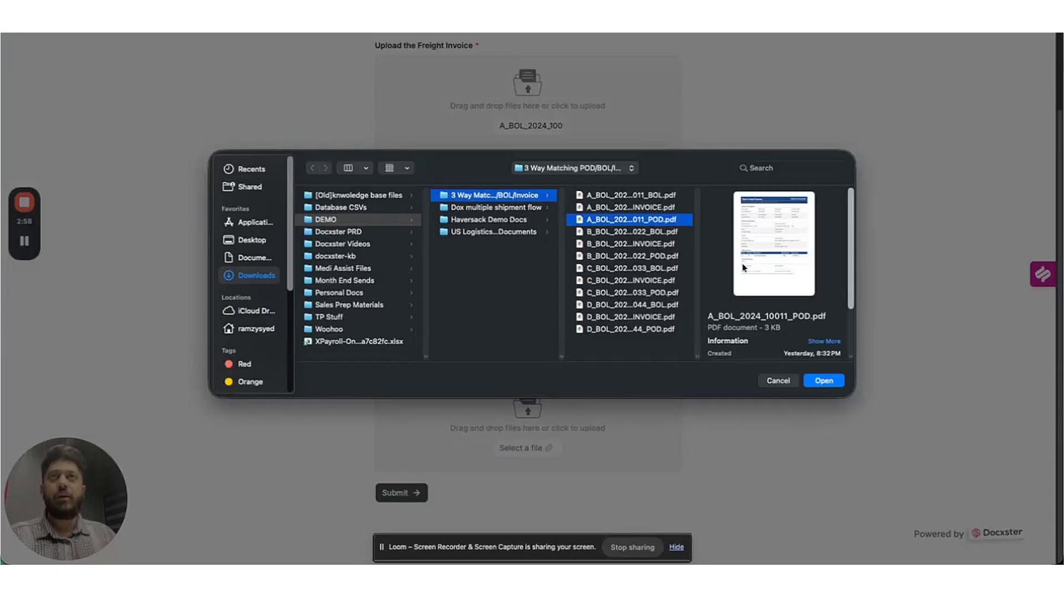
click(824, 381)
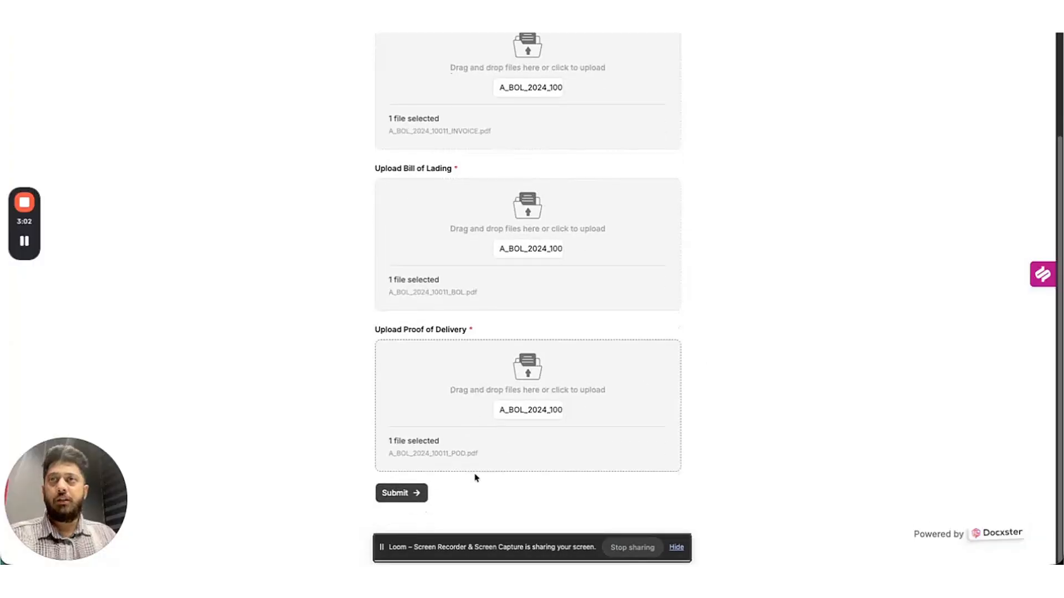
click(416, 491)
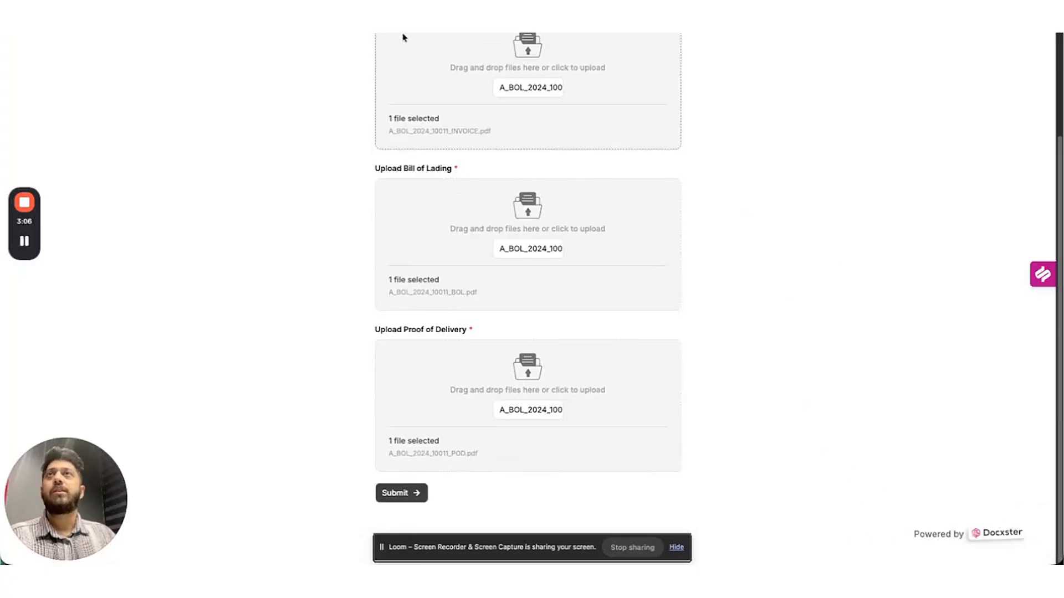
key(ctrl+shift+Tab)
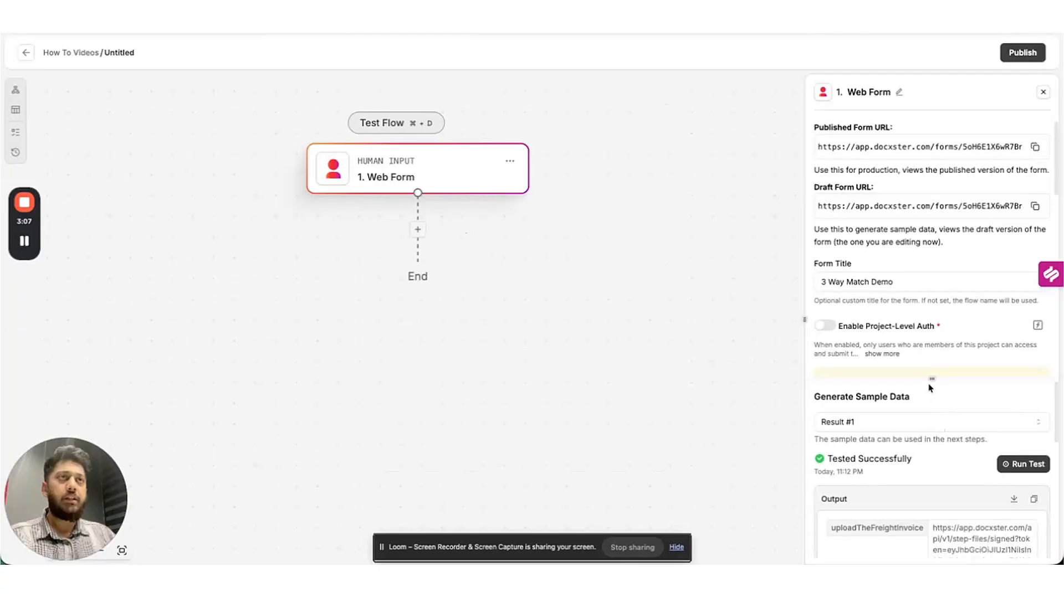
drag(931, 380, 944, 117)
scroll(936, 366, down, 4)
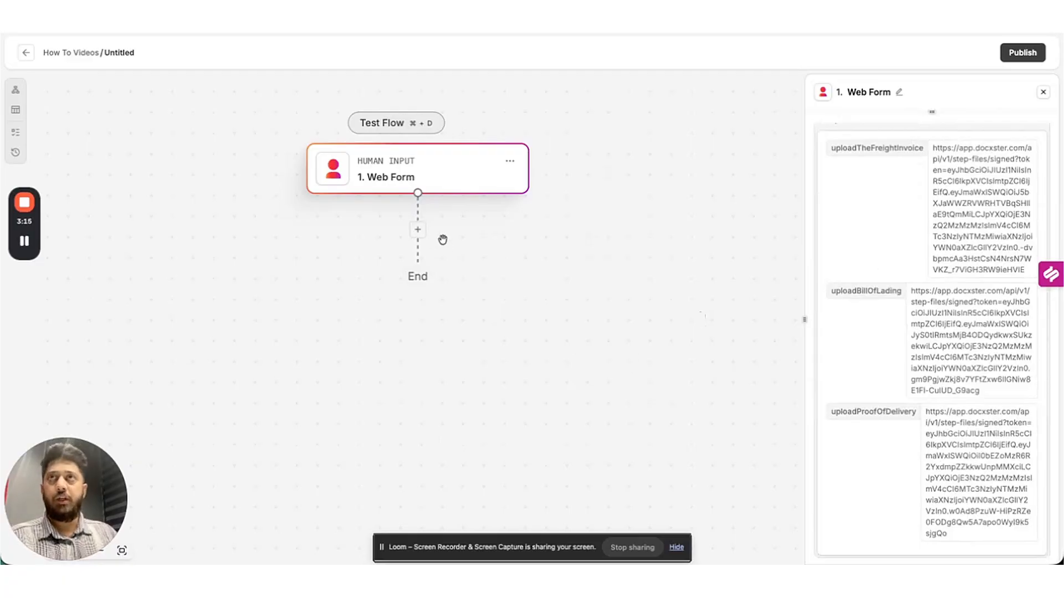
Add a Respond on UI step saying 'Thank you for submitting. You may now close the window.' and test it.
click(418, 232)
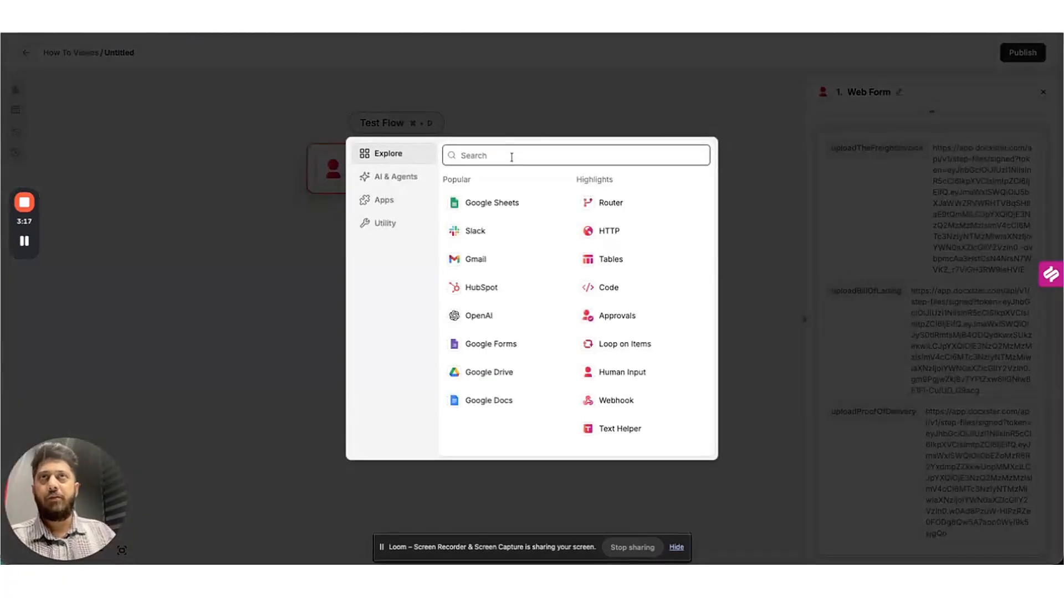
text(respond)
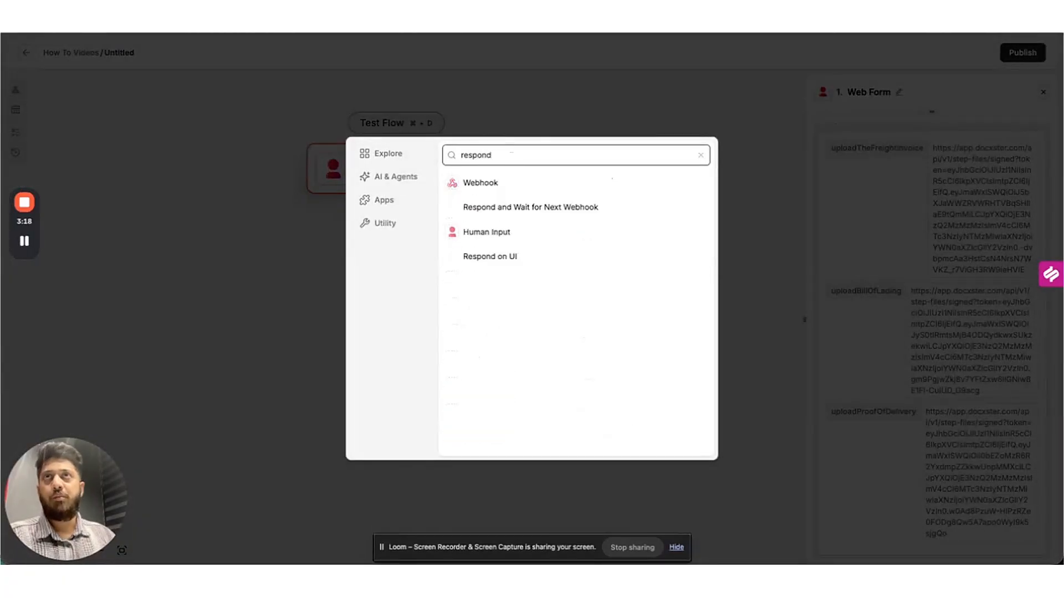
click(498, 257)
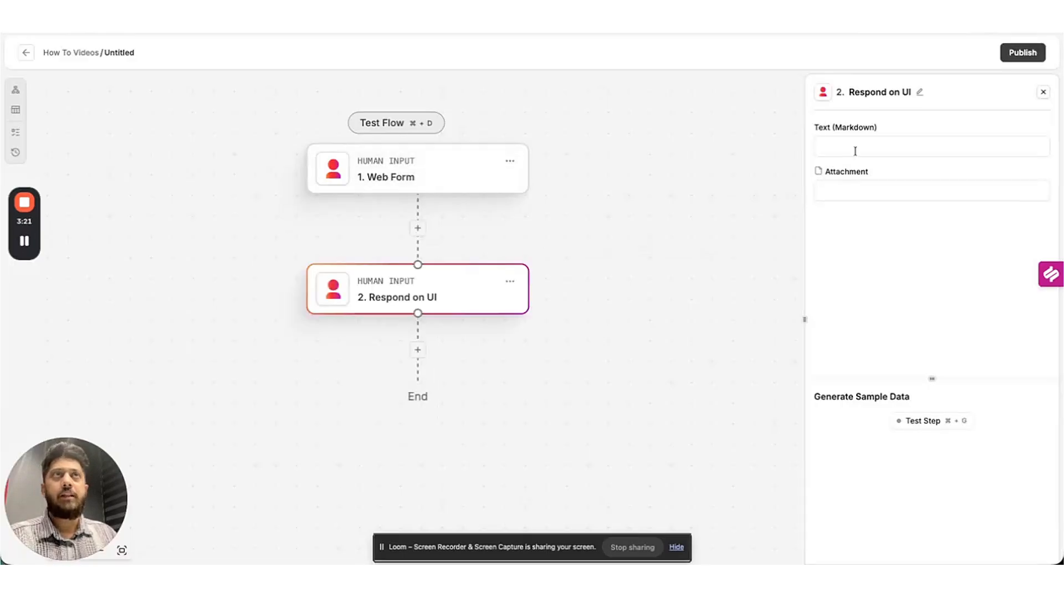
click(905, 150)
text(Th)
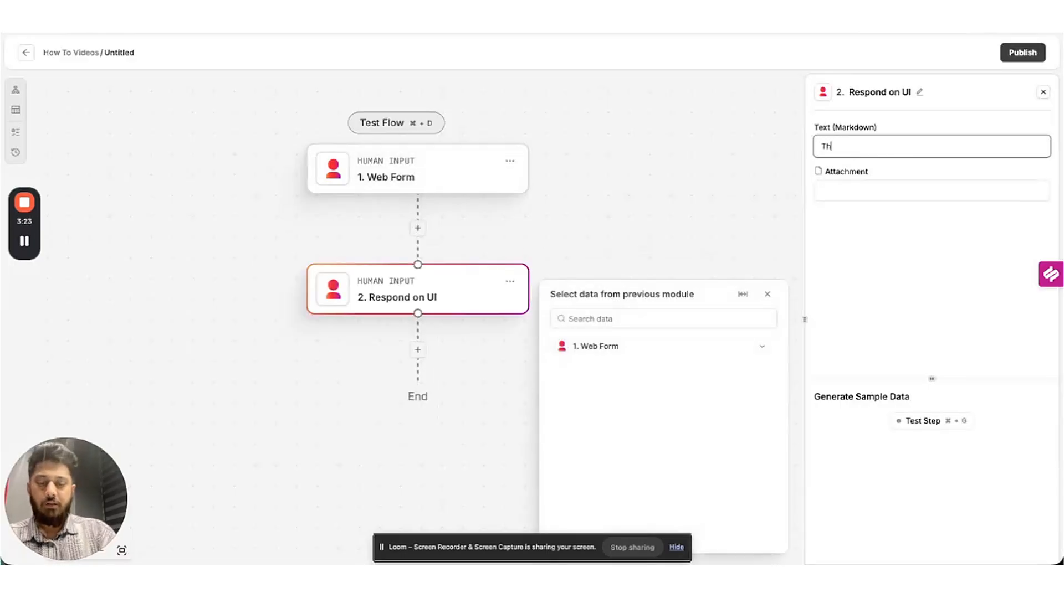
text(ank you for subm)
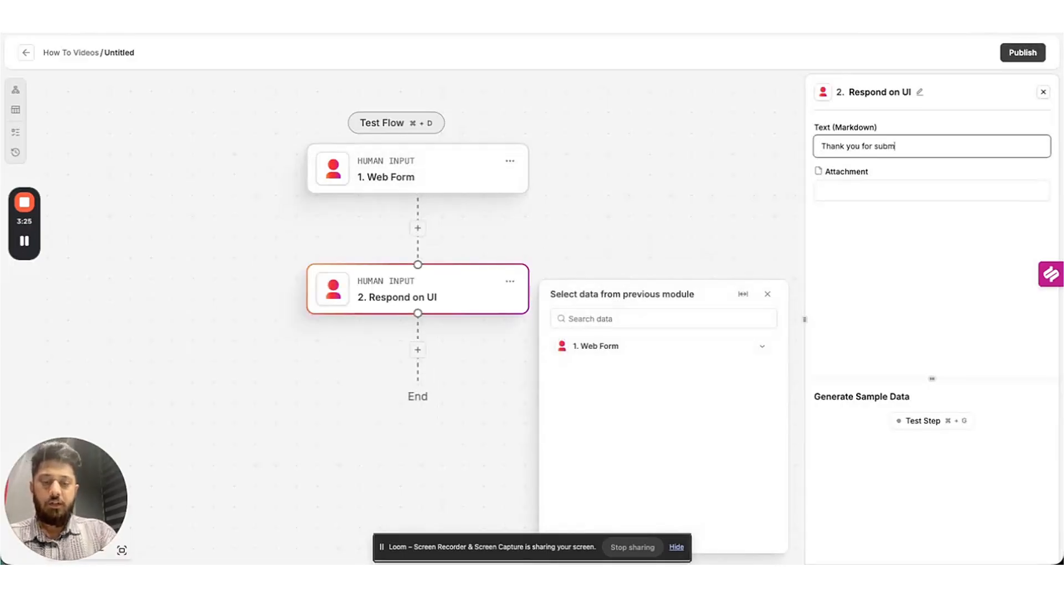
text(itting. You may now closw th)
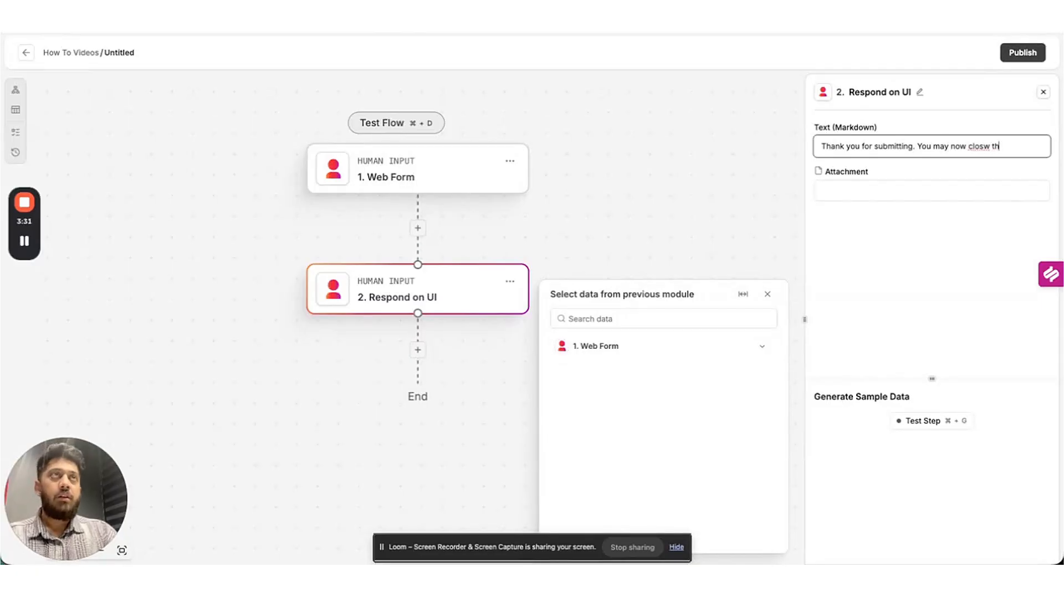
key(BackSpace)
key(BackSpace)
key(BackSpace)
key(BackSpace)
text(e the w)
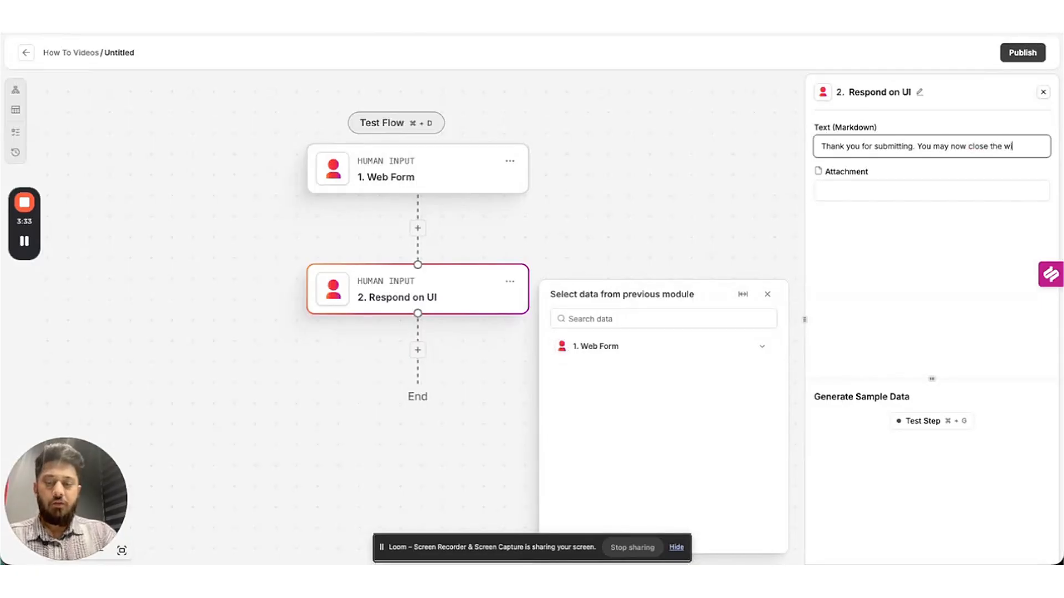
text(indow.)
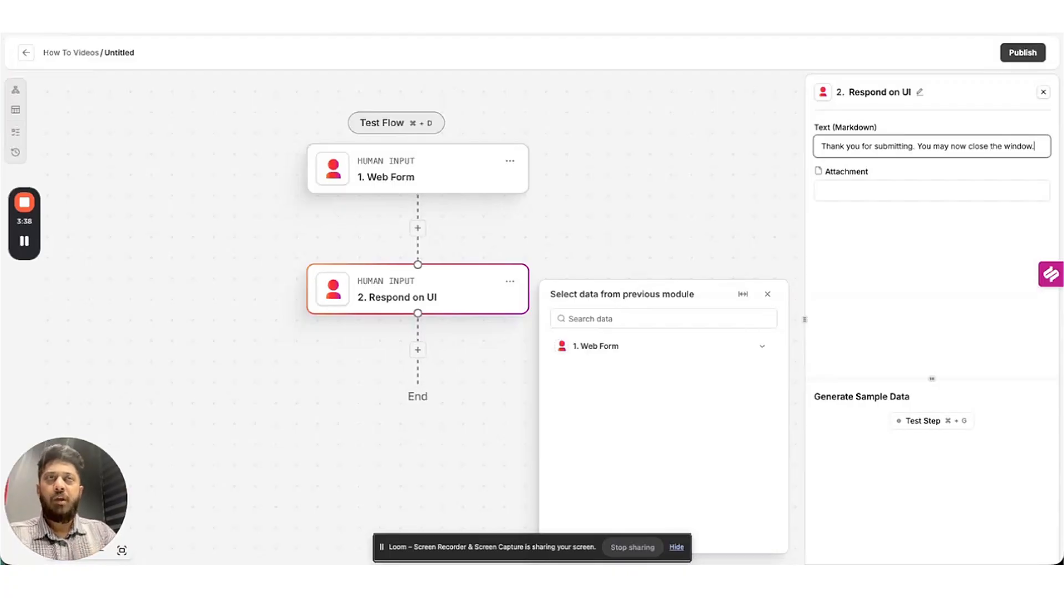
click(925, 423)
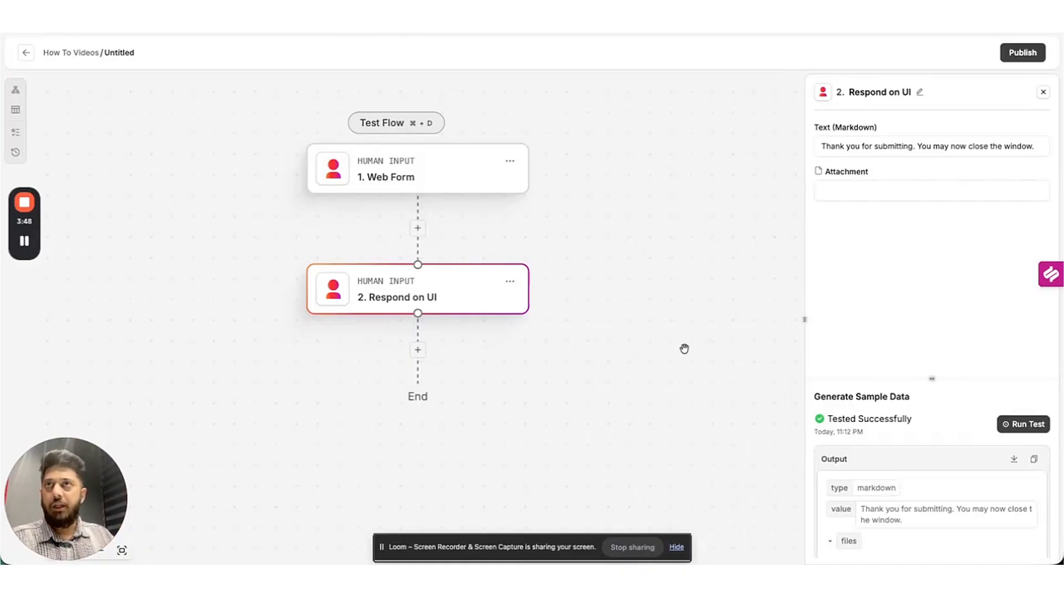
scroll(641, 288, down, 3)
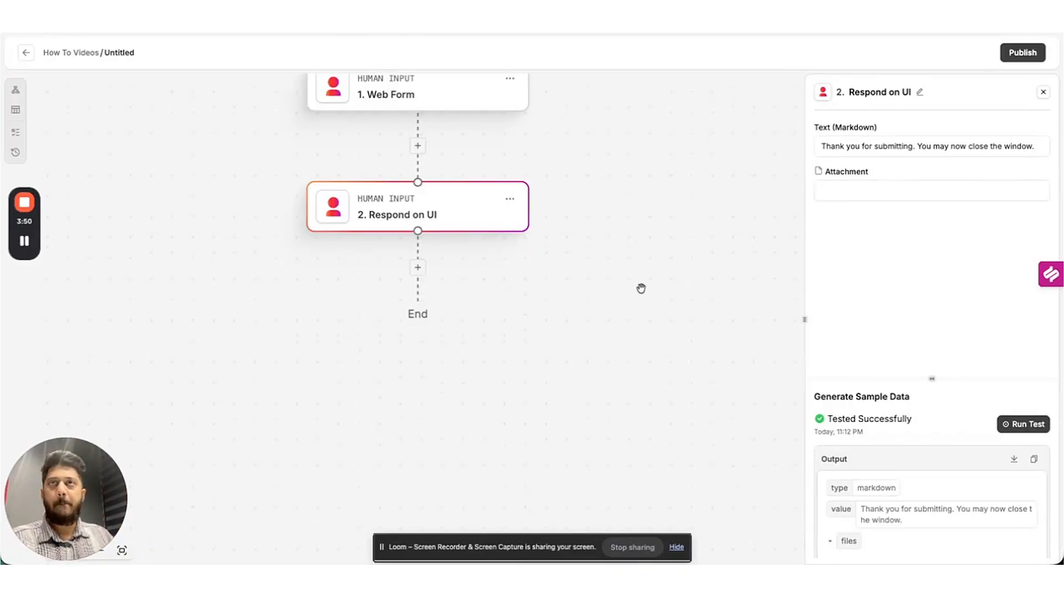
Add a Document OCR step that reads the uploaded freight invoice.
click(418, 270)
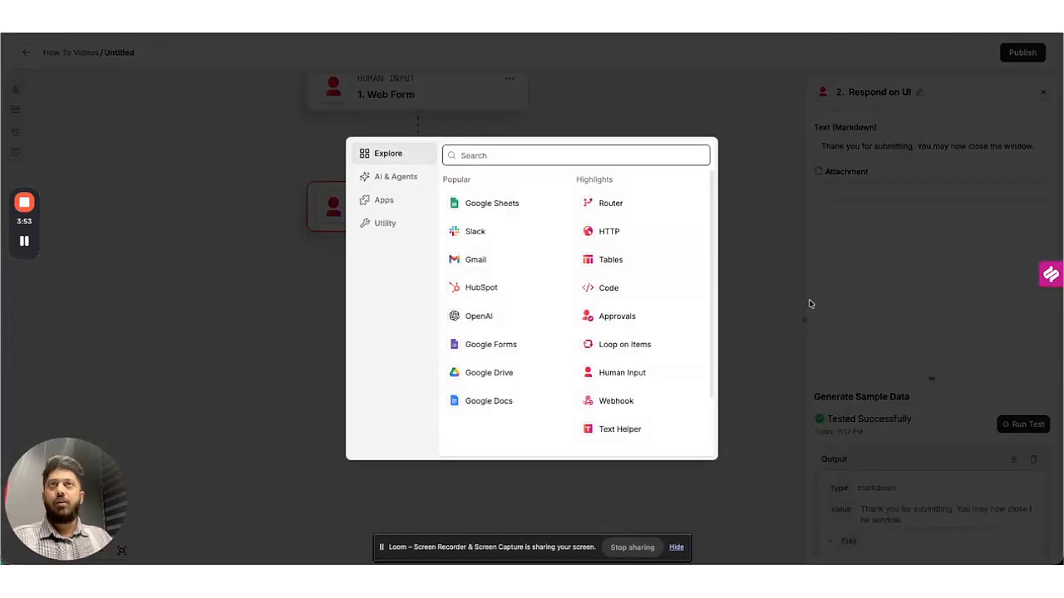
text(ocr)
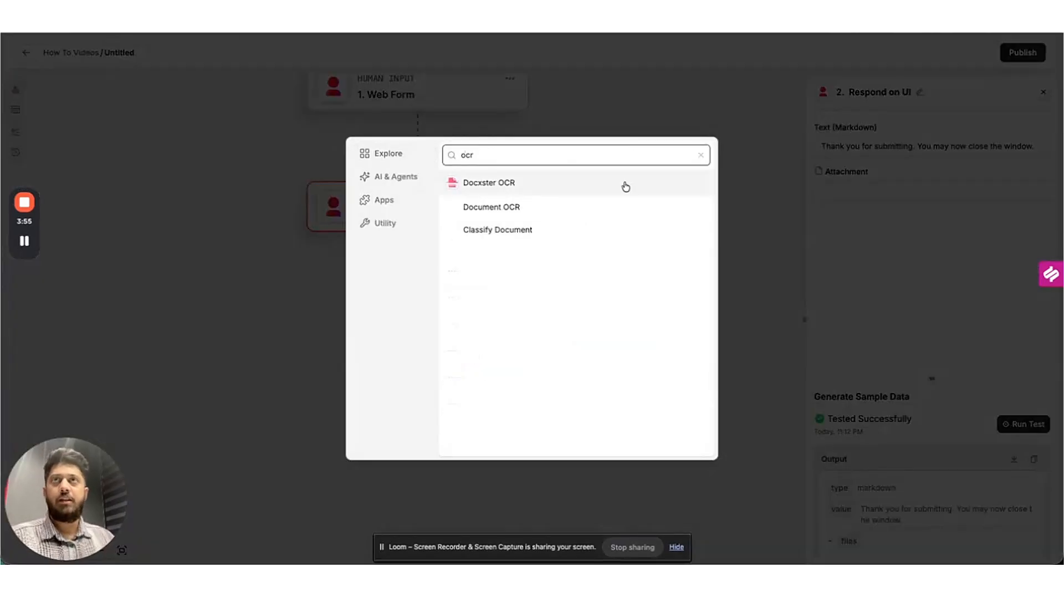
click(559, 206)
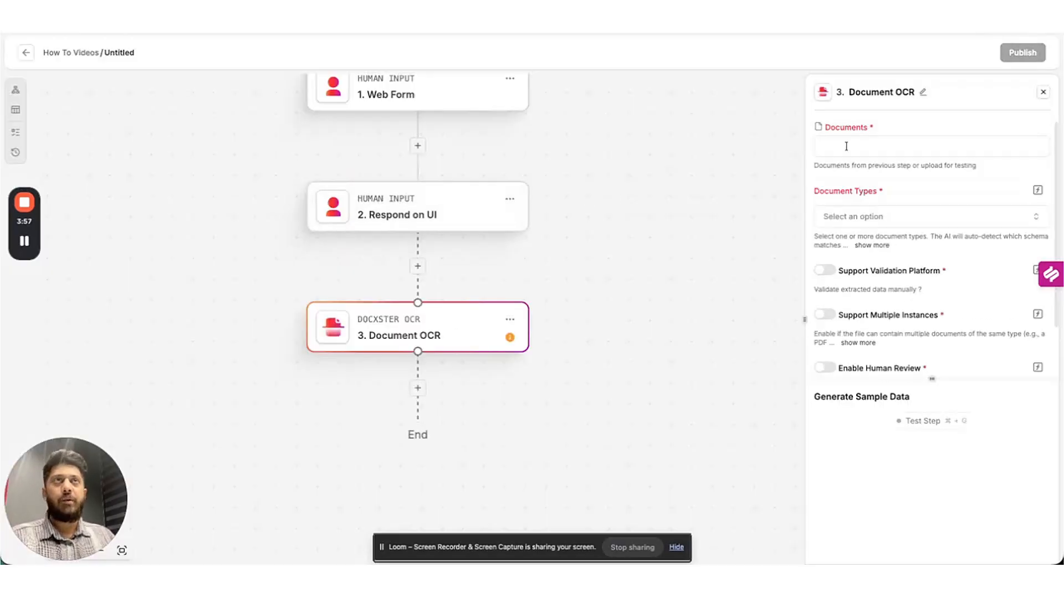
click(942, 147)
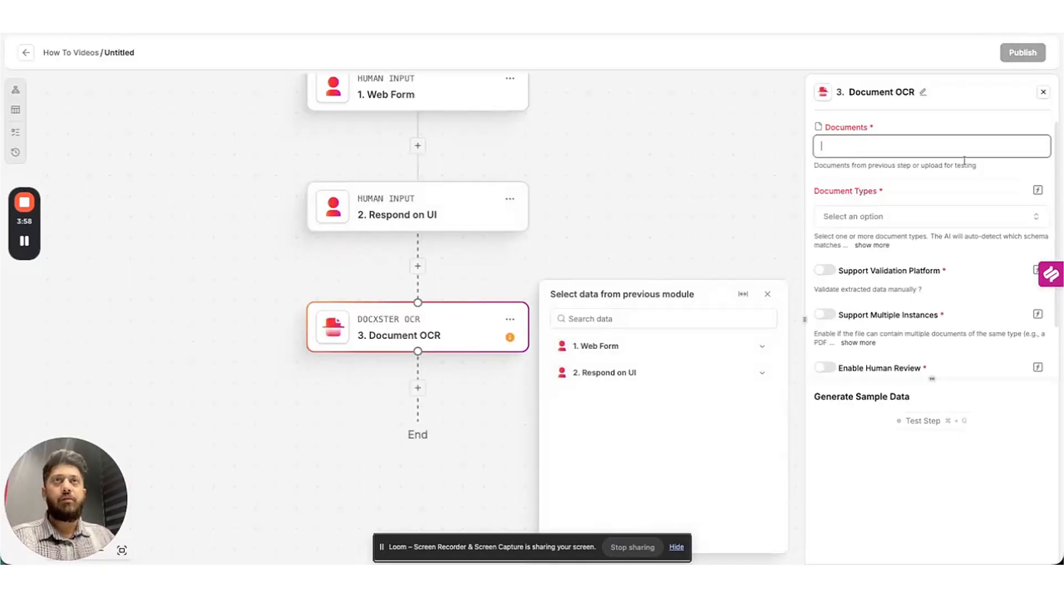
click(762, 346)
click(756, 372)
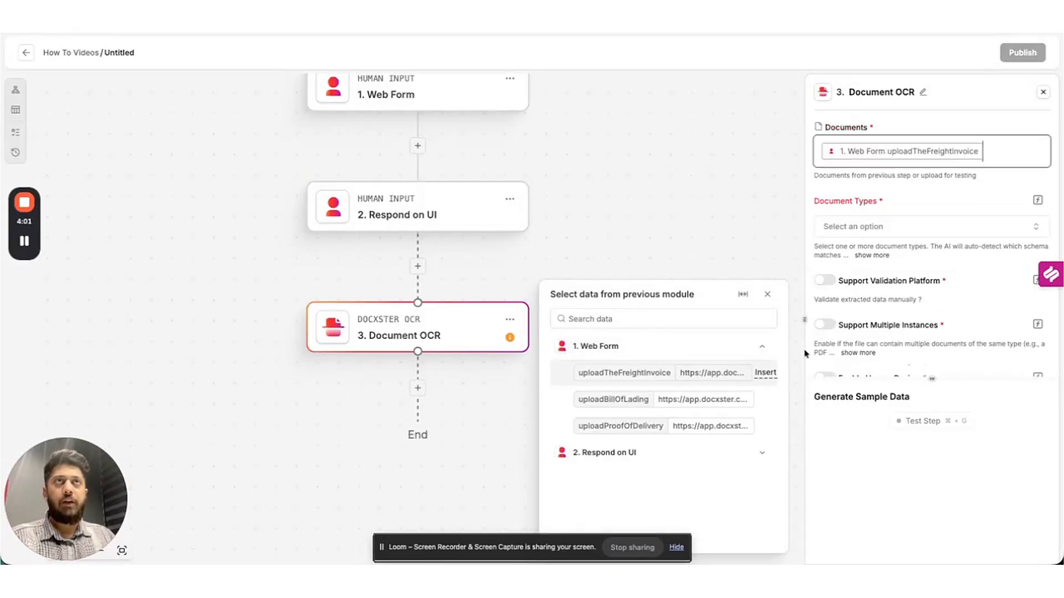
click(906, 191)
Set the document type to [3 Way Match] Invoice and enable Support Validation Platform.
click(908, 226)
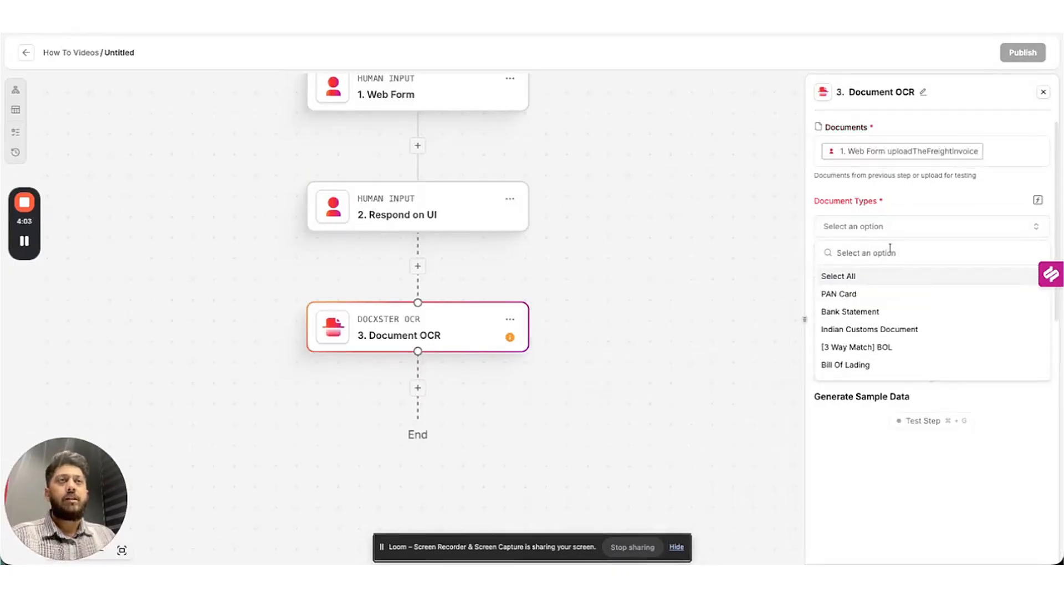
text(3)
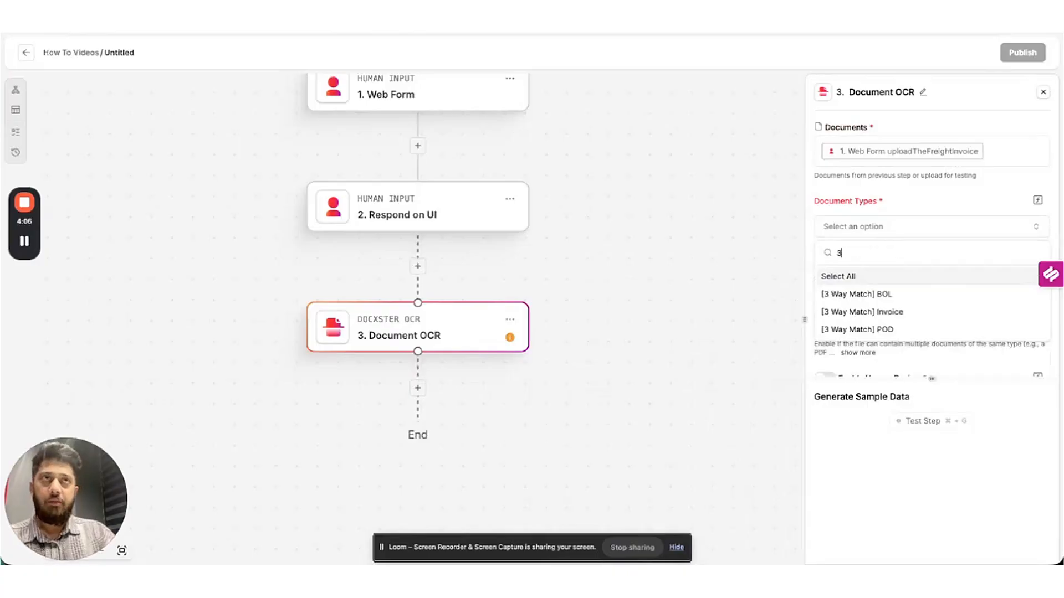
click(889, 313)
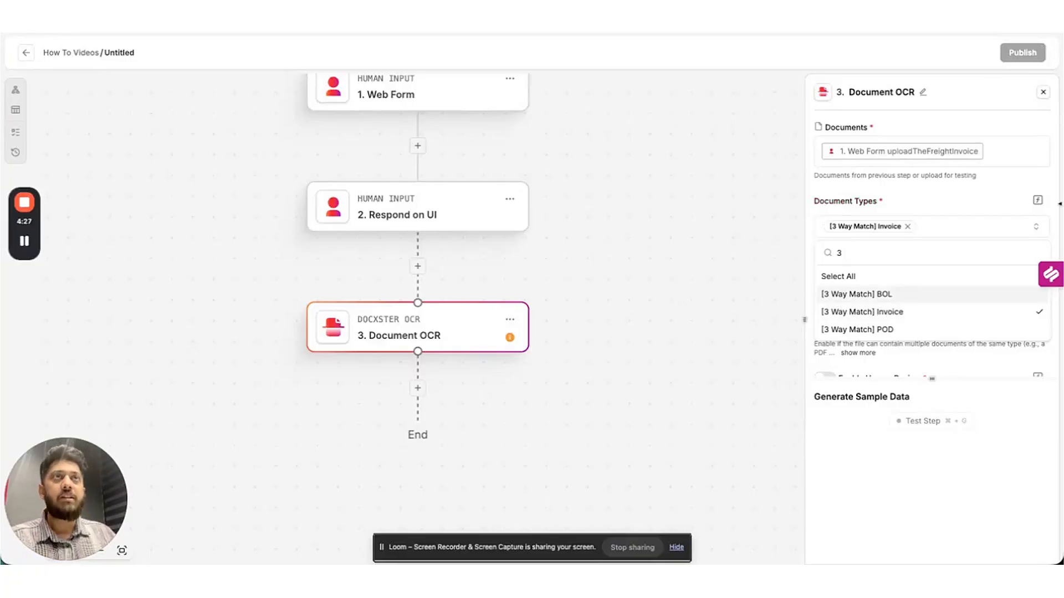
click(949, 206)
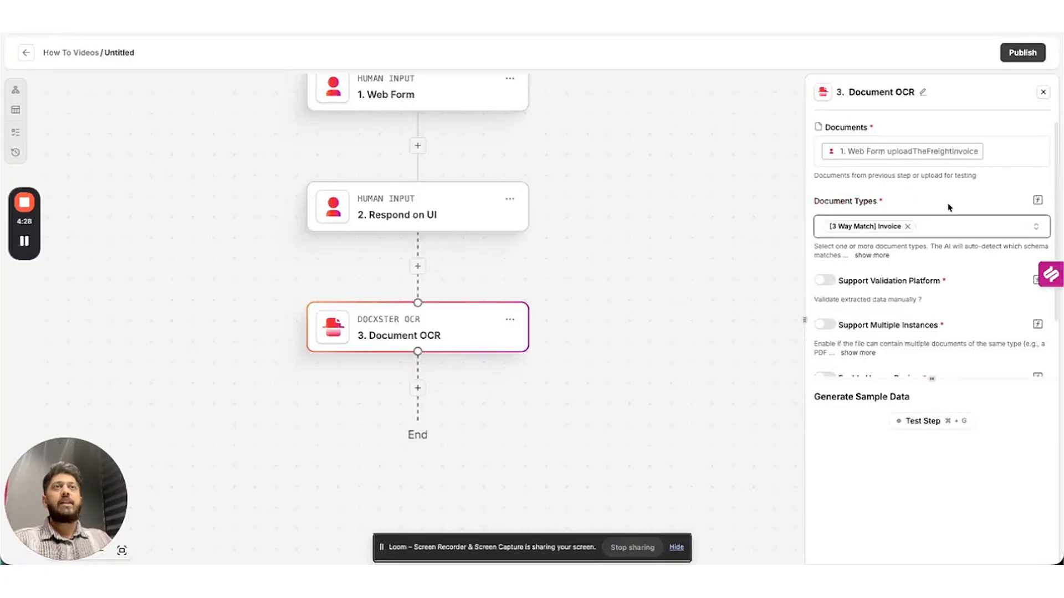
click(826, 280)
scroll(959, 278, down, 3)
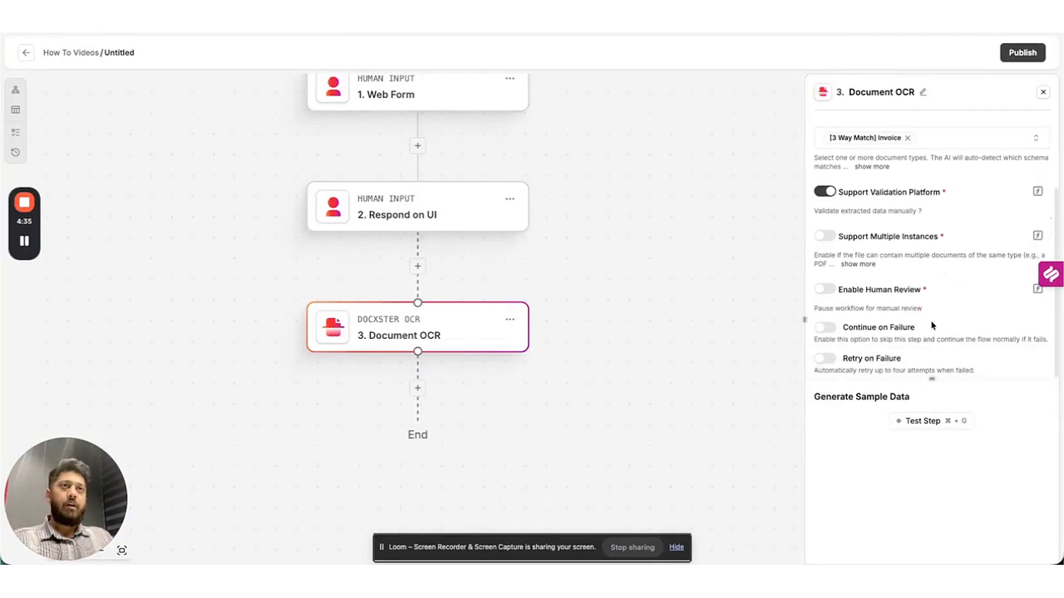
Test the Document OCR step and highlight the extracted invoiced_weight 8400.
click(938, 420)
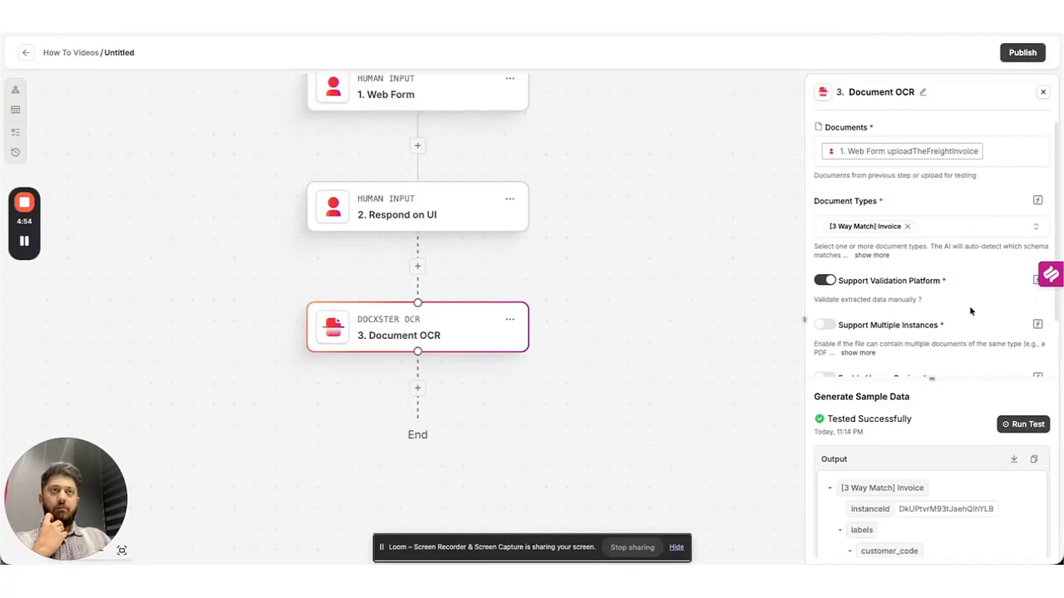
scroll(971, 312, down, 5)
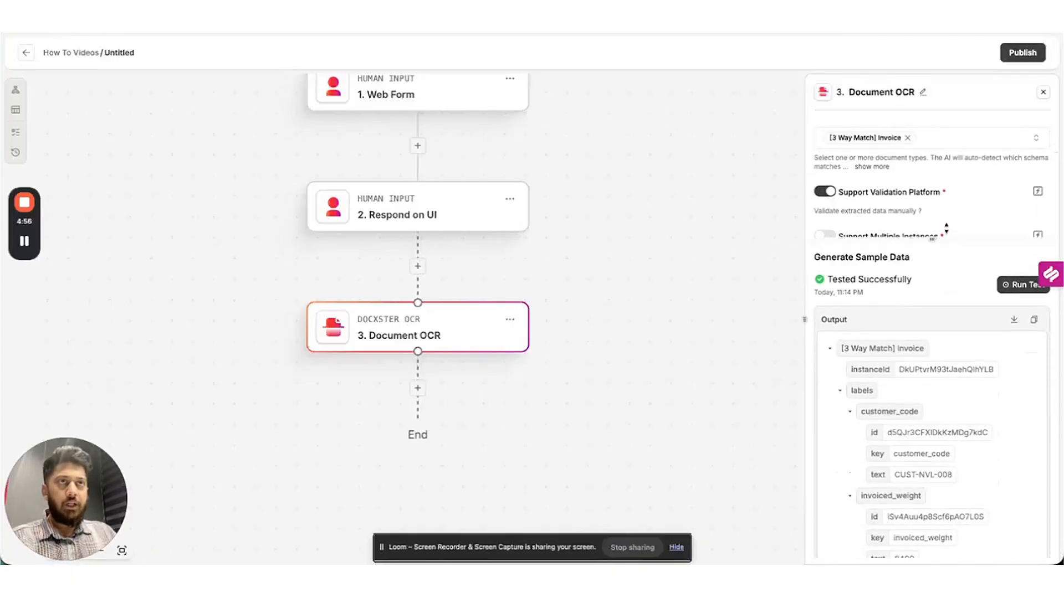
scroll(947, 388, down, 2)
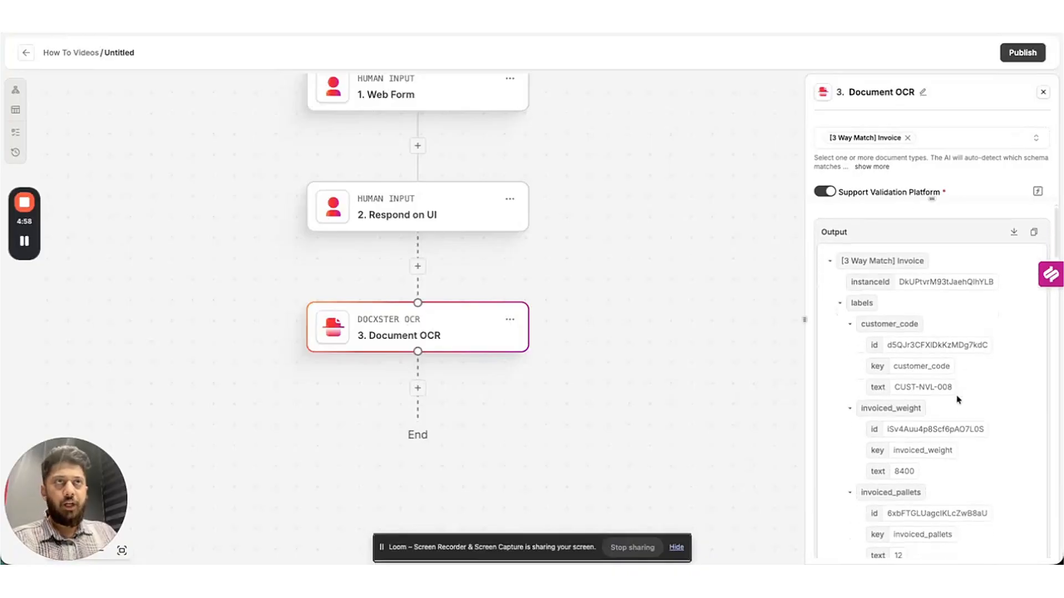
scroll(909, 382, down, 3)
scroll(904, 374, down, 3)
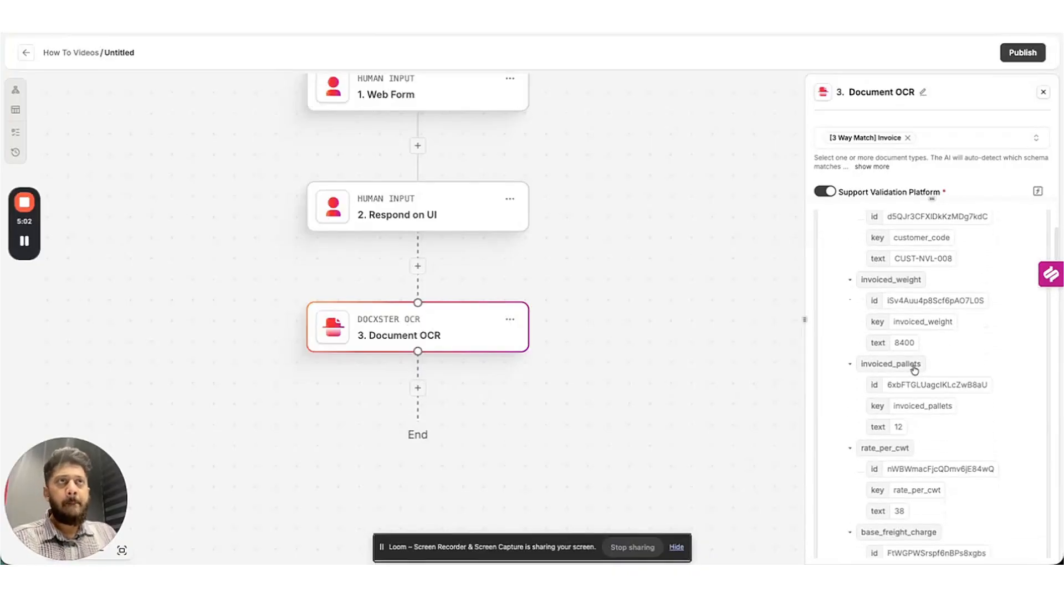
drag(896, 343, 909, 343)
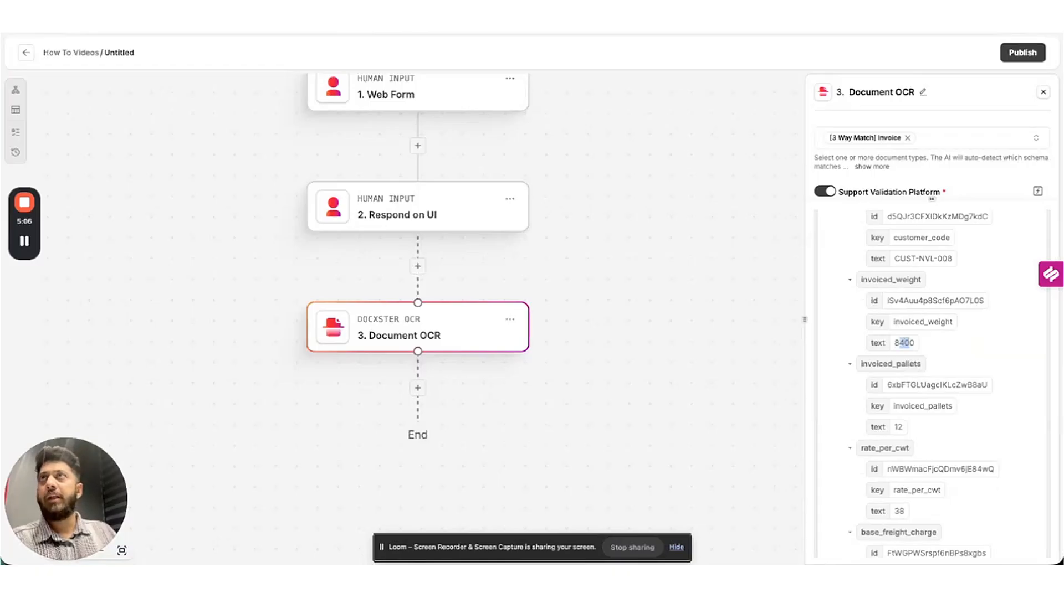
key(ctrl+Tab)
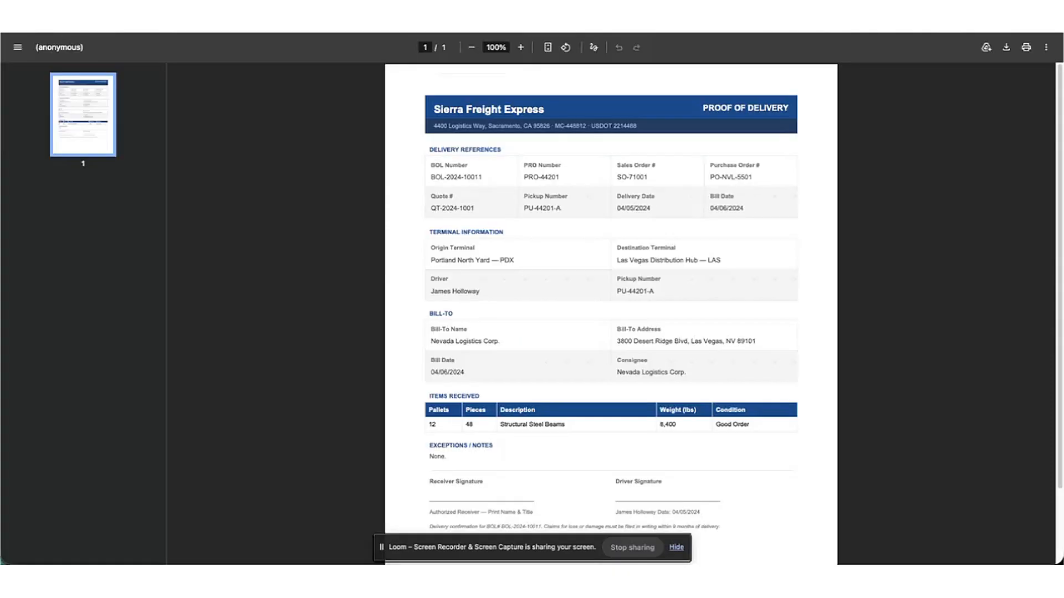
Compare the Freight Invoice PDF's 8,400 lb weight with the extracted invoiced_weight.
key(ctrl+Tab)
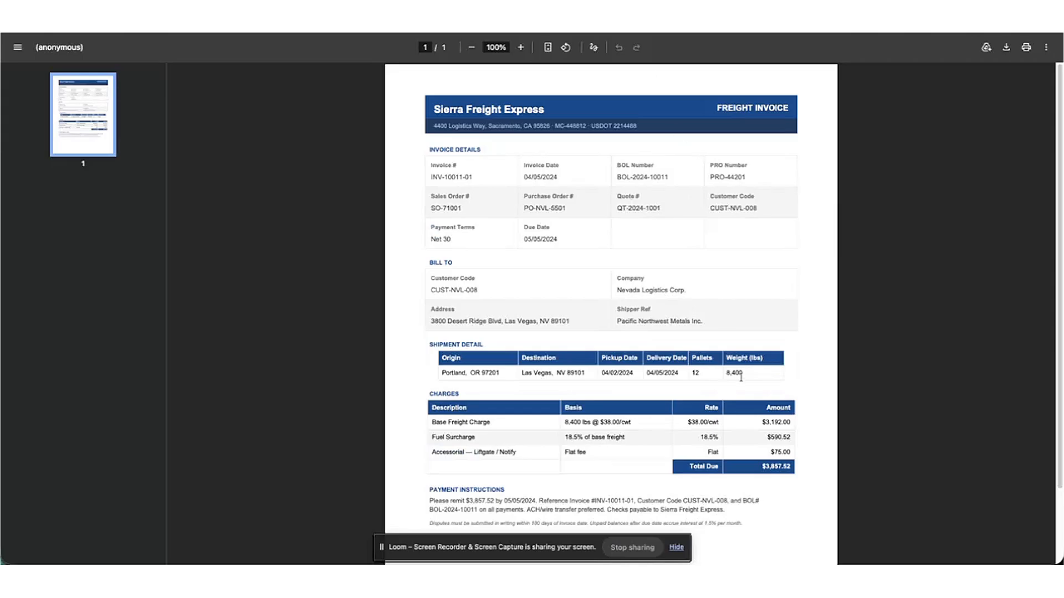
drag(744, 374, 721, 375)
key(ctrl+Tab)
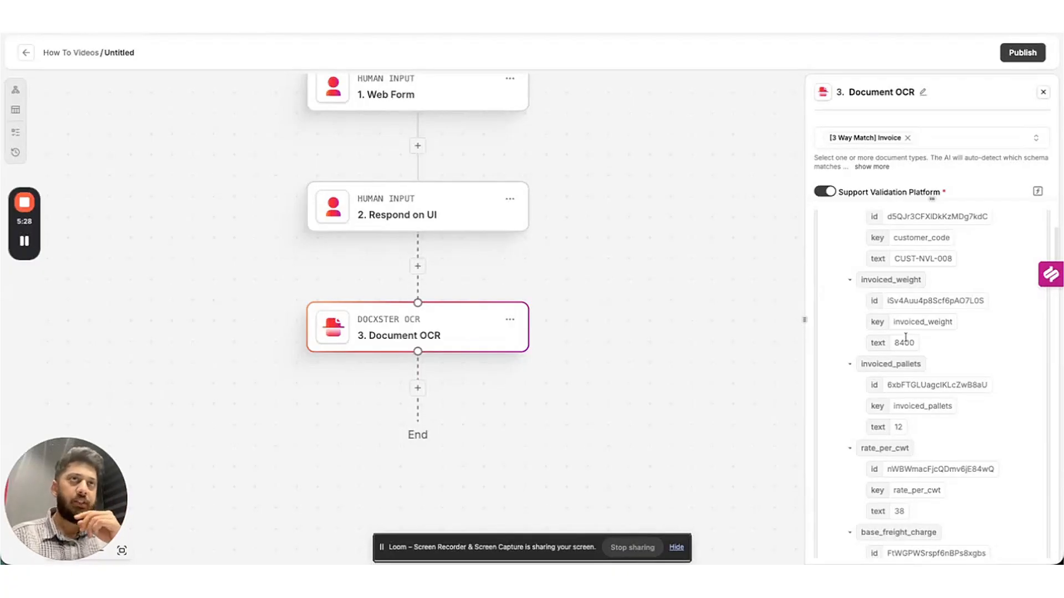
Rename the Web Form step to 'Document Upload'.
scroll(915, 347, down, 15)
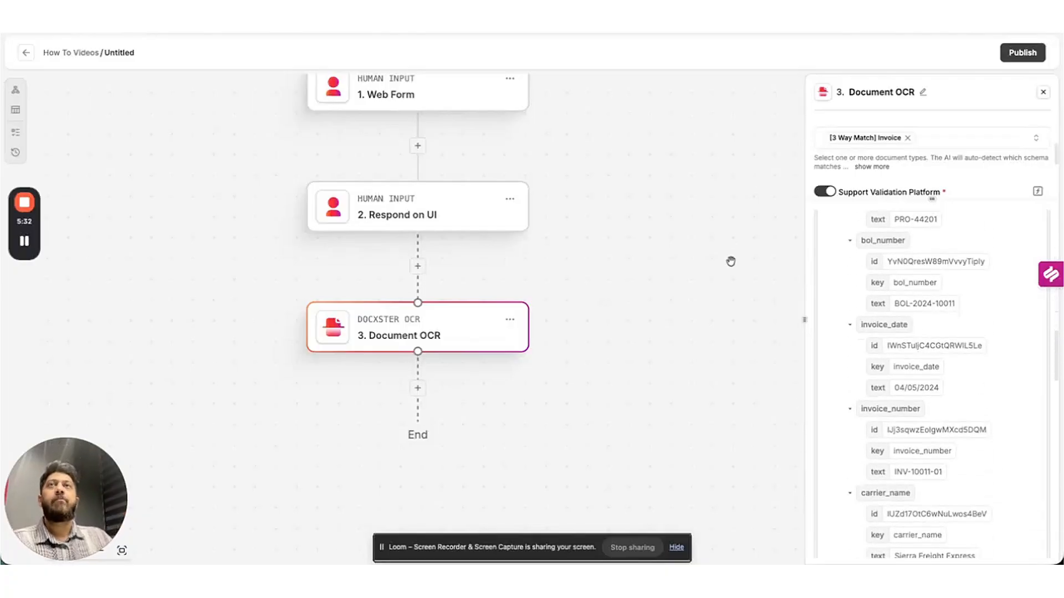
scroll(492, 166, up, 2)
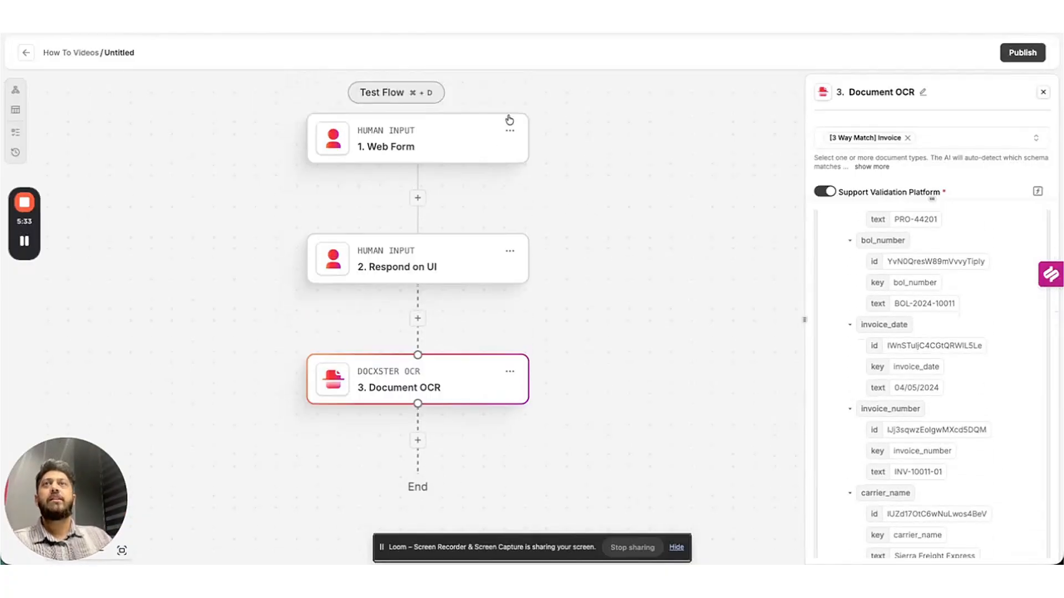
click(470, 140)
click(903, 98)
text(D)
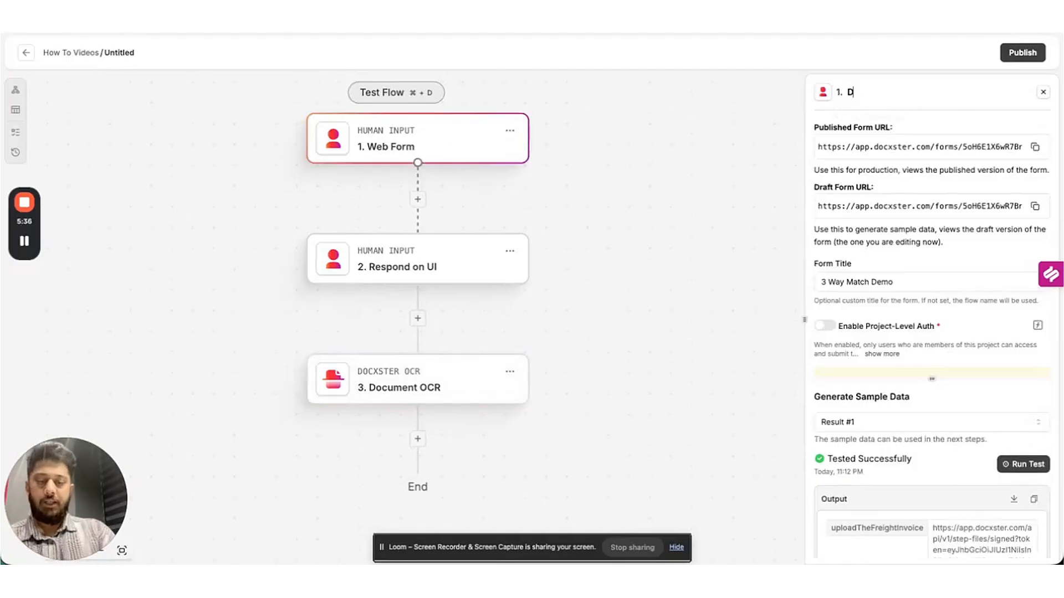
text(ocument Upload)
key(Return)
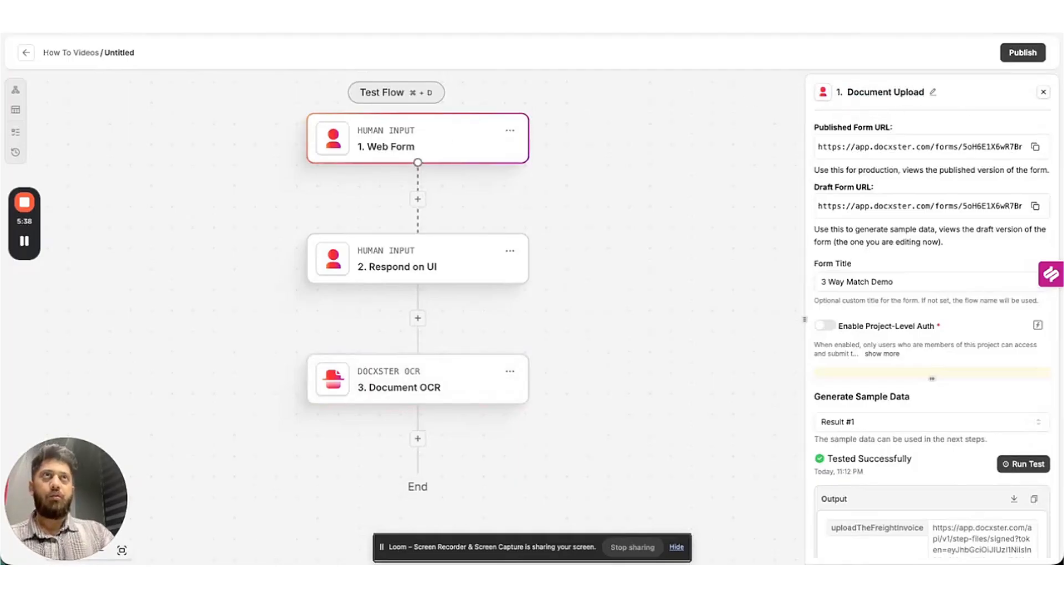
Rename the Document OCR step to 'Extract Freight Invoice Details'.
click(519, 371)
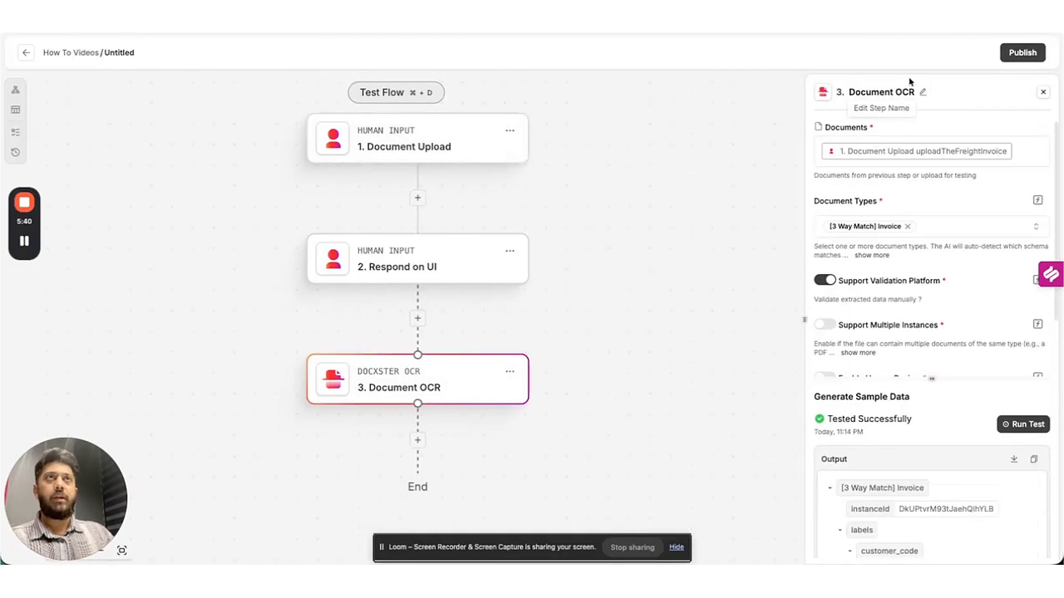
click(922, 94)
text(Ext)
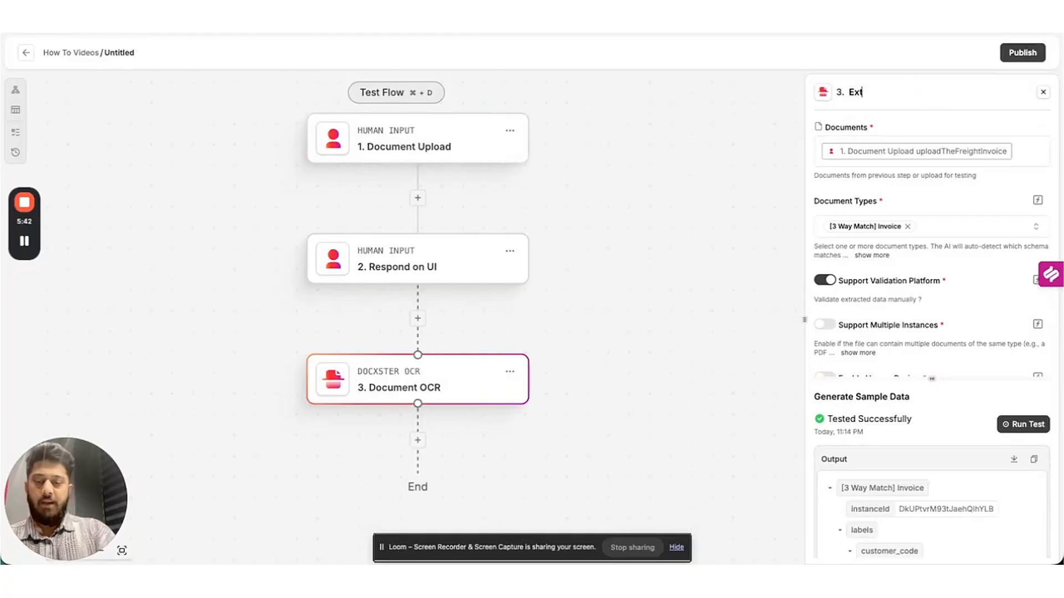
text(ract Freigh)
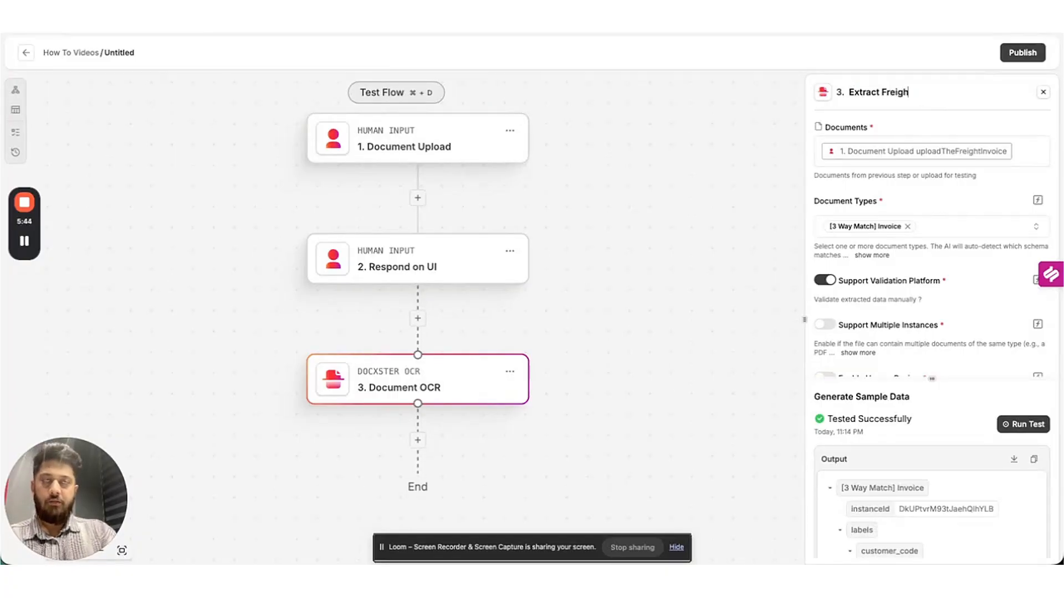
text(t Invoice Details)
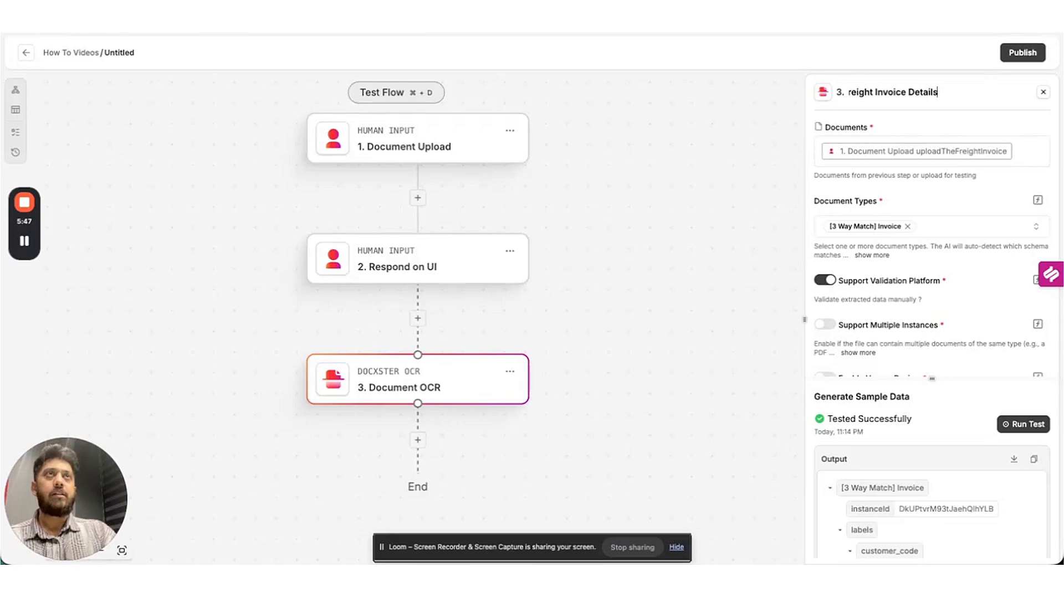
key(Return)
scroll(602, 269, down, 2)
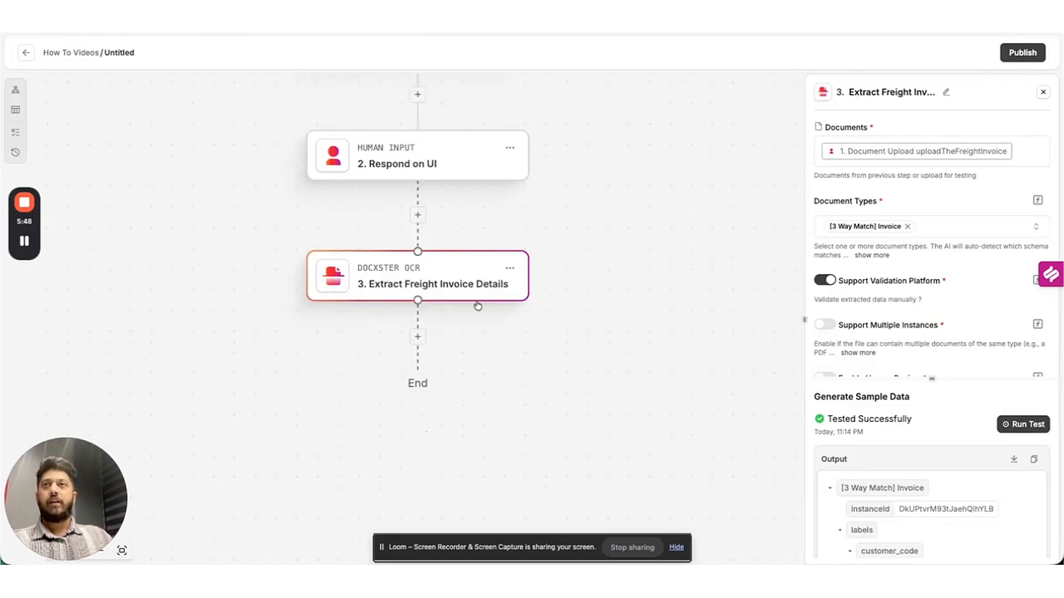
Add a Document OCR step named 'Extract Bill of Lading'.
click(418, 335)
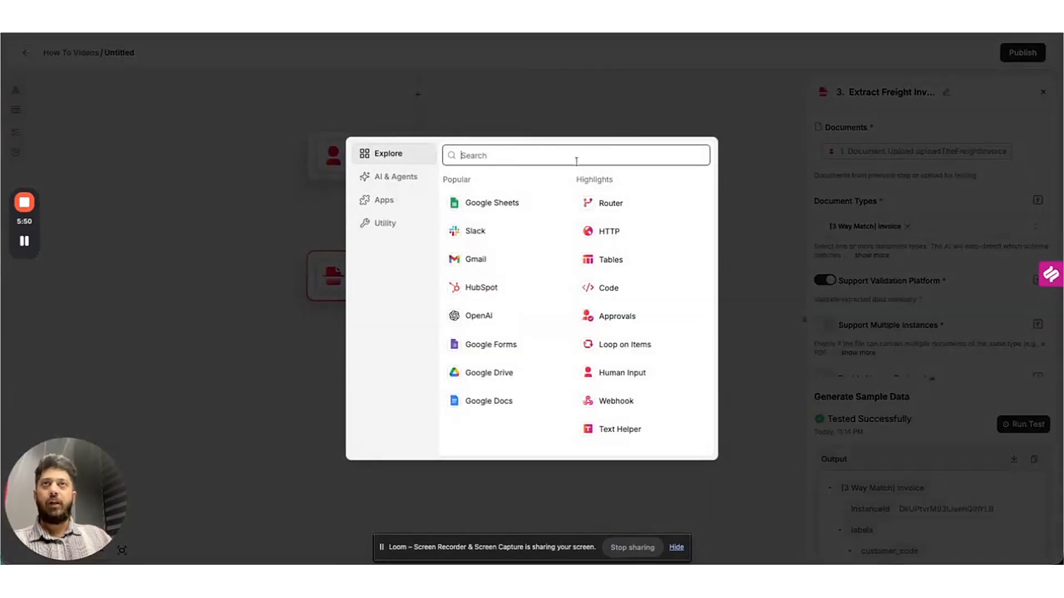
text(ocr)
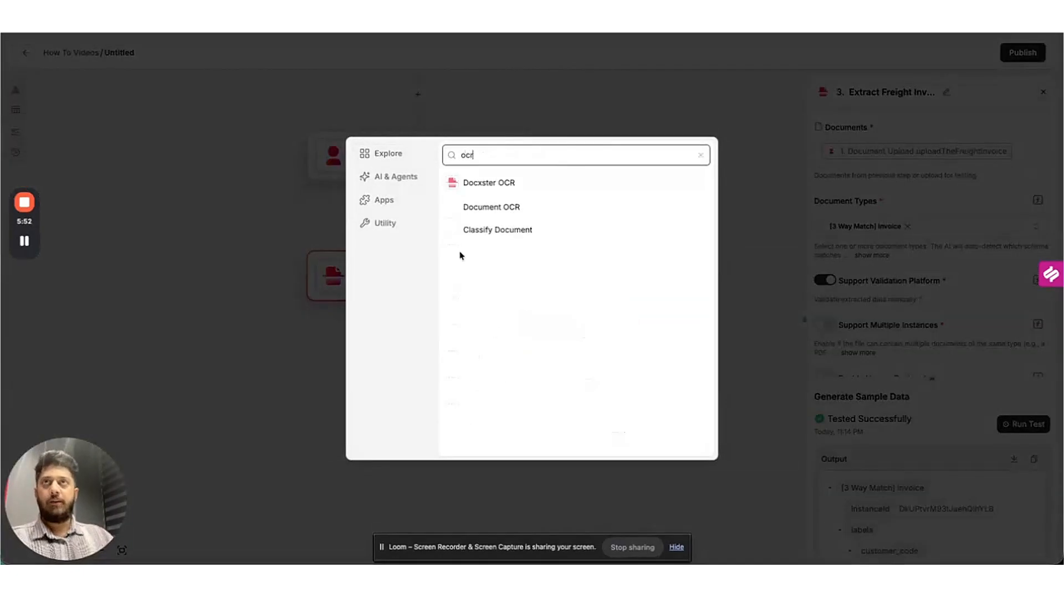
click(488, 204)
click(923, 92)
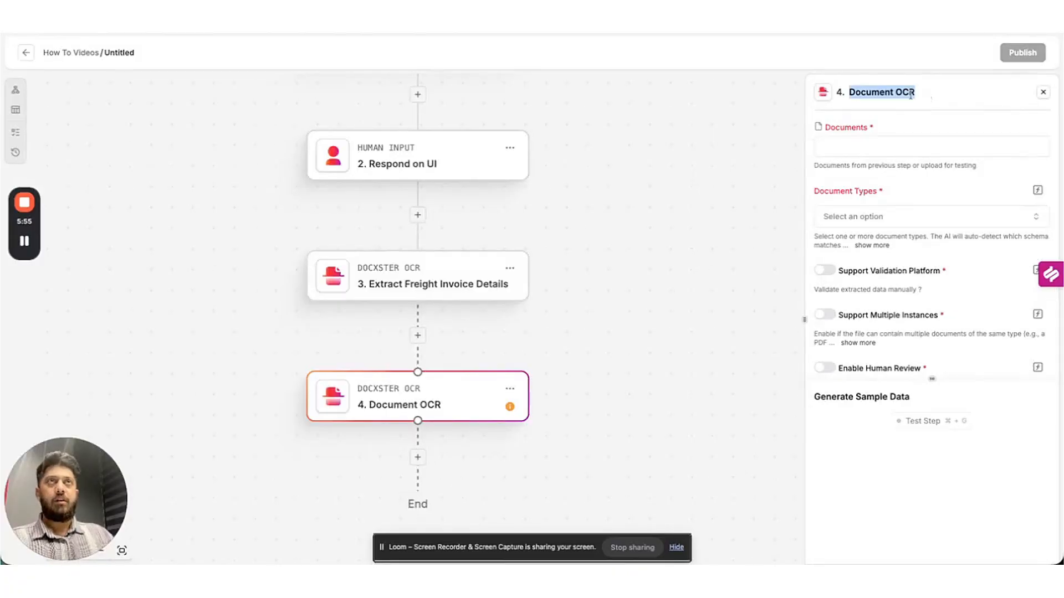
text(Extract)
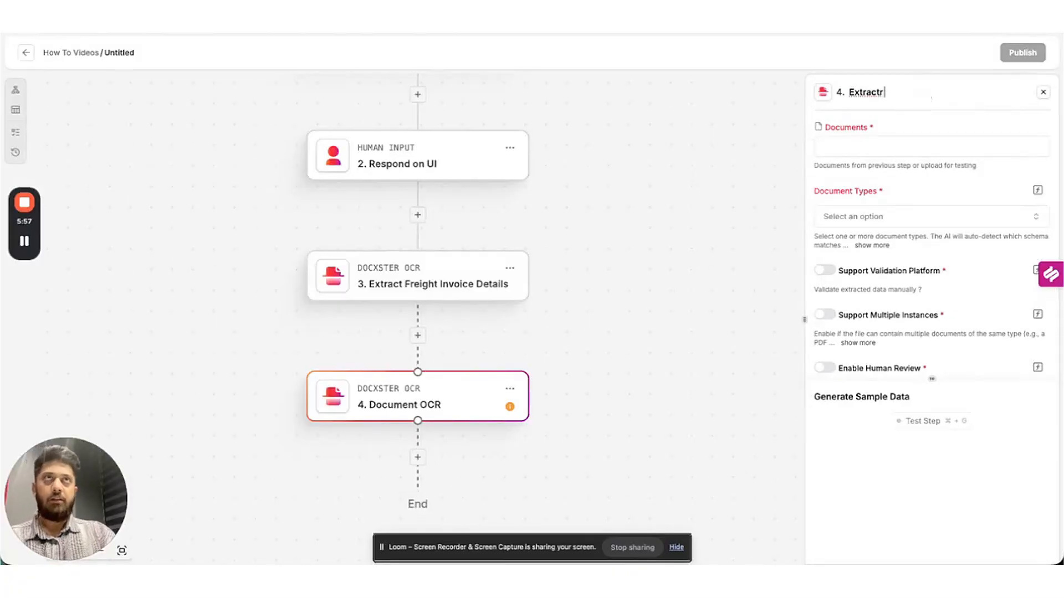
text( Bill)
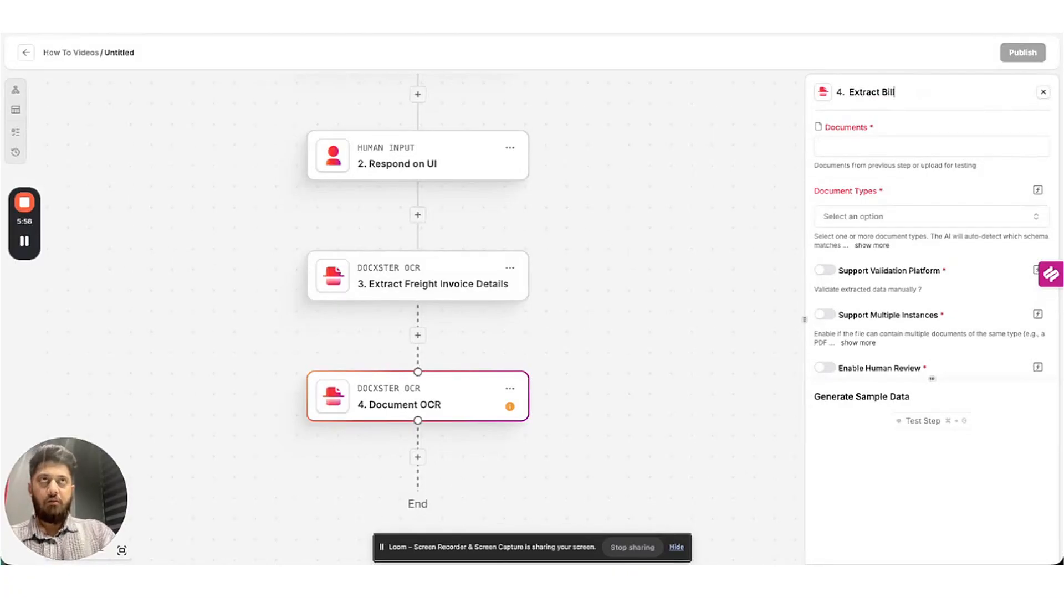
text( of Lading)
key(Return)
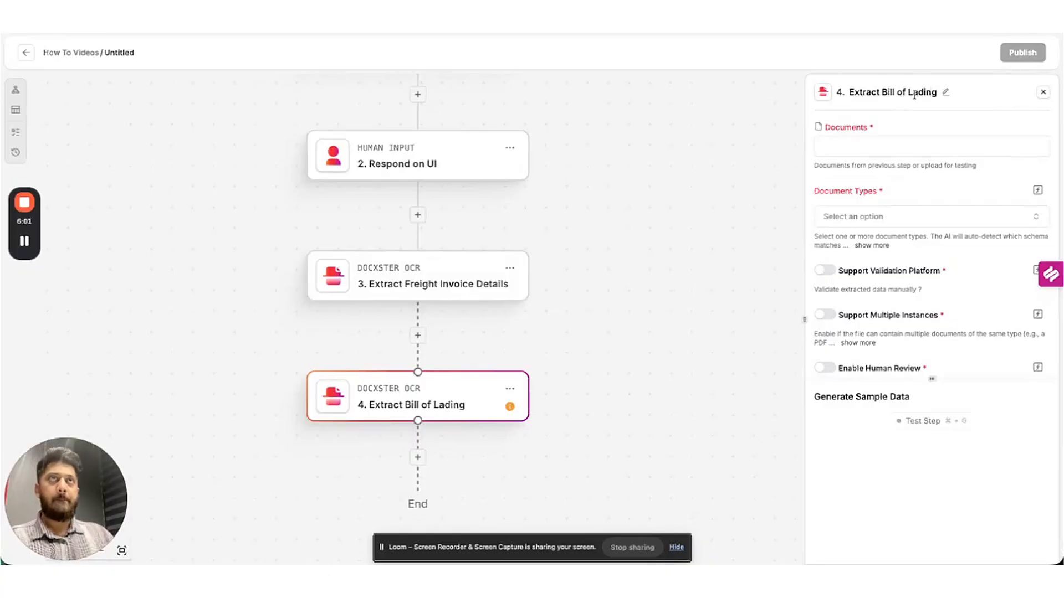
Feed it uploadBillOfLading with the [3 Way Match] BOL document type.
click(859, 146)
click(746, 346)
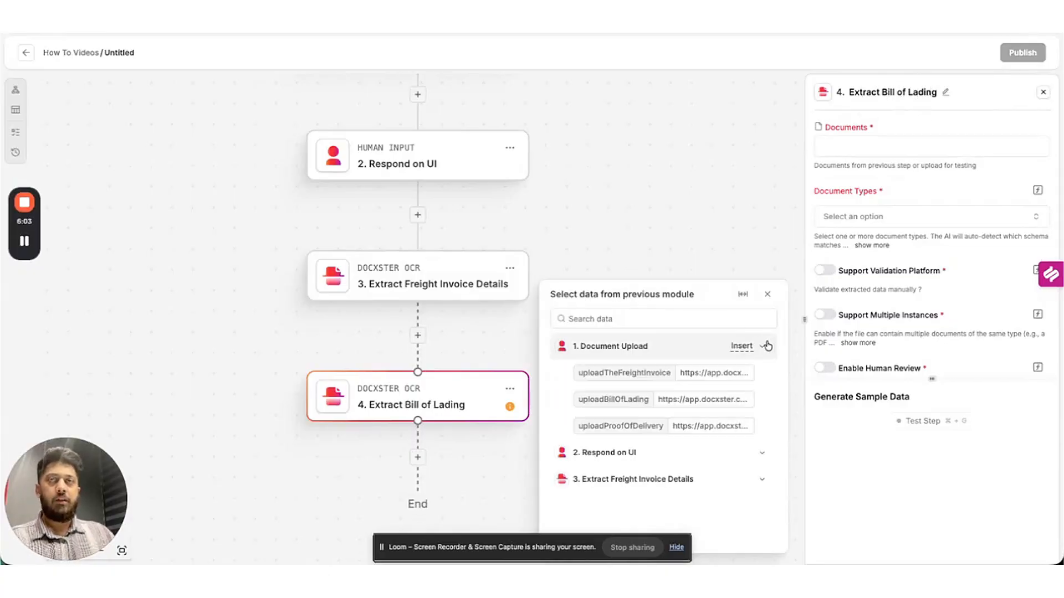
click(742, 400)
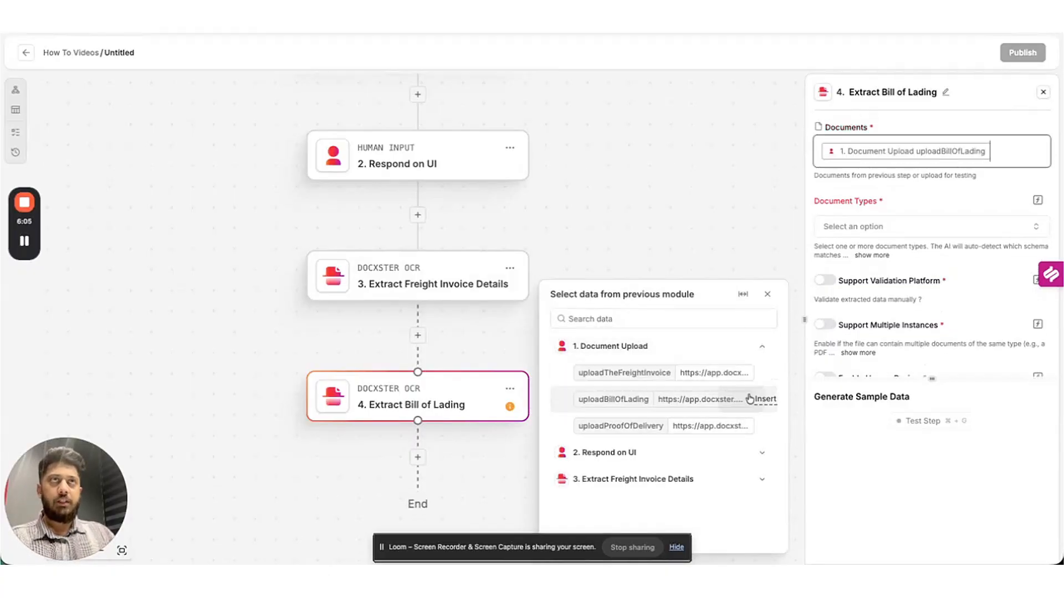
click(877, 229)
text(3 way)
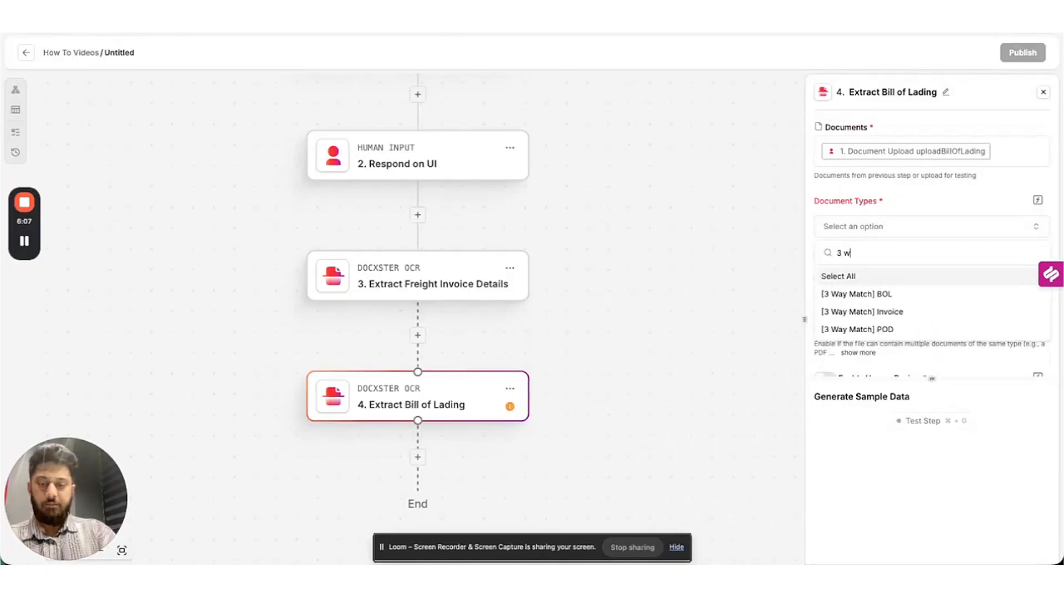
click(912, 294)
click(965, 200)
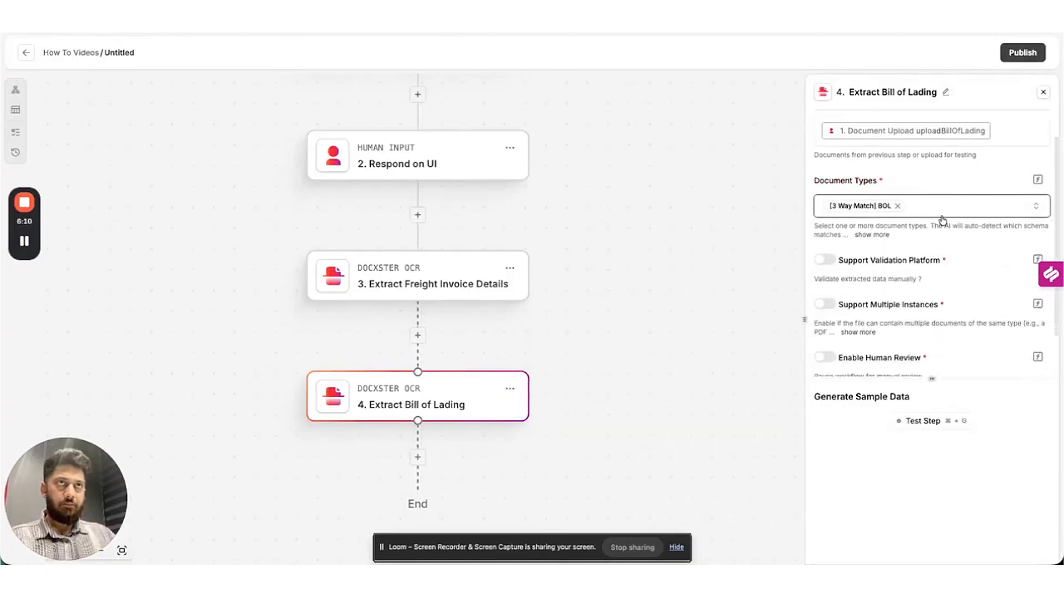
Enable the validation platform, test the step, and review its output.
scroll(957, 202, down, 1)
click(825, 260)
click(930, 420)
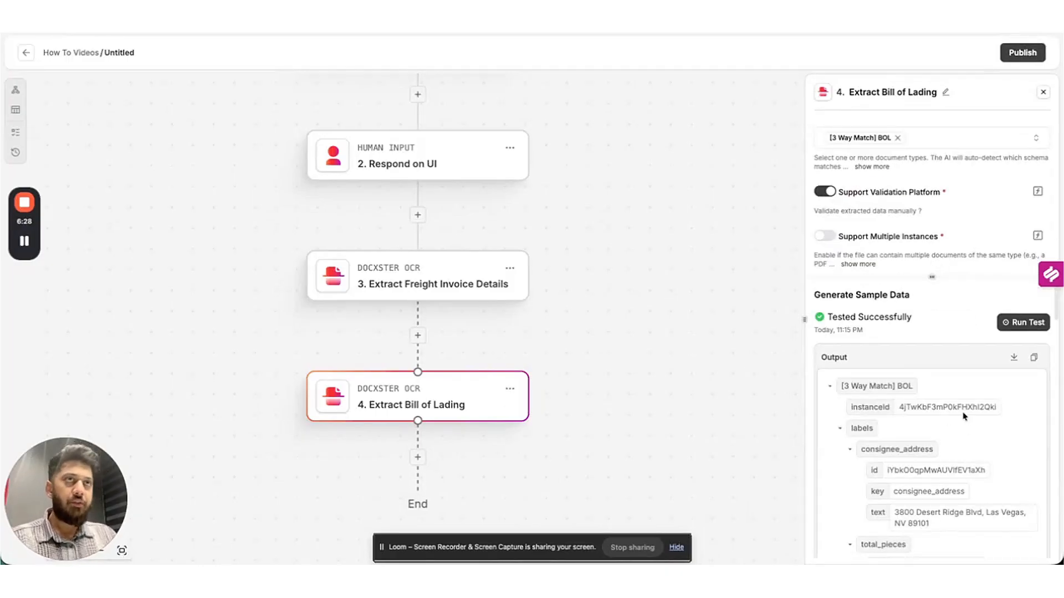
scroll(965, 455, down, 5)
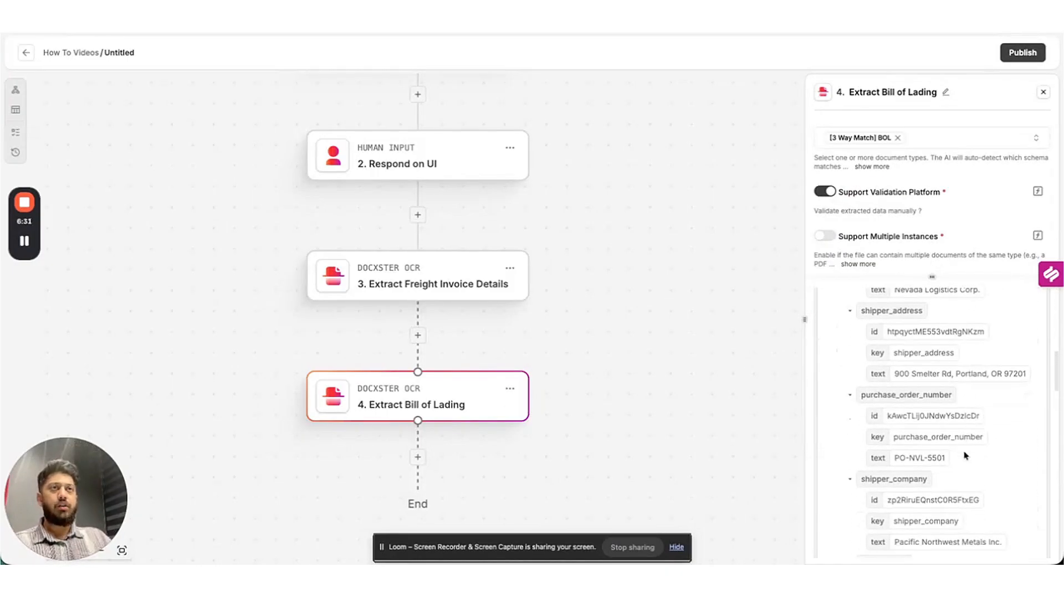
scroll(953, 454, down, 4)
scroll(580, 351, down, 2)
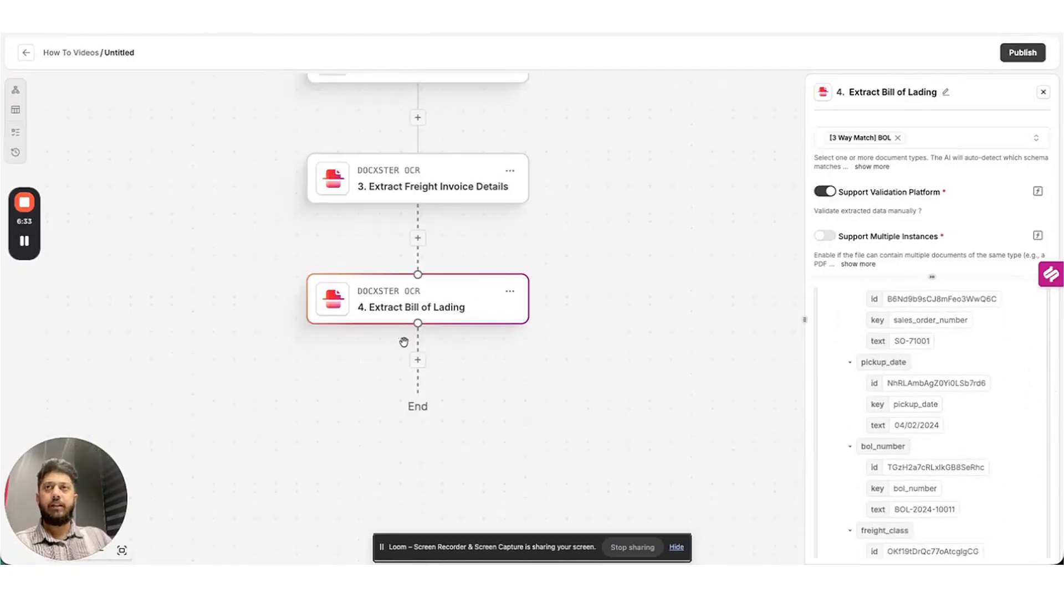
Add a Document OCR step after step 4 named 'Extract Proof of Delivery'.
click(417, 361)
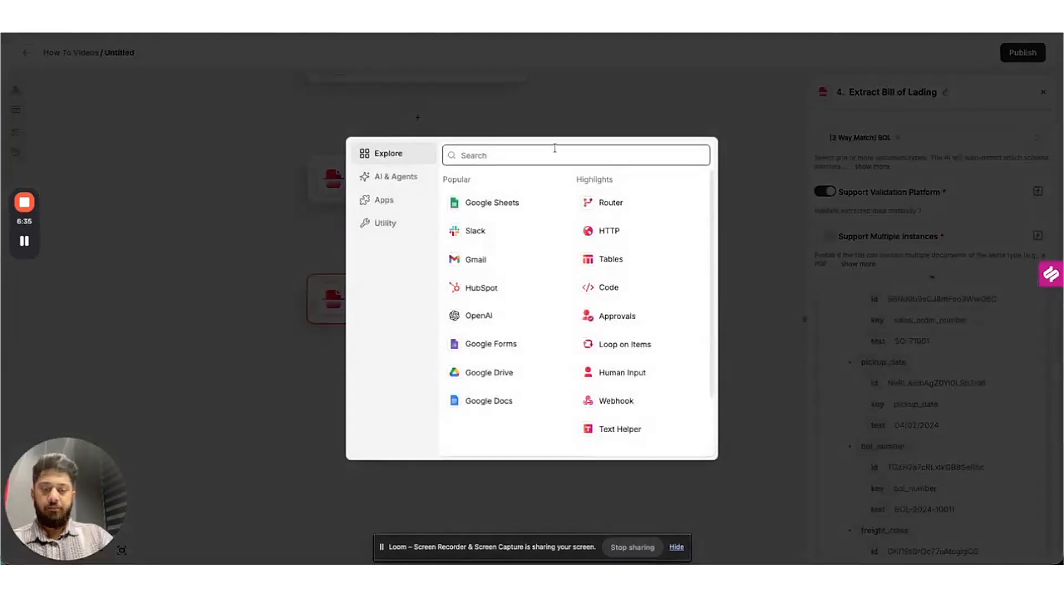
text(ocr)
click(521, 210)
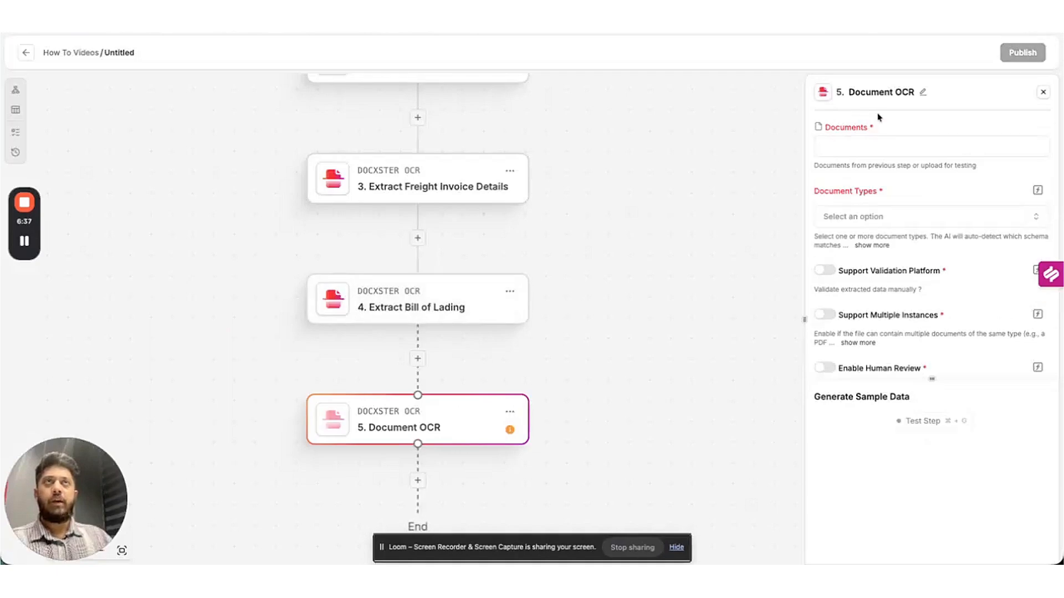
click(905, 92)
text(Ext)
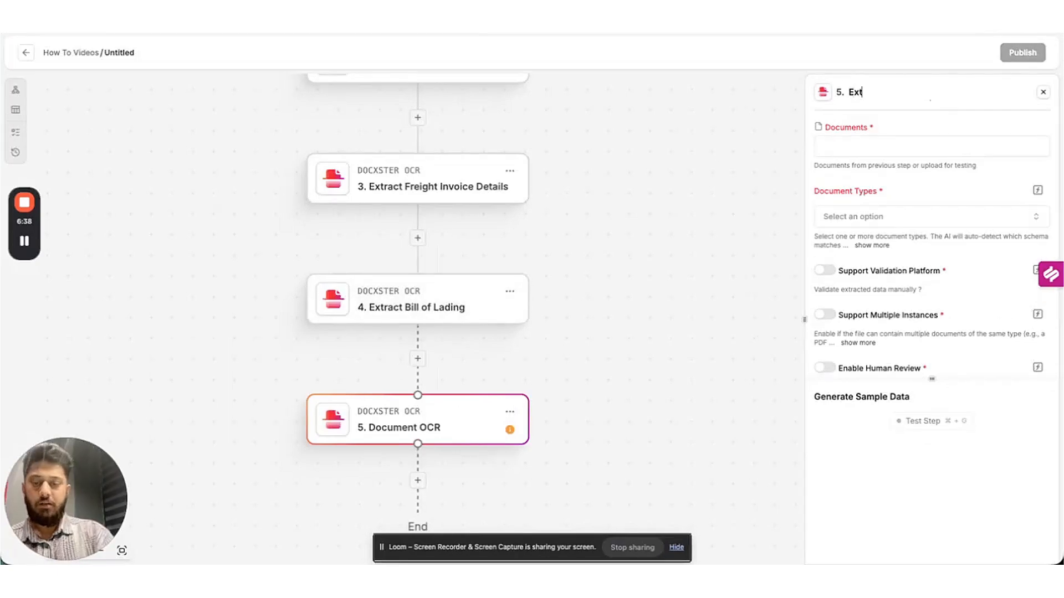
text(ract Prod)
text(f of)
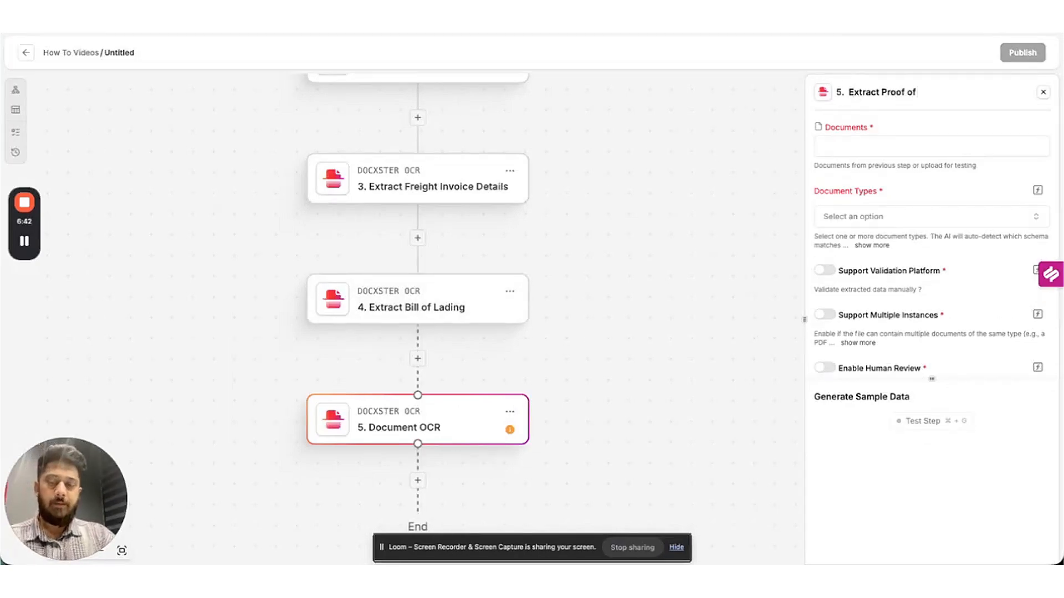
text( Delivery)
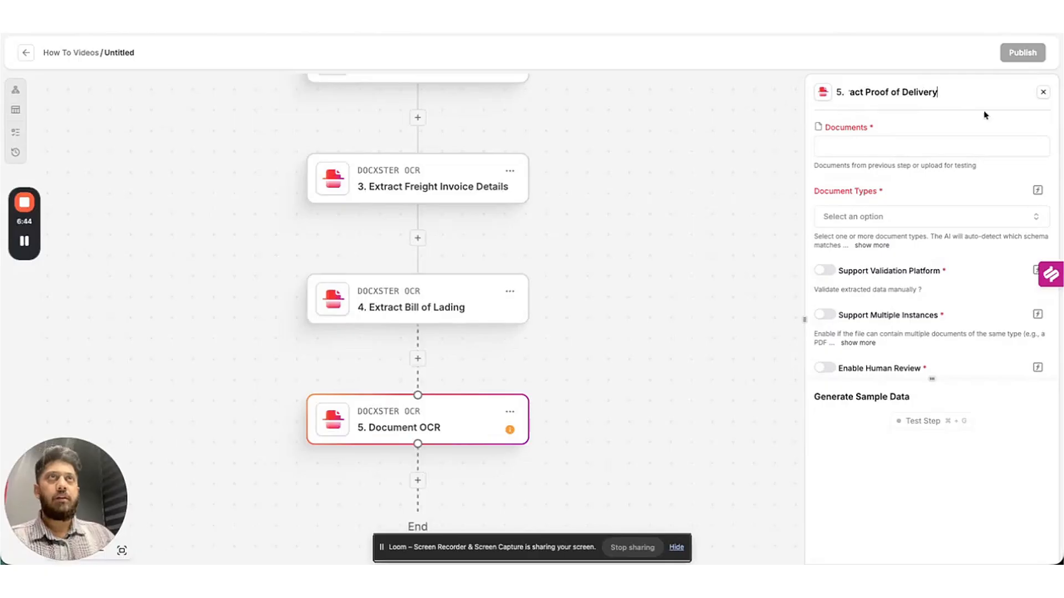
click(985, 115)
Have it read the uploaded proof of delivery as [3 Way Match] POD with Support Validation Platform on.
click(931, 147)
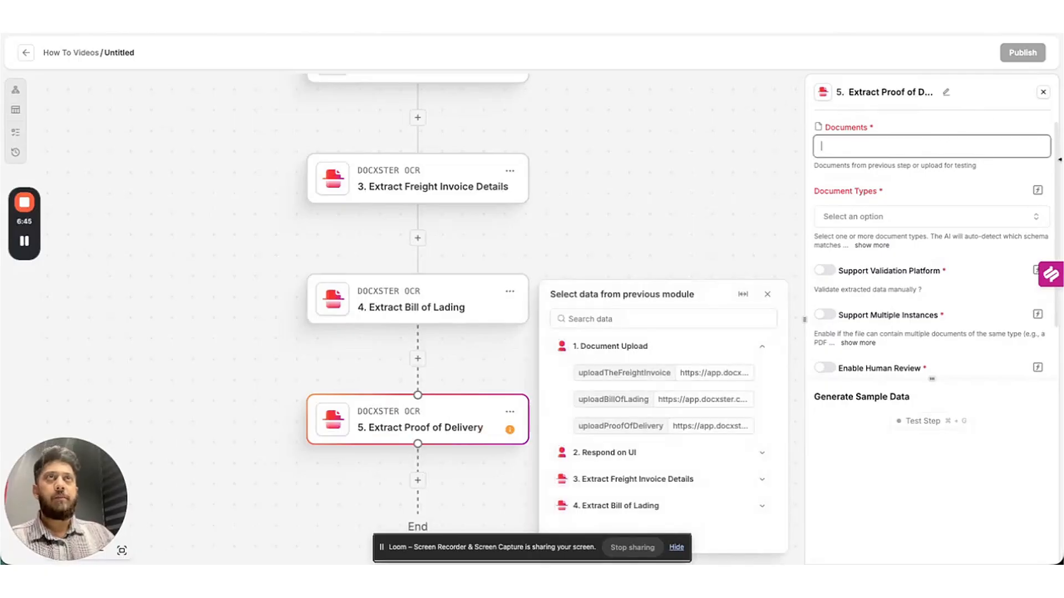
click(759, 425)
click(859, 231)
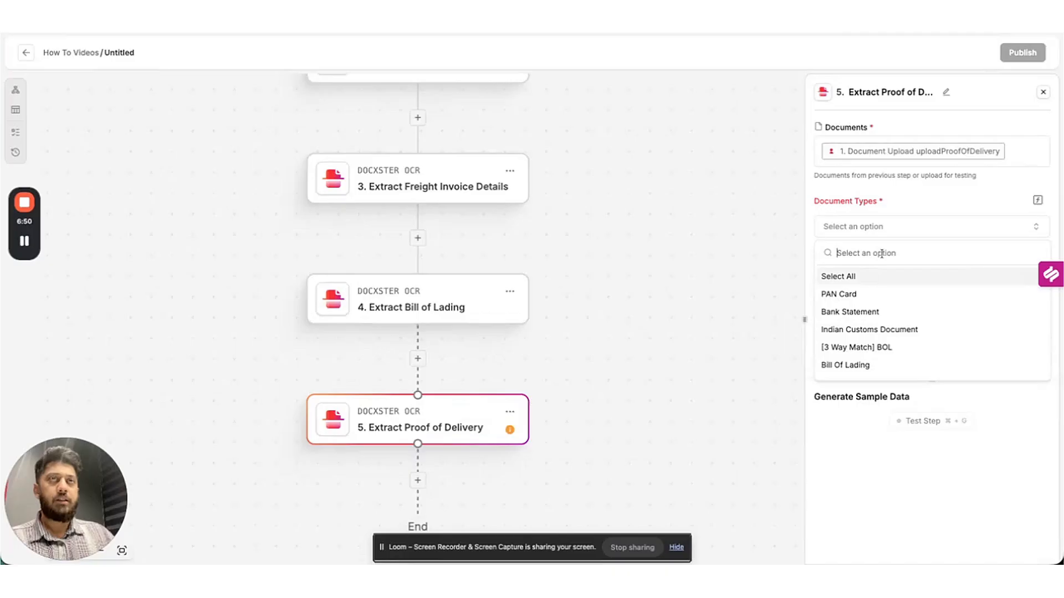
text(pod)
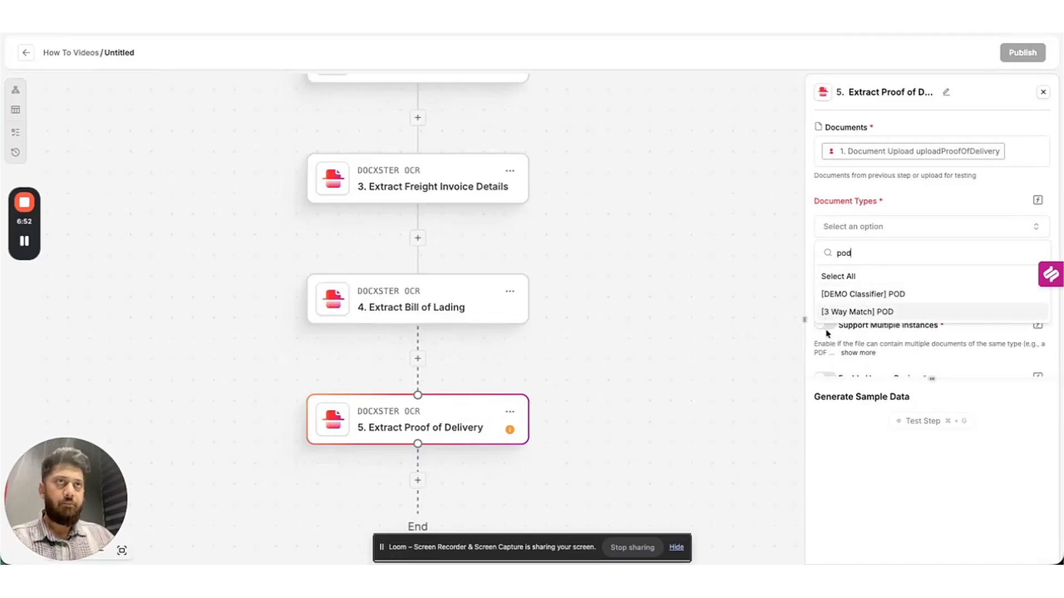
click(887, 311)
click(941, 203)
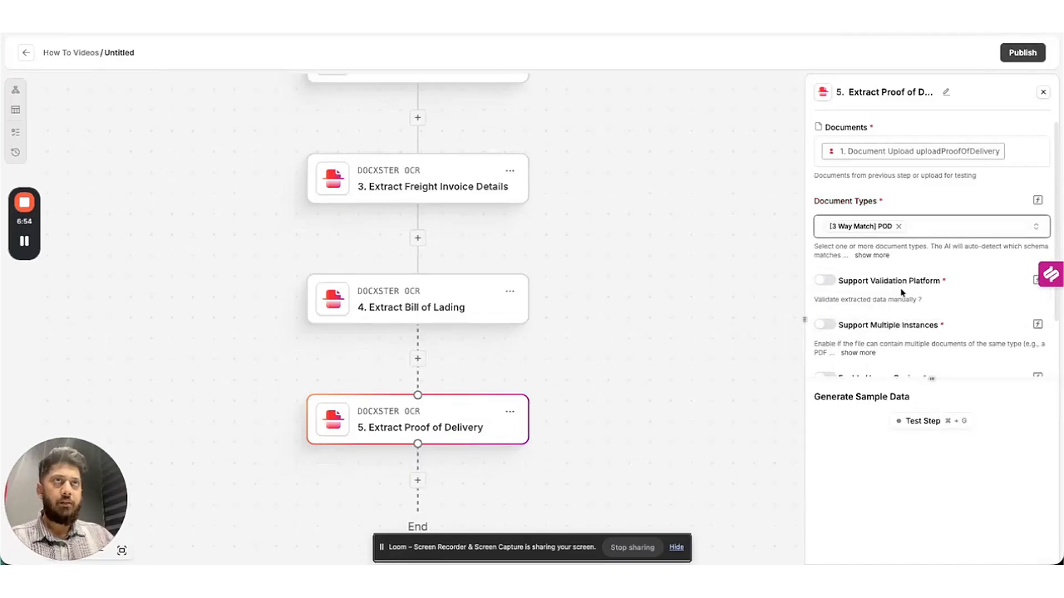
click(834, 281)
Test the step and confirm it extracts delivered_weight 8400.
click(941, 424)
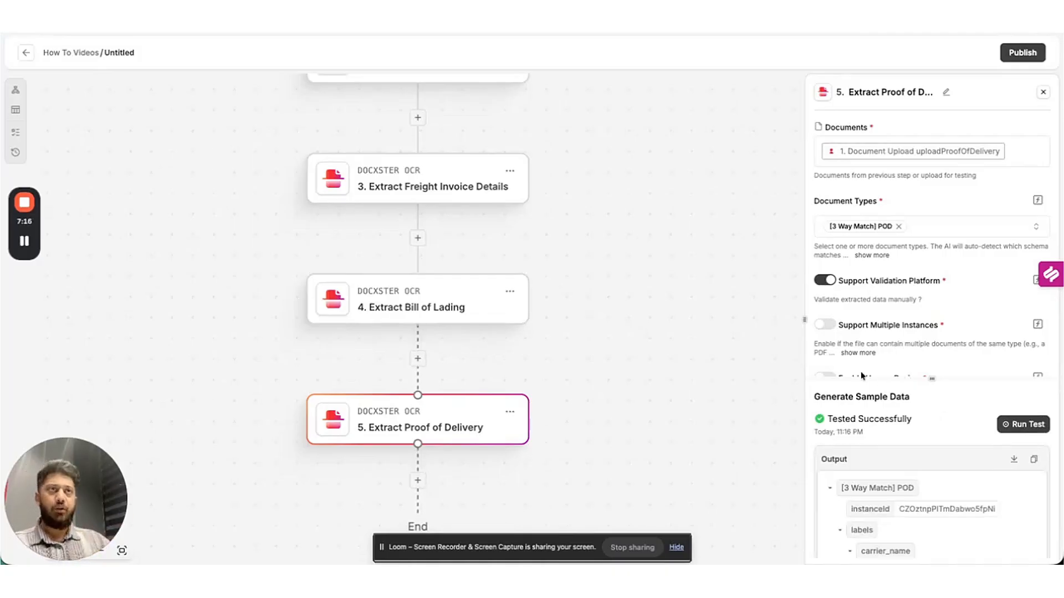
scroll(951, 385, down, 10)
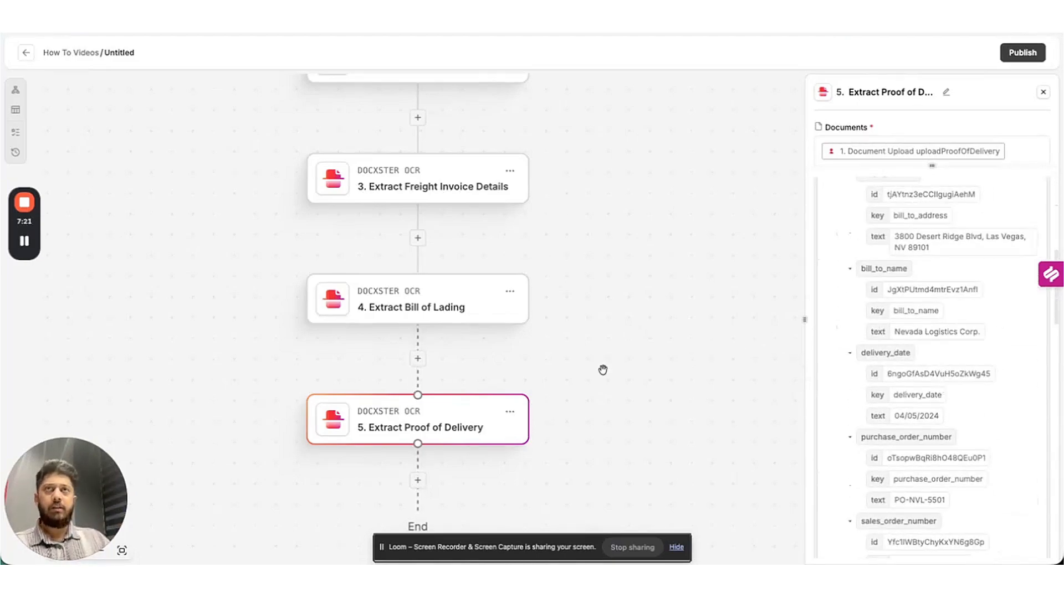
scroll(620, 299, down, 4)
scroll(591, 385, up, 2)
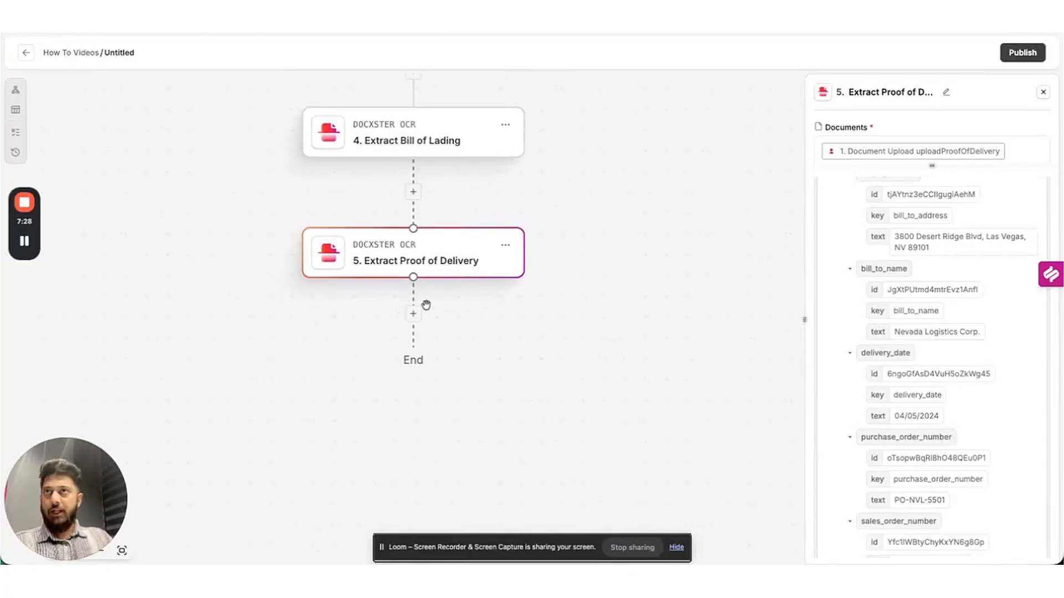
Add a Label Validations step as step 6, titled 'Identity Check'.
click(413, 316)
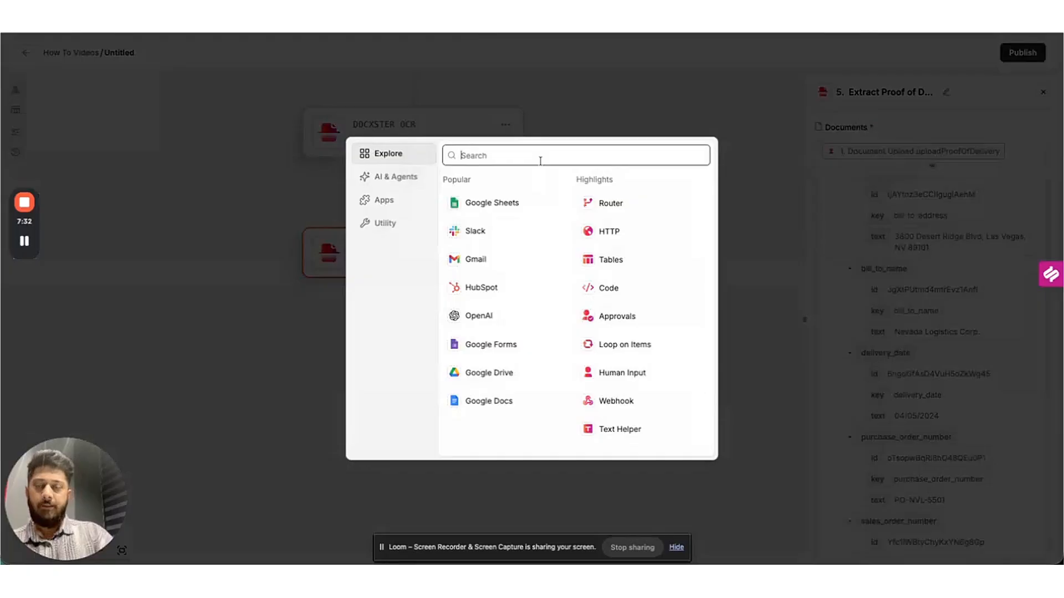
text(valida)
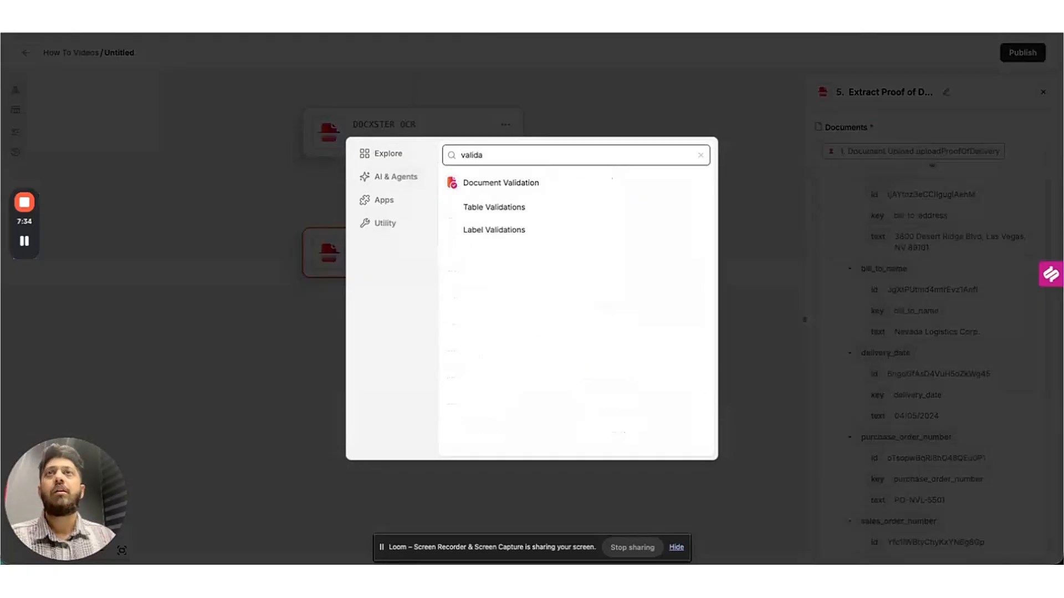
click(523, 229)
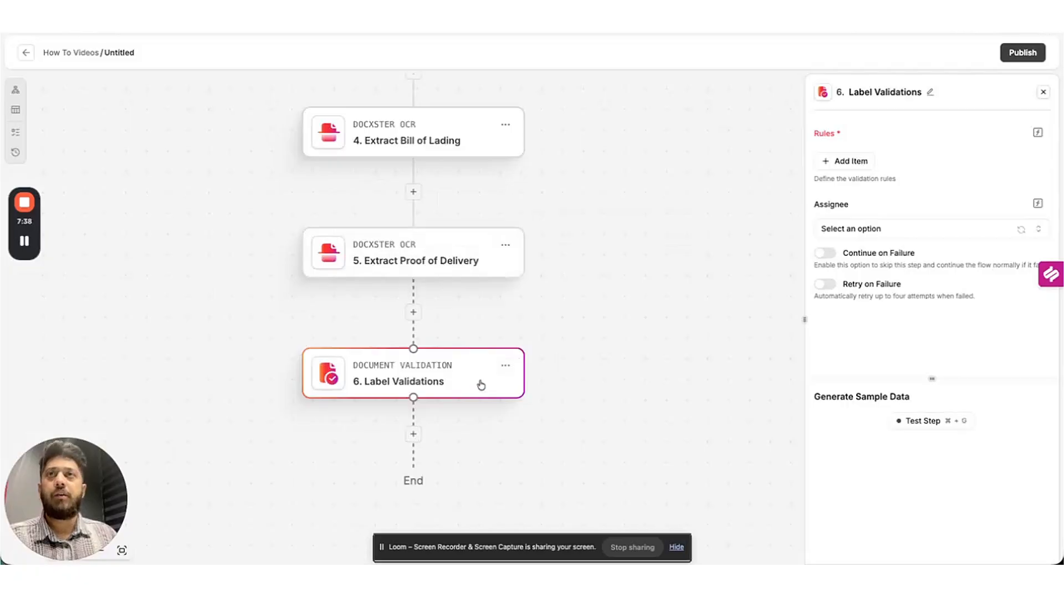
key(BackSpace)
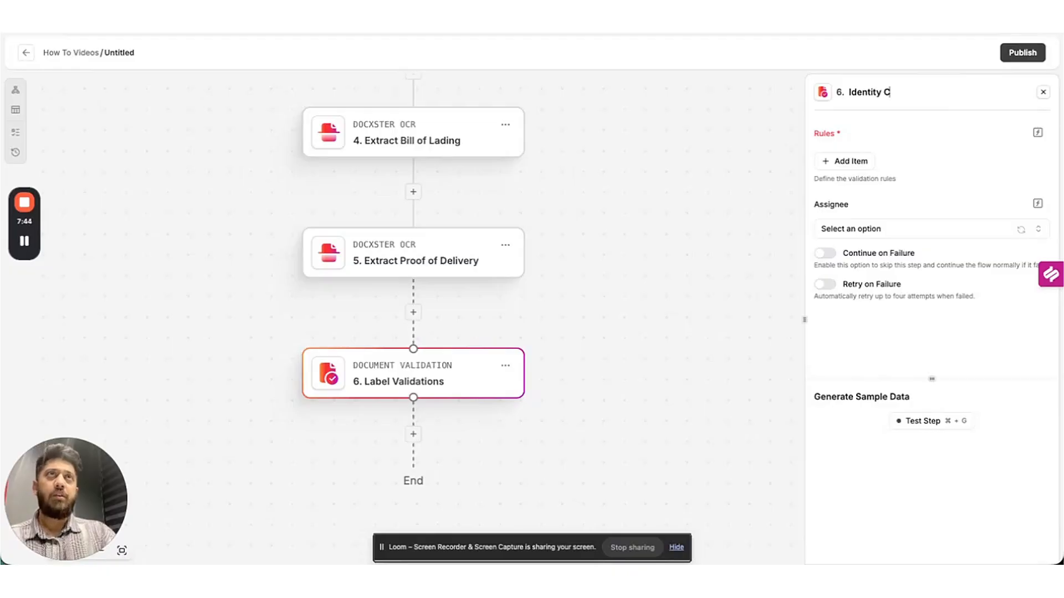
key(Return)
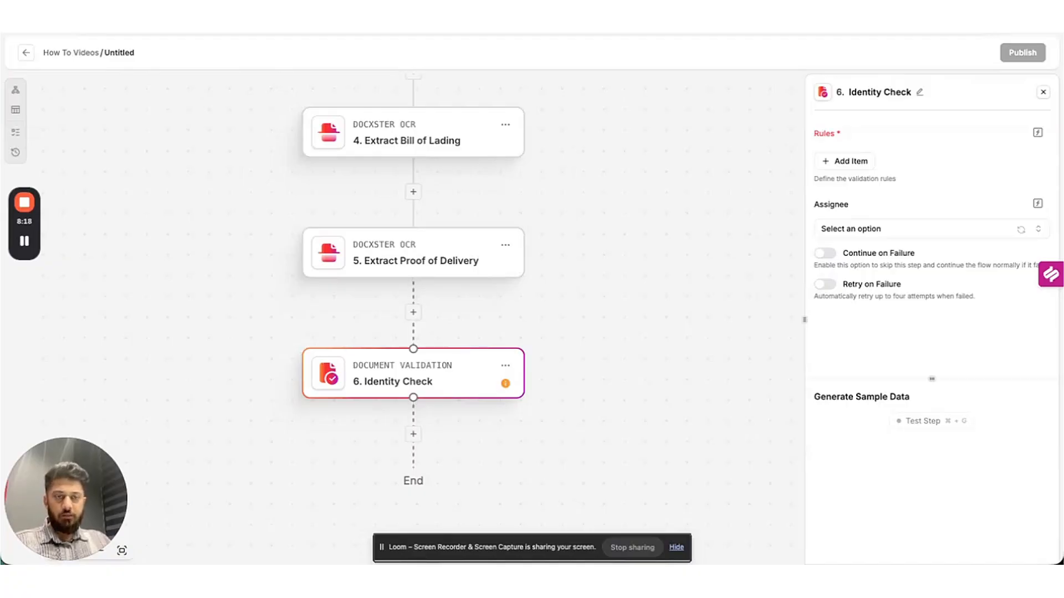
Add rule #1 with a condition whose field is the freight invoice's bol_number label.
click(857, 165)
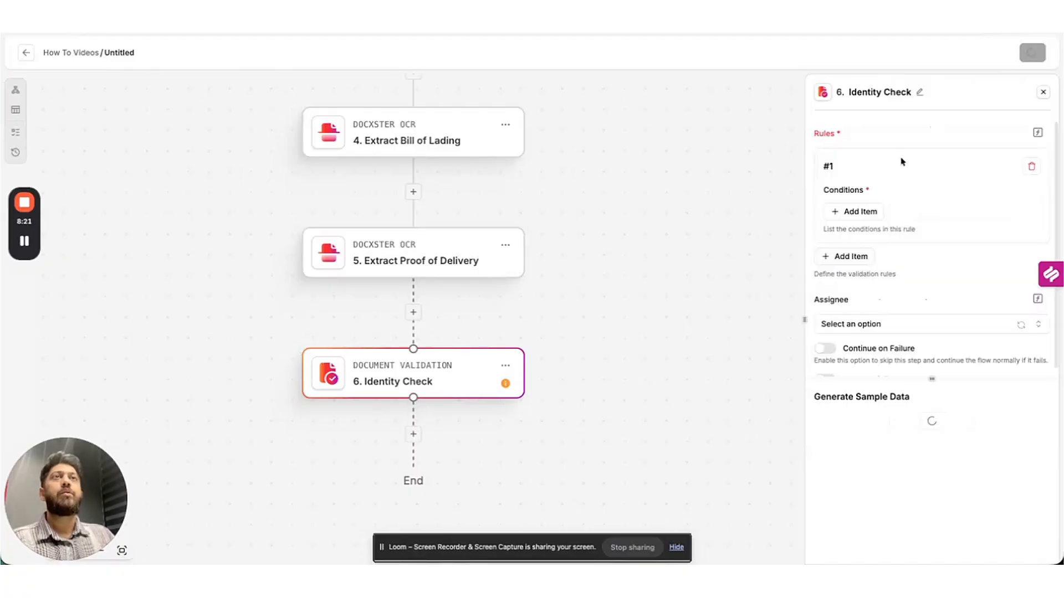
click(857, 212)
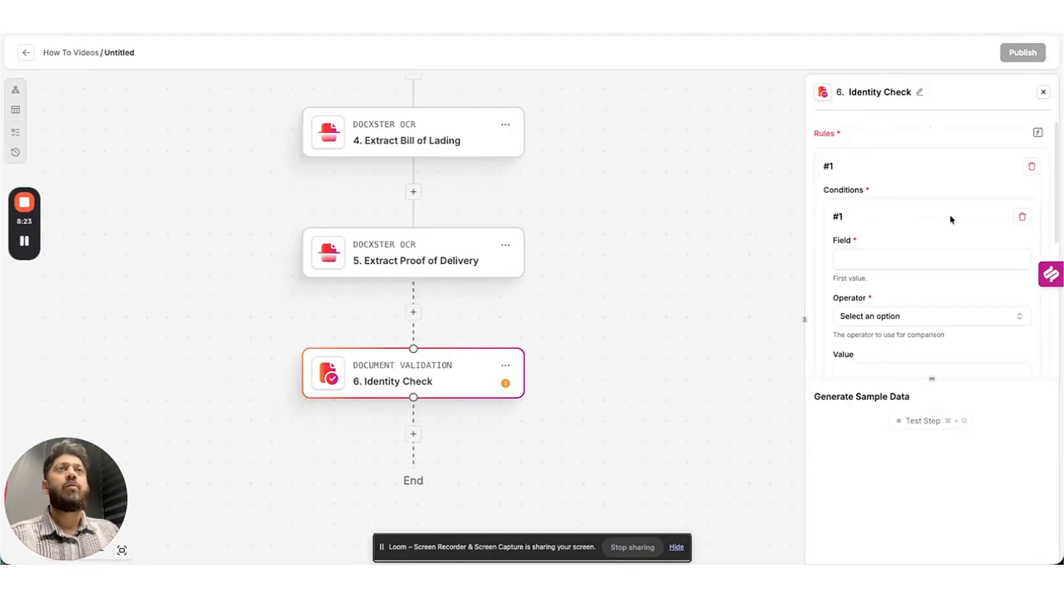
click(872, 258)
scroll(740, 391, down, 2)
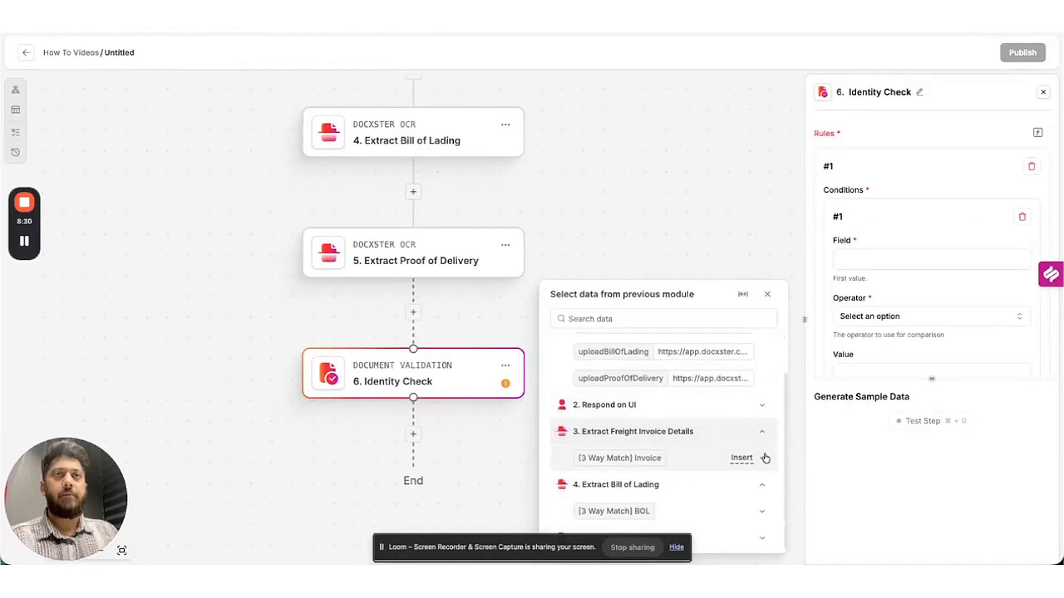
click(757, 457)
click(763, 379)
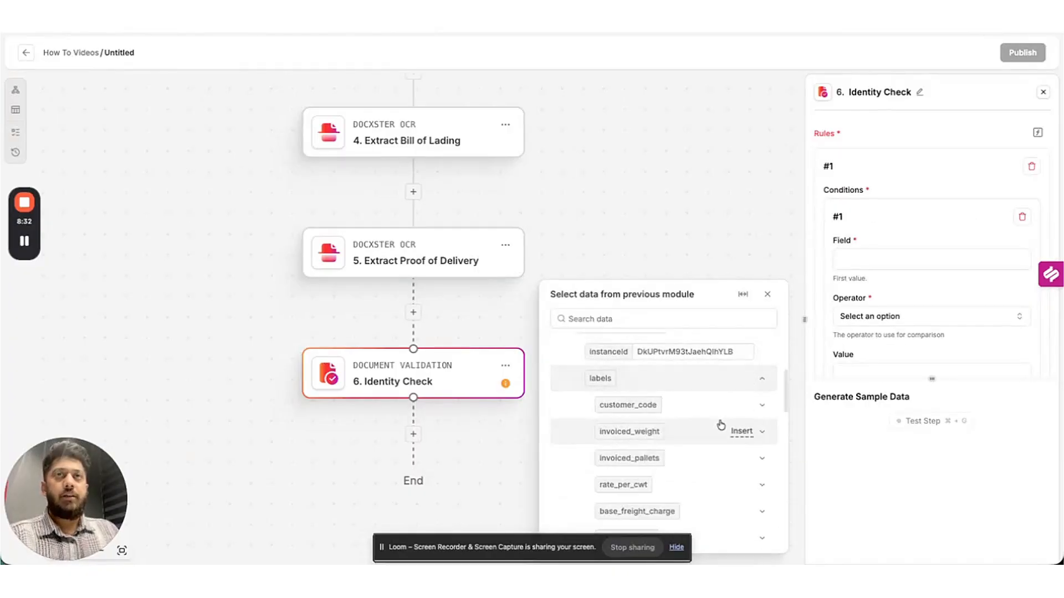
scroll(715, 425, down, 3)
scroll(712, 422, down, 3)
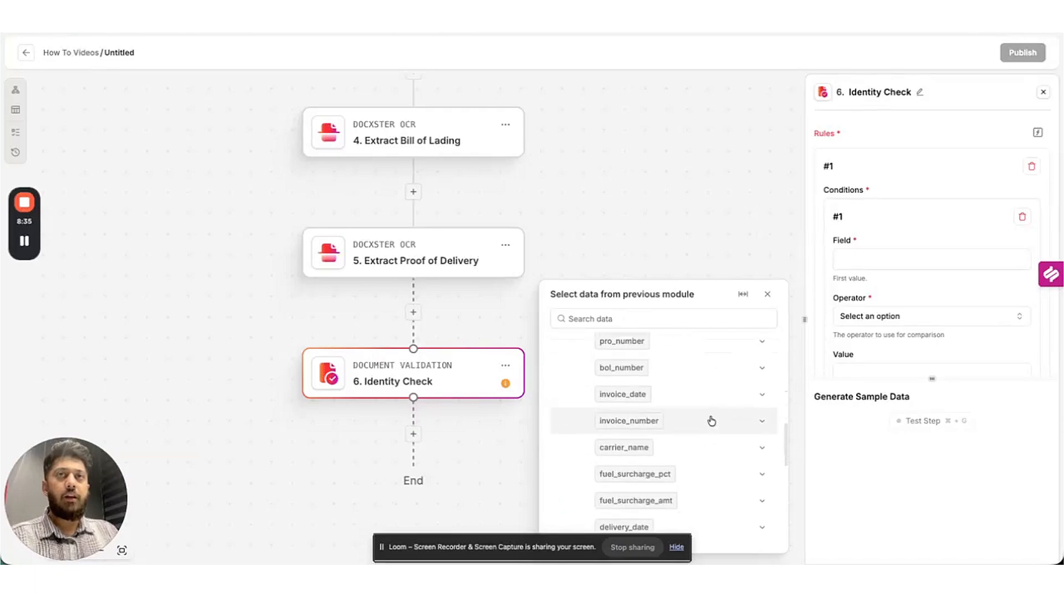
click(742, 361)
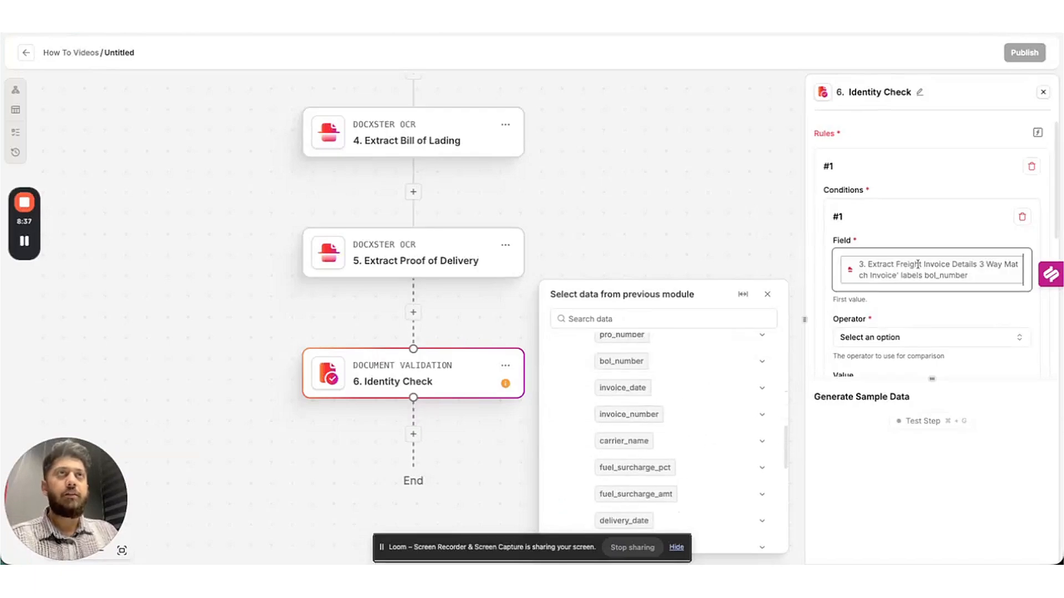
scroll(912, 268, down, 1)
Make it 'text exactly matches' the Bill of Lading bol_number, with an AND connector.
click(887, 315)
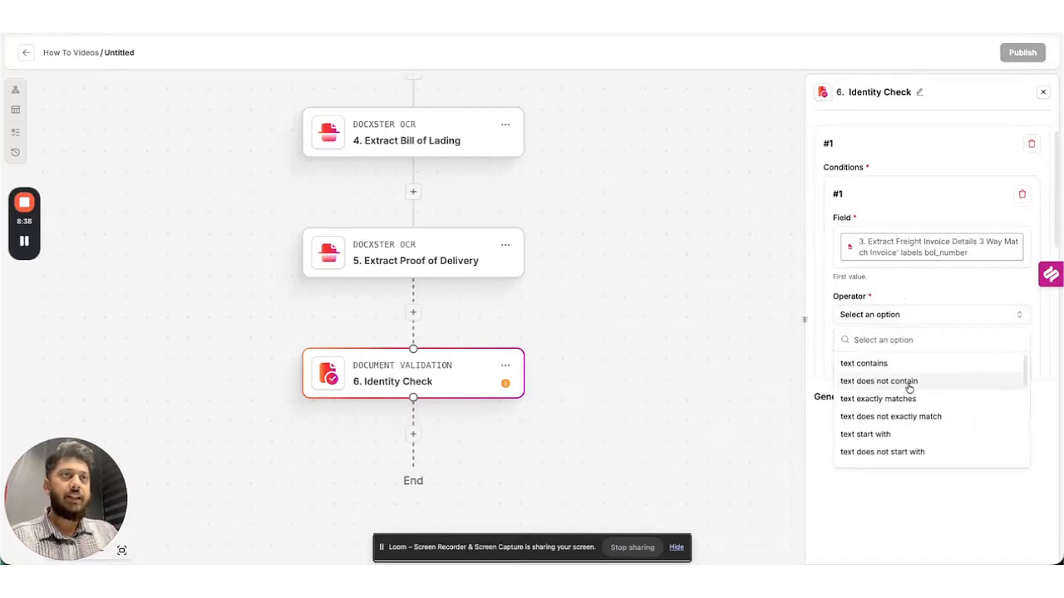
click(871, 399)
scroll(929, 246, down, 2)
click(881, 292)
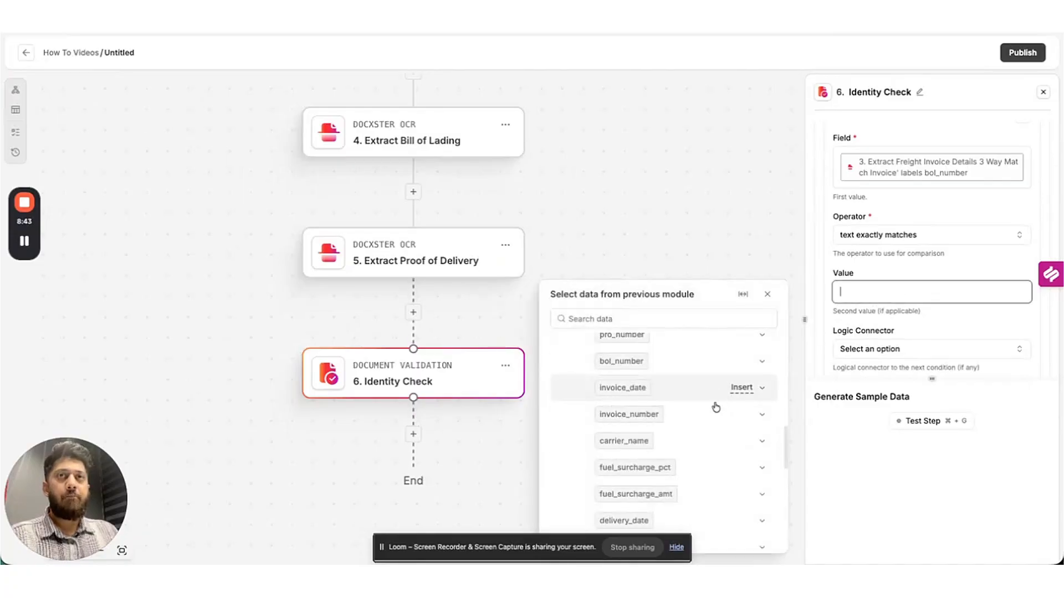
scroll(720, 401, down, 5)
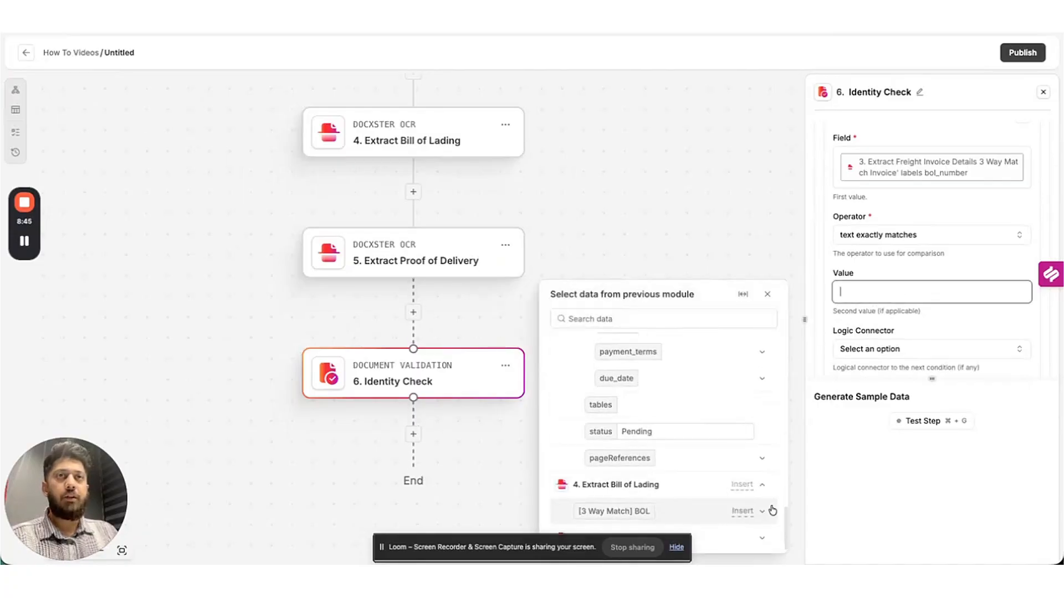
click(743, 510)
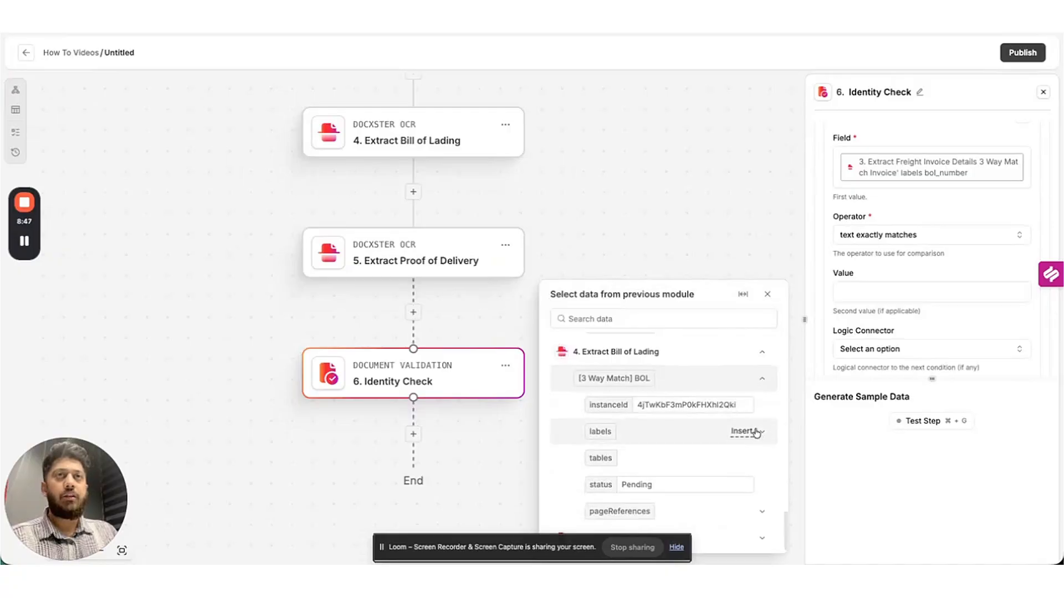
click(764, 432)
scroll(726, 406, down, 2)
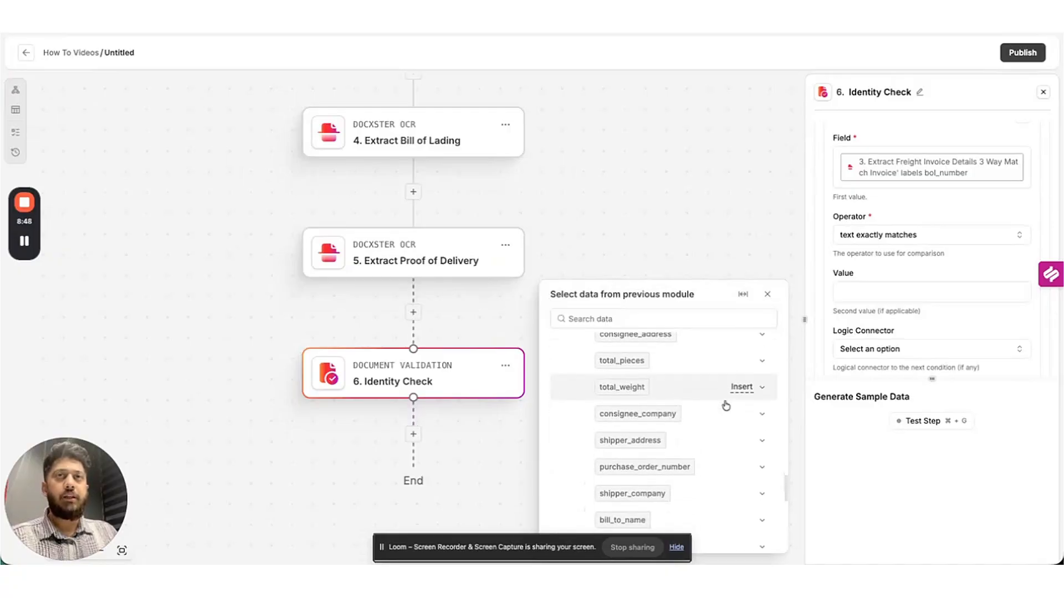
click(678, 547)
scroll(717, 429, down, 5)
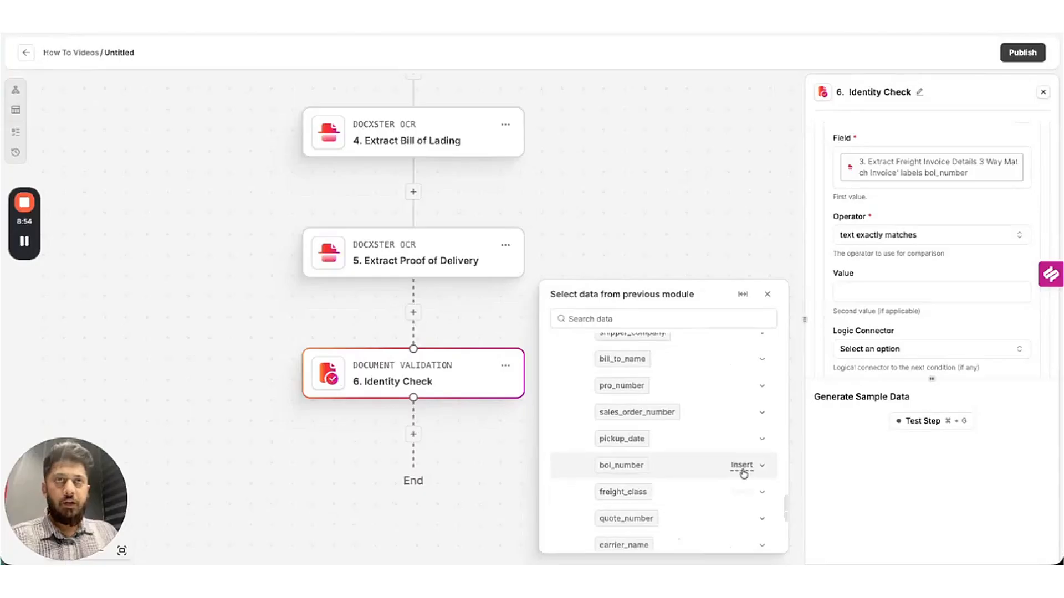
click(742, 468)
scroll(872, 276, down, 3)
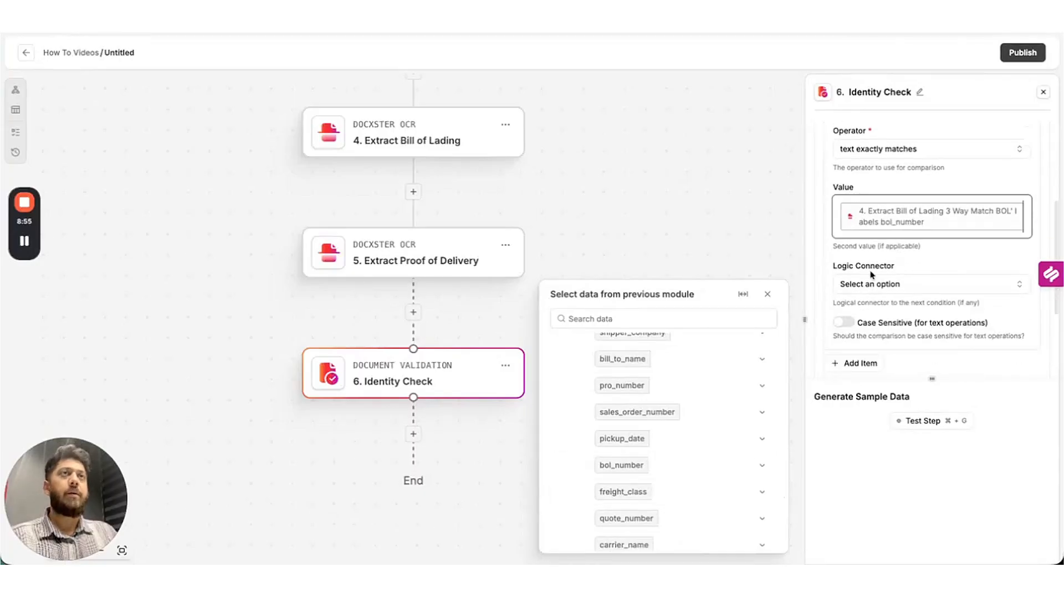
click(912, 284)
click(873, 350)
scroll(926, 267, down, 2)
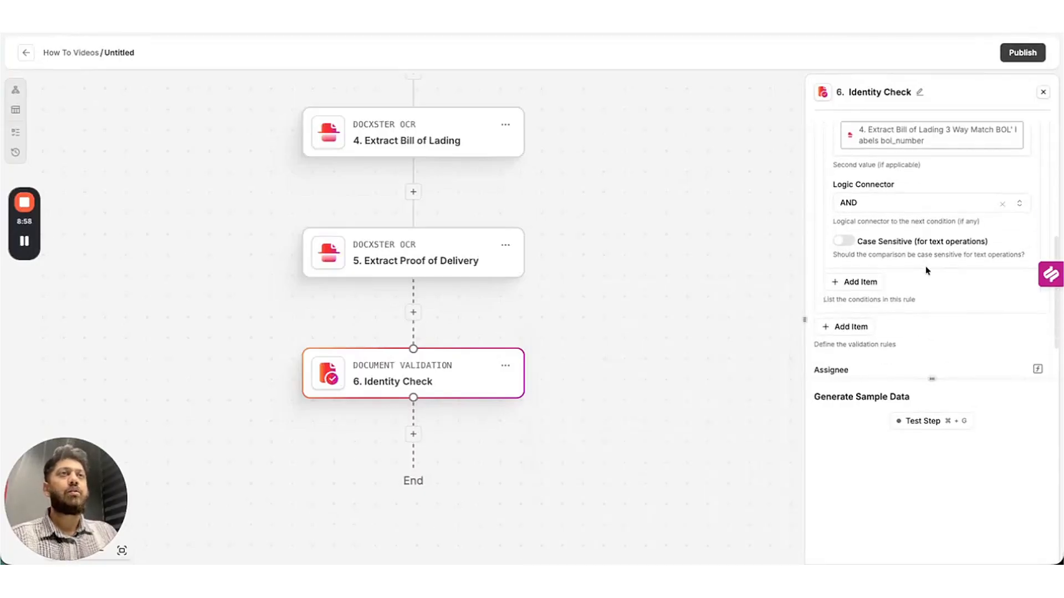
Add a second condition to rule #1 using the Bill of Lading bol_number as field.
click(855, 282)
scroll(895, 299, down, 2)
click(882, 244)
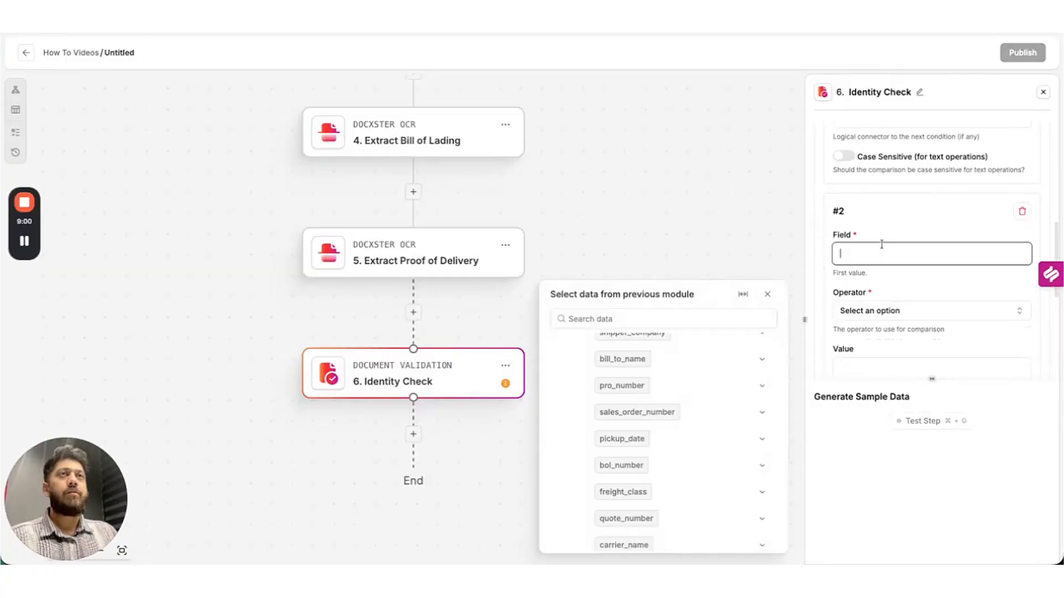
scroll(739, 417, down, 1)
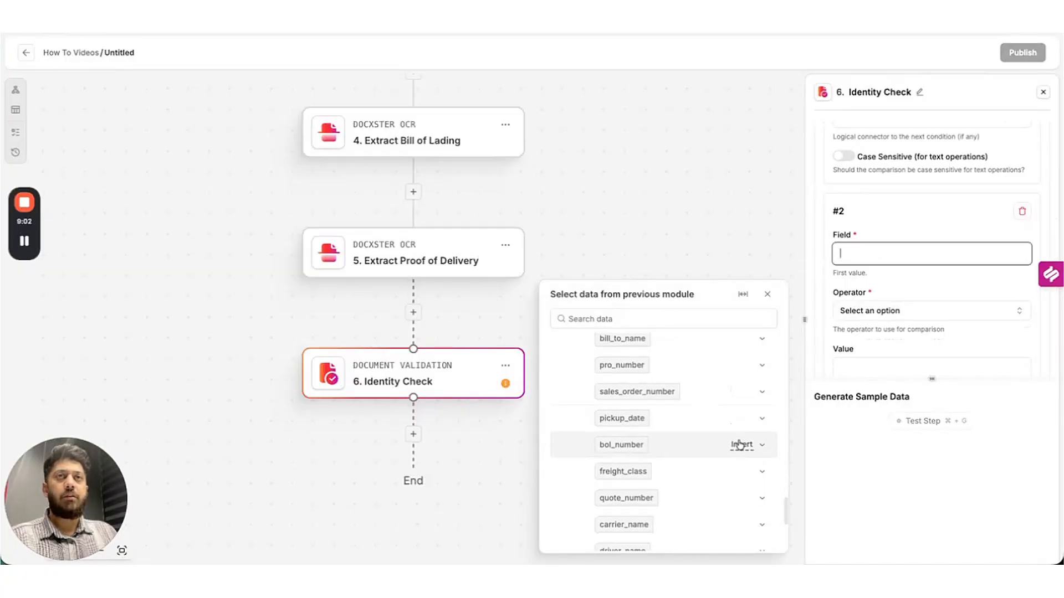
click(740, 444)
scroll(903, 276, down, 2)
Require it to exactly match the Proof of Delivery bol_number, then add rule #2.
click(874, 259)
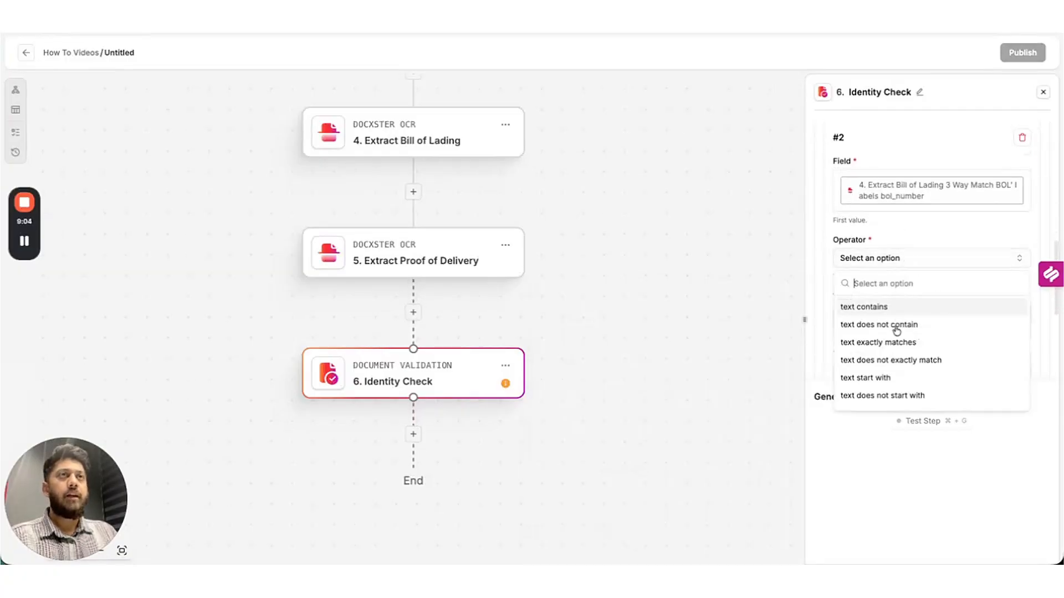
click(876, 342)
scroll(915, 243, down, 2)
click(895, 225)
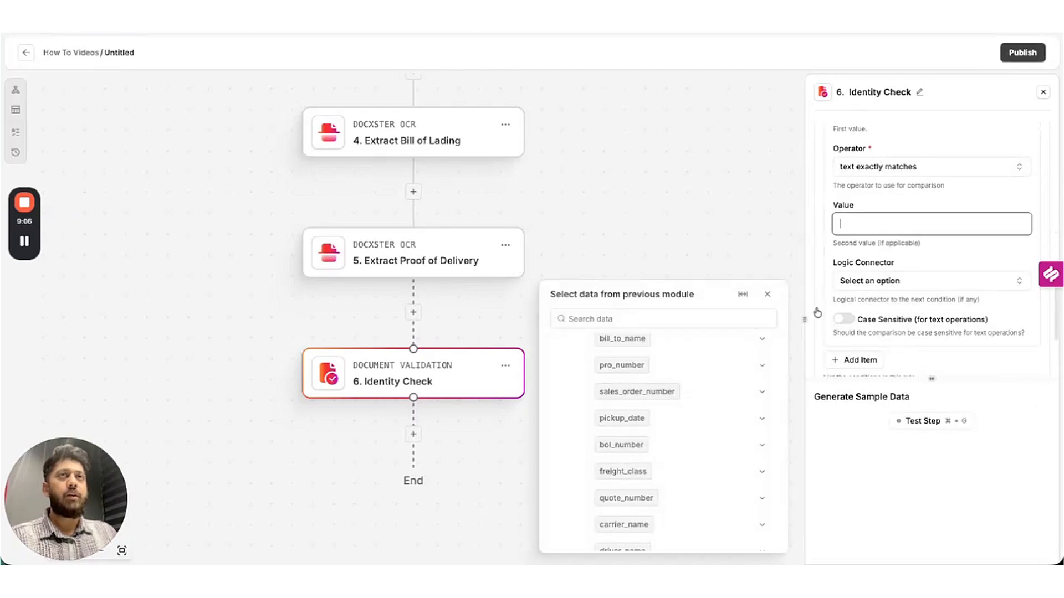
scroll(694, 415, down, 5)
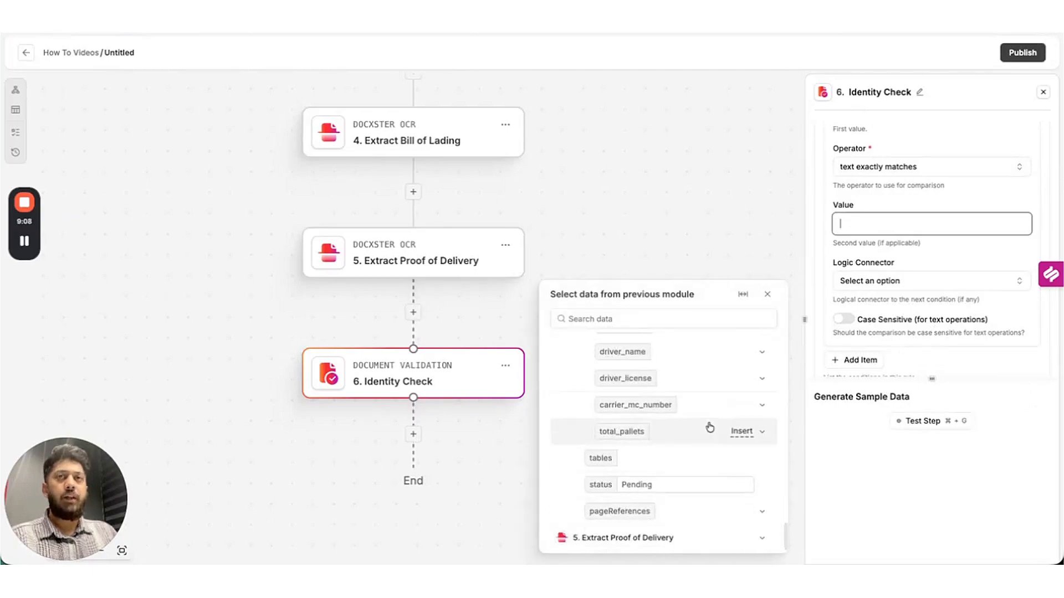
click(762, 539)
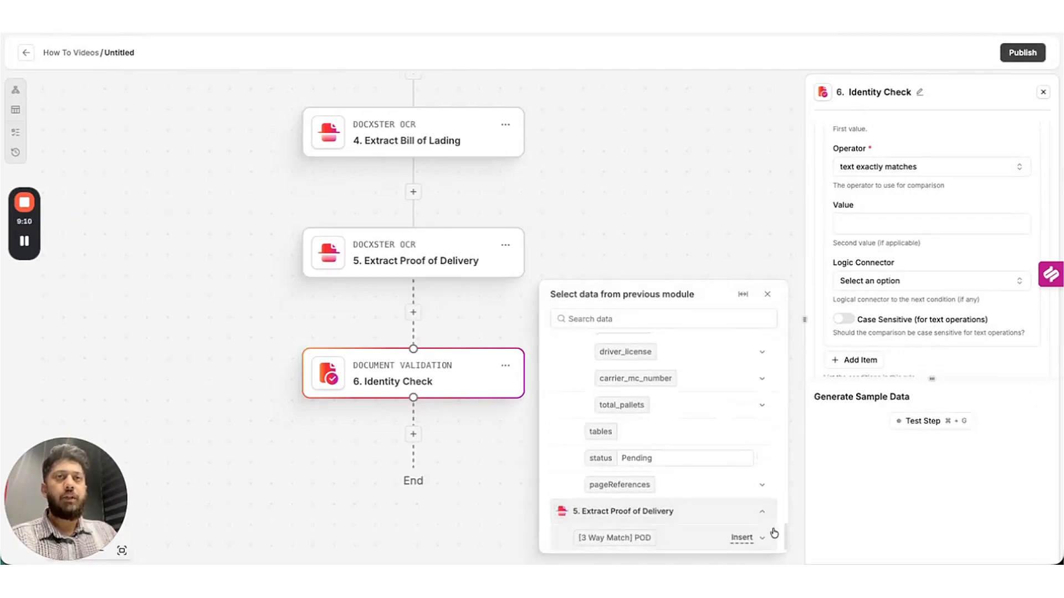
click(764, 539)
scroll(726, 443, down, 5)
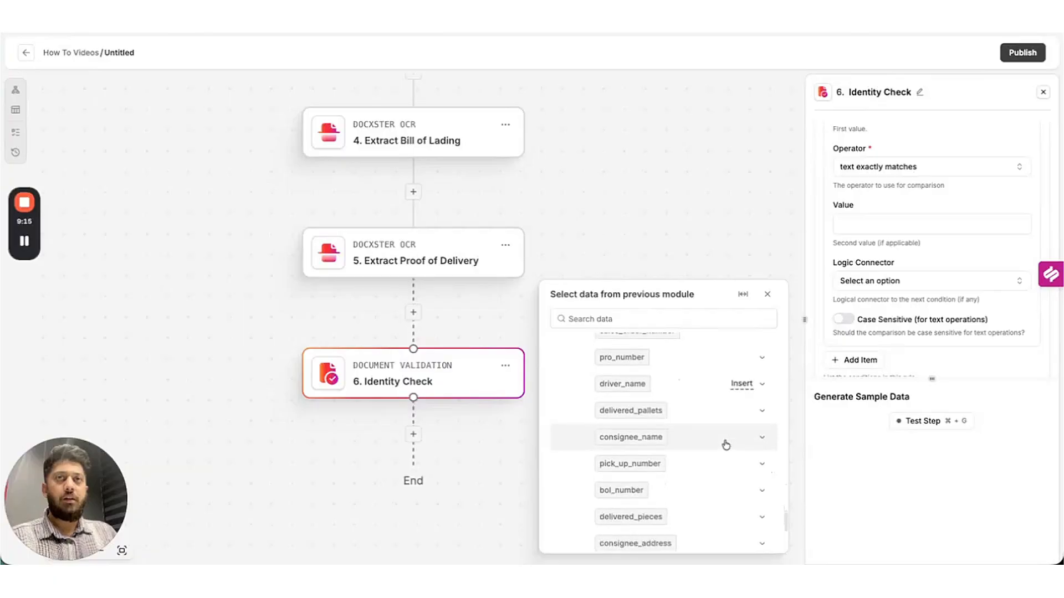
scroll(726, 445, down, 2)
click(741, 436)
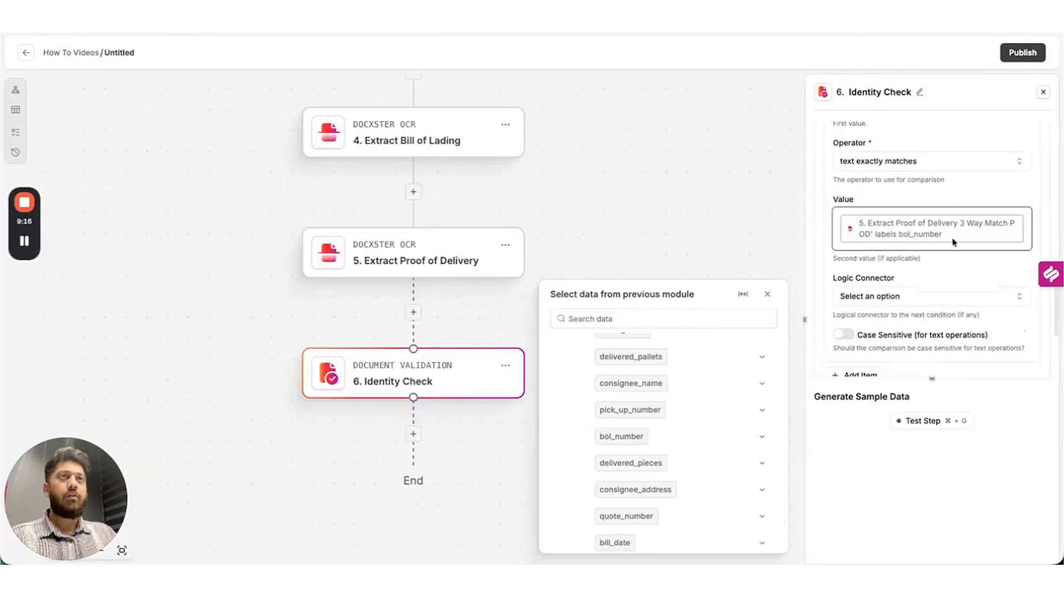
scroll(953, 242, down, 4)
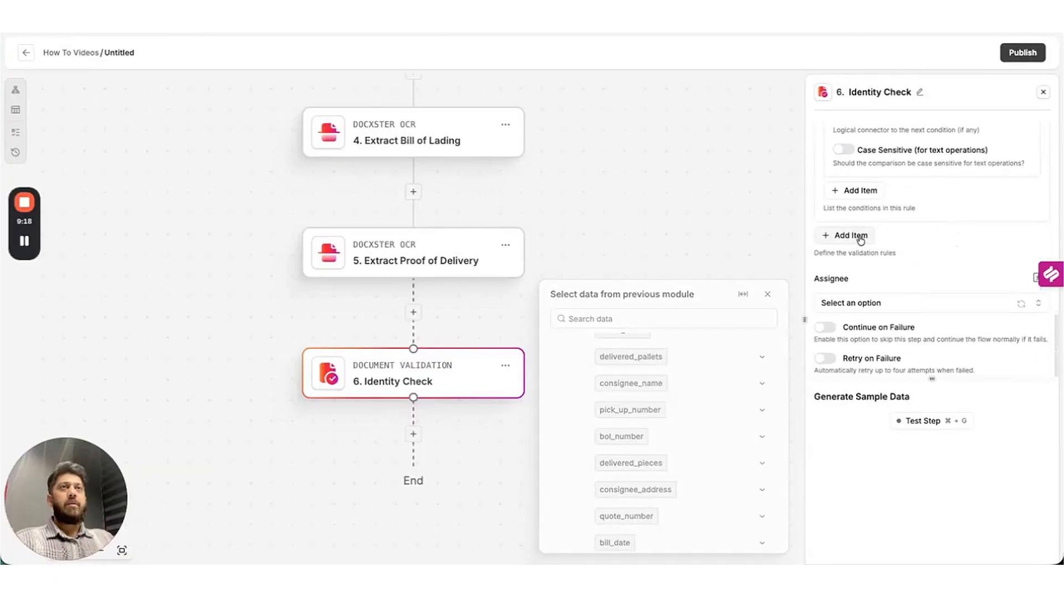
click(860, 238)
Give rule #2 a condition with the Bill of Lading pro_number as field.
click(856, 297)
scroll(879, 260, down, 2)
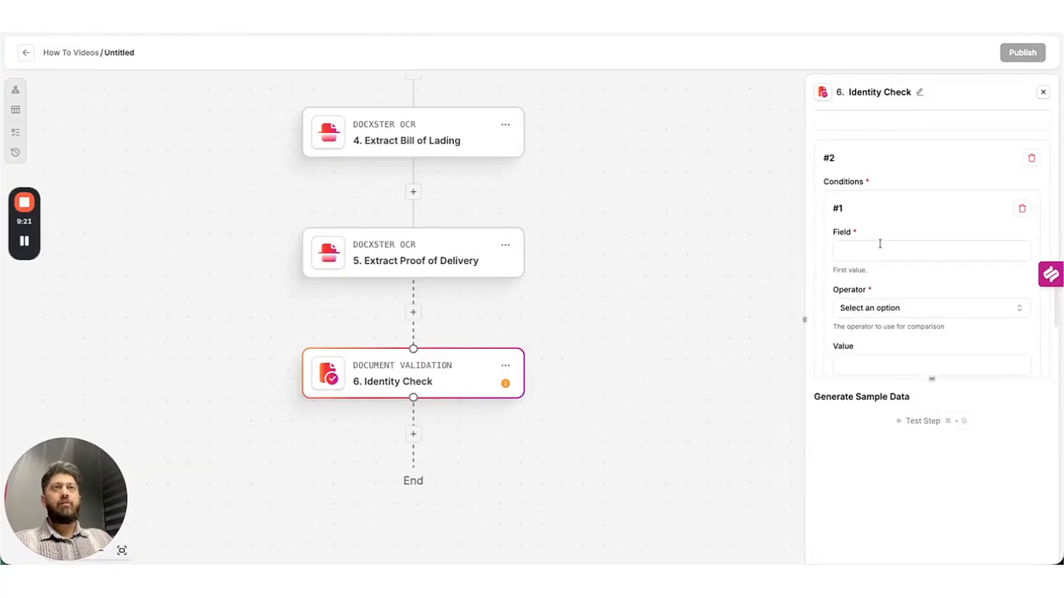
click(879, 248)
click(686, 321)
text(pro)
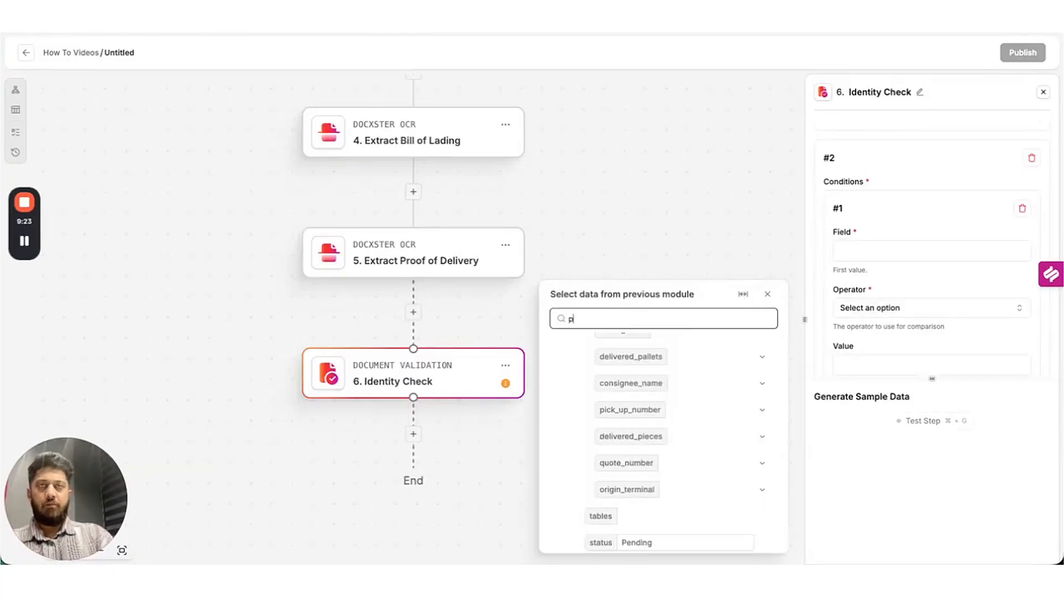
mouse_move(737, 424)
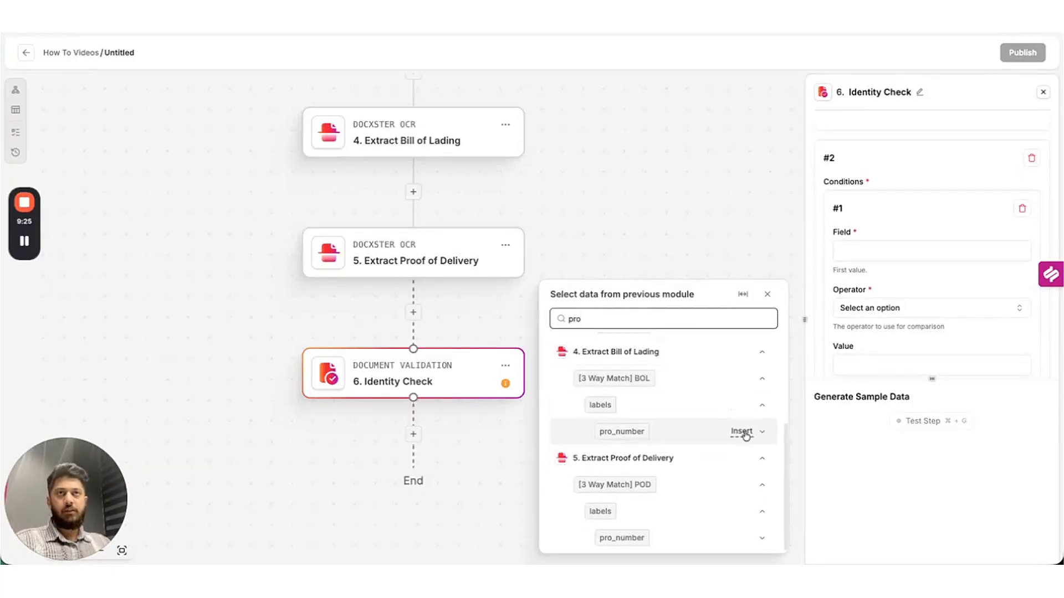
click(898, 243)
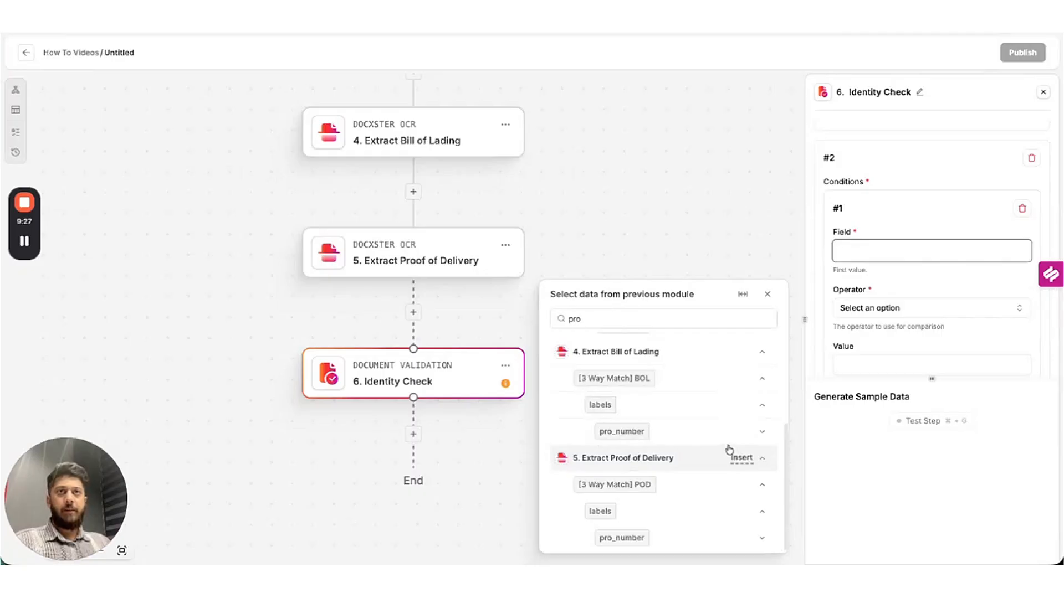
click(741, 432)
Require it to exactly match the Proof of Delivery pro_number, then add rule #3.
click(892, 308)
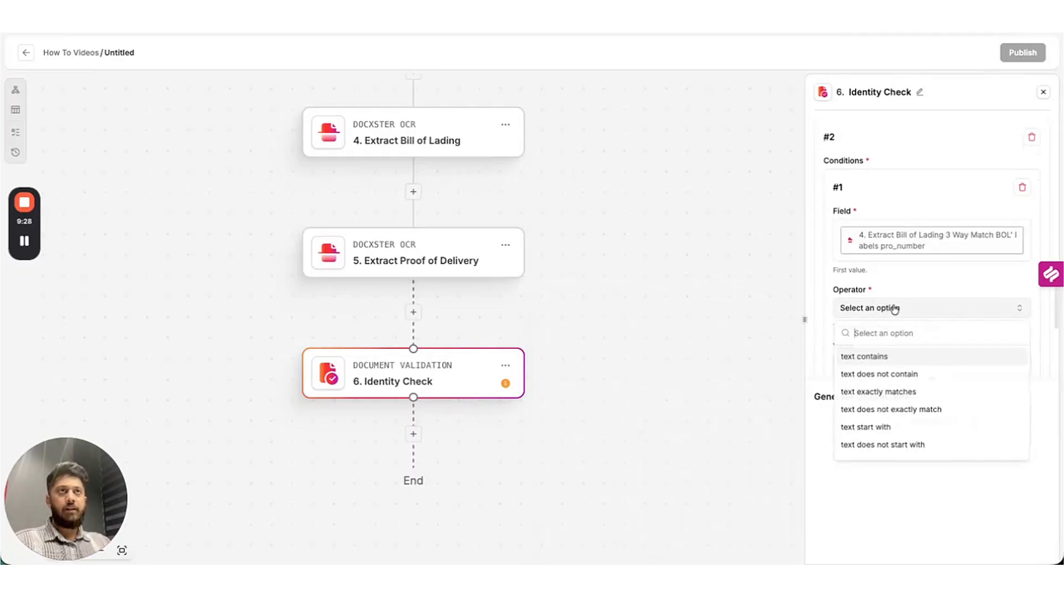
click(902, 392)
scroll(933, 274, down, 4)
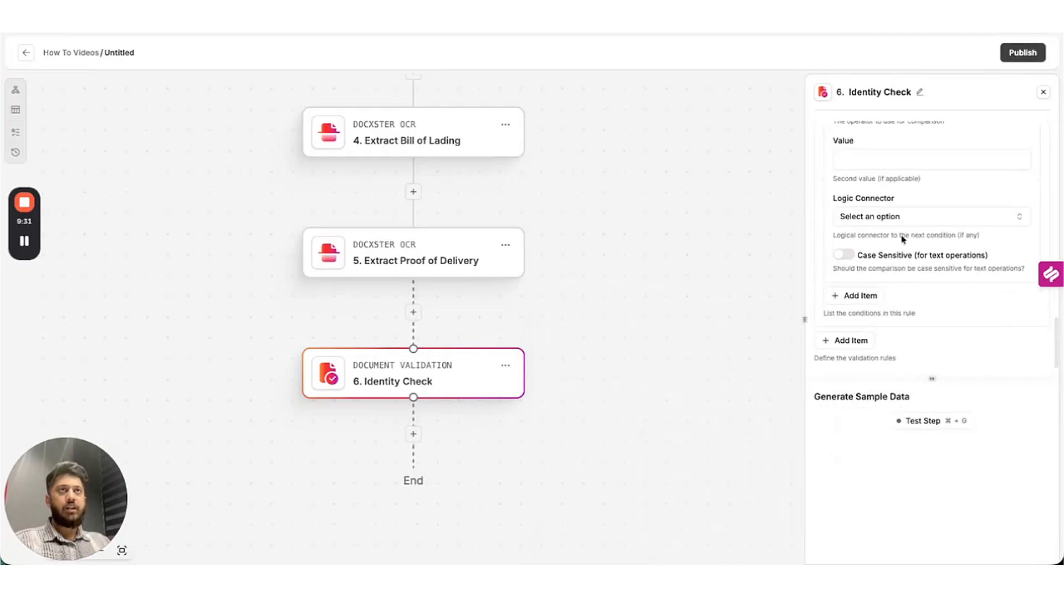
click(904, 159)
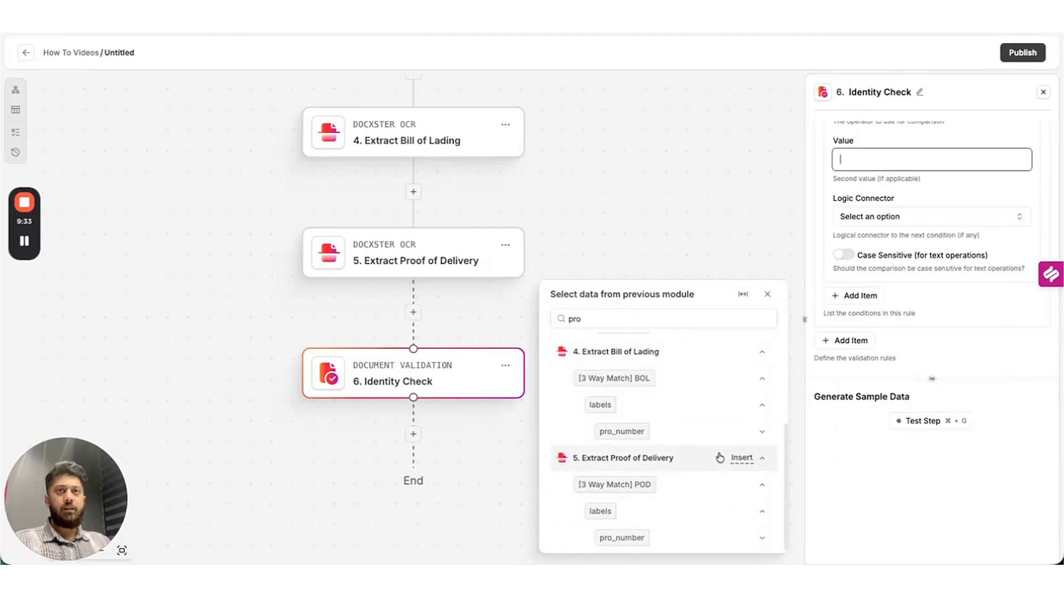
click(743, 538)
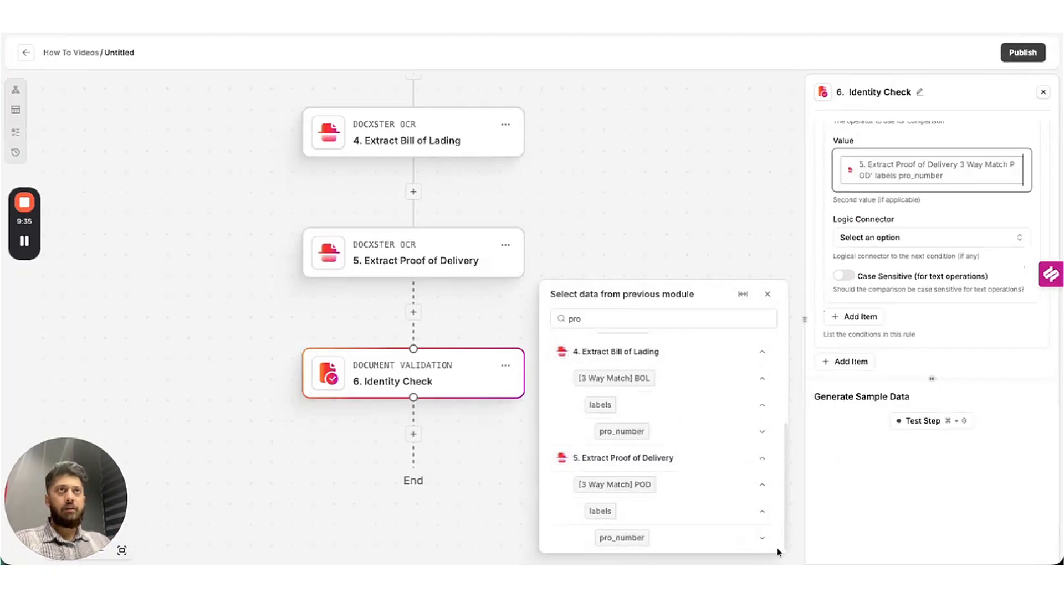
scroll(940, 232, down, 2)
scroll(941, 231, down, 2)
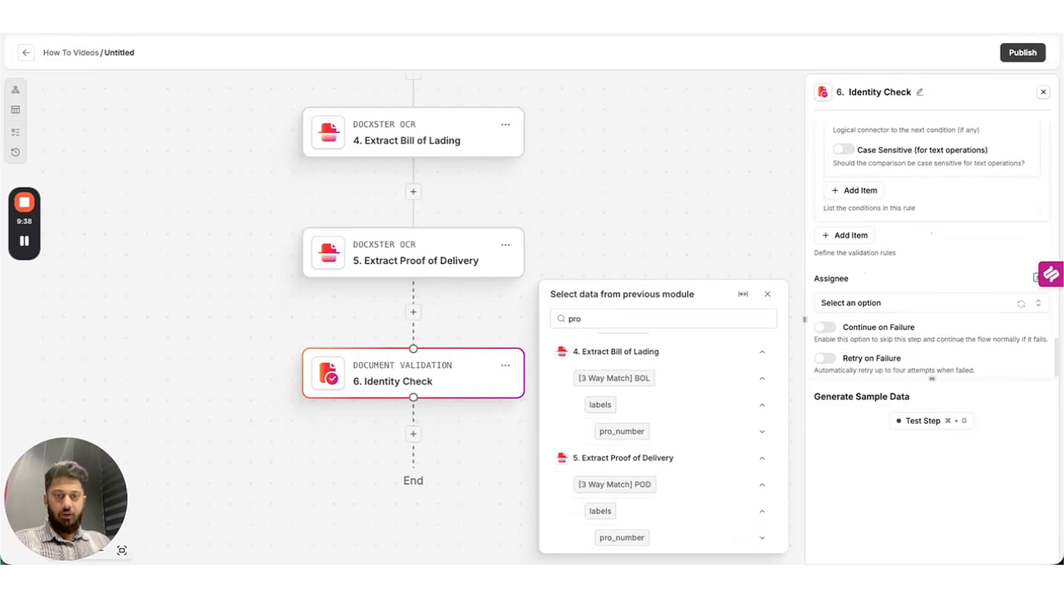
click(854, 242)
Give rule #3 a condition with the freight invoice carrier_name as field.
click(846, 291)
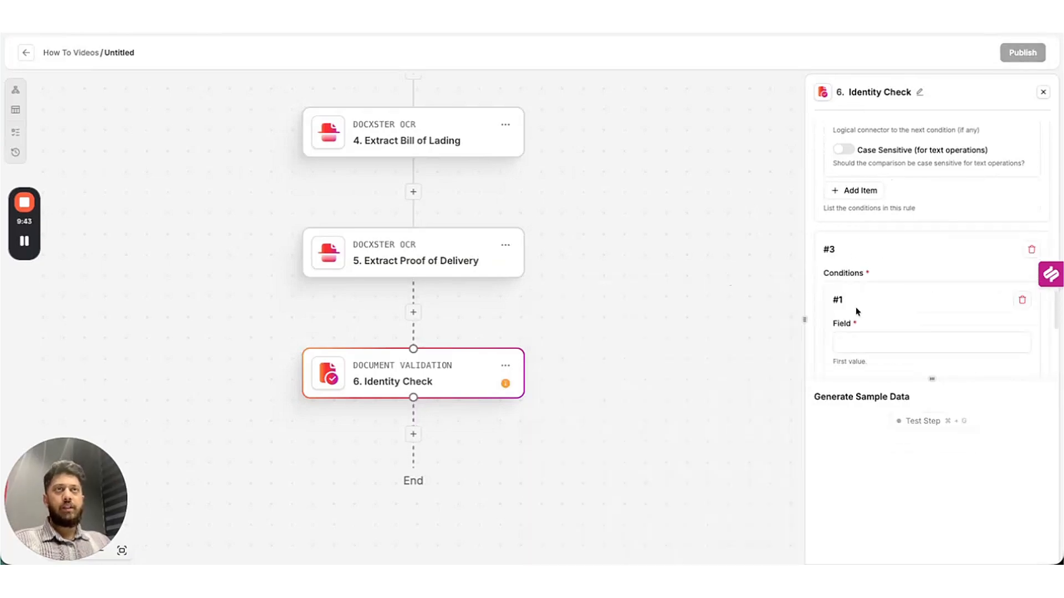
scroll(856, 308, down, 3)
click(874, 261)
click(659, 318)
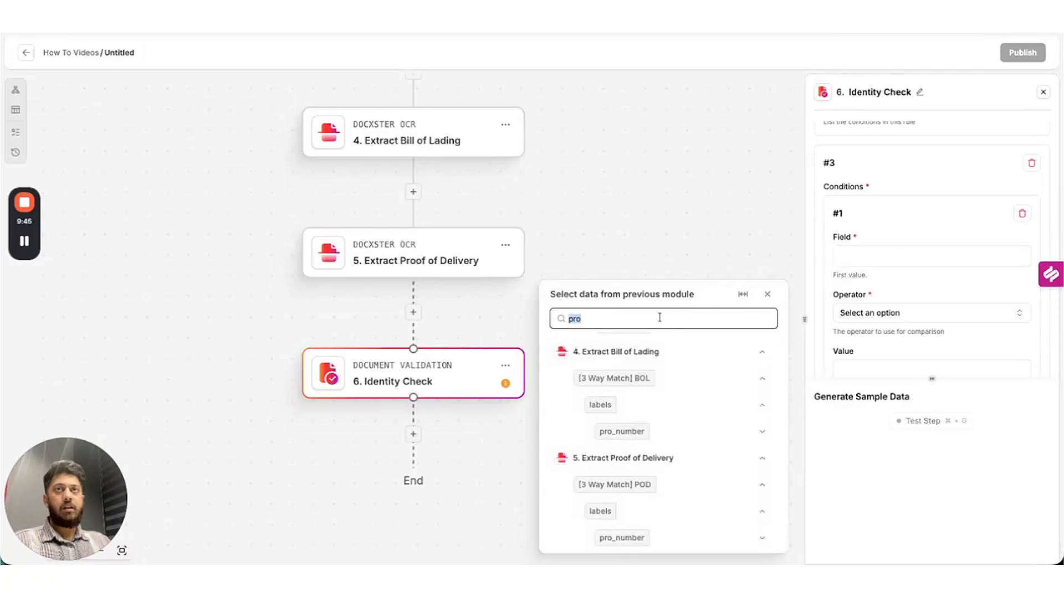
text(carrie)
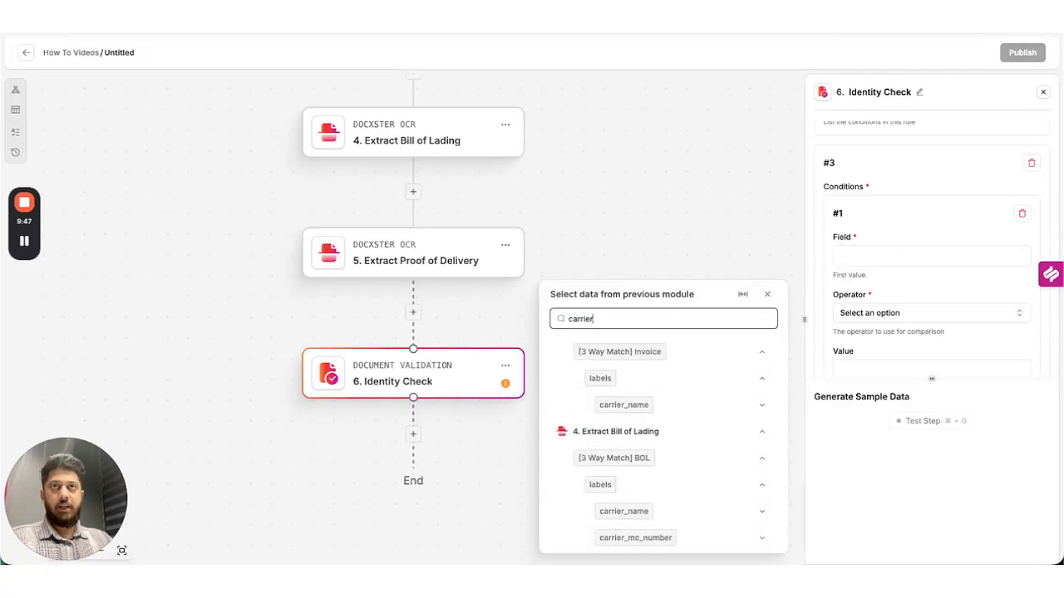
text(r)
click(740, 408)
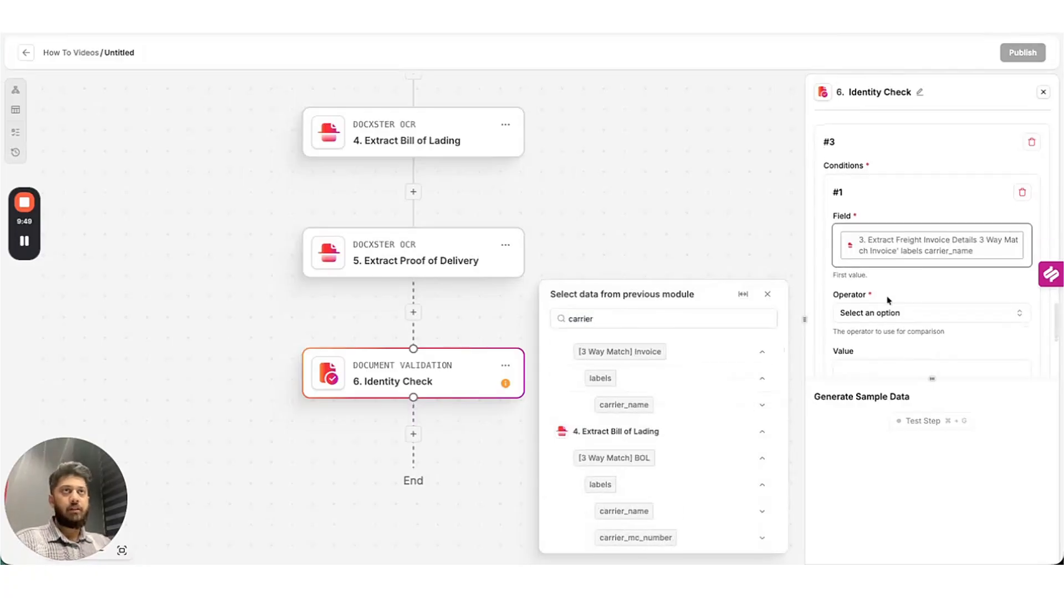
Require it to exactly match the Bill of Lading carrier_name.
click(887, 311)
click(917, 398)
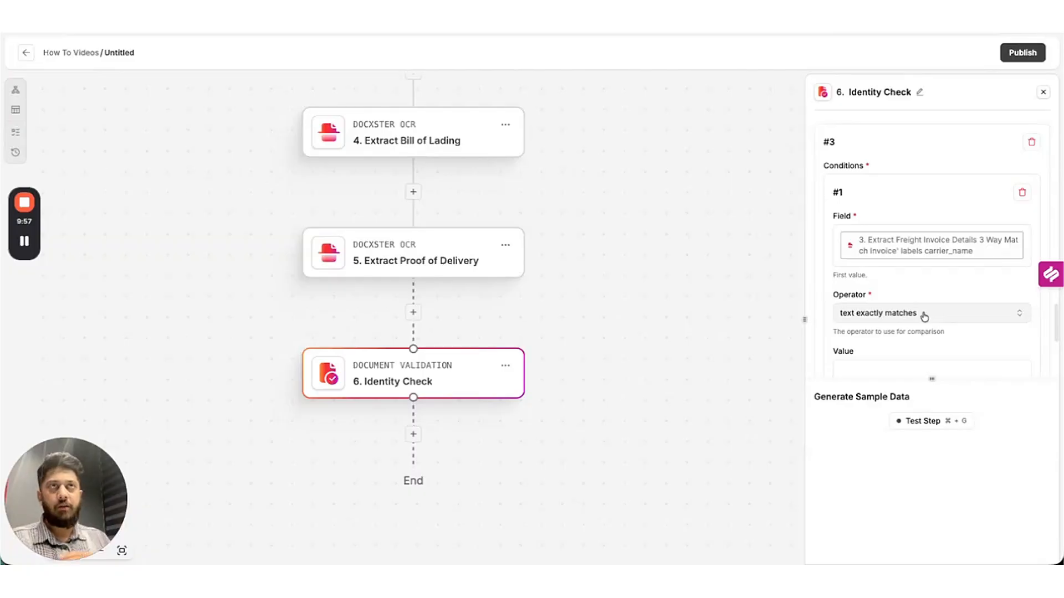
scroll(924, 316, down, 3)
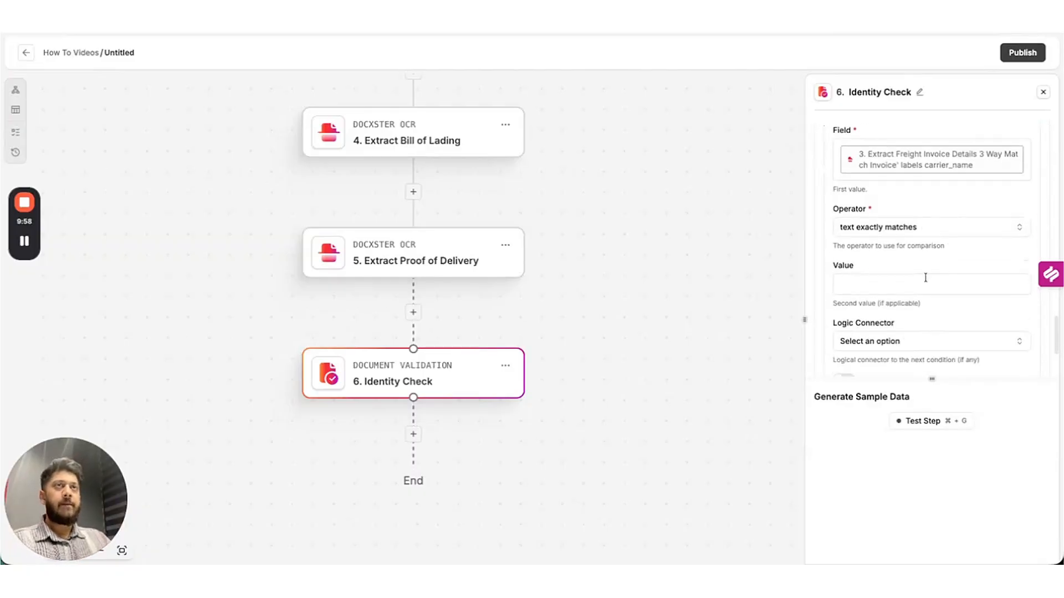
click(925, 278)
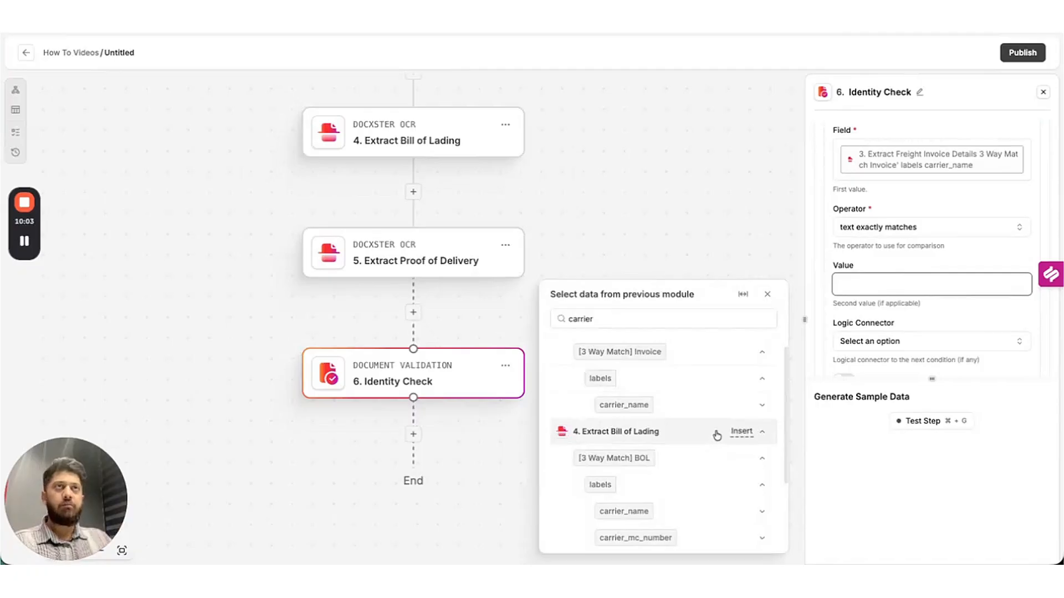
scroll(713, 435, down, 2)
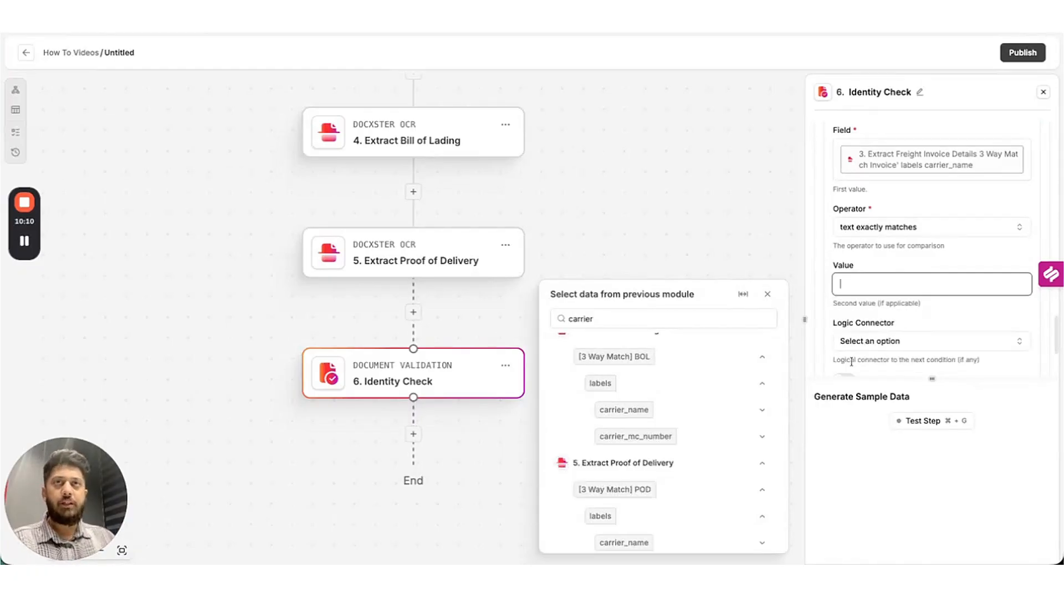
click(736, 410)
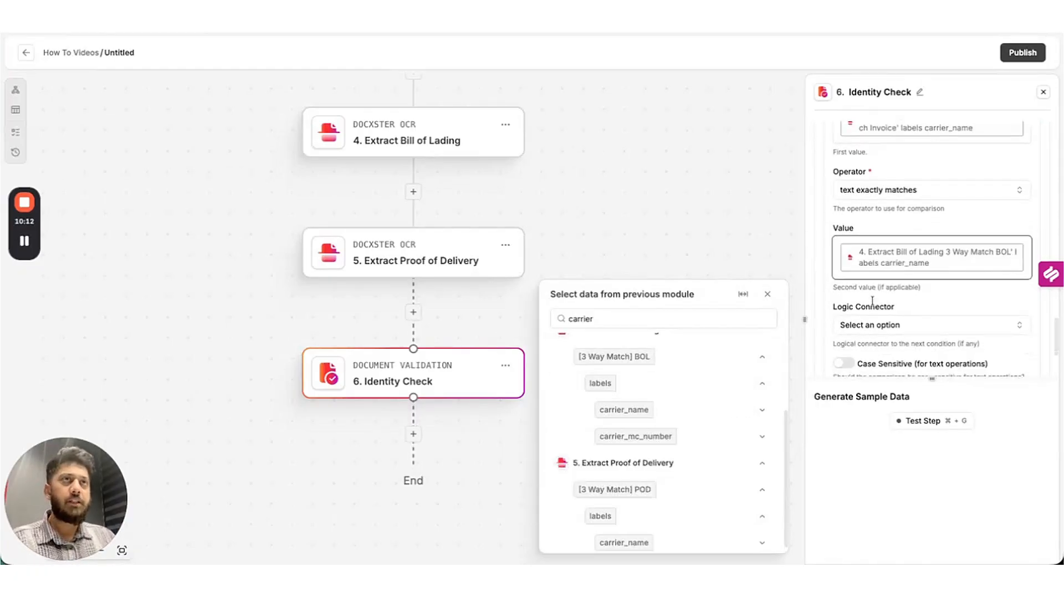
scroll(932, 344, down, 1)
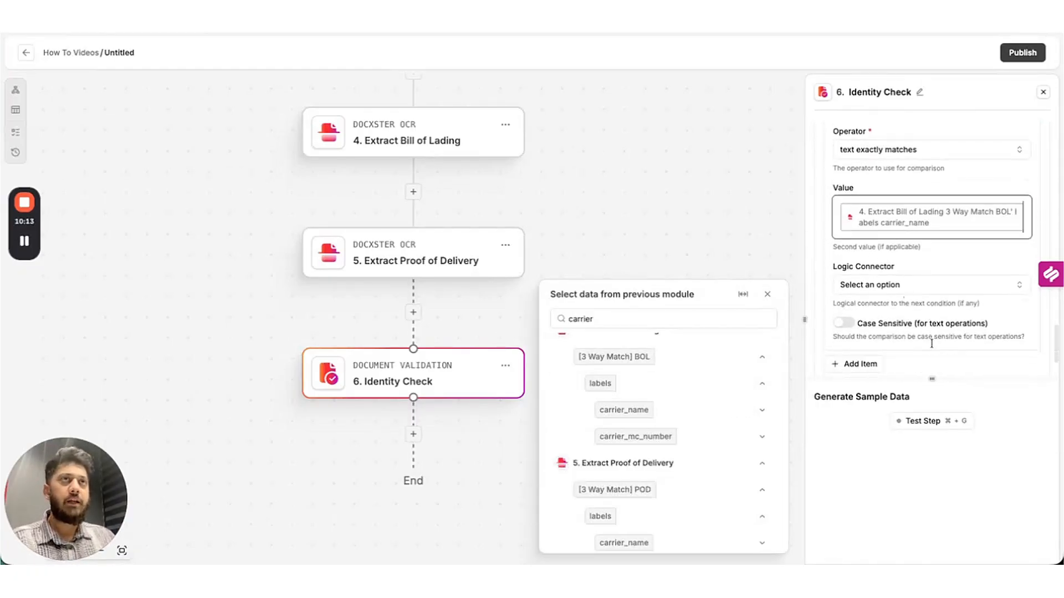
Test Identity Check and enlarge the output to confirm all three rules return true.
click(935, 421)
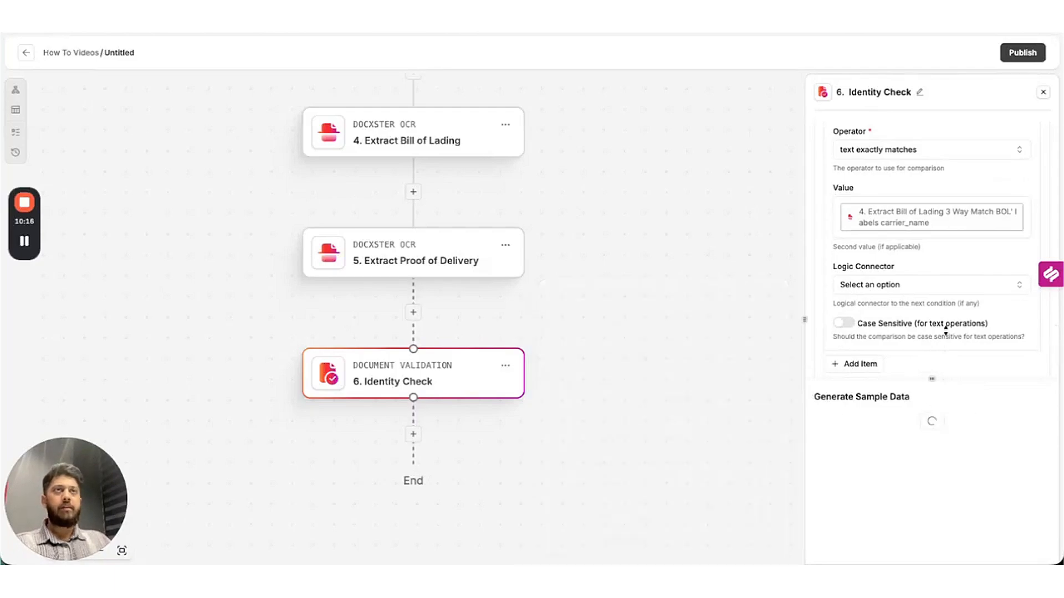
drag(955, 379, 956, 174)
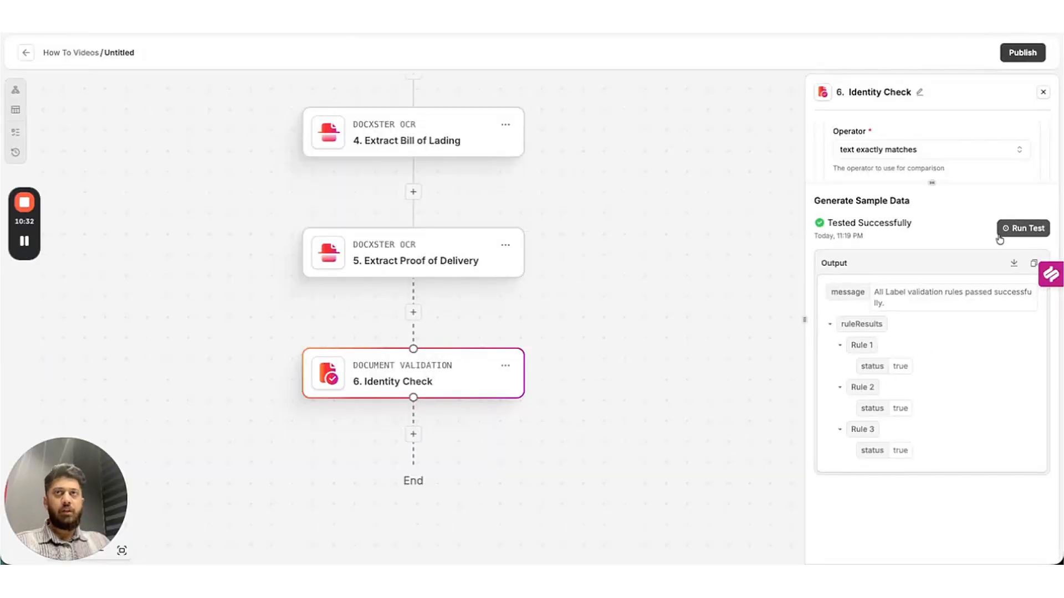
scroll(636, 382, down, 5)
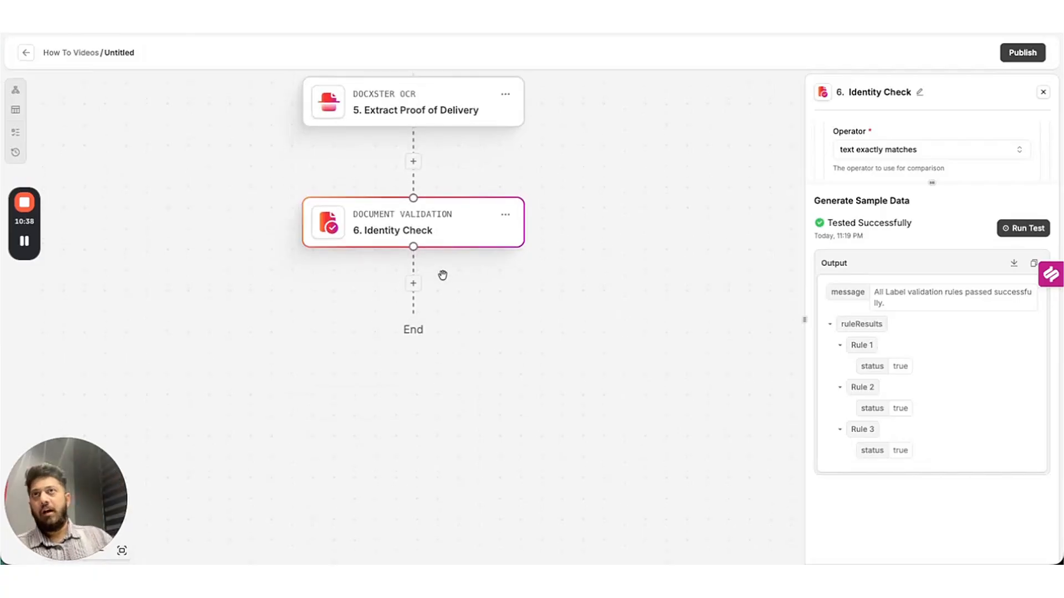
Add a Router step after Identity Check, leaving the Otherwise path empty.
click(414, 284)
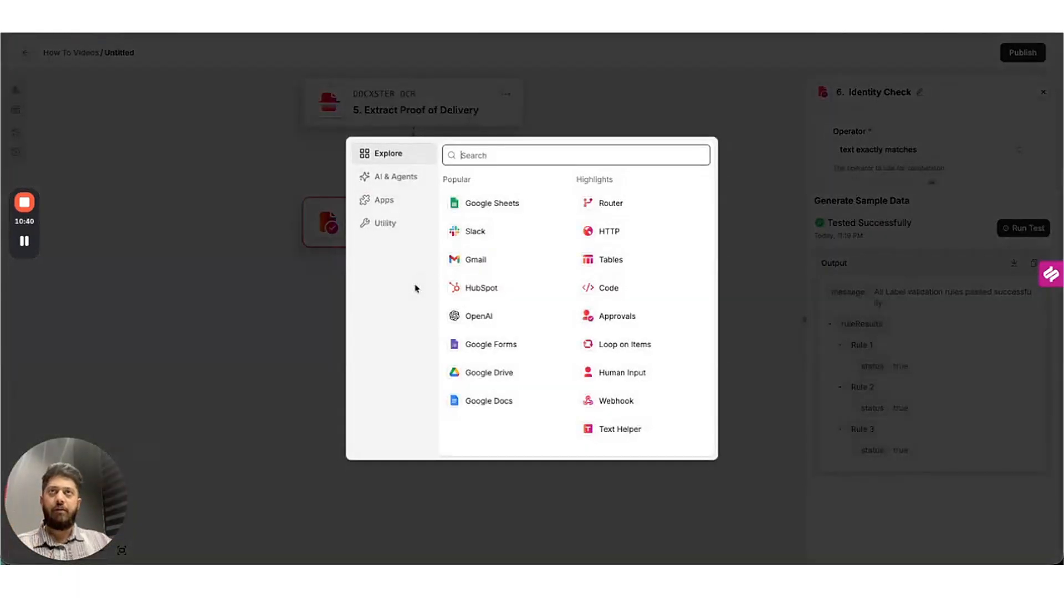
click(662, 205)
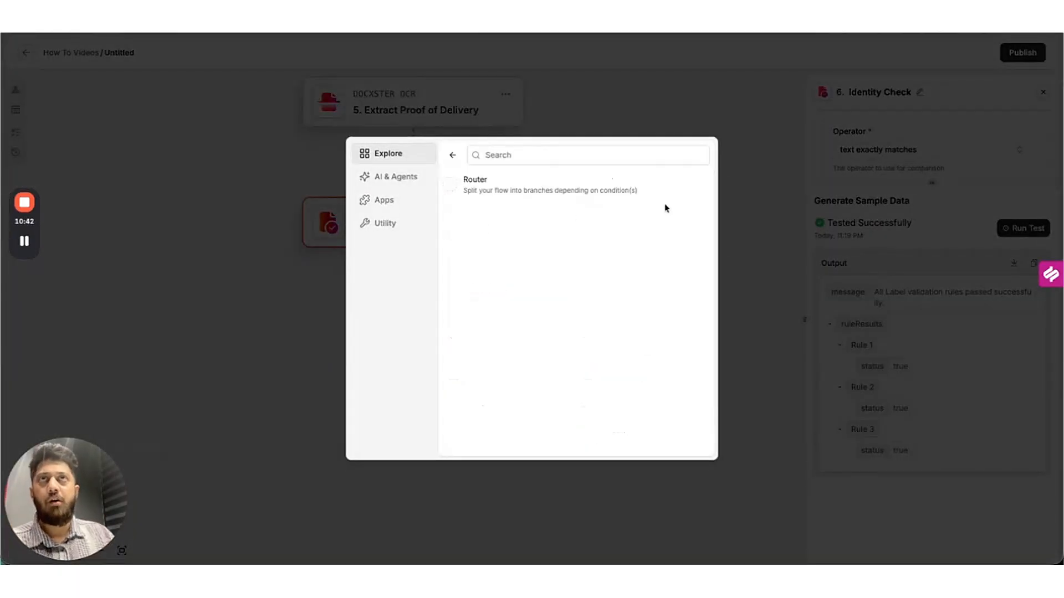
click(561, 177)
scroll(553, 321, down, 3)
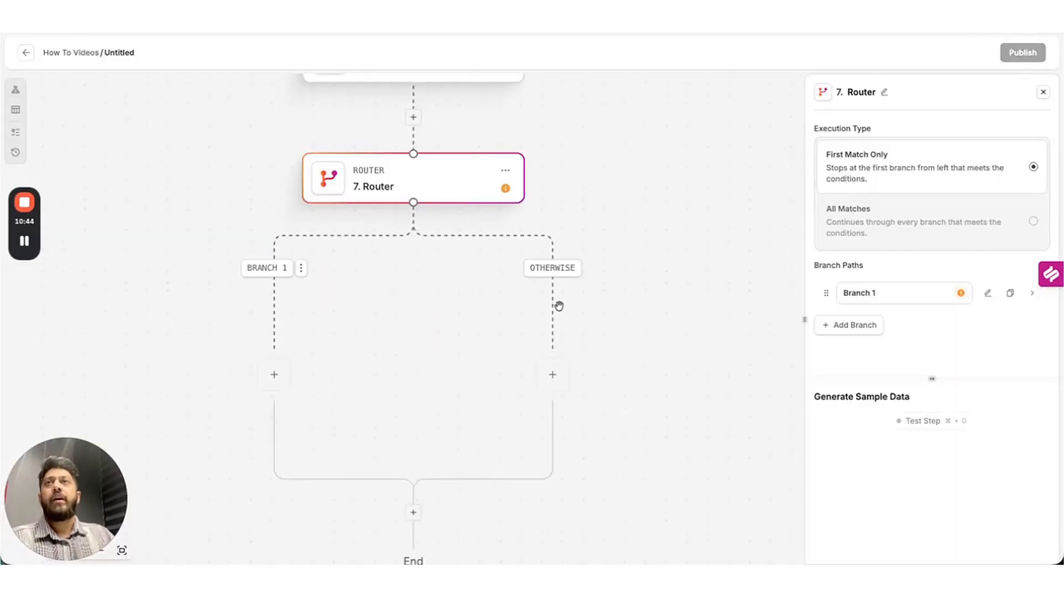
click(558, 375)
click(631, 107)
scroll(465, 126, up, 1)
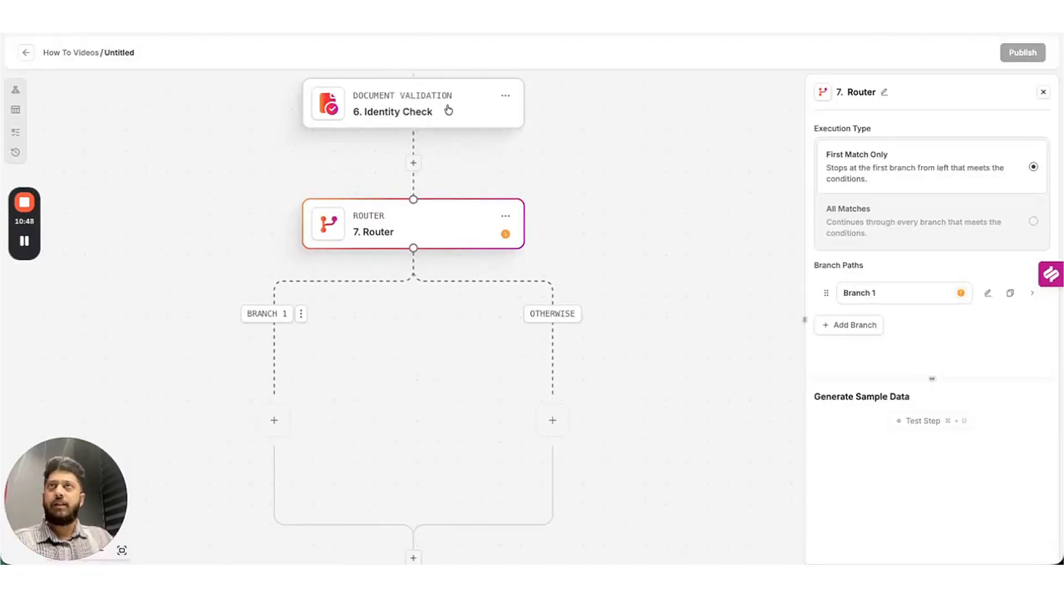
Assign a reviewer to Identity Check and select its success message in the test output.
click(446, 109)
scroll(947, 322, down, 10)
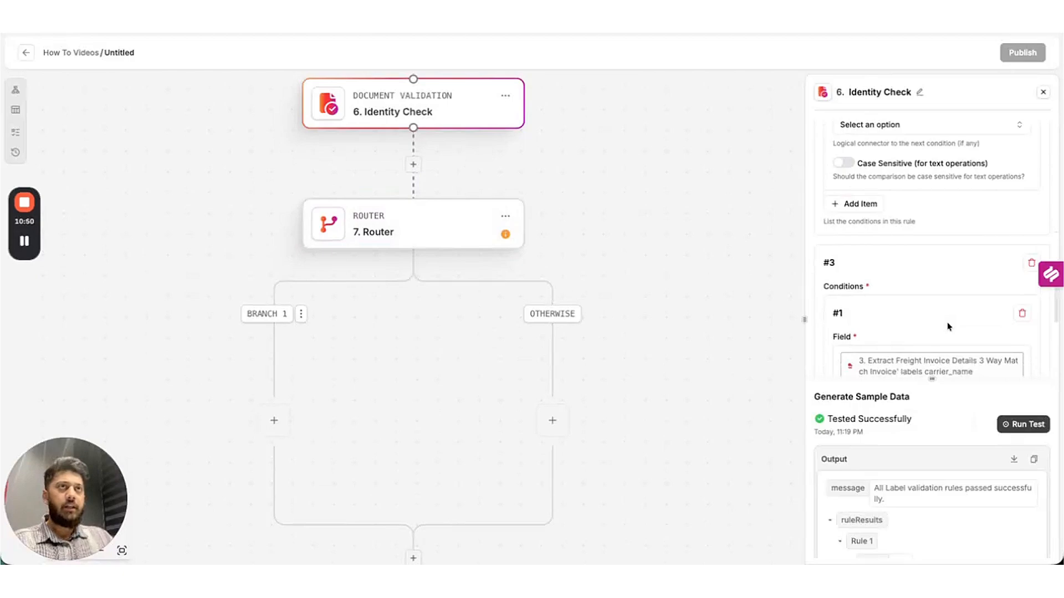
click(889, 303)
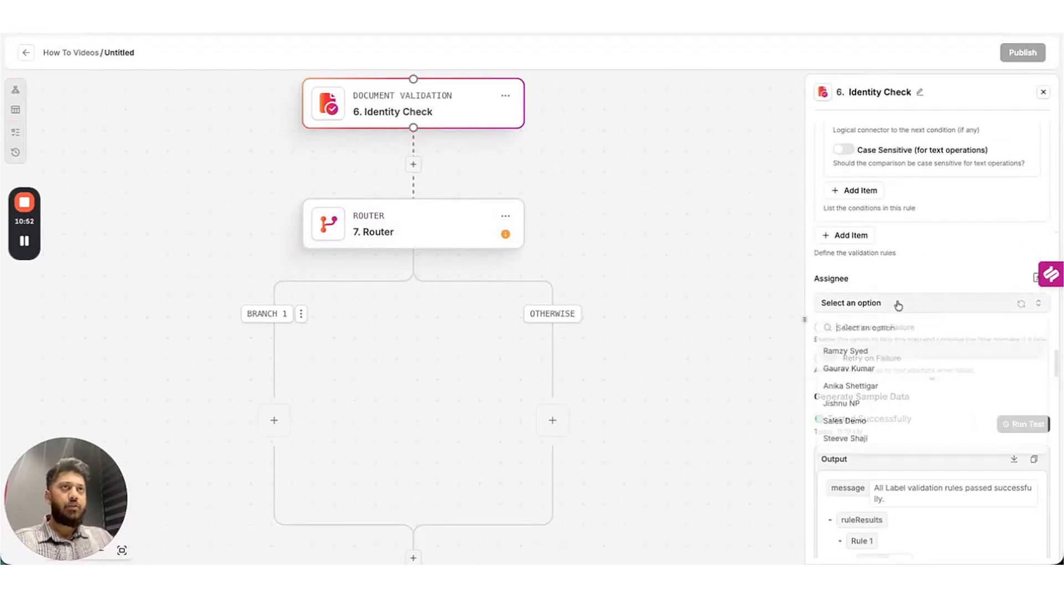
click(860, 351)
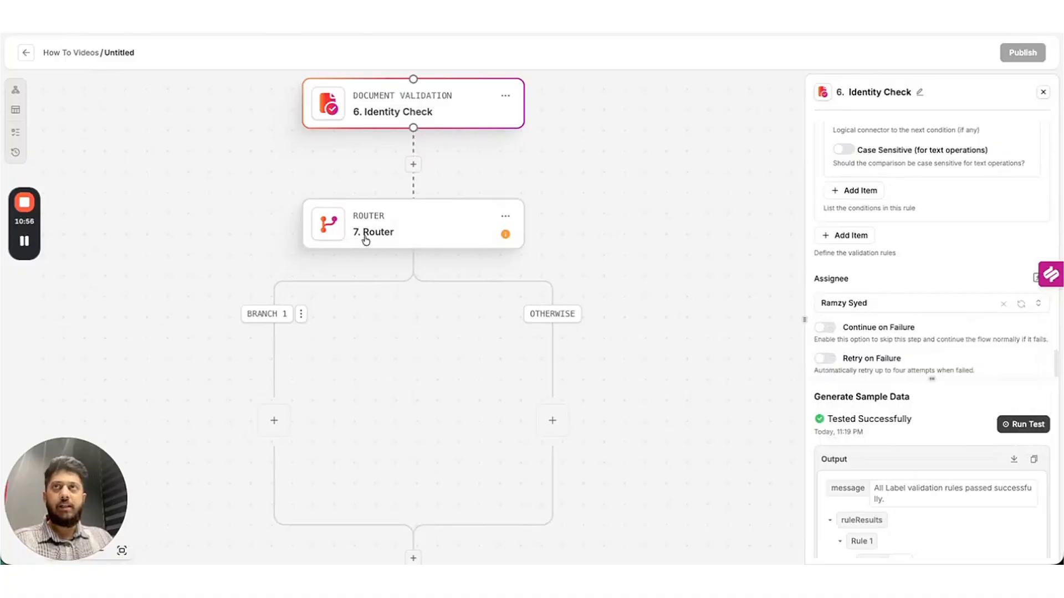
click(459, 237)
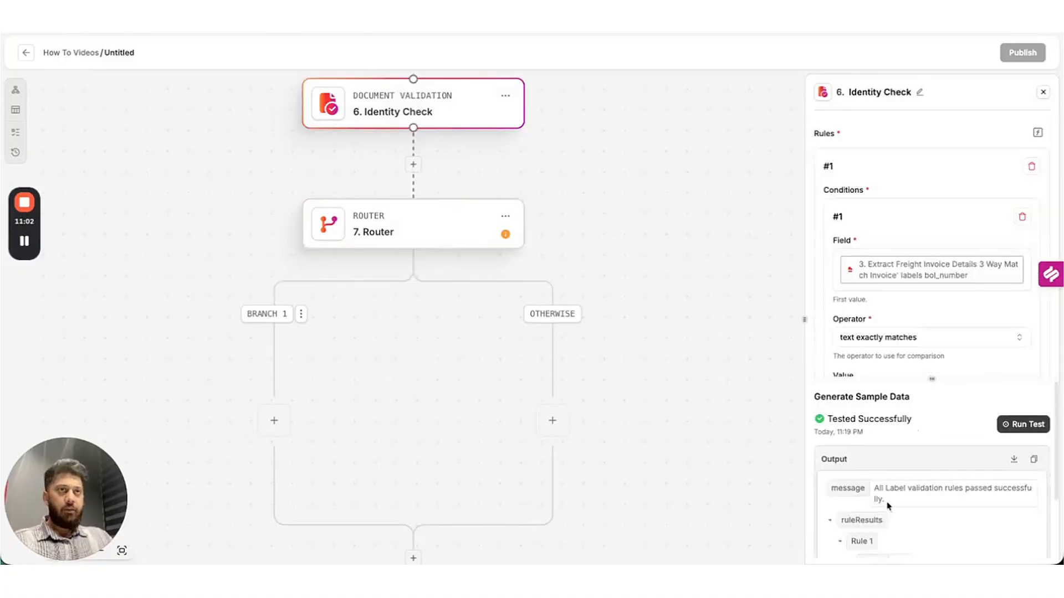
triple_click(878, 494)
key(super+c)
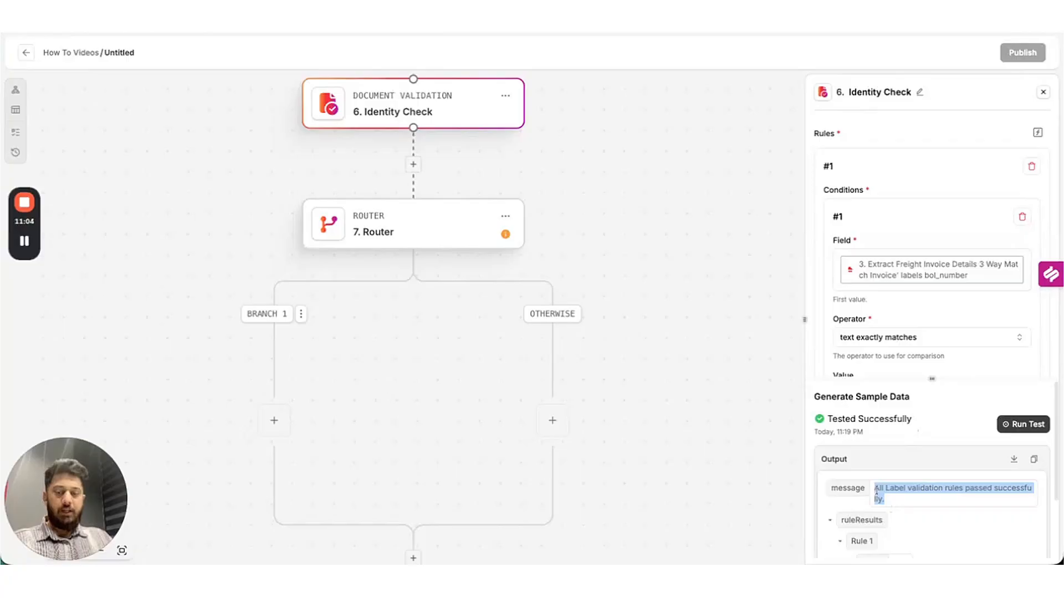
click(423, 230)
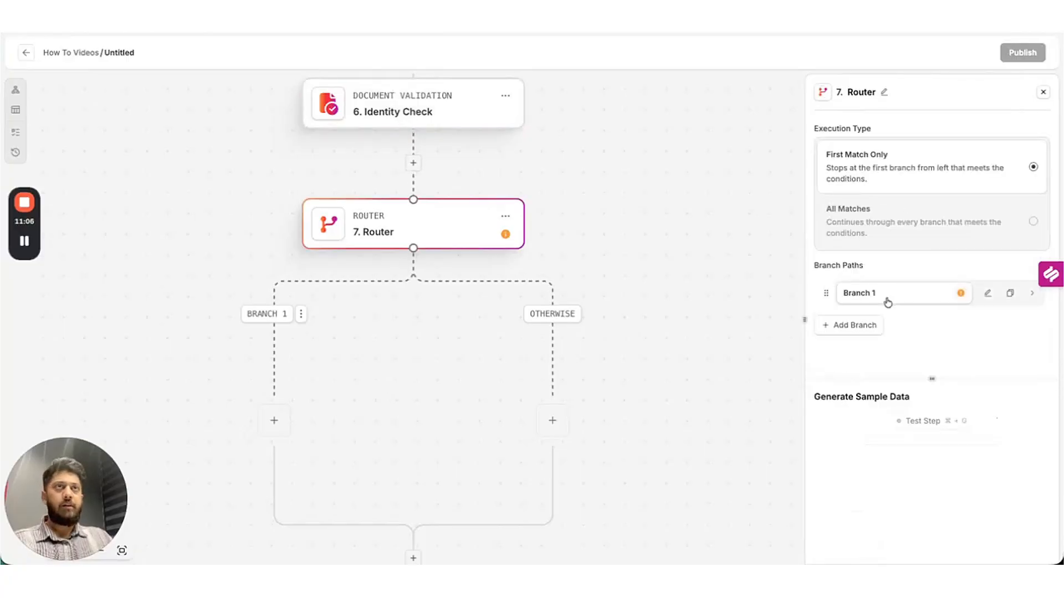
Compare 6. Identity Check > message against the pasted success text, then test: Branch 1 is true.
click(888, 298)
click(886, 168)
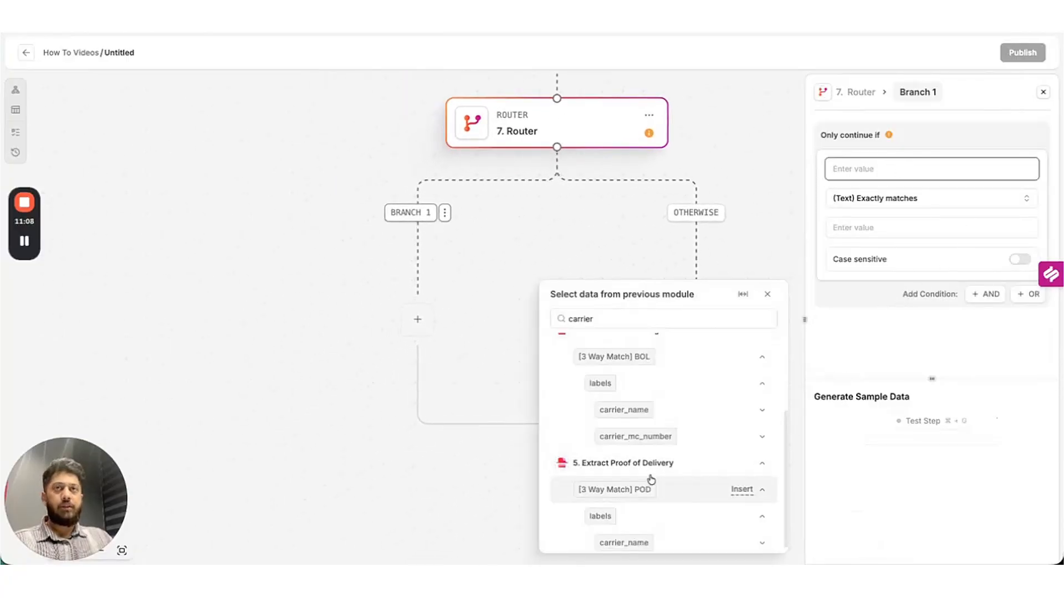
scroll(705, 439, up, 5)
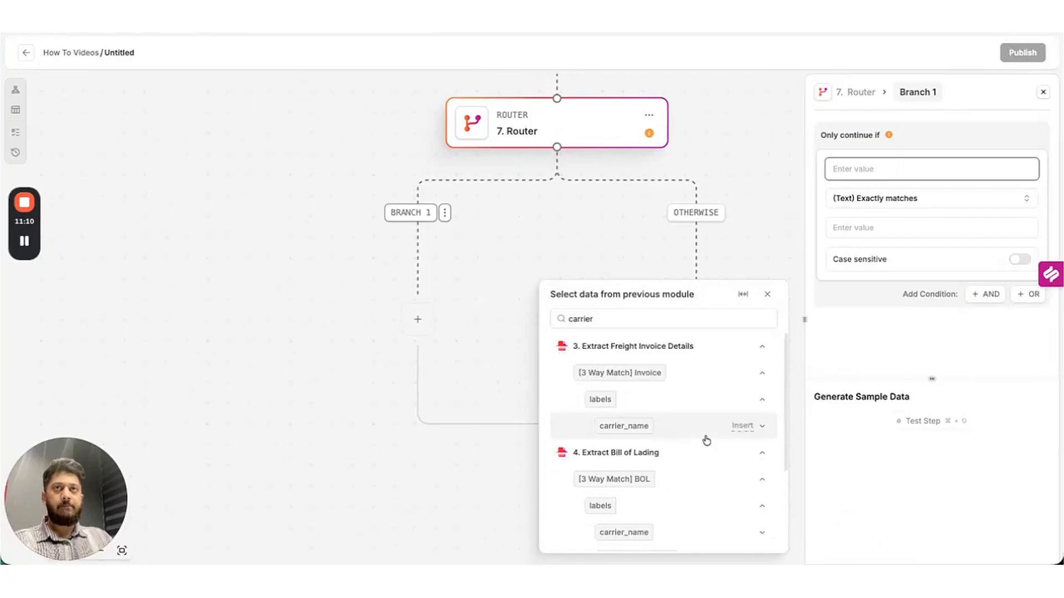
double_click(746, 324)
key(BackSpace)
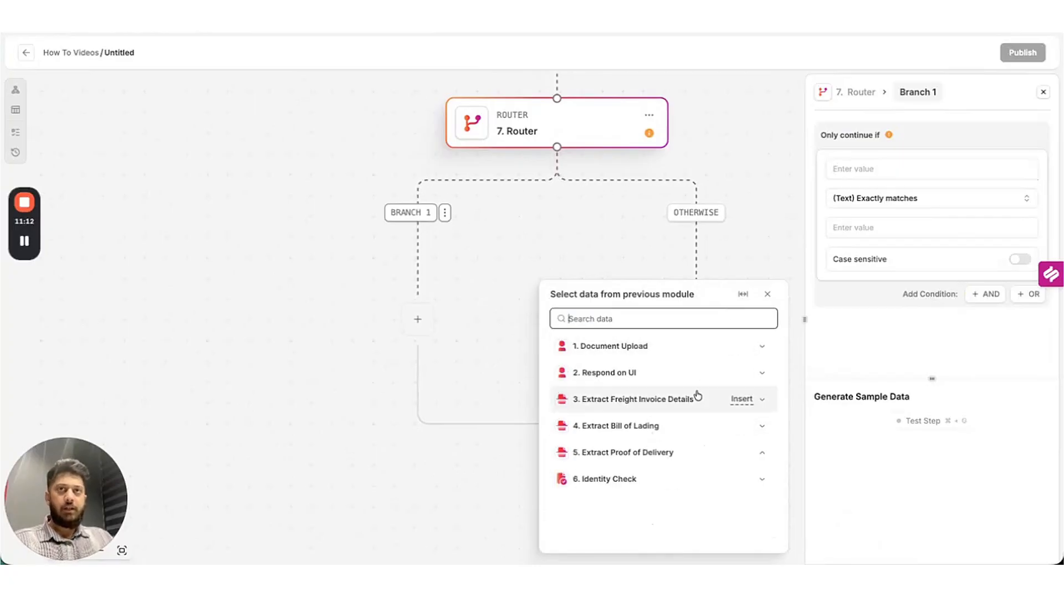
click(764, 480)
click(595, 505)
click(871, 239)
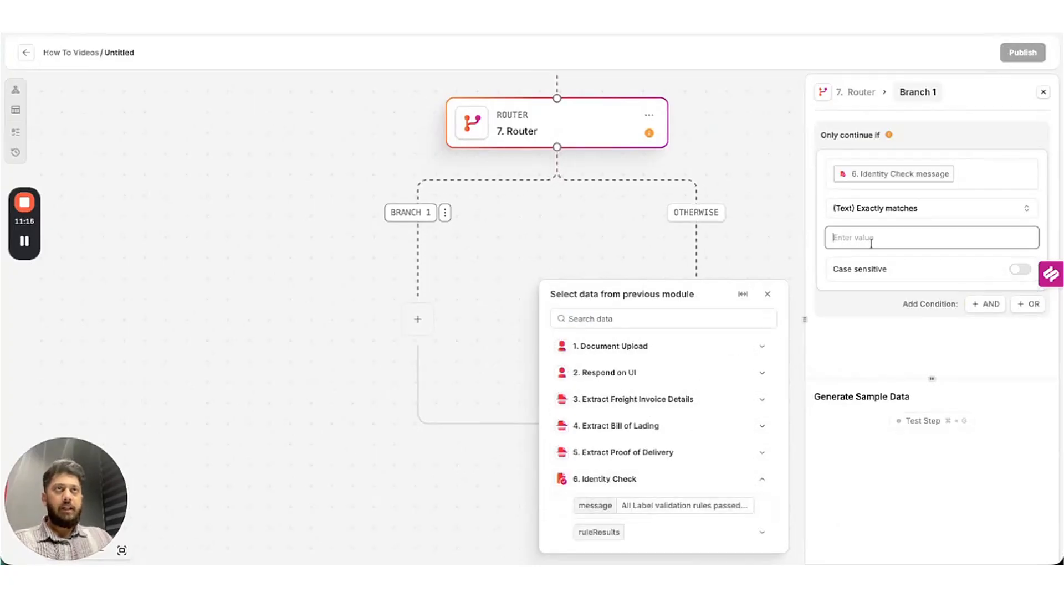
key(super+v)
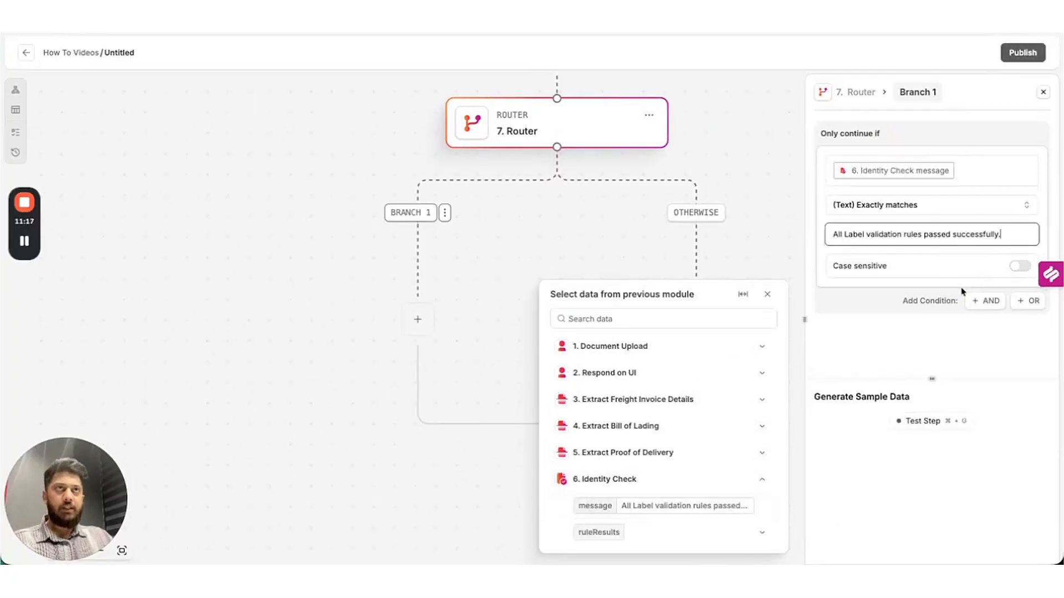
click(941, 423)
scroll(942, 467, down, 3)
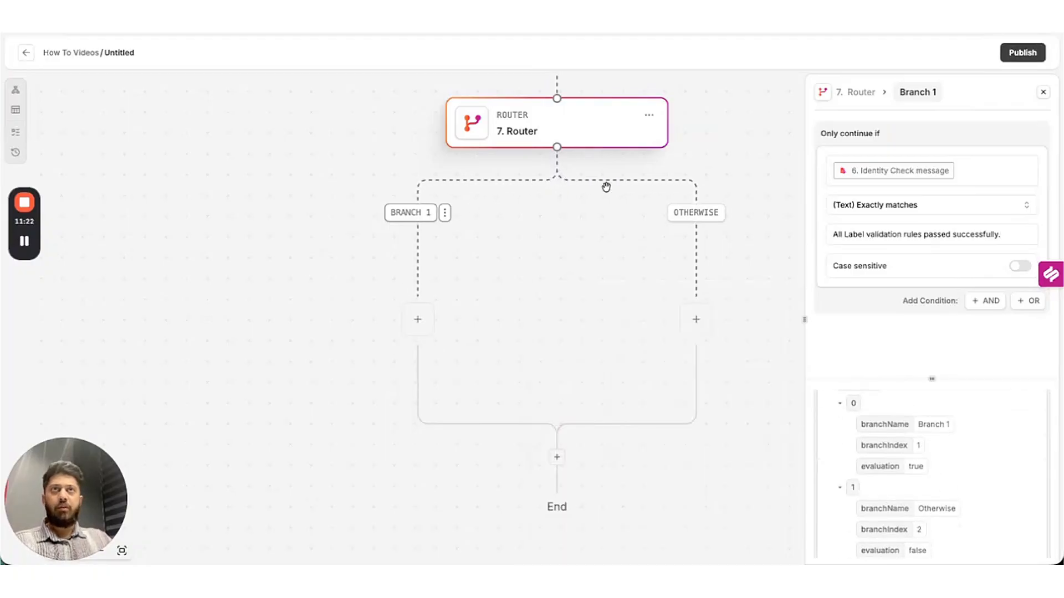
Add a Gmail Send Email step under Otherwise using the company account, addressed to the reviewer's e-mail.
click(691, 327)
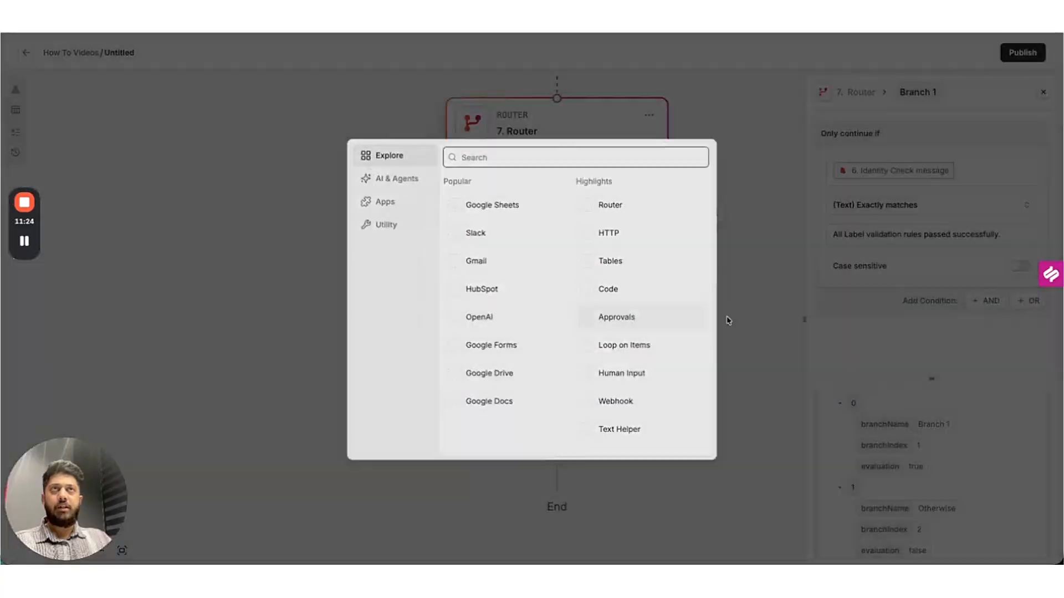
text(gmail)
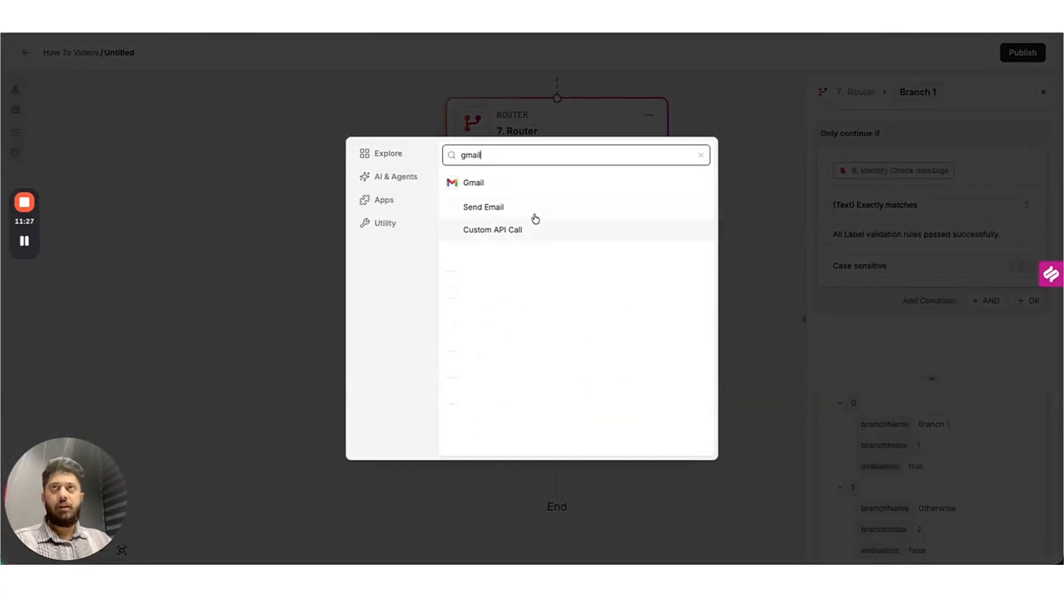
click(535, 213)
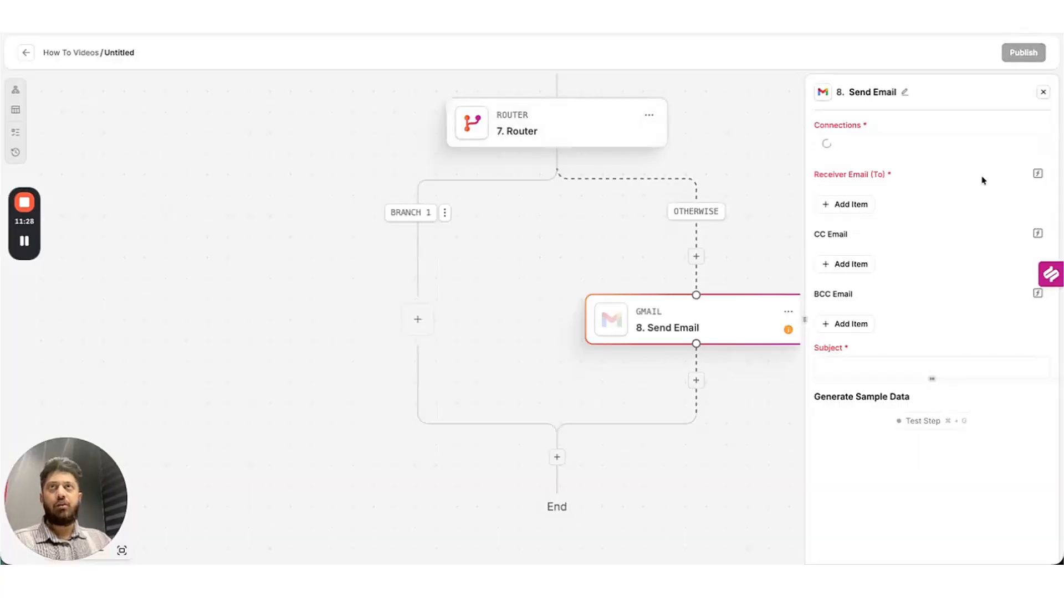
click(888, 158)
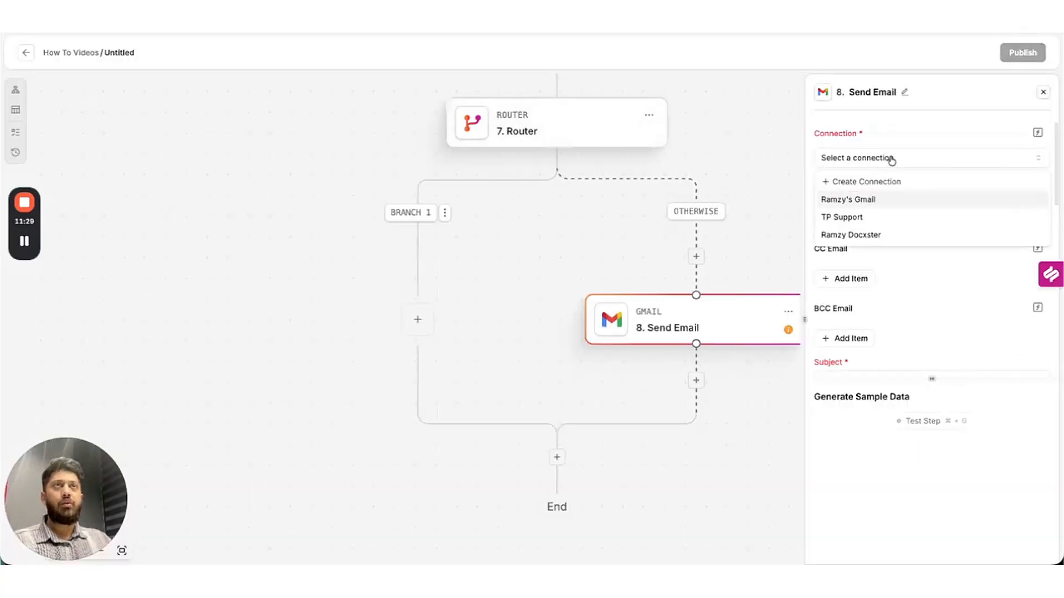
click(859, 235)
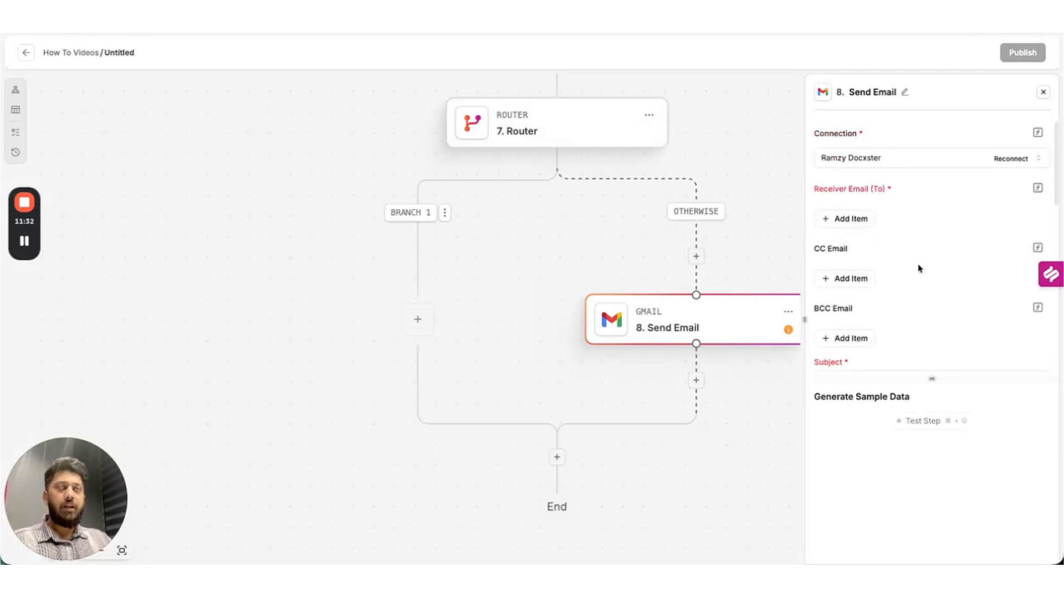
scroll(920, 257, down, 1)
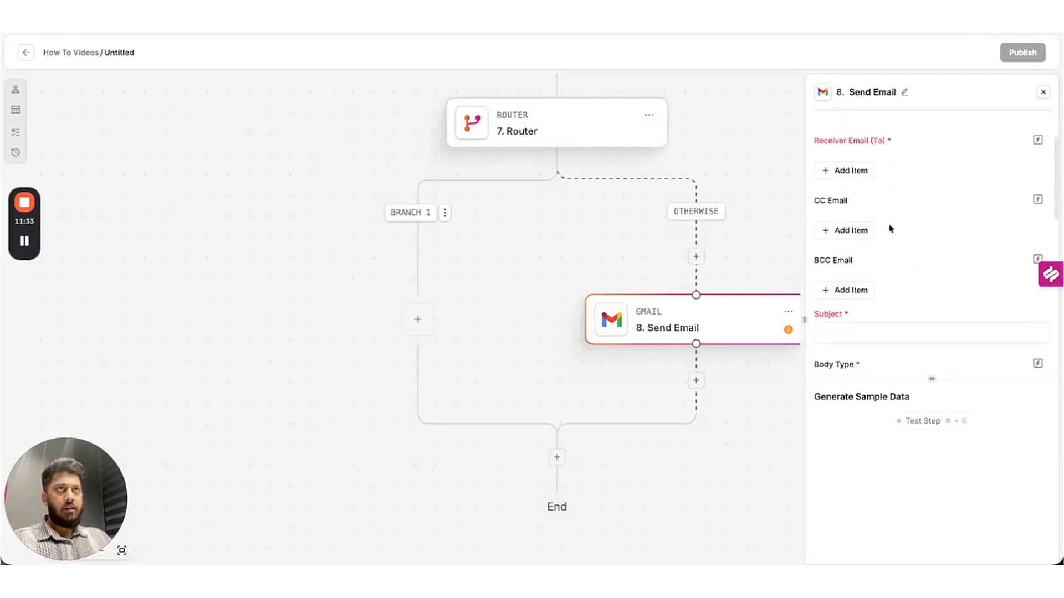
click(842, 171)
click(876, 166)
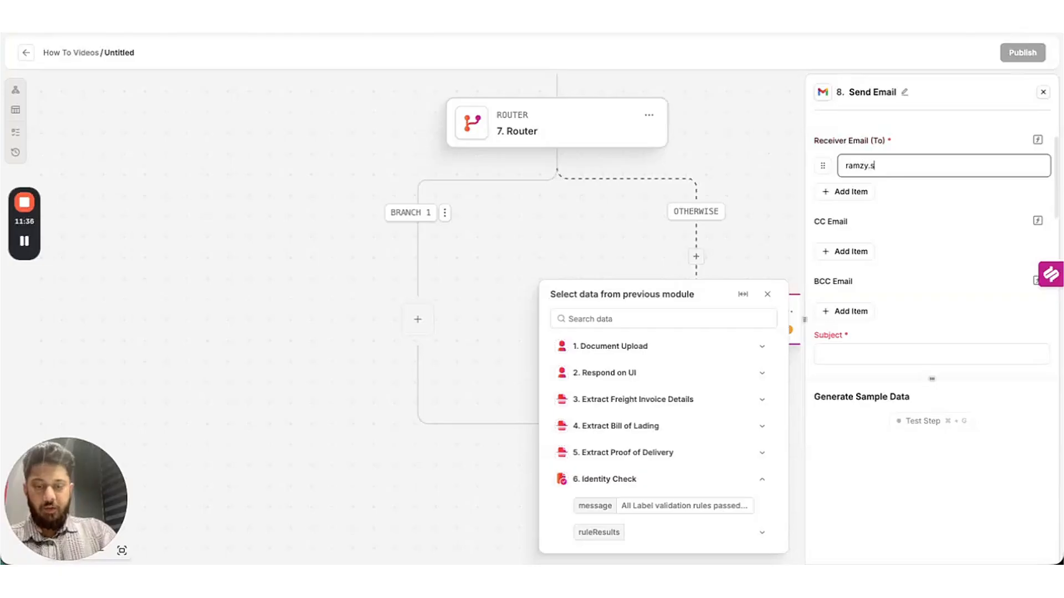
click(922, 290)
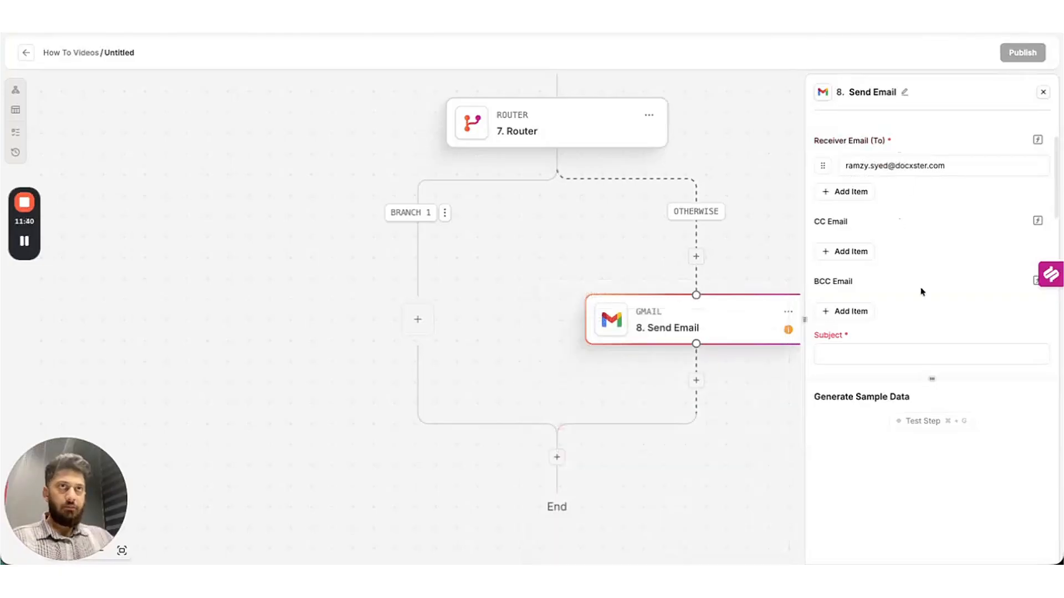
Set the subject to the invoice's bol_number followed by 'identity check failed'.
scroll(921, 290, down, 1)
click(893, 327)
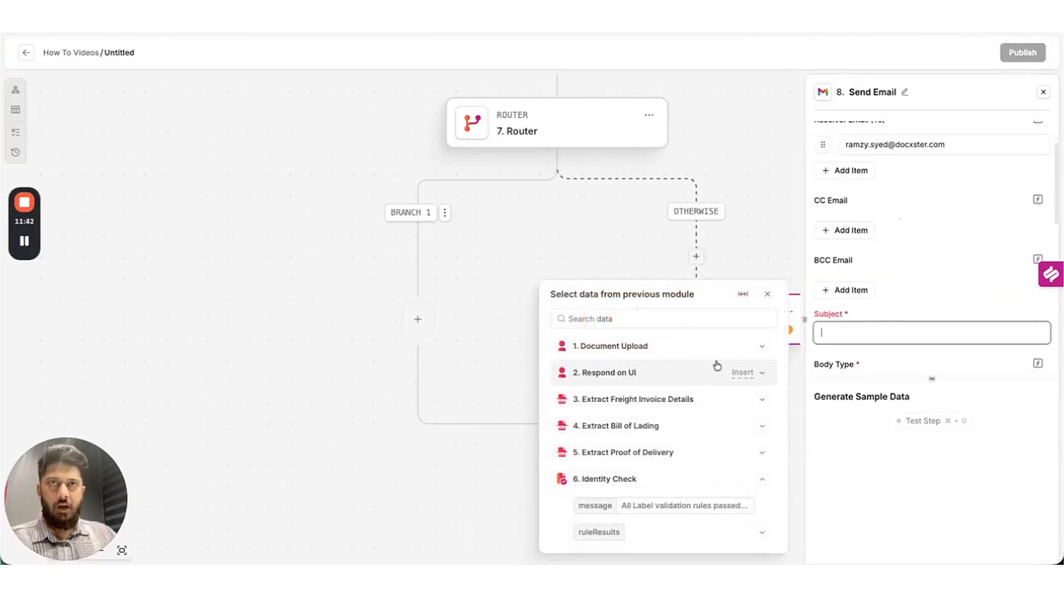
click(762, 400)
click(762, 426)
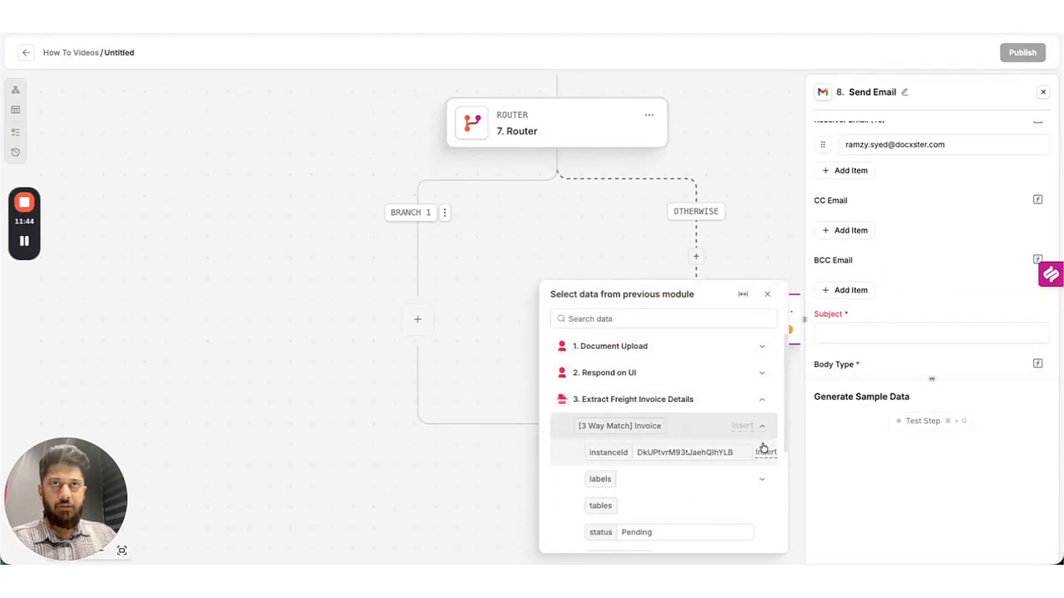
click(762, 476)
scroll(754, 444, down, 5)
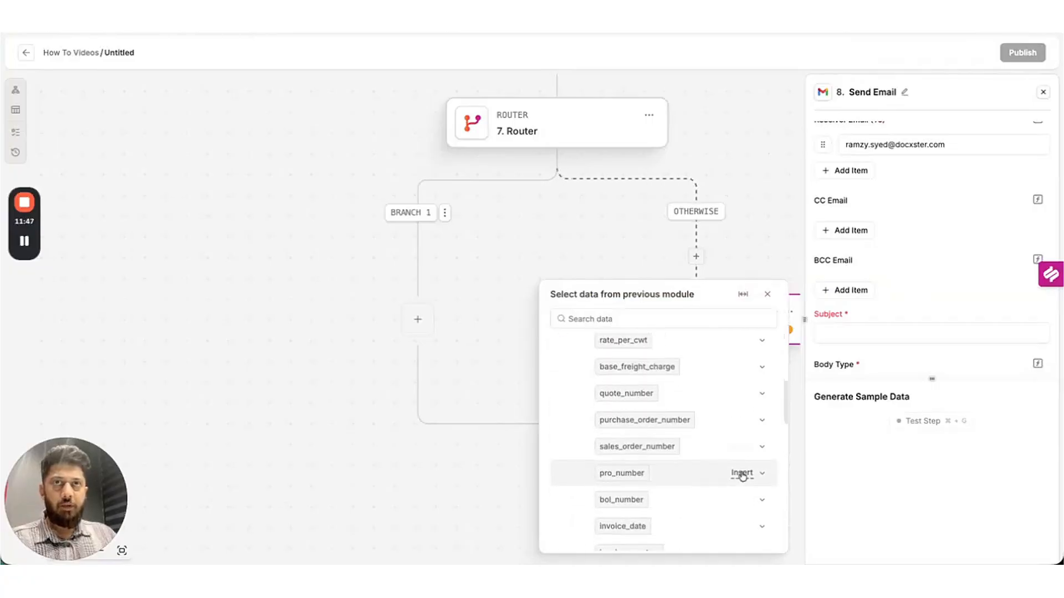
click(761, 499)
scroll(742, 438, down, 2)
scroll(742, 471, down, 1)
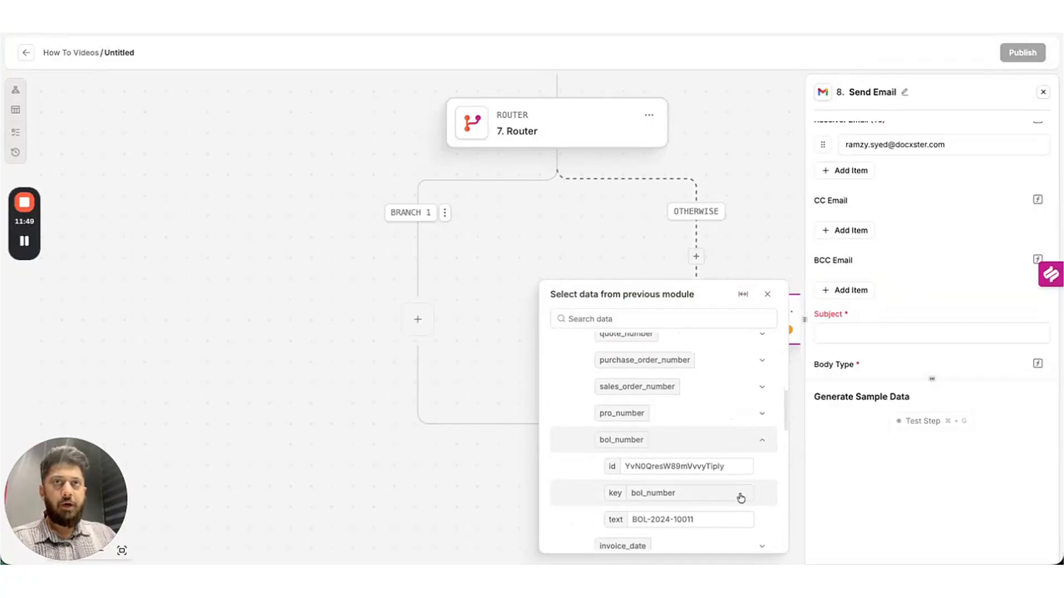
click(763, 519)
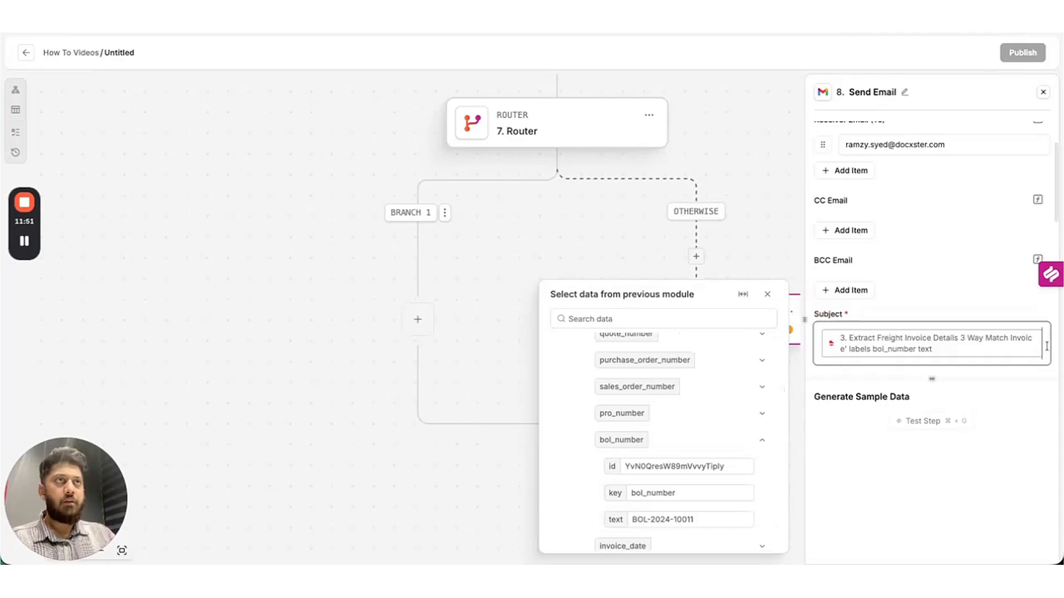
key(Return)
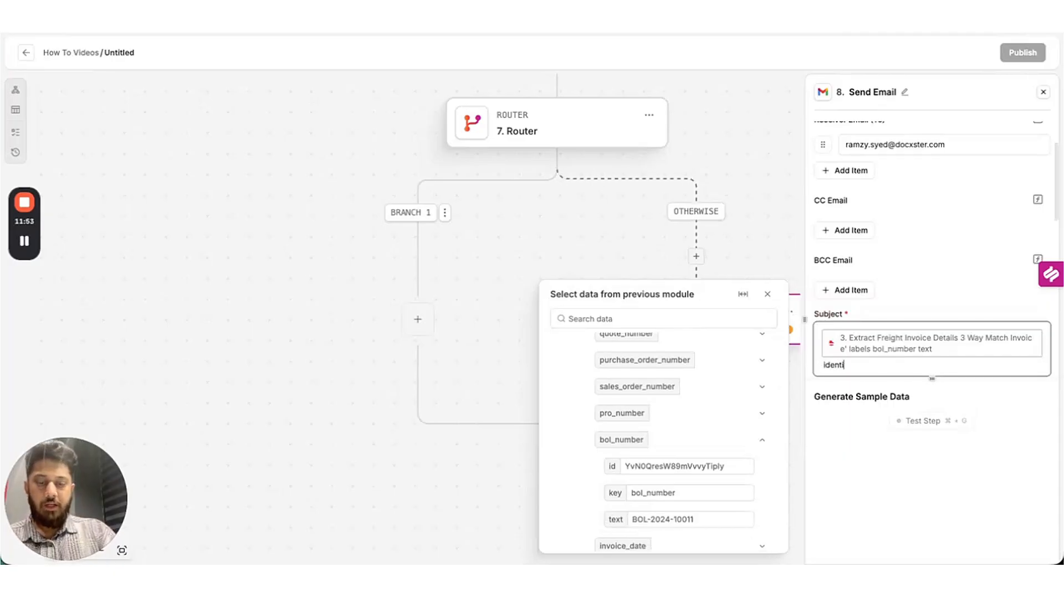
text(identity check)
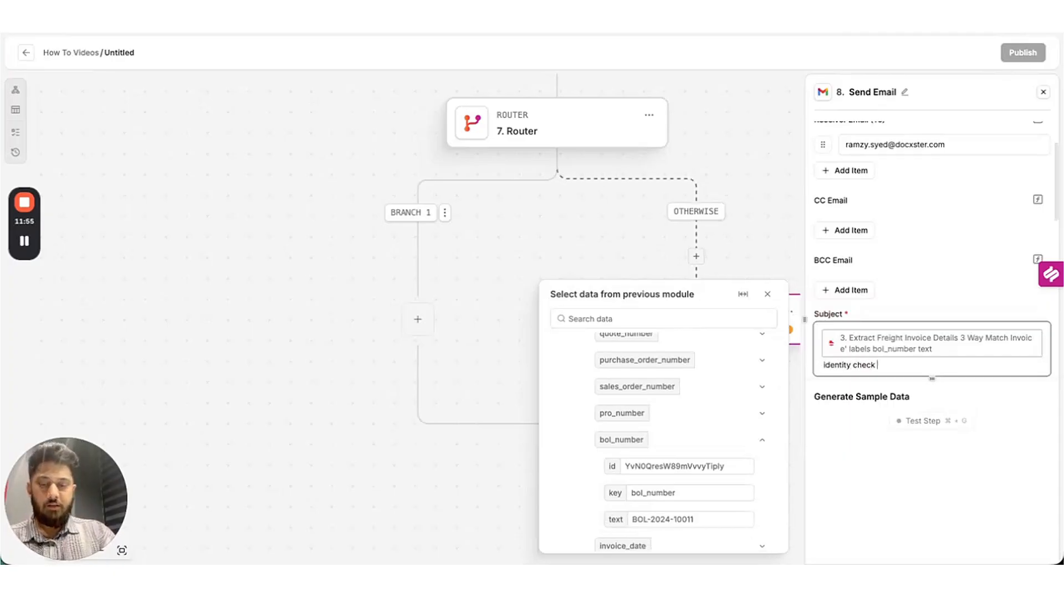
text( failed)
Write a body that greets the recipient, inserts the BOL number, and says the check has failed.
scroll(912, 280, down, 1)
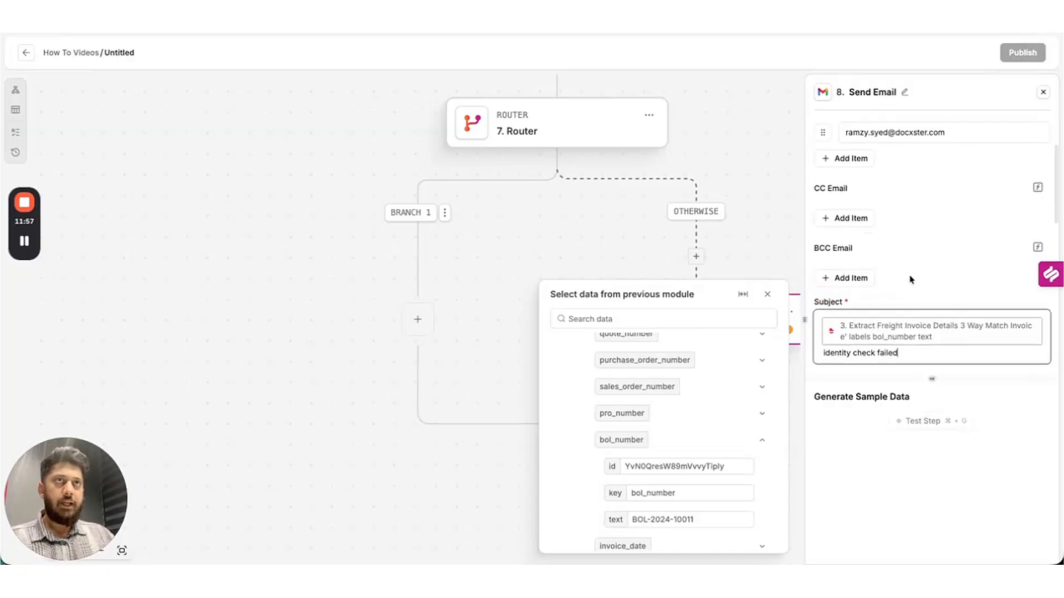
scroll(911, 280, down, 5)
click(875, 256)
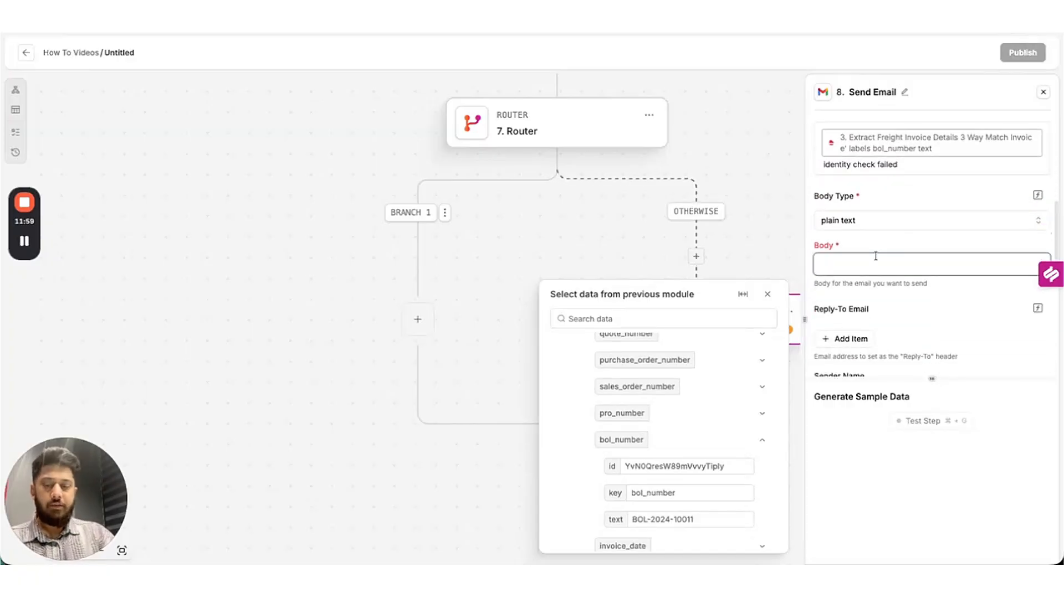
text(Hey Ramzy,)
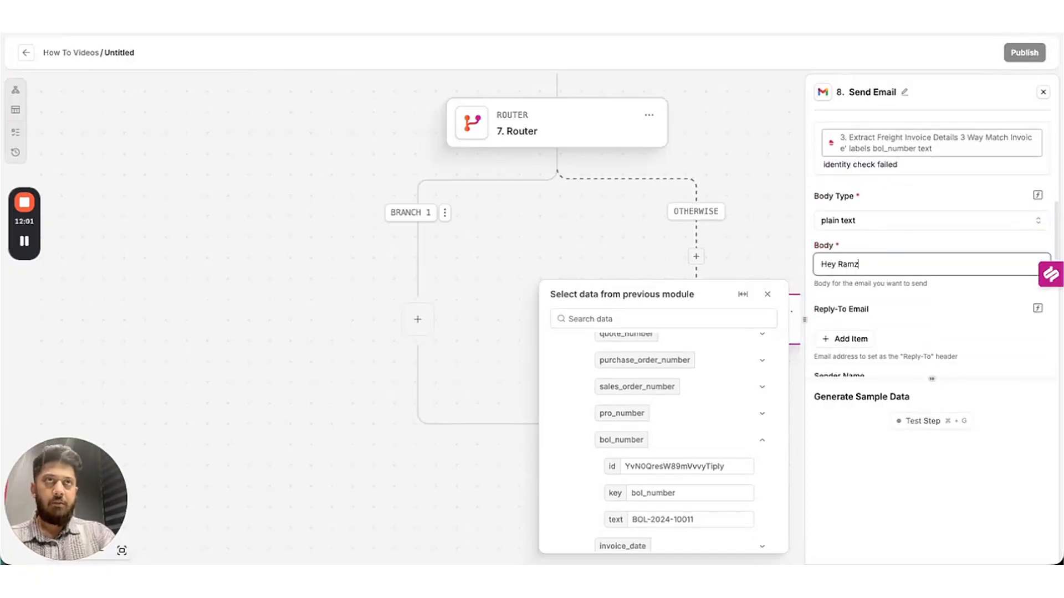
key(Return)
key(Return)
text(The ide)
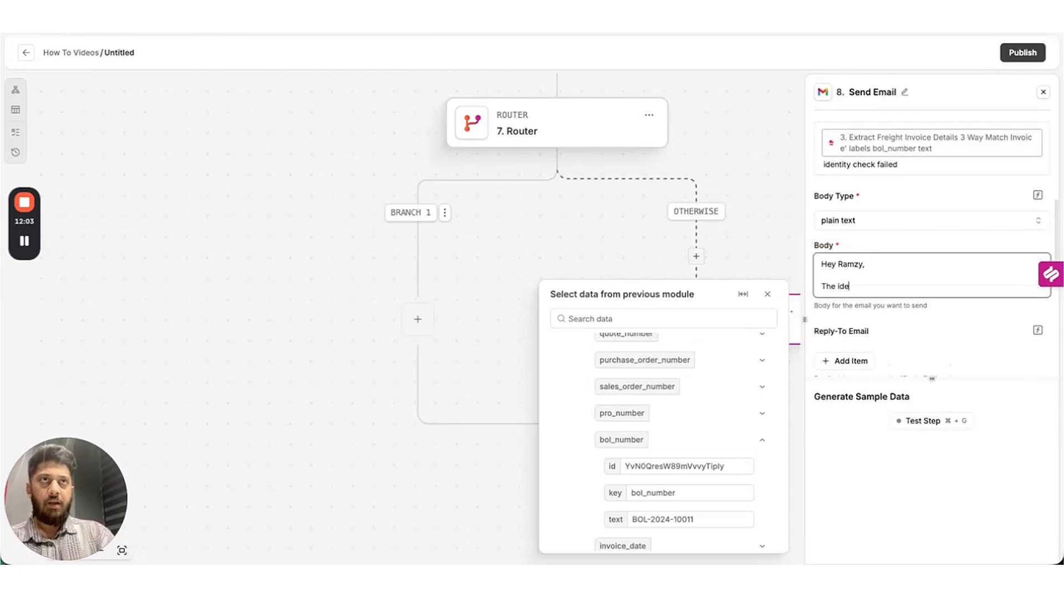
text(ntity Chec)
key(BackSpace)
key(BackSpace)
key(BackSpace)
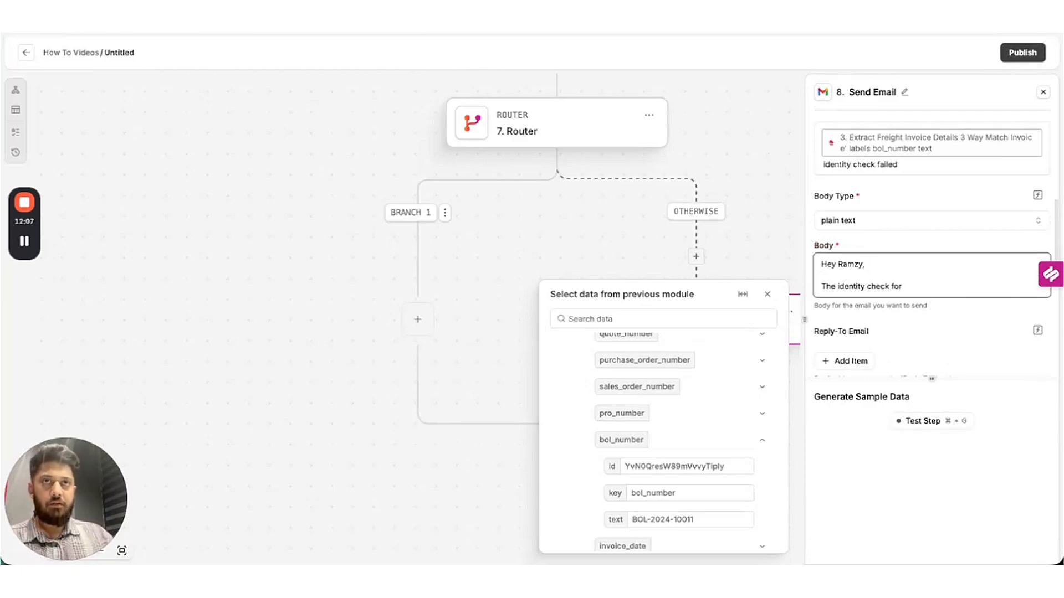
click(772, 521)
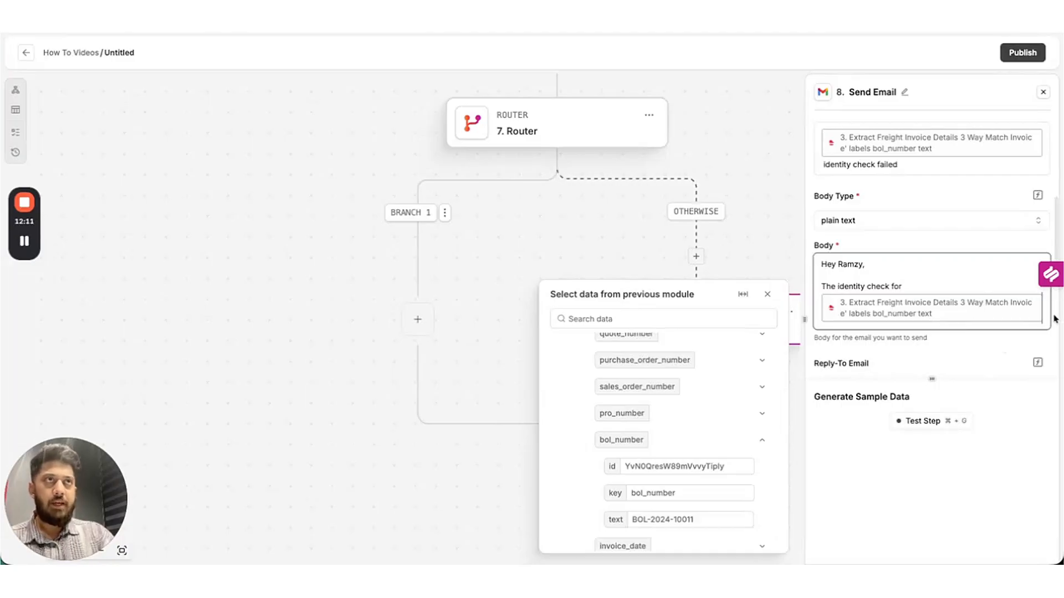
key(Return)
text(has fai)
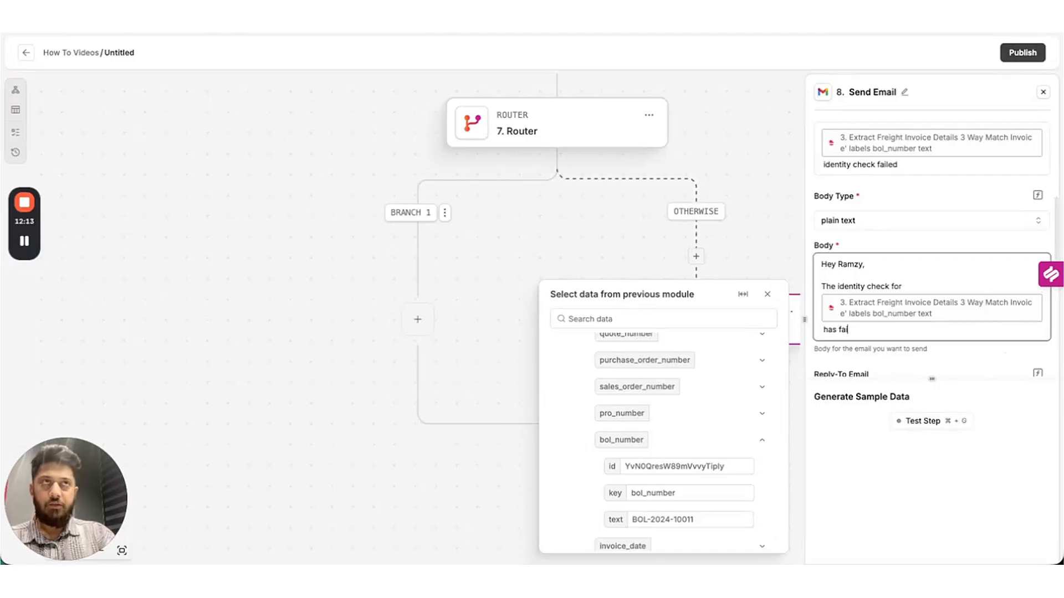
text(led. Please login to action center and validate.)
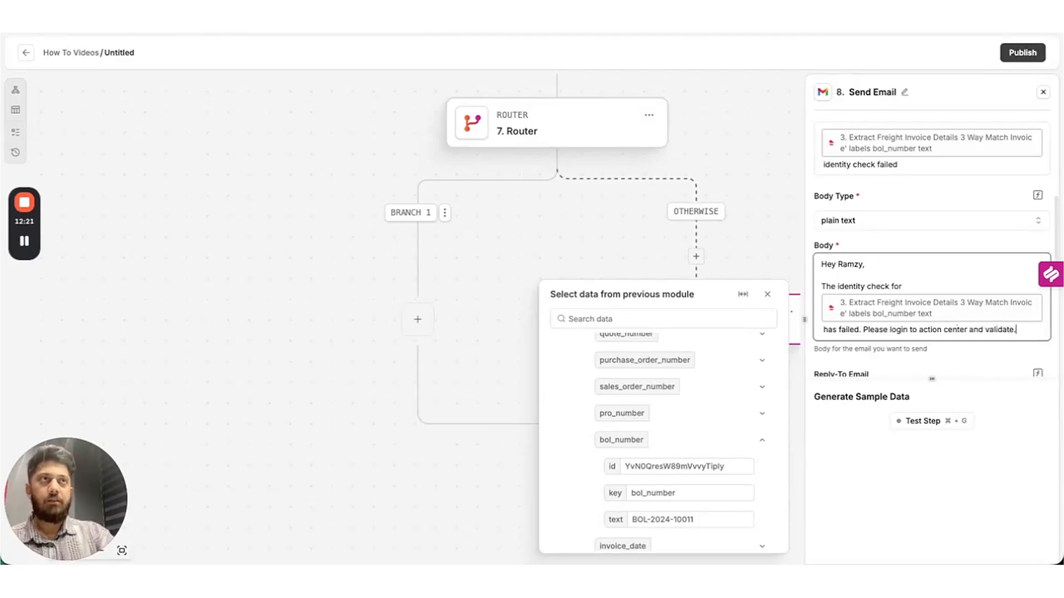
scroll(931, 311, down, 3)
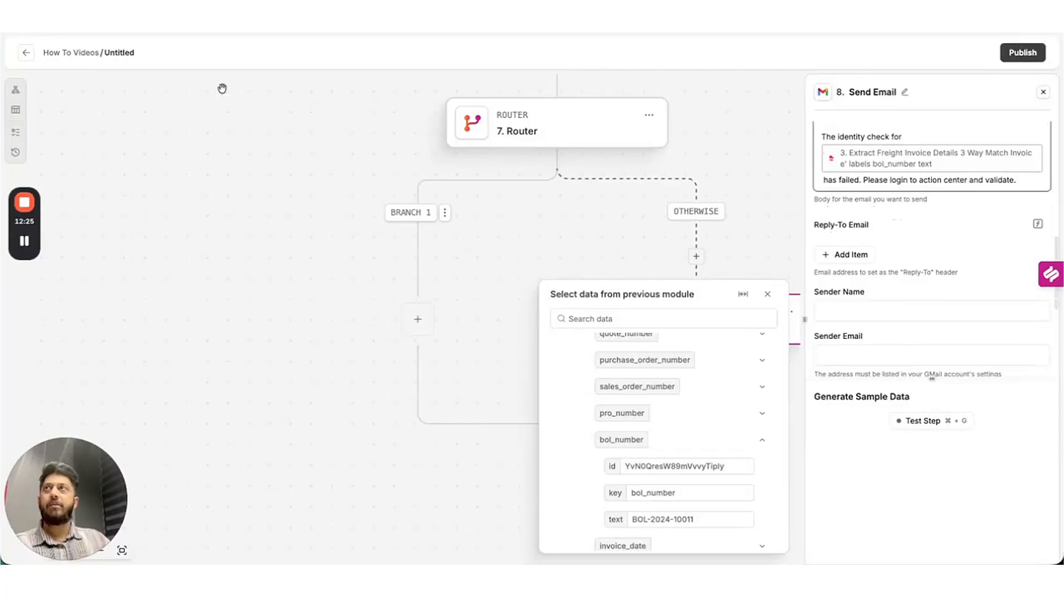
Set the sender name to '3 Way Match'.
click(864, 306)
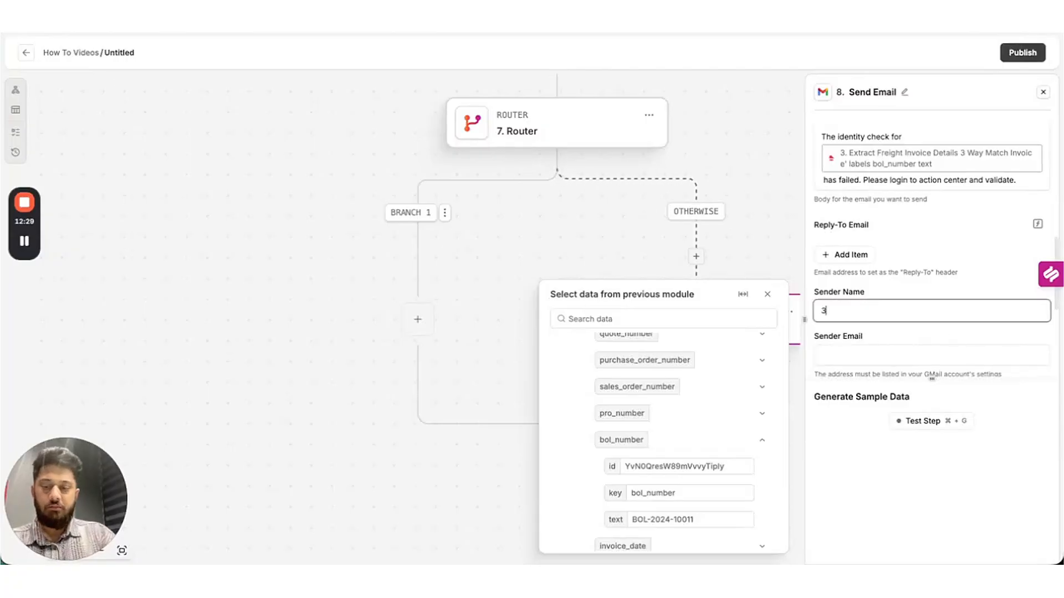
text(3 W)
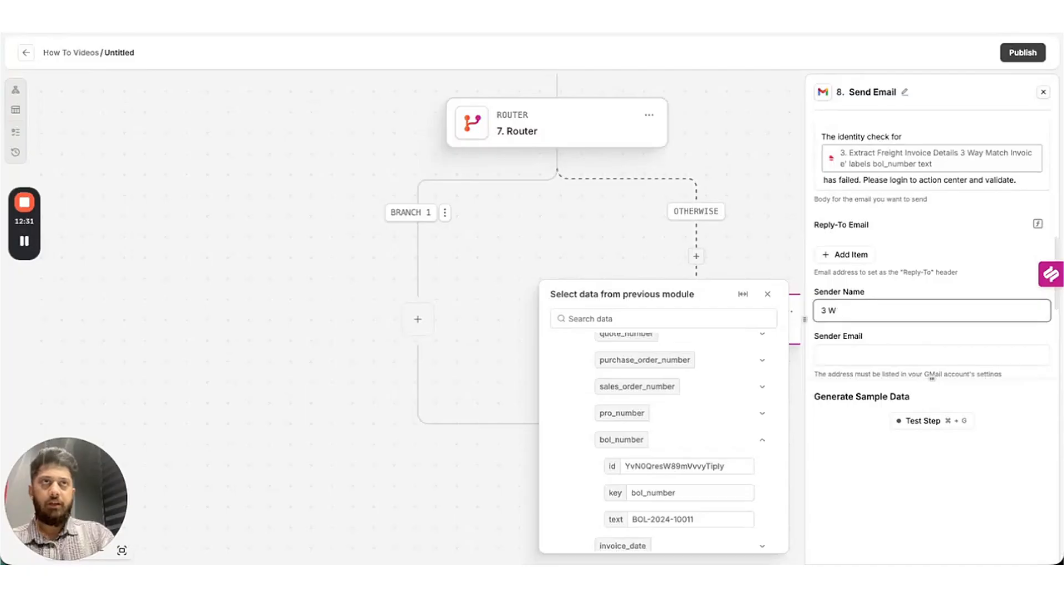
text(ay Match)
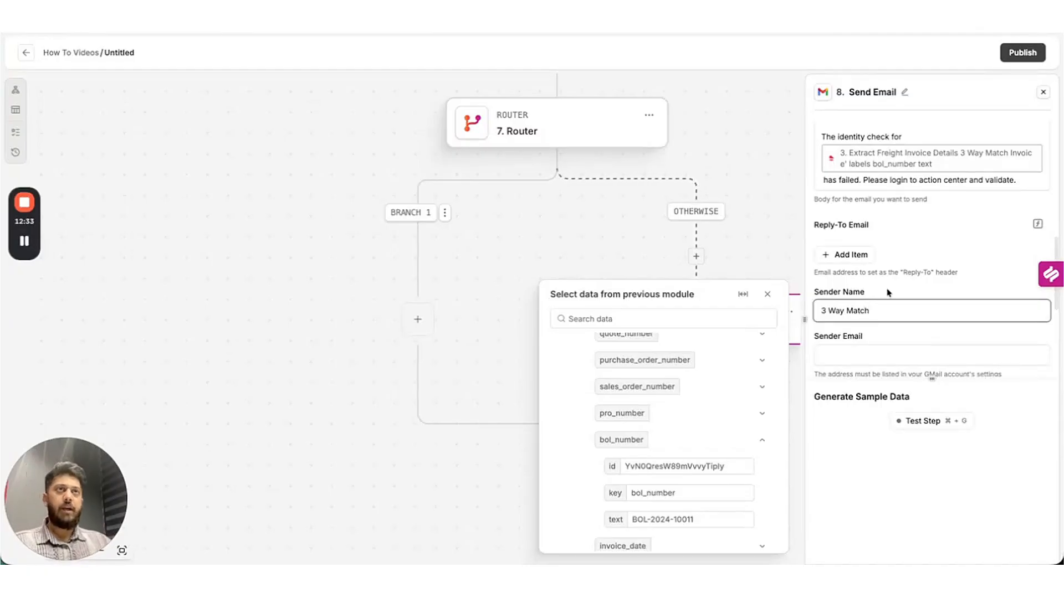
click(930, 290)
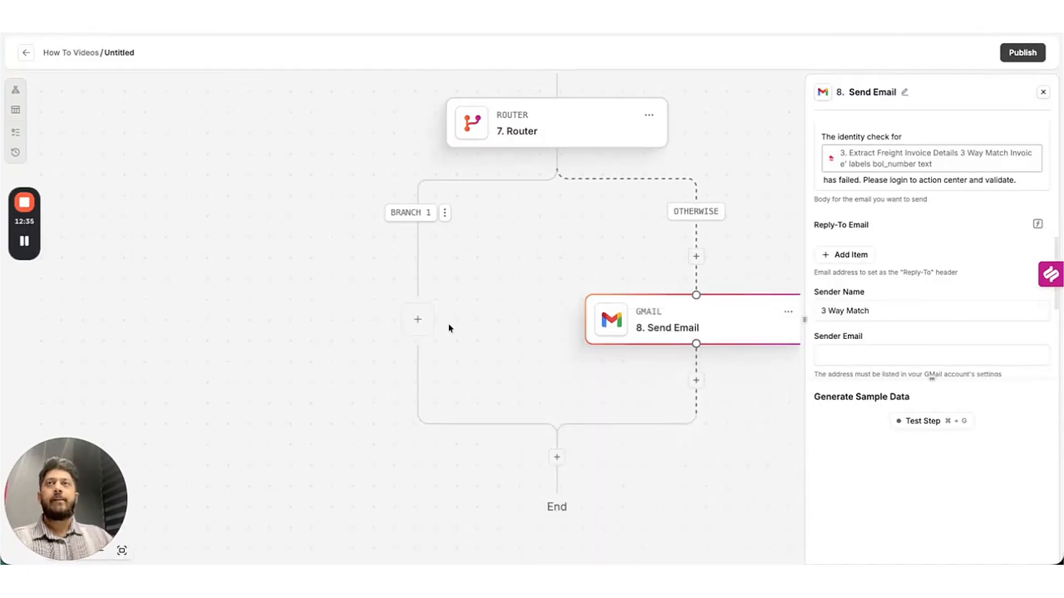
Add a Label Validations step on Branch 1 with an empty first rule, named 'Qty and Wt Check'.
drag(493, 301, 521, 292)
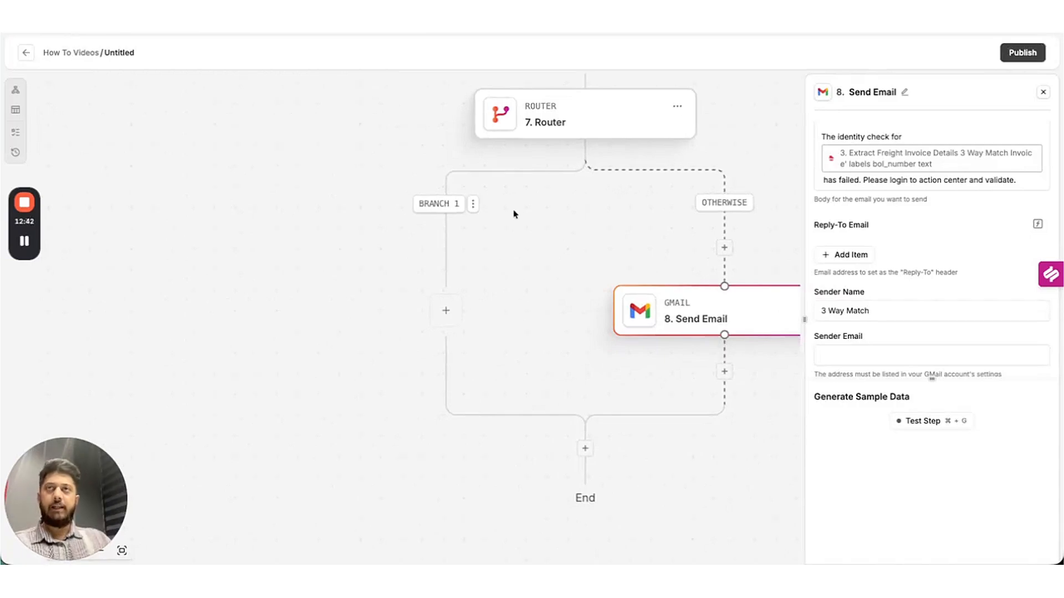
click(446, 312)
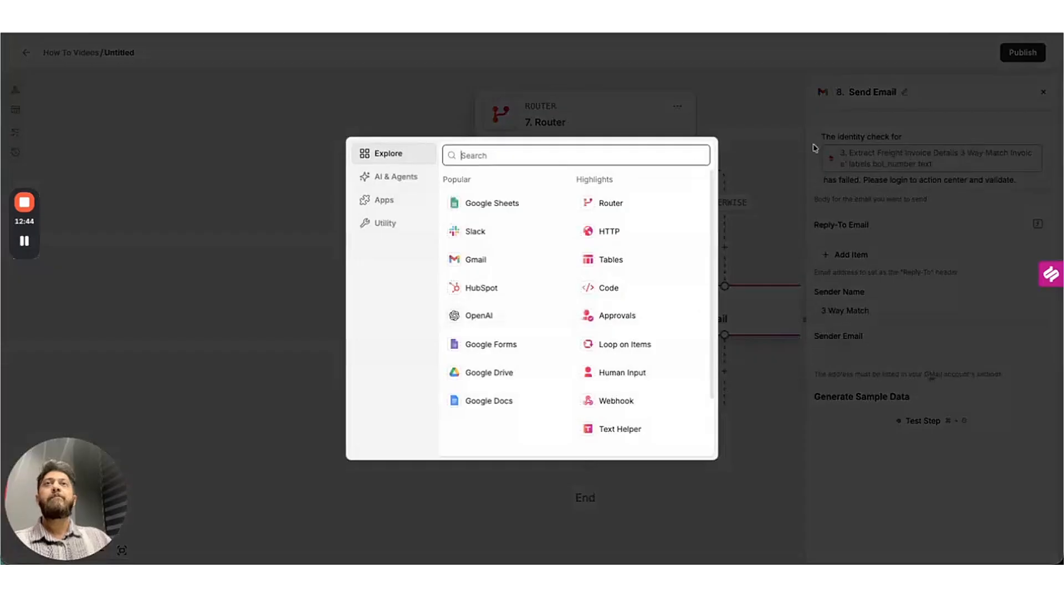
text(val)
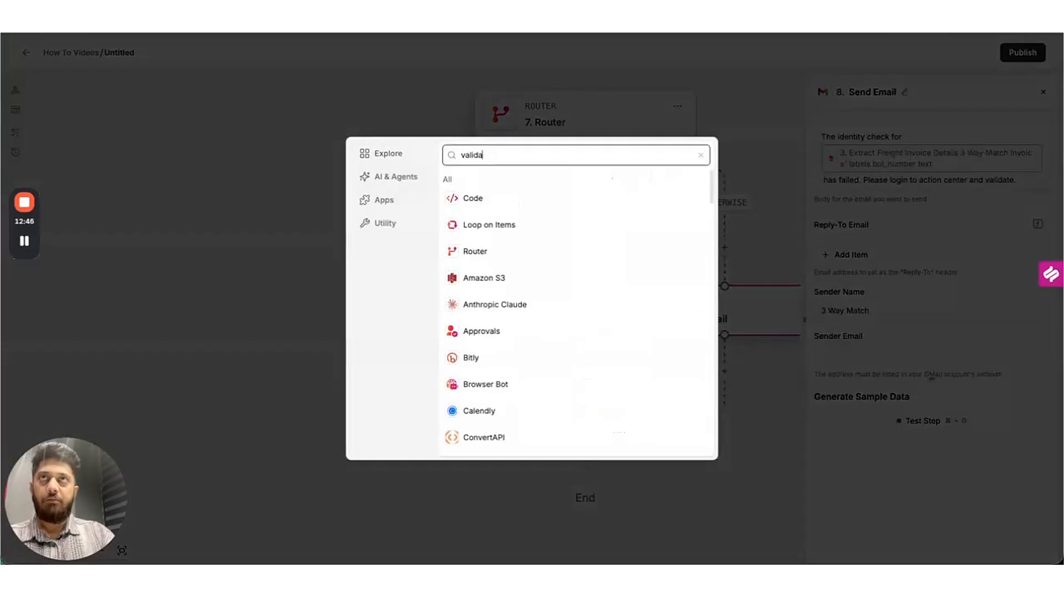
text(ida)
click(528, 229)
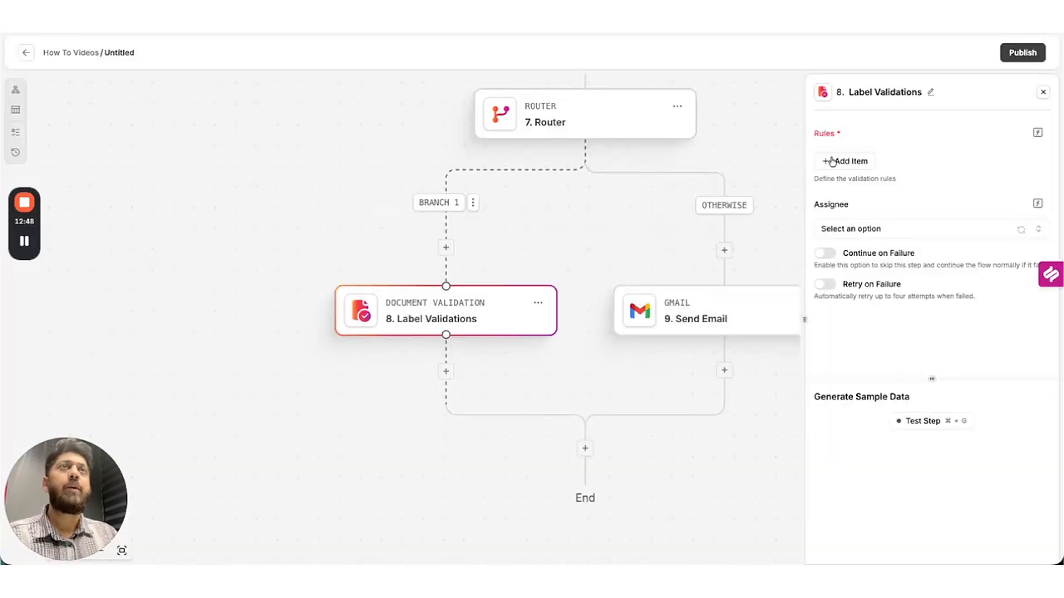
click(832, 161)
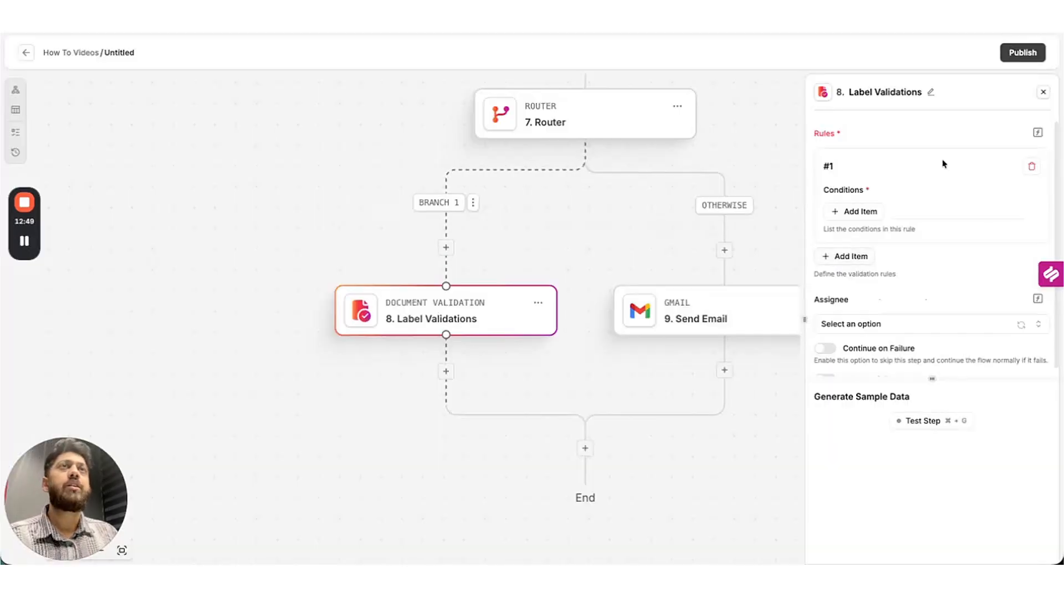
click(932, 93)
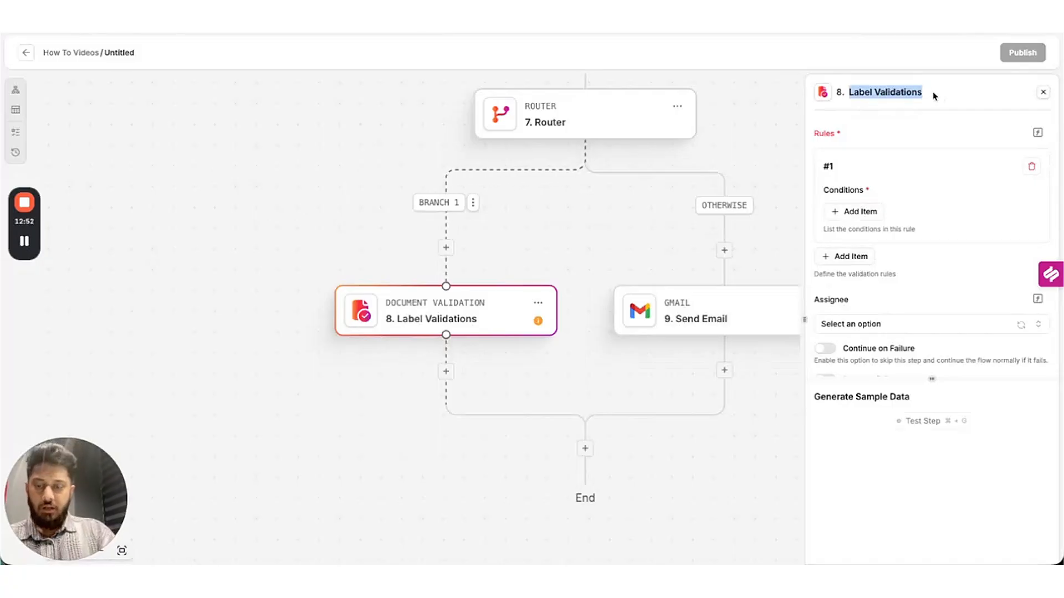
text(Qty and)
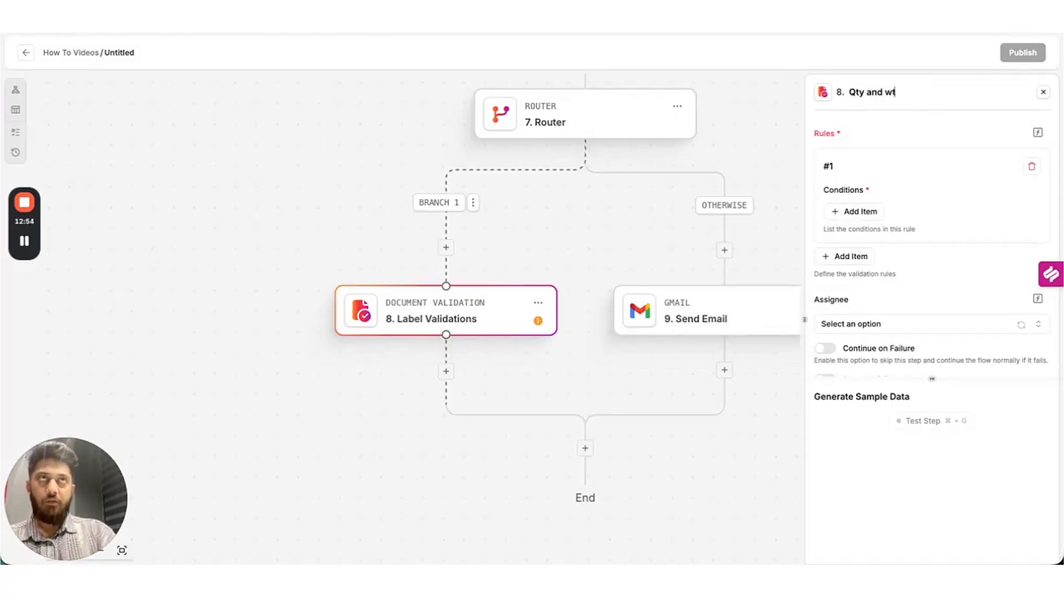
text( Wt Check)
key(Return)
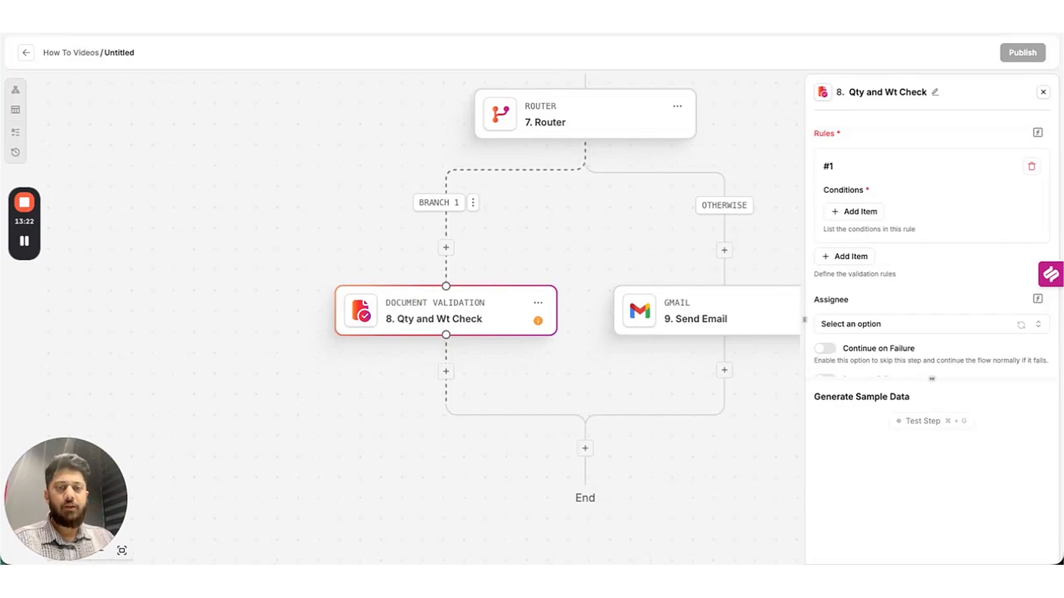
Add a condition to rule #1 using Bill of Lading total_weight as the first value.
click(874, 211)
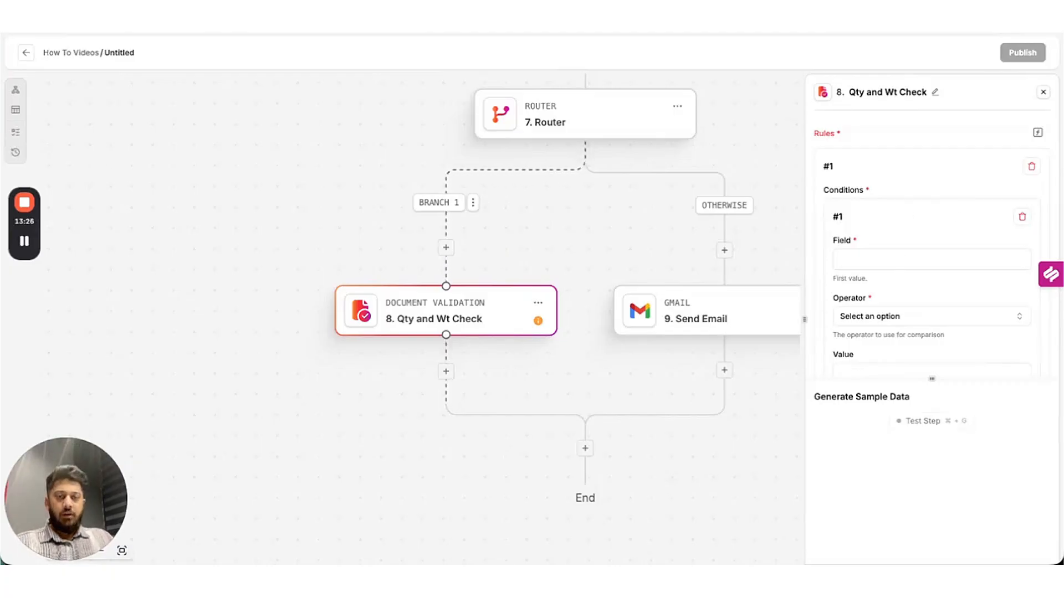
click(903, 264)
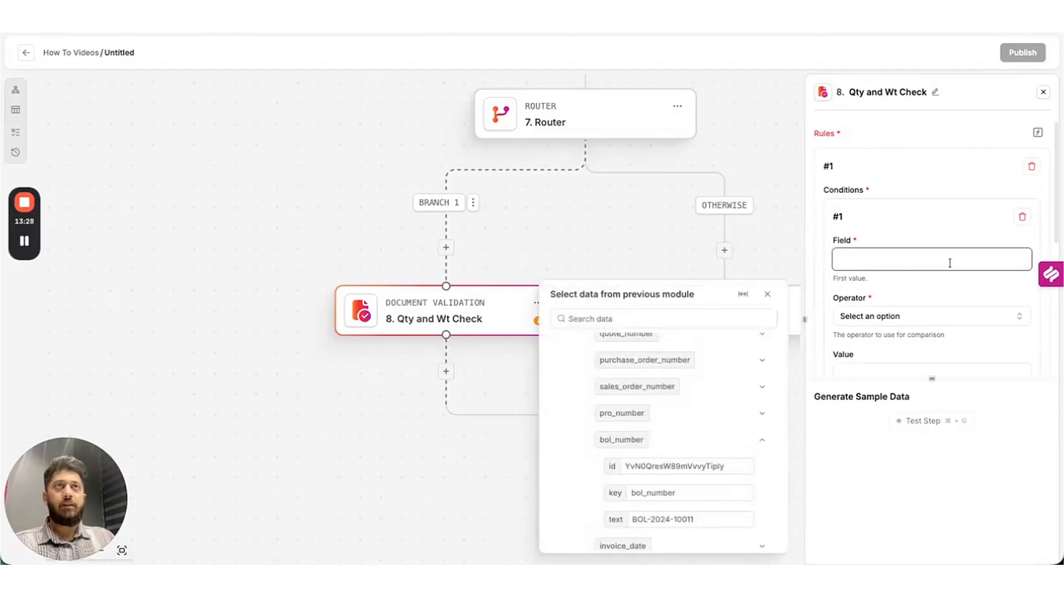
click(691, 319)
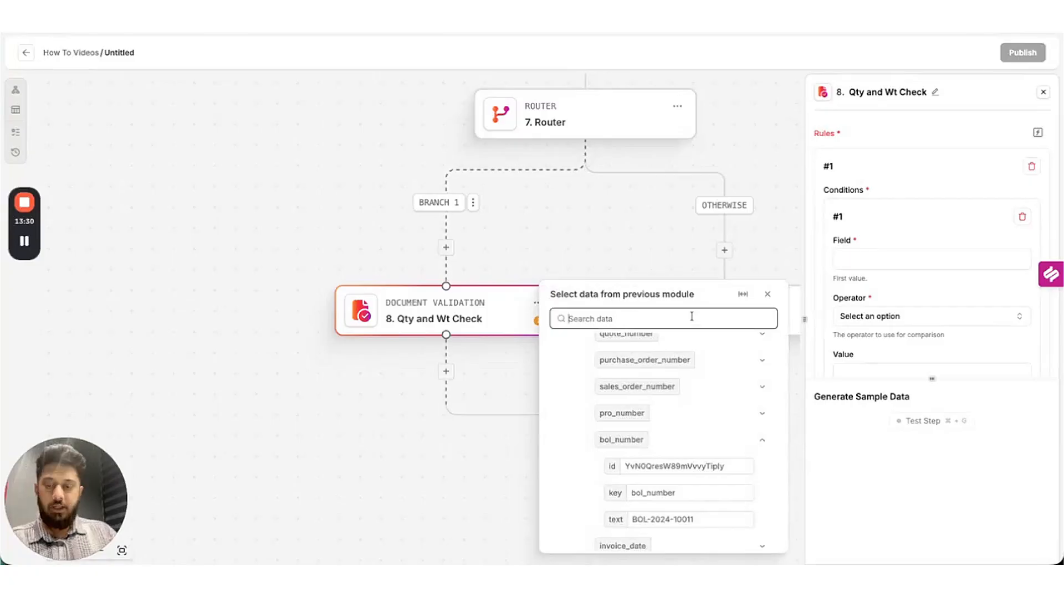
text(weight)
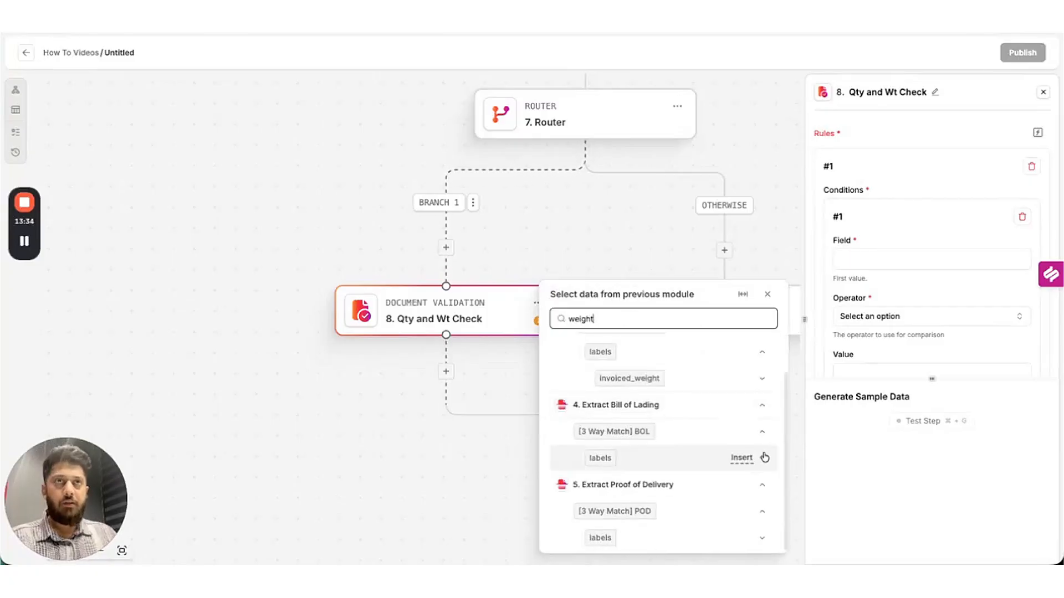
click(766, 462)
scroll(739, 444, down, 1)
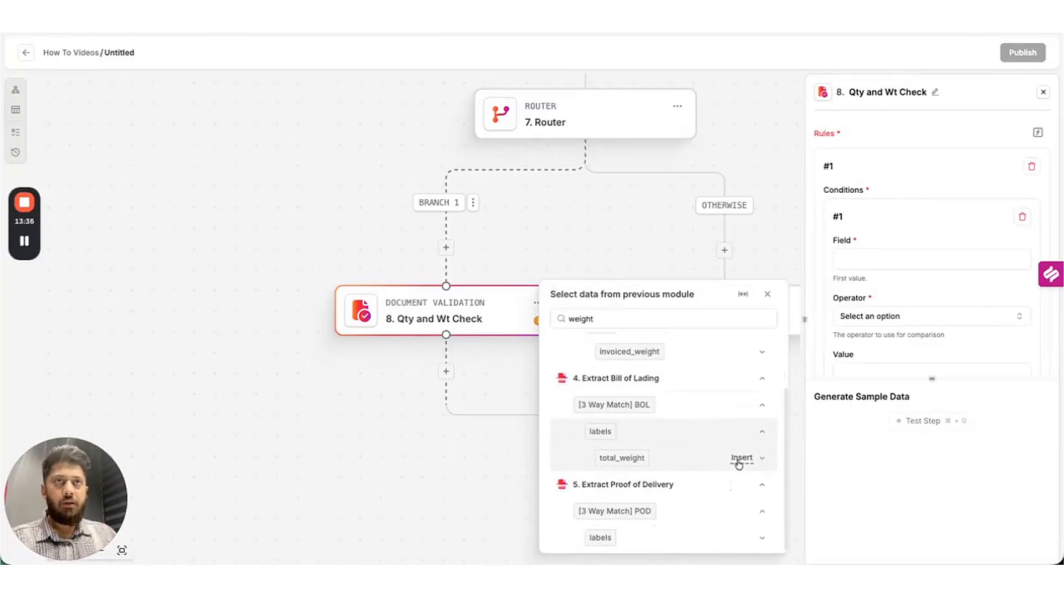
click(741, 459)
scroll(902, 327, down, 2)
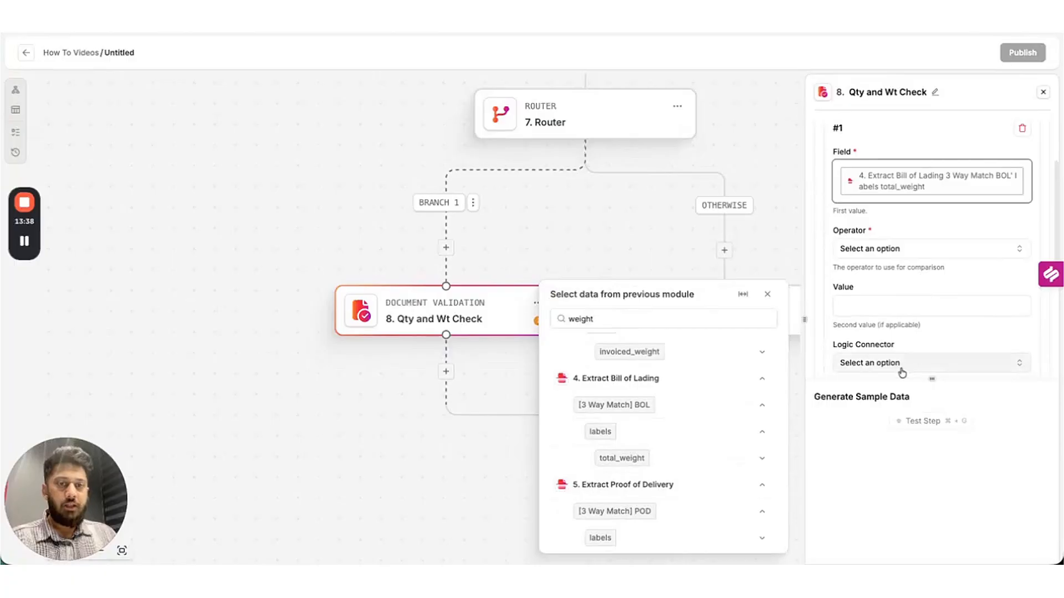
Compare it with 'number is equal to' against Proof of Delivery delivered_weight, then add rule #2.
click(904, 249)
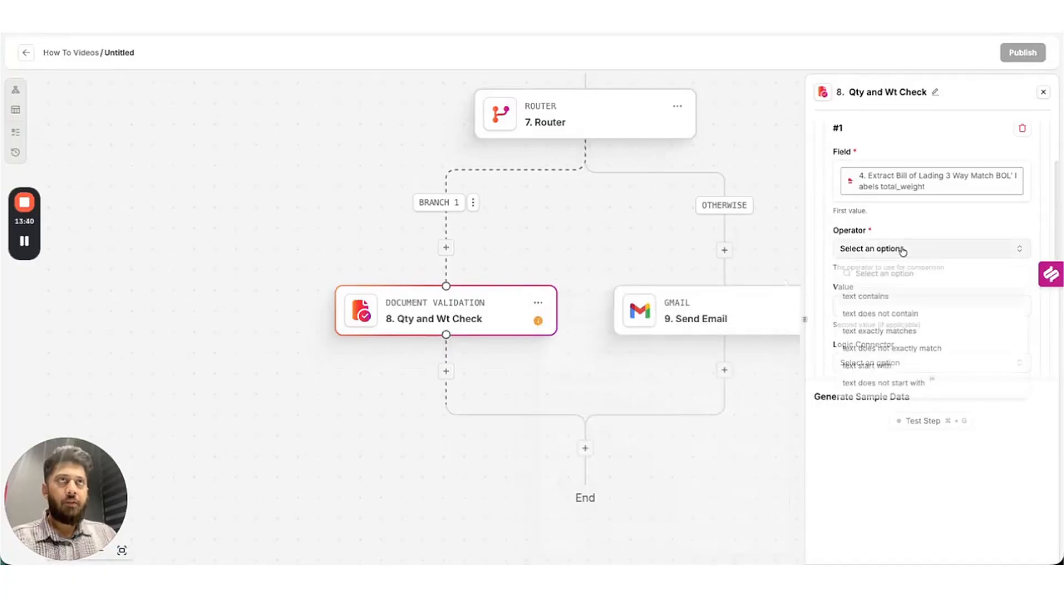
text(number)
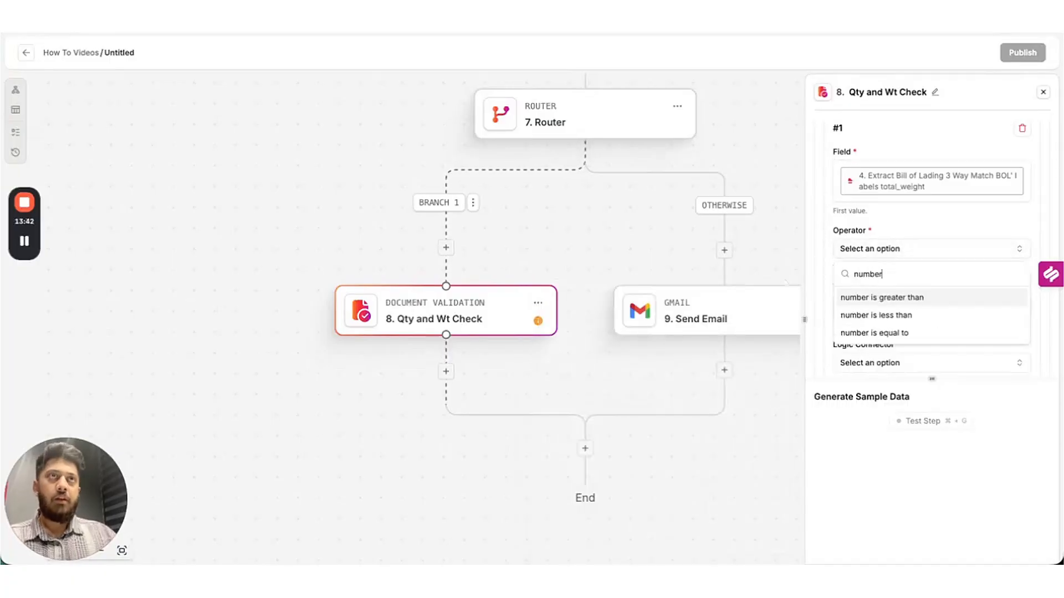
click(887, 333)
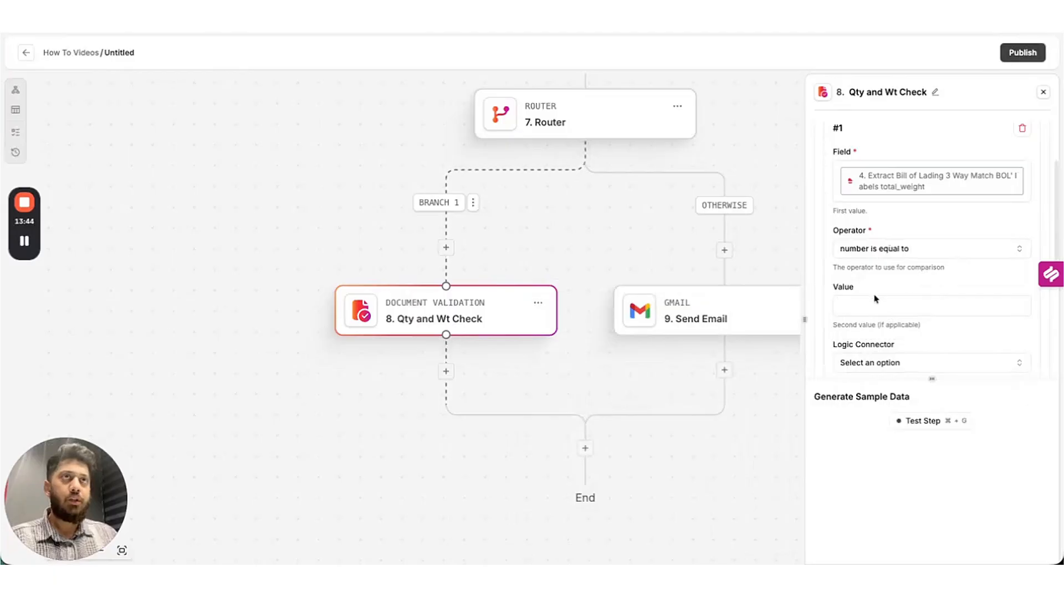
click(876, 302)
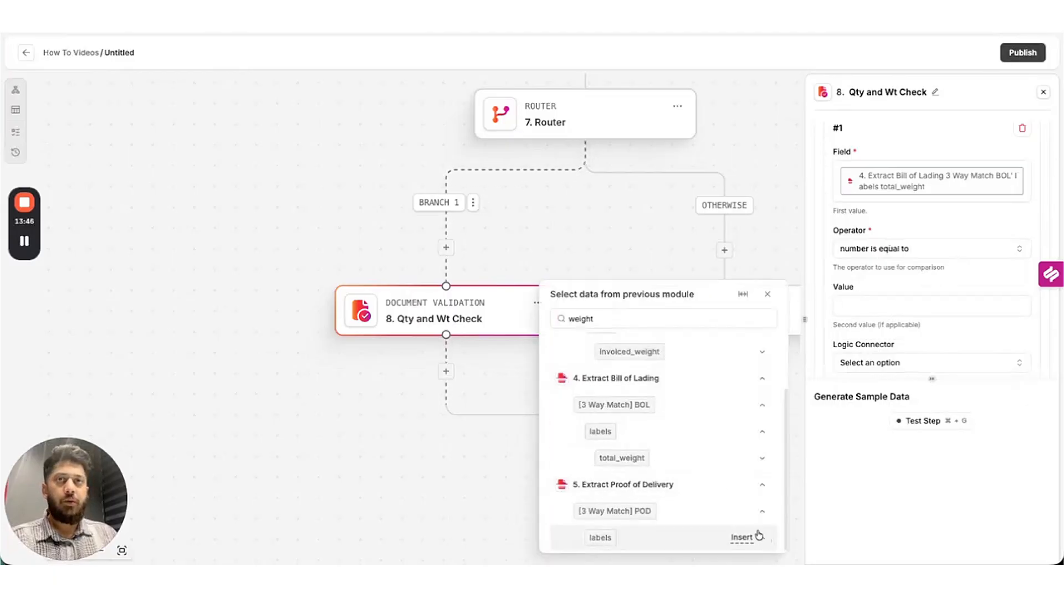
scroll(721, 487, down, 1)
click(741, 538)
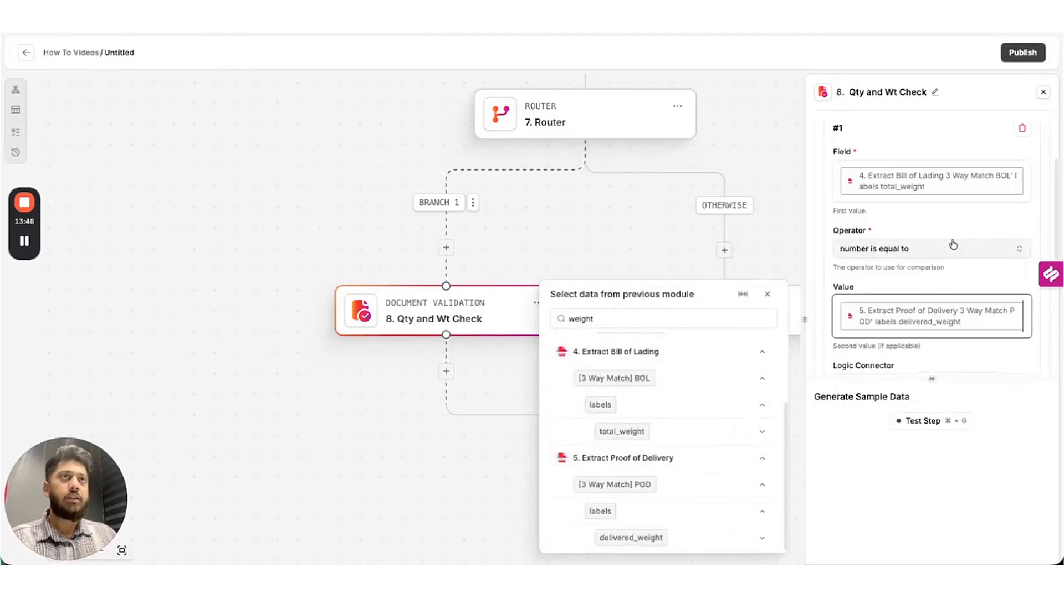
scroll(953, 244, down, 5)
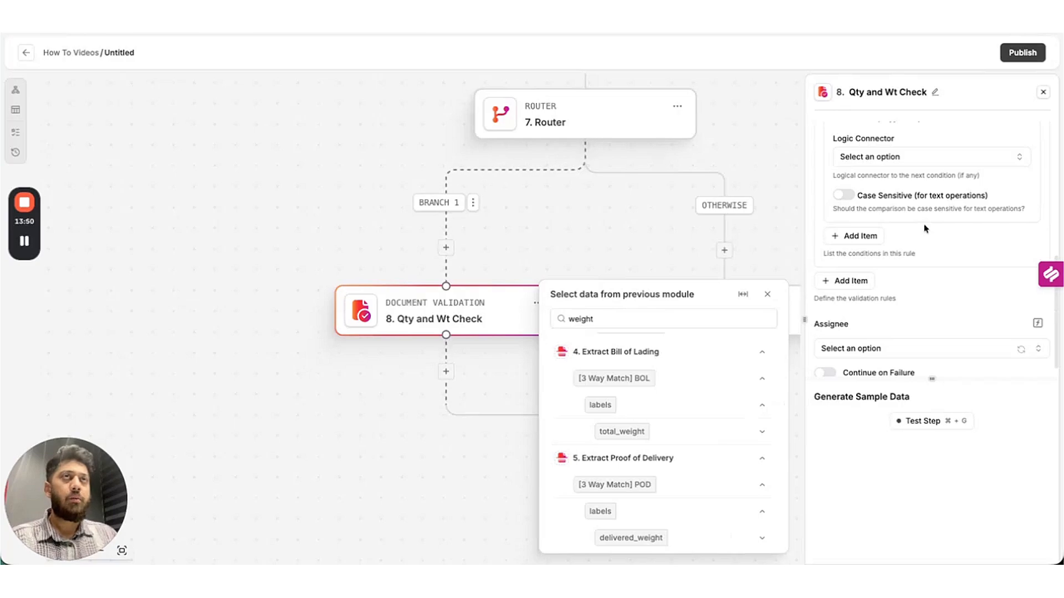
click(858, 281)
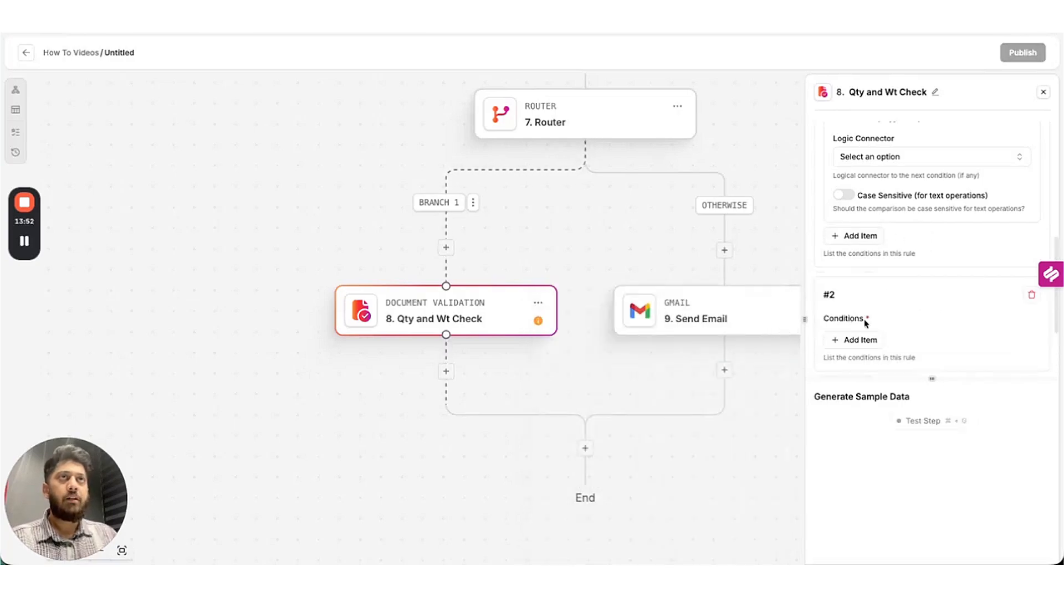
Make rule #2 require Bill of Lading total_weight to numerically equal the invoice's invoiced_weight.
scroll(886, 288, down, 1)
click(865, 271)
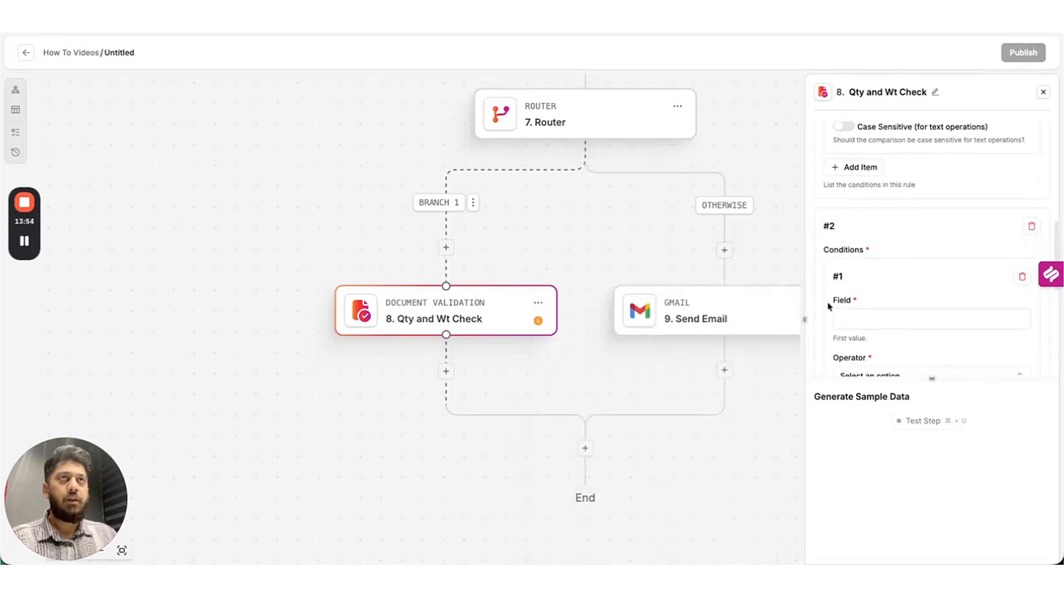
scroll(887, 310, down, 2)
click(866, 233)
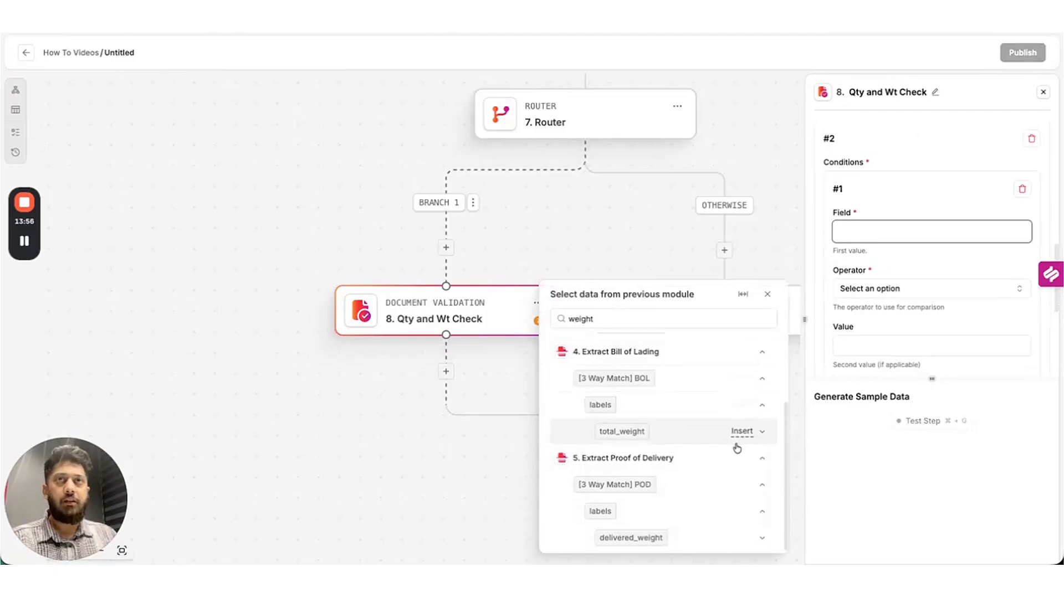
click(741, 432)
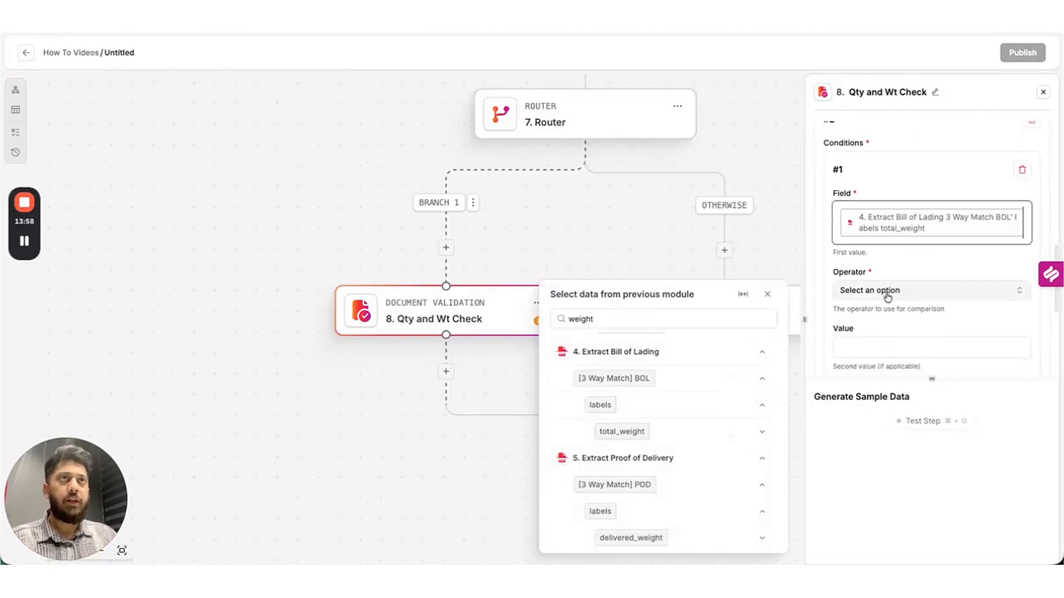
click(887, 291)
text(number)
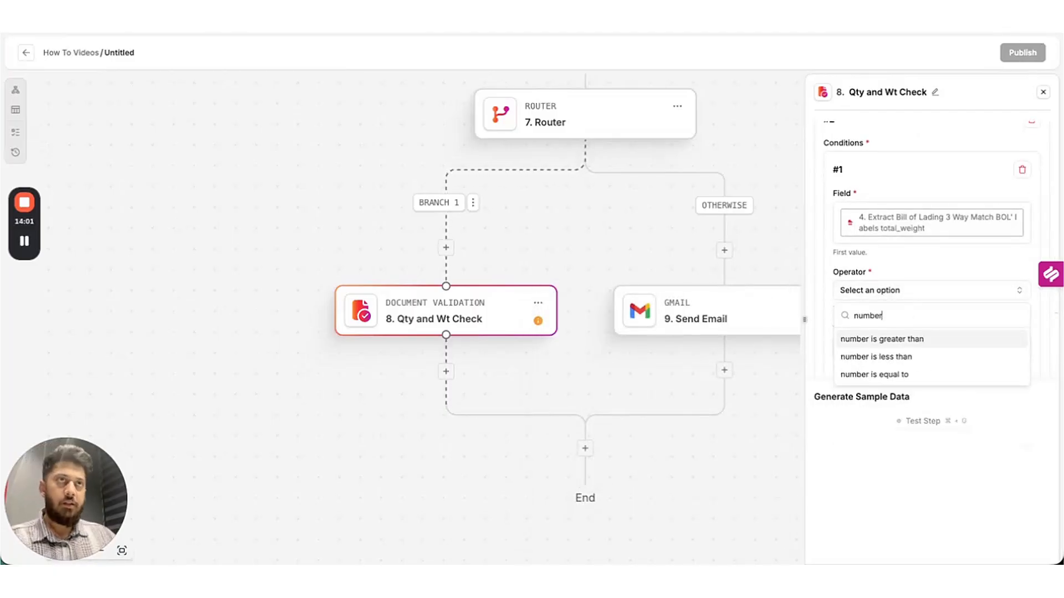
click(918, 375)
scroll(931, 310, down, 1)
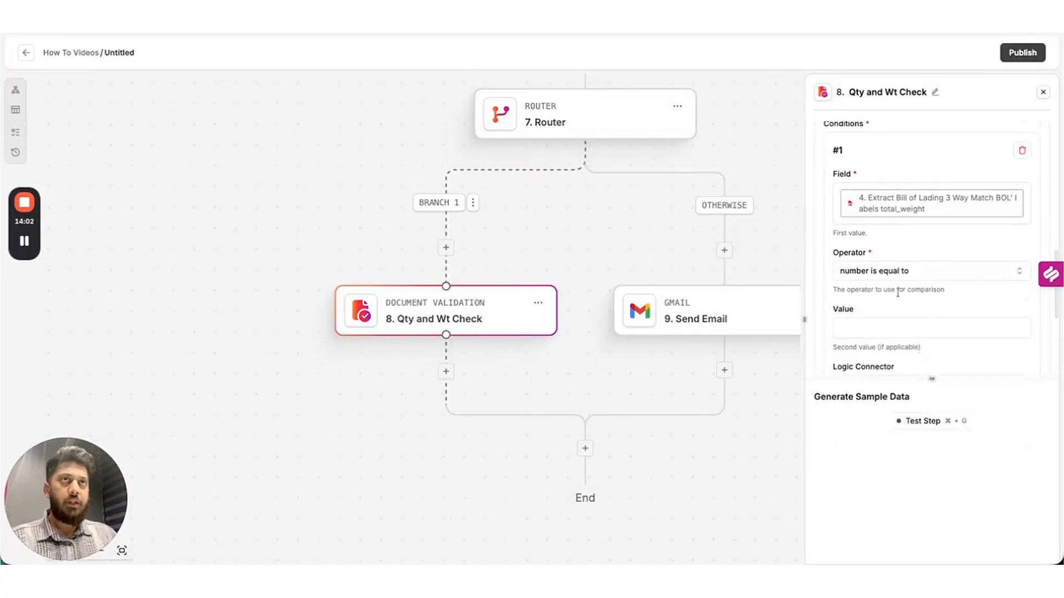
click(875, 328)
scroll(715, 373, up, 3)
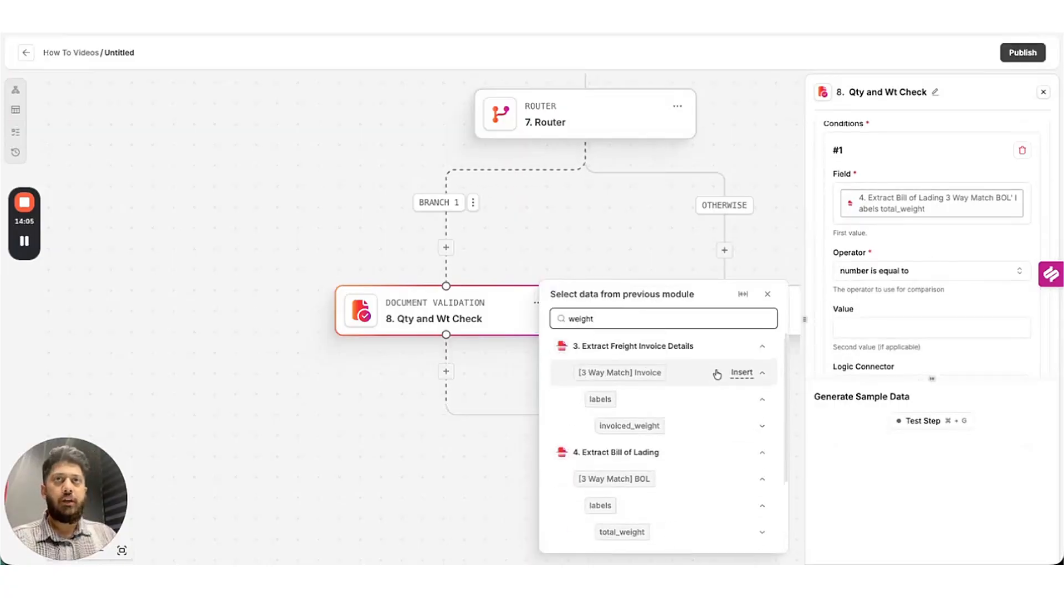
click(735, 425)
scroll(935, 291, down, 4)
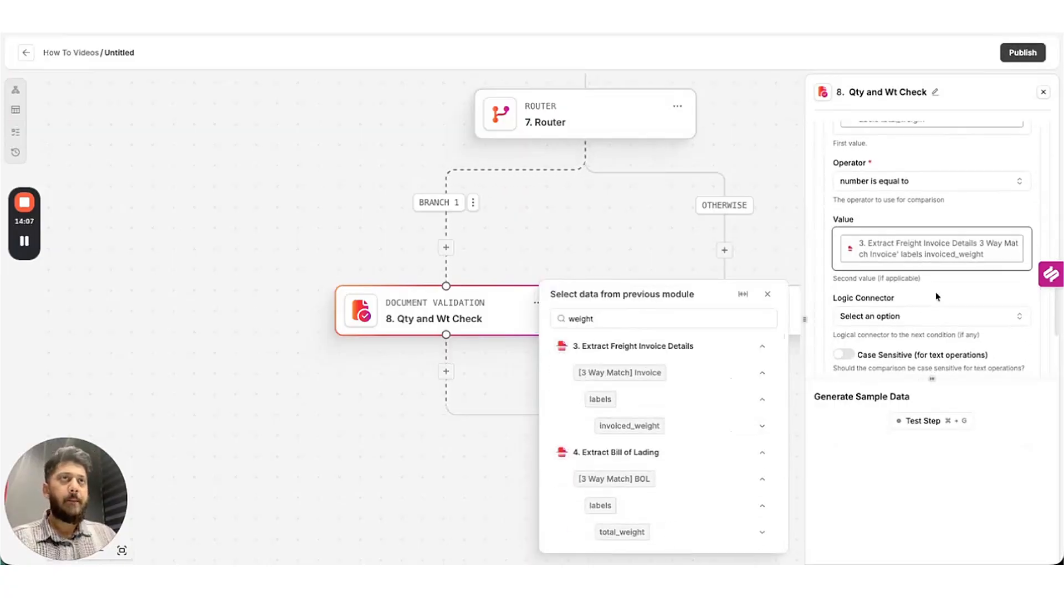
scroll(936, 291, down, 1)
Add rule #3 requiring Bill of Lading total_pallets to numerically equal Proof of Delivery delivered_pallets.
click(852, 259)
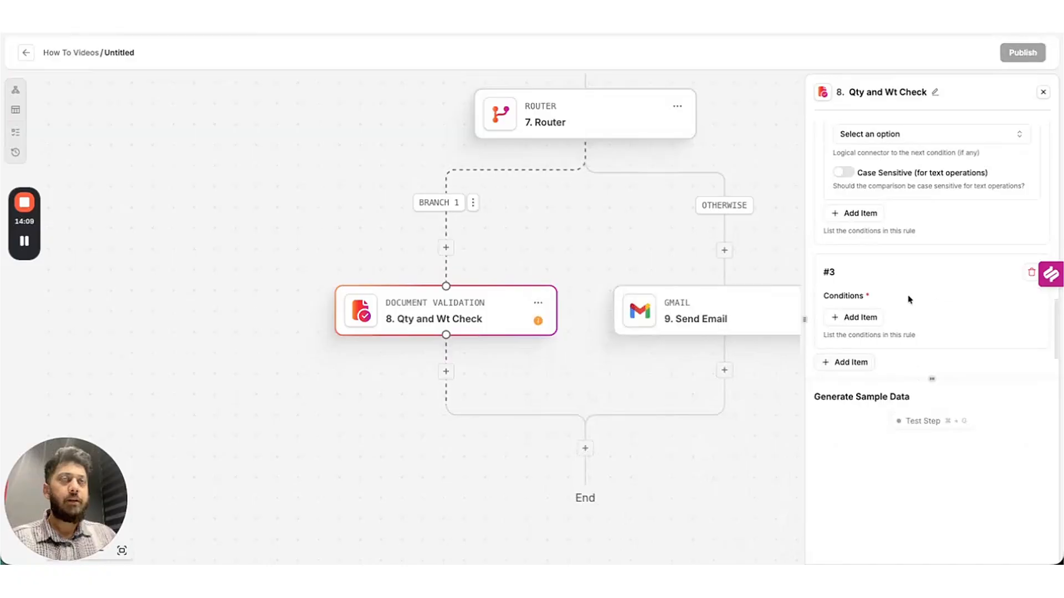
click(856, 230)
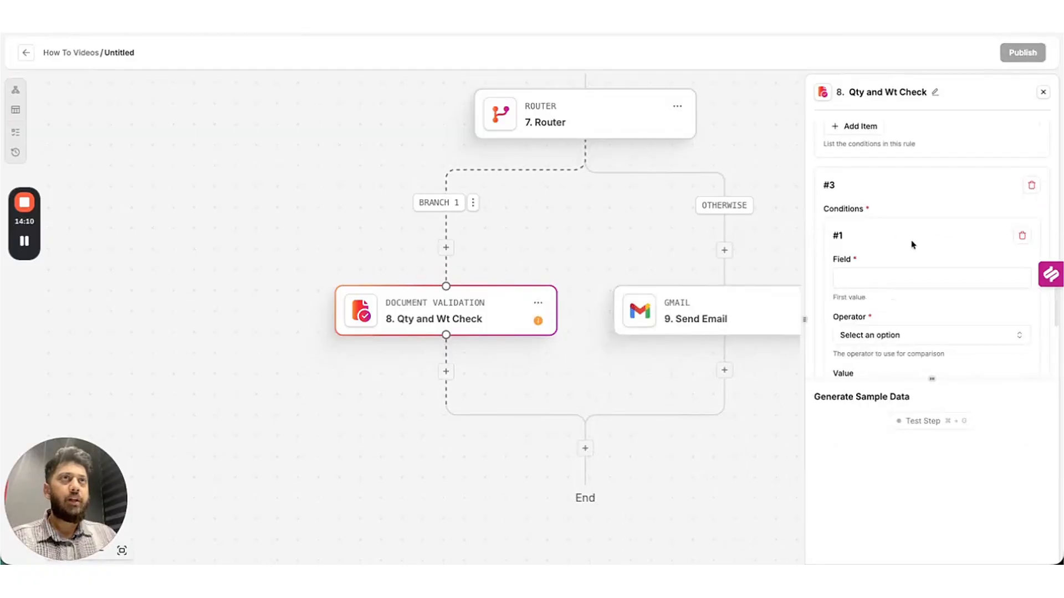
click(865, 277)
text(pai)
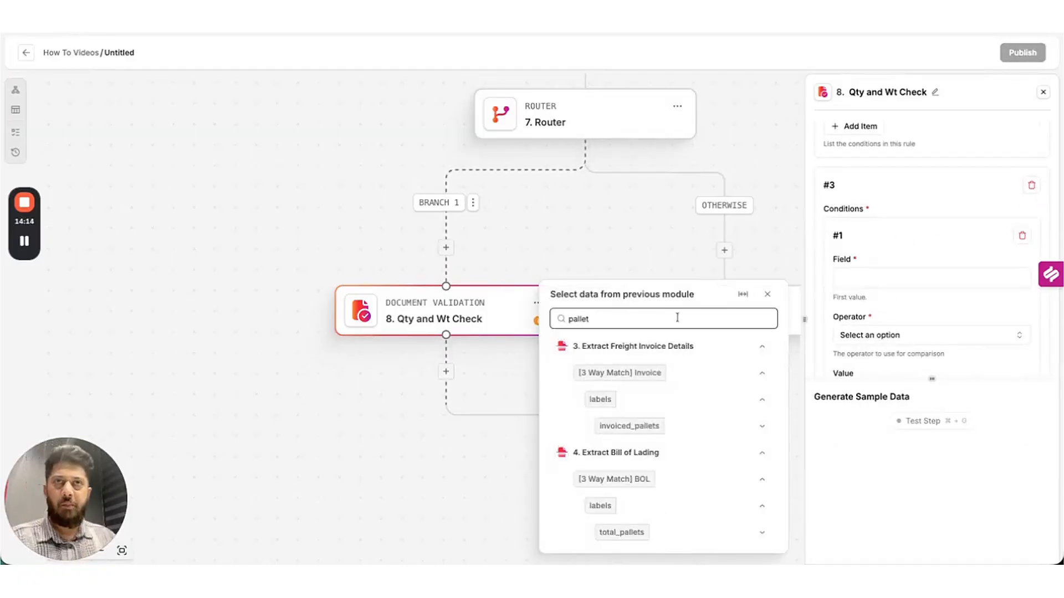
scroll(724, 435, down, 2)
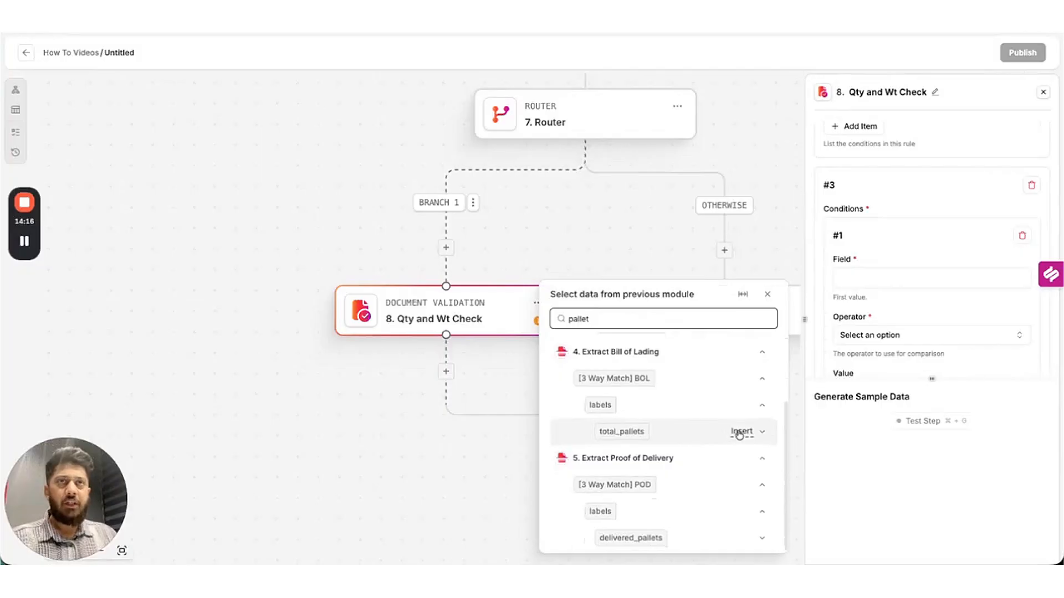
click(740, 432)
scroll(931, 250, down, 2)
click(887, 265)
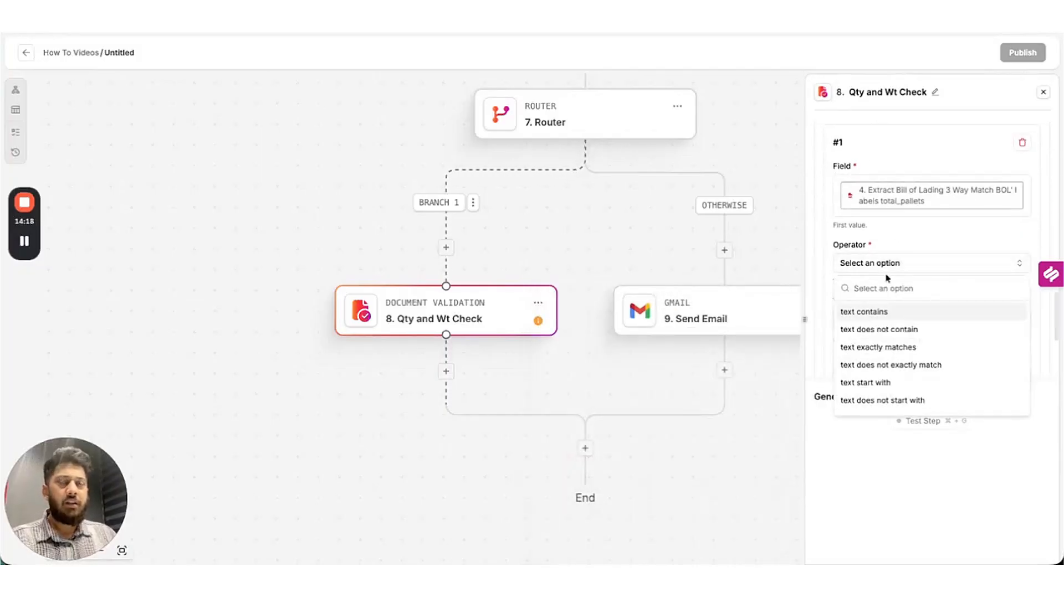
text(equal)
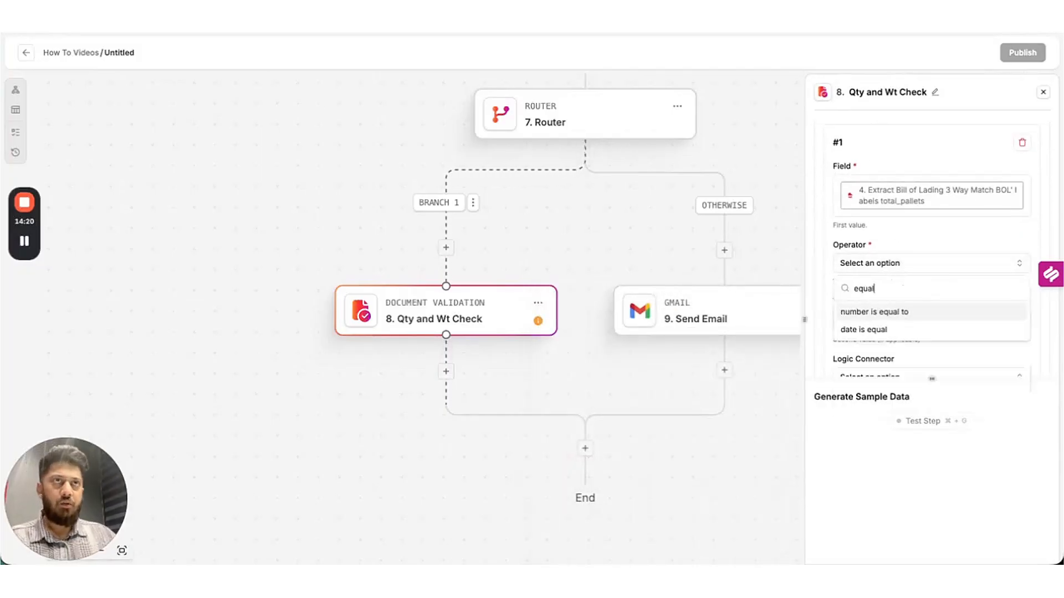
click(874, 312)
click(875, 299)
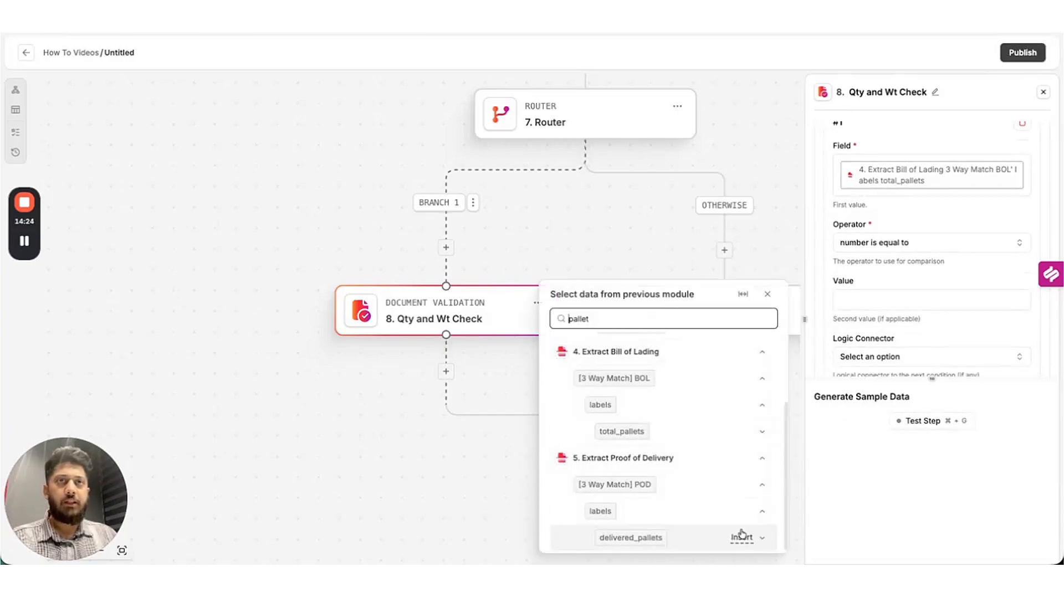
click(743, 537)
scroll(939, 257, down, 5)
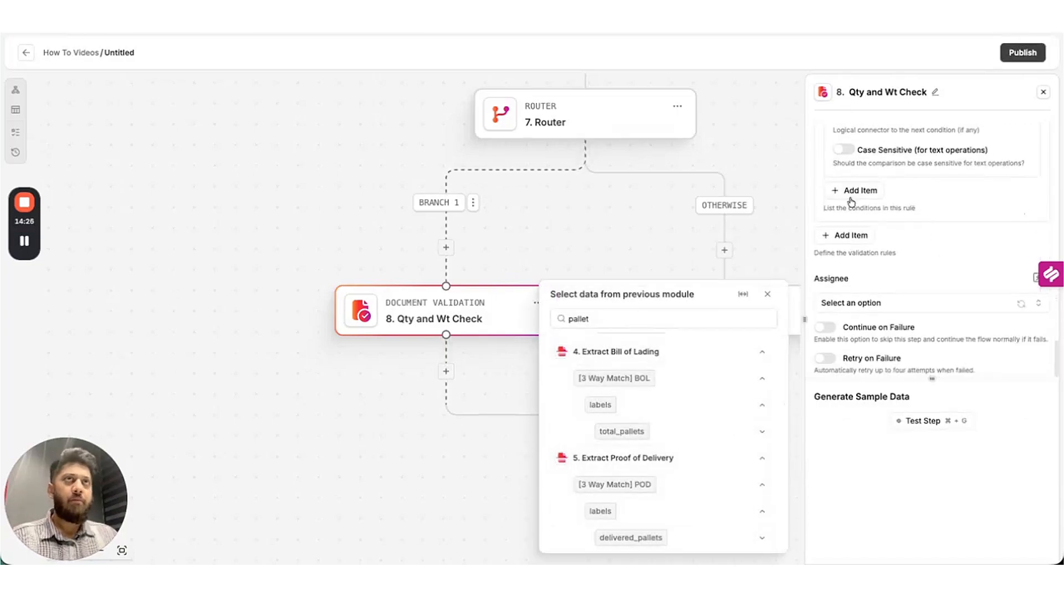
Add rule #4: BOL total_pieces 'number is equal to' POD delivered_pieces.
click(842, 236)
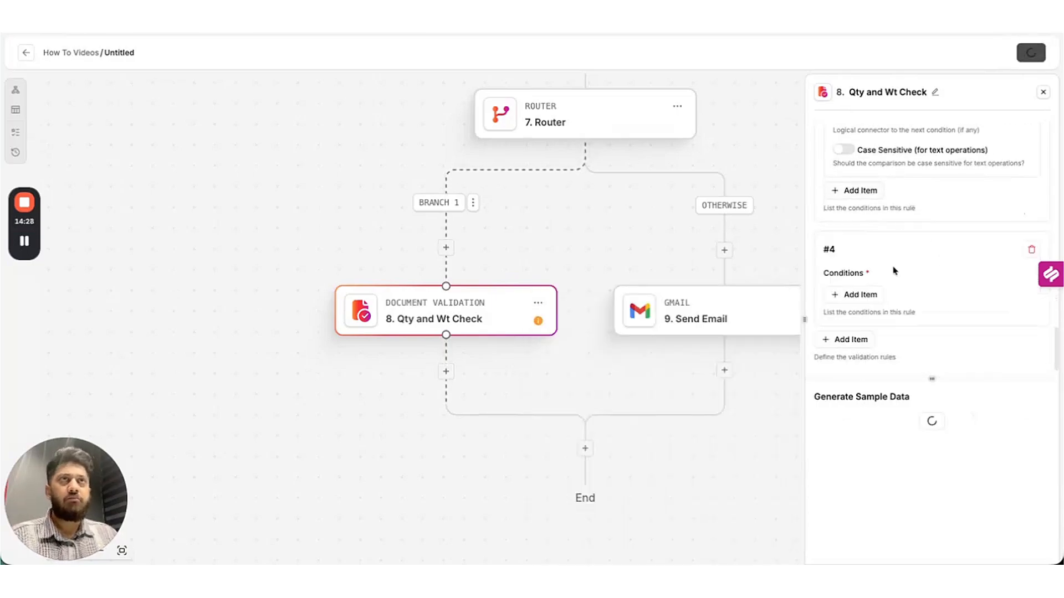
click(860, 294)
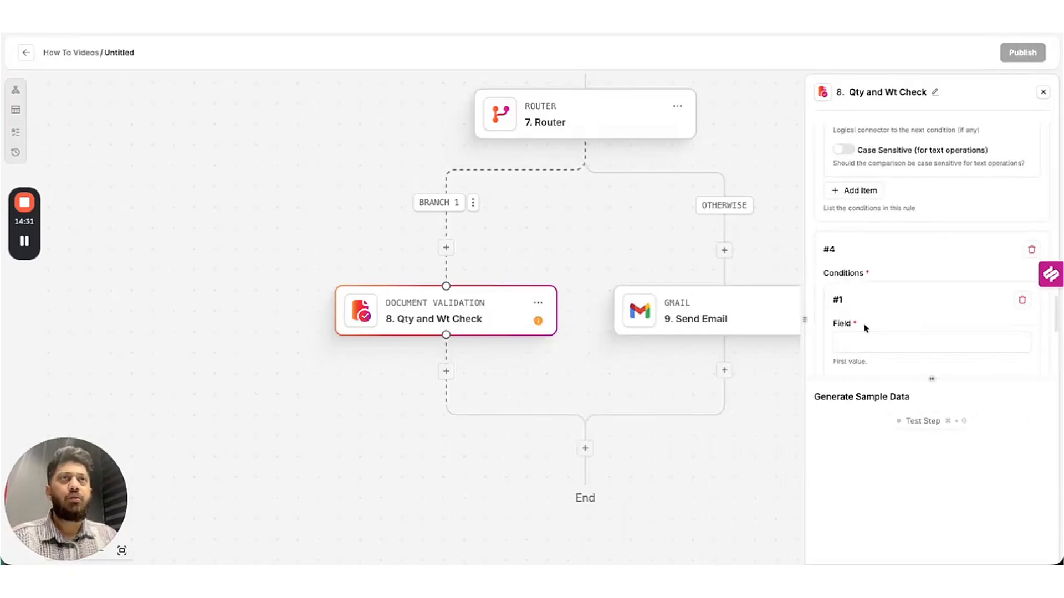
scroll(866, 328, down, 3)
click(867, 265)
click(653, 316)
key(ctrl+a)
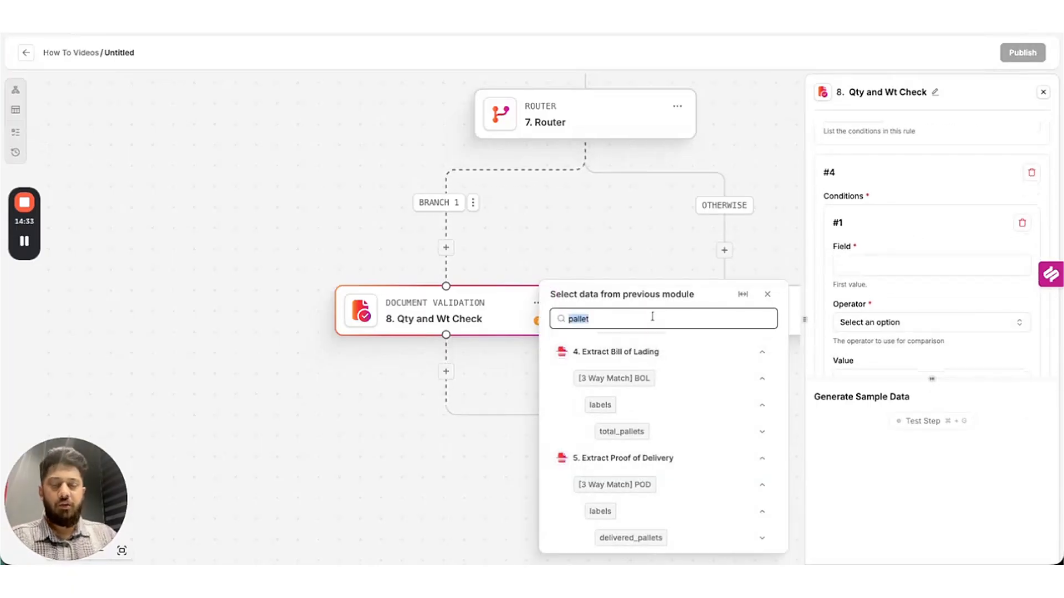
text(pie)
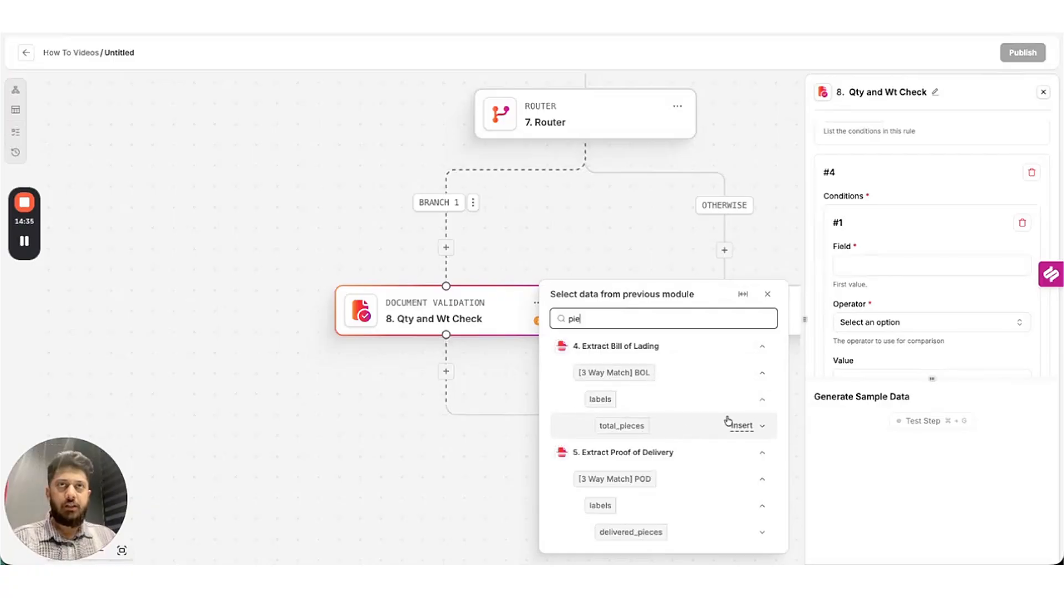
click(737, 427)
scroll(913, 260, down, 2)
click(915, 260)
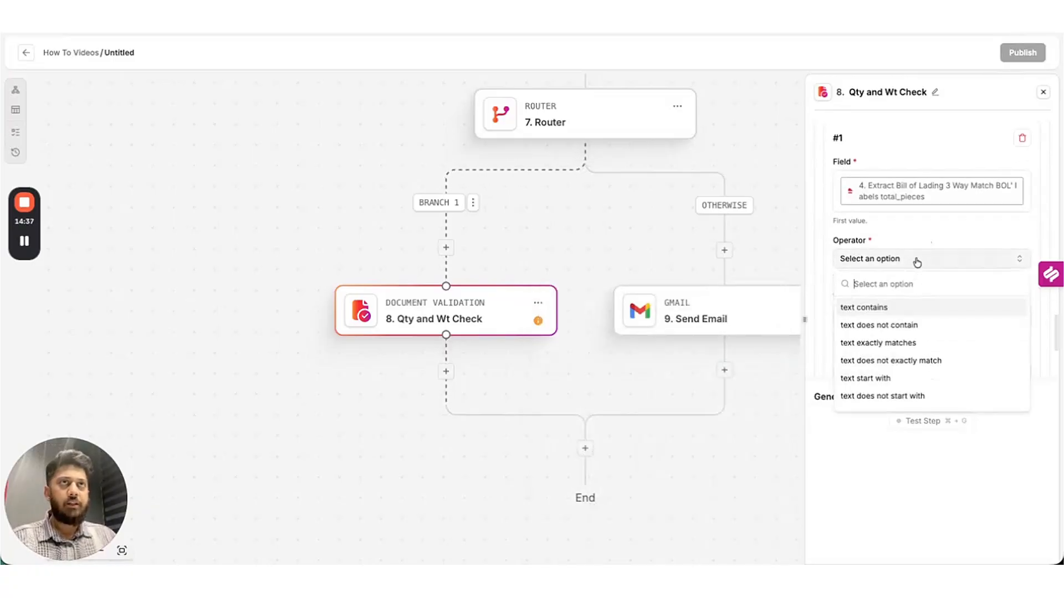
text(equal)
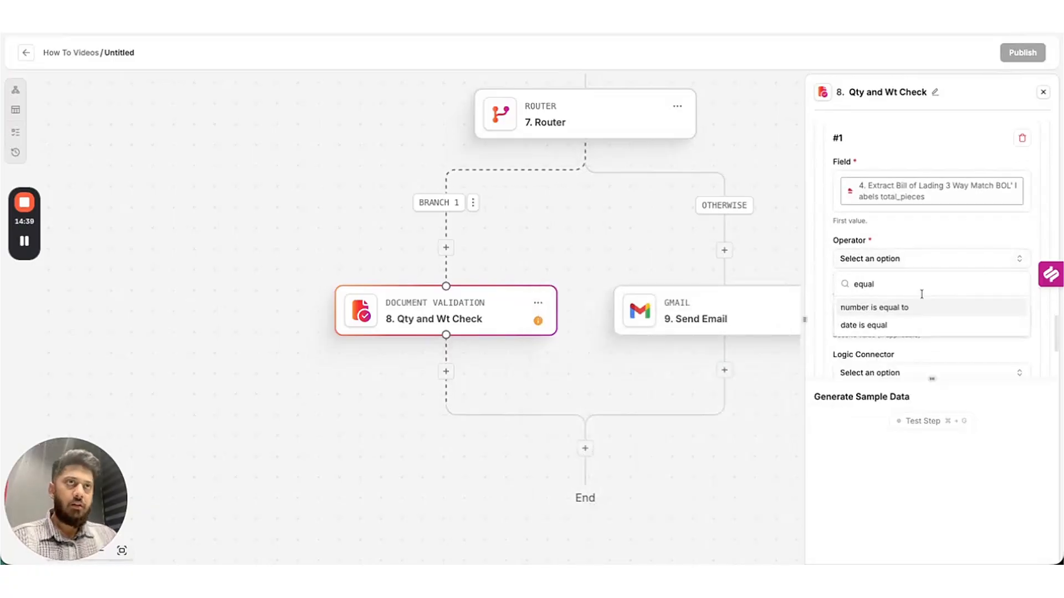
click(909, 307)
click(880, 313)
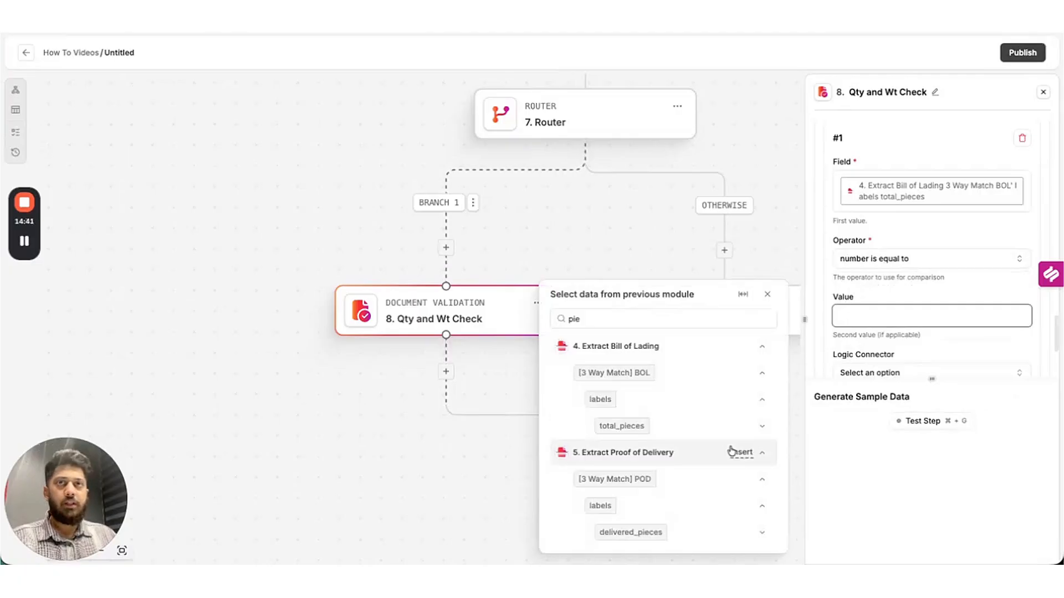
click(743, 533)
scroll(947, 299, down, 4)
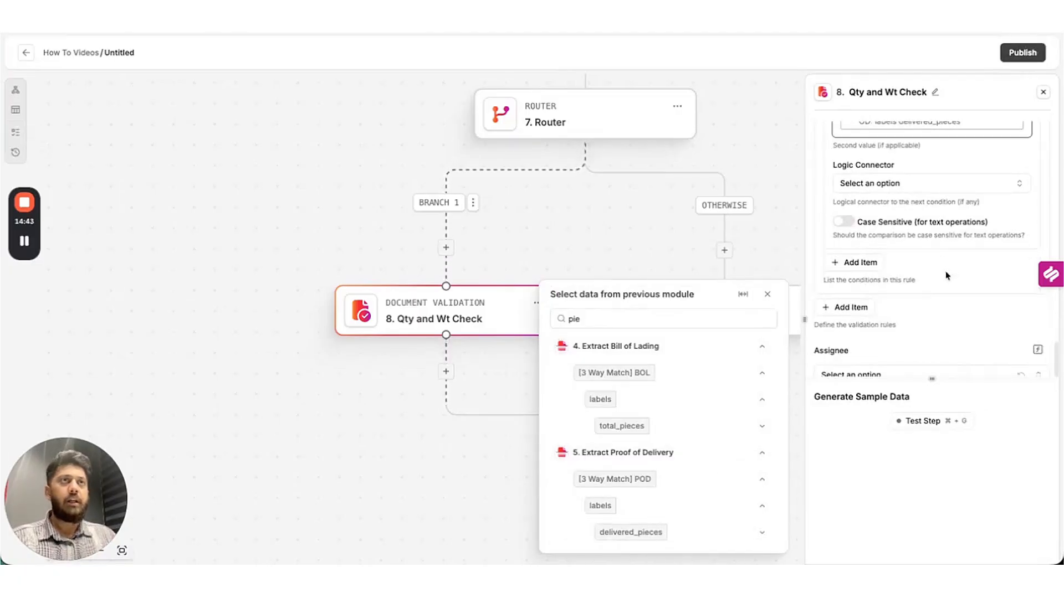
Run Test Step to confirm all four rules return true, then assign the check to a team member.
click(923, 419)
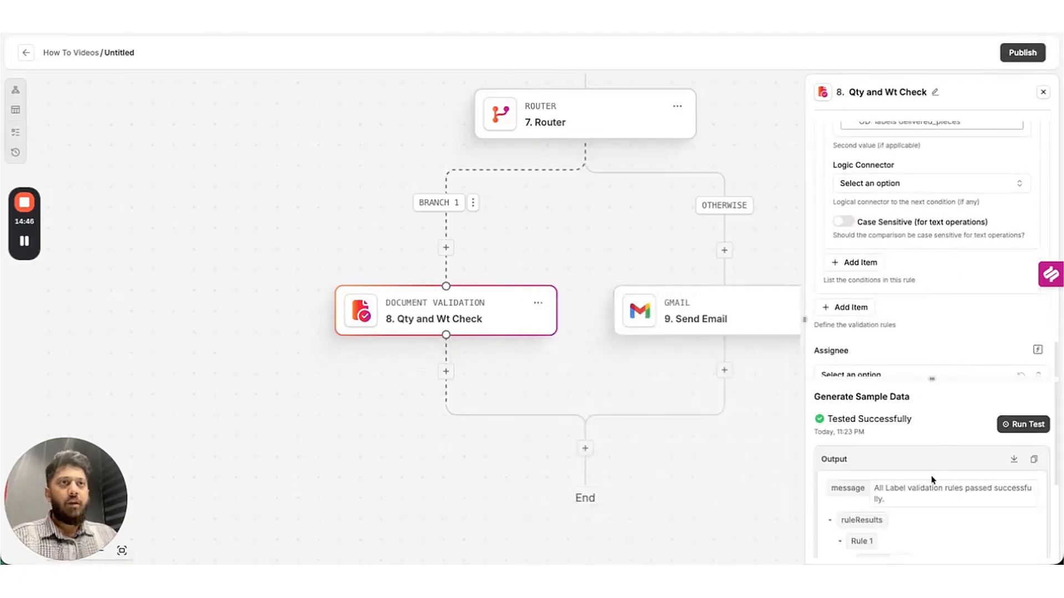
scroll(958, 465, down, 5)
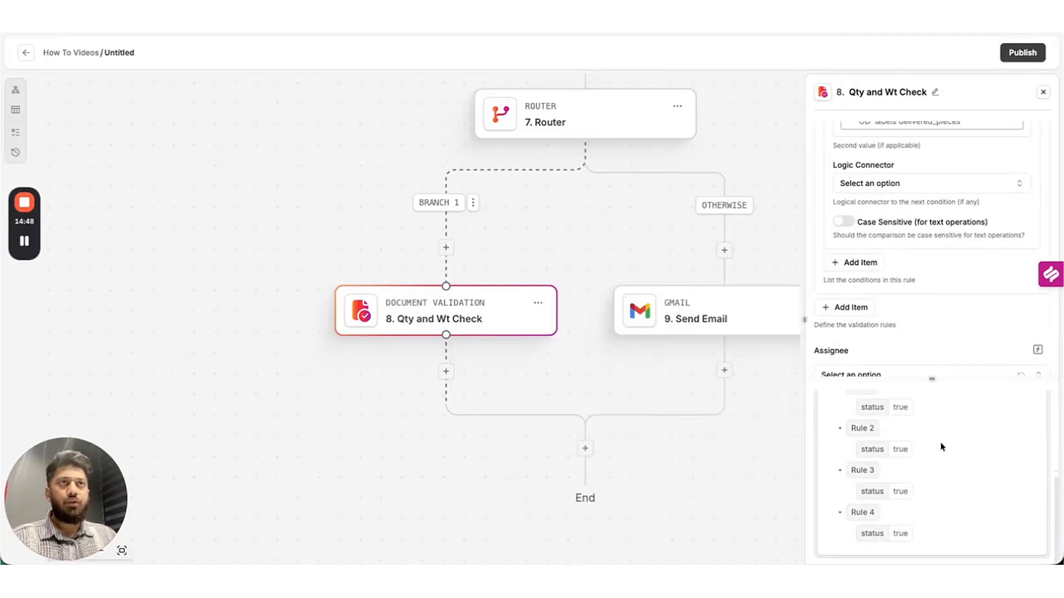
scroll(932, 332, down, 1)
click(905, 304)
click(873, 350)
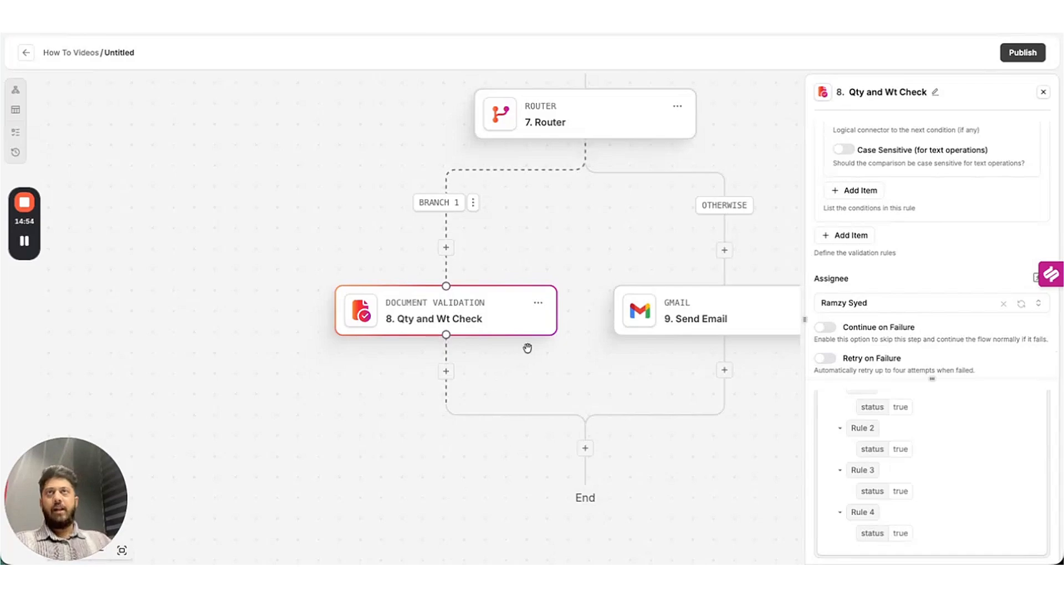
Add a Router step (9. Router) after the Qty and Wt Check.
click(447, 372)
text(route)
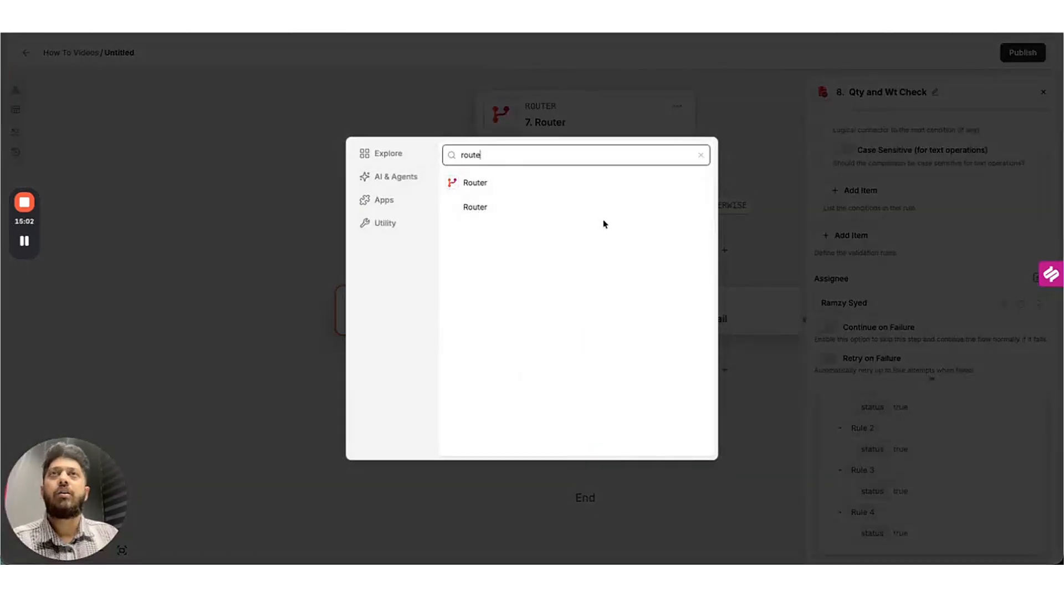
click(606, 209)
click(470, 311)
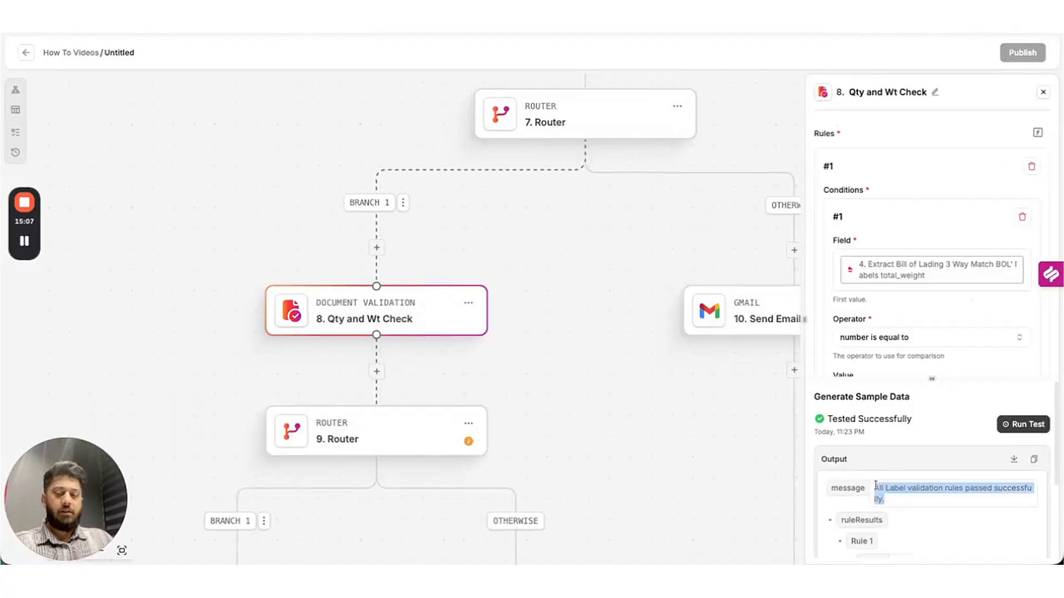
click(382, 424)
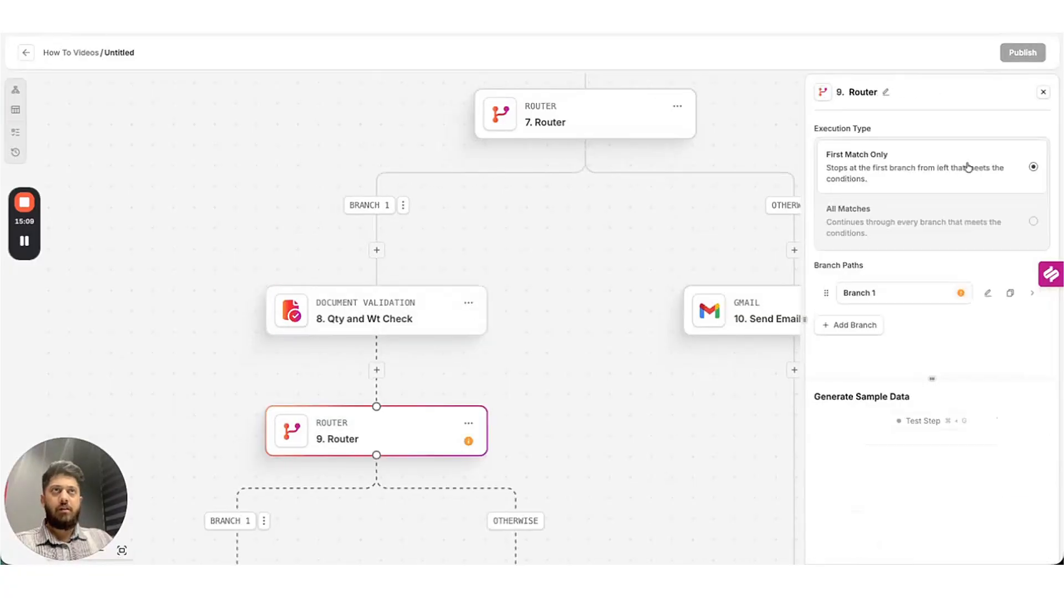
Make Branch 1 match 8. Qty and Wt Check message to 'All label validation rules passed successfully.'.
click(916, 286)
click(901, 165)
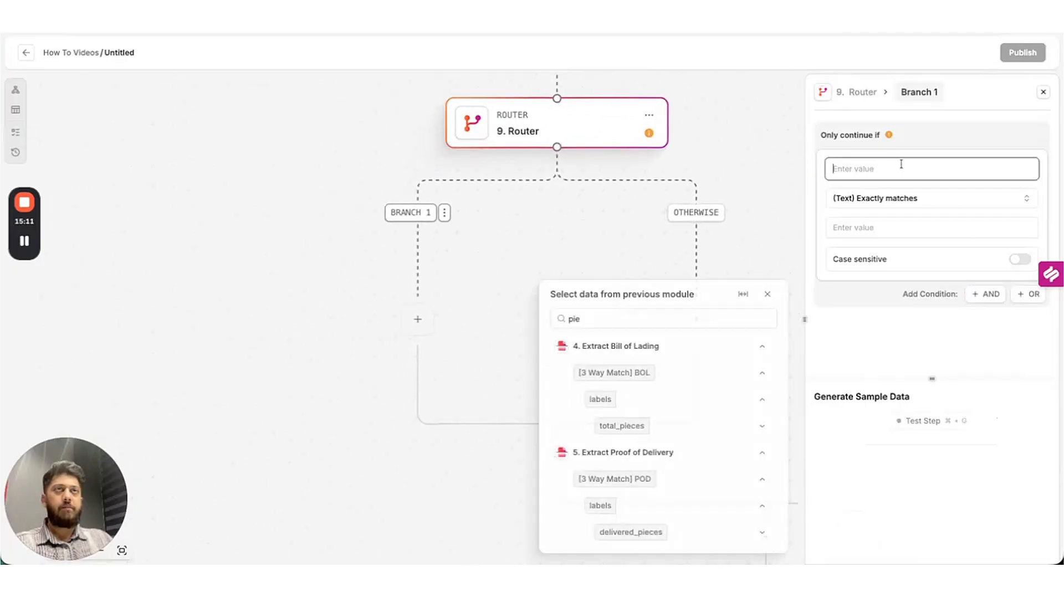
click(654, 327)
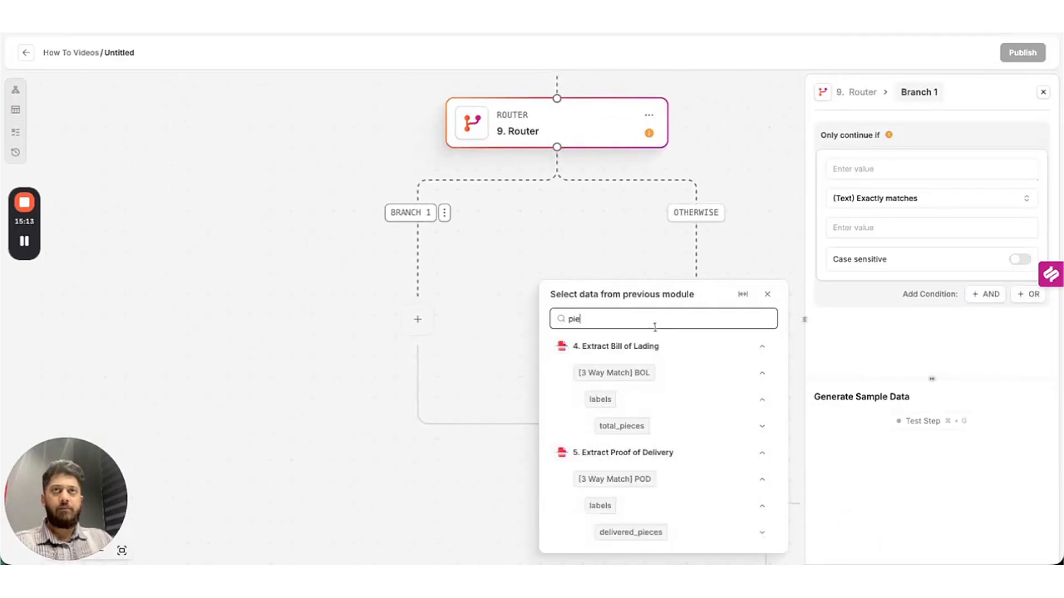
key(BackSpace)
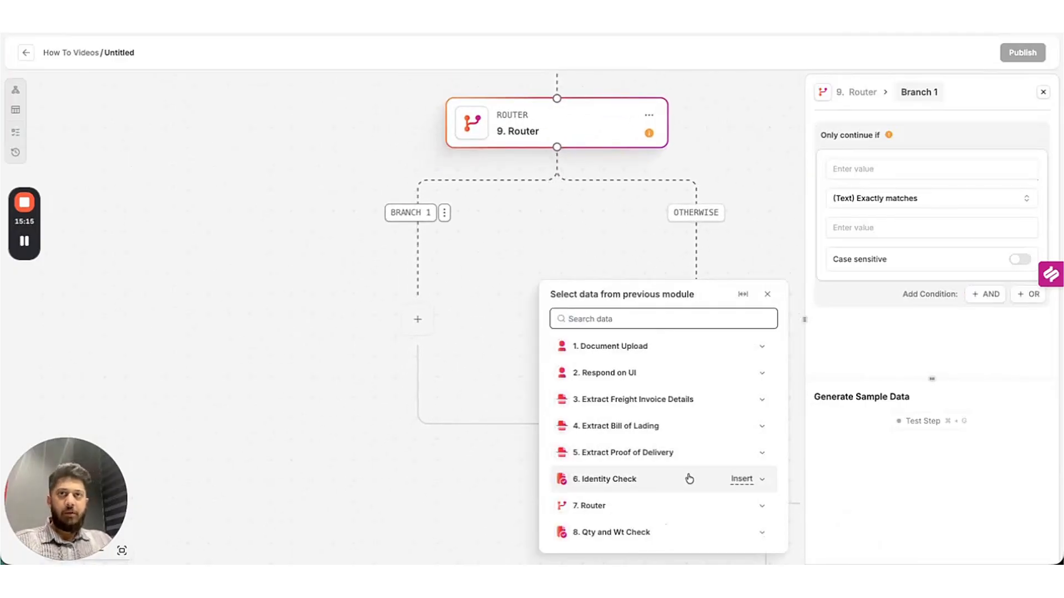
click(759, 532)
scroll(682, 471, down, 1)
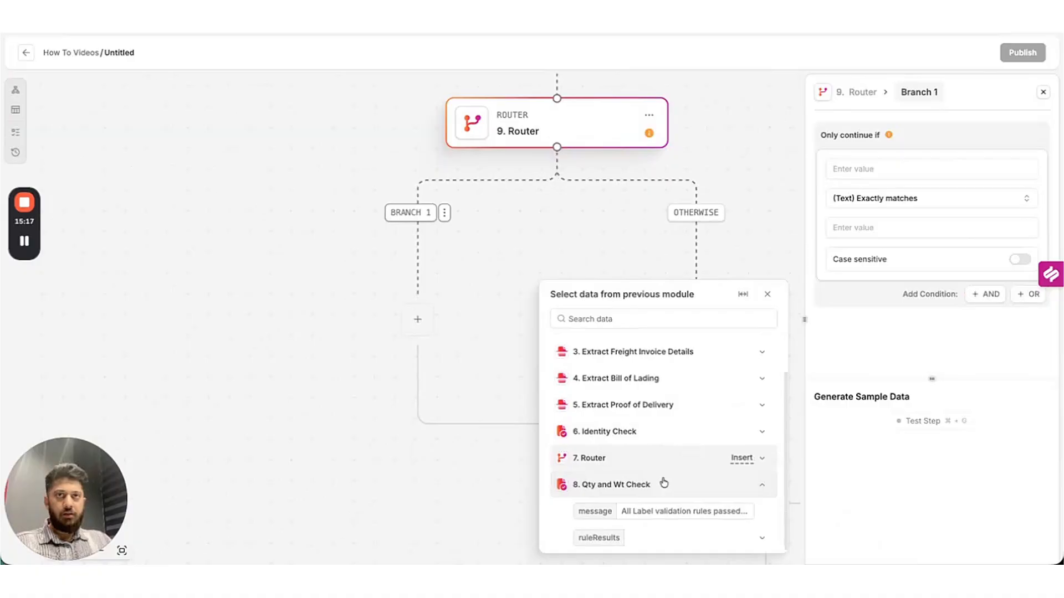
click(715, 513)
click(892, 235)
text(All Label validation rules passed successfully.)
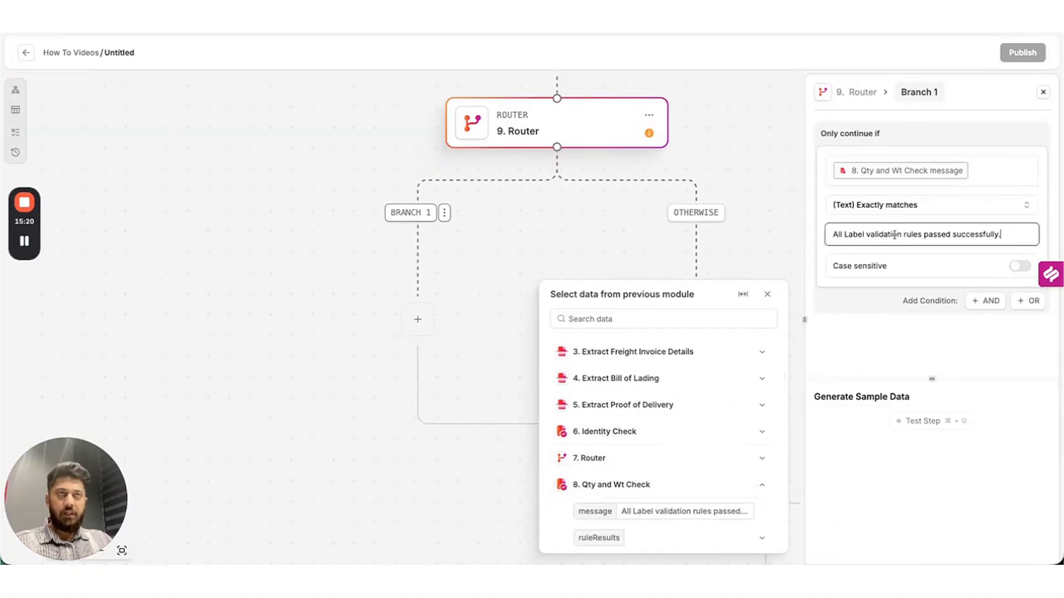
click(925, 424)
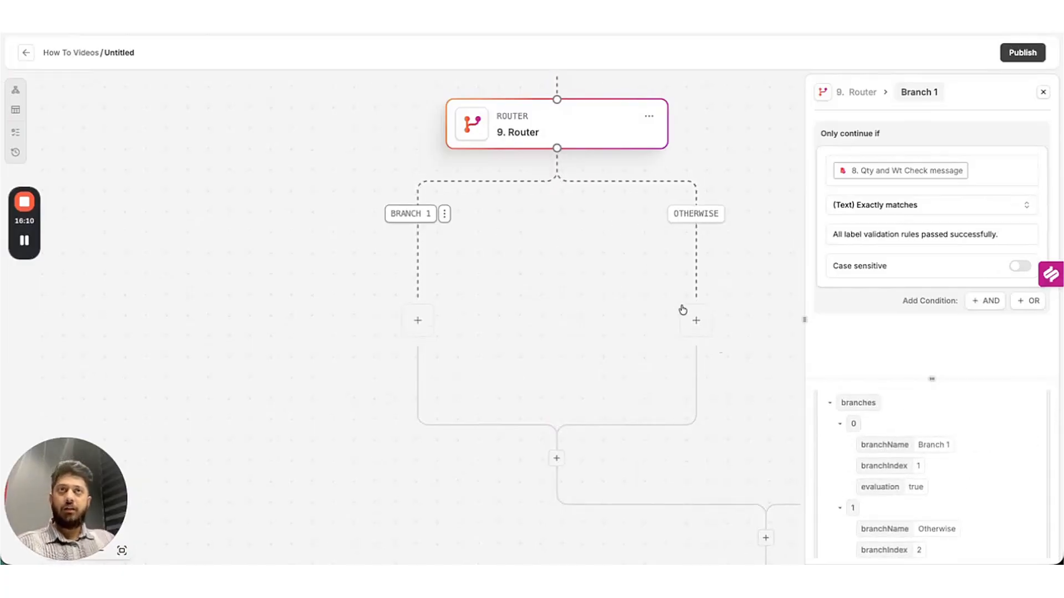
Zoom out until the whole workflow fits, dismiss the emoji picker, and select the 10. Send Email step.
scroll(698, 263, up, 6)
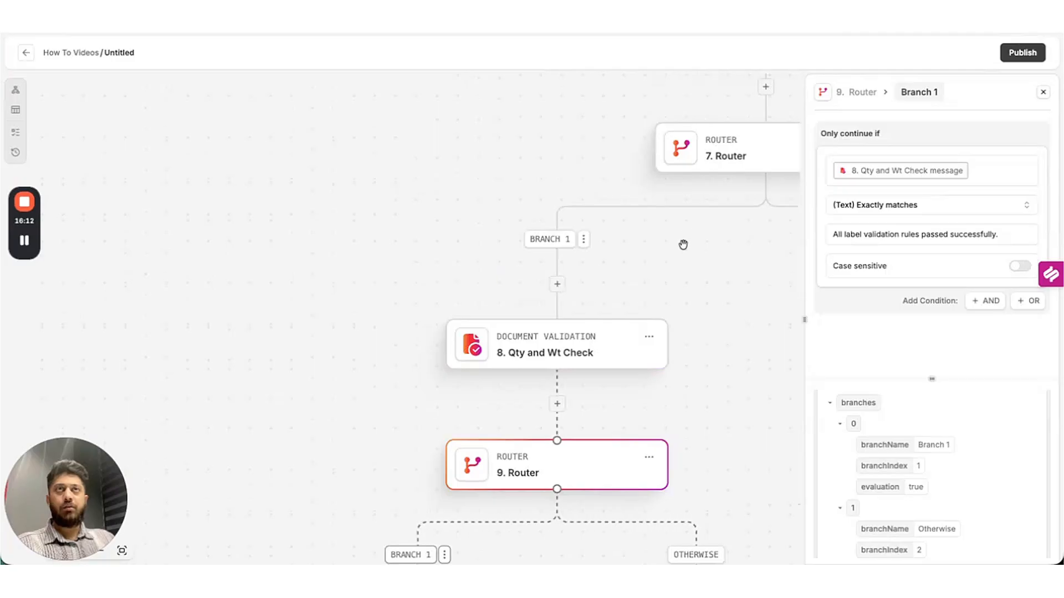
scroll(686, 265, down, 2)
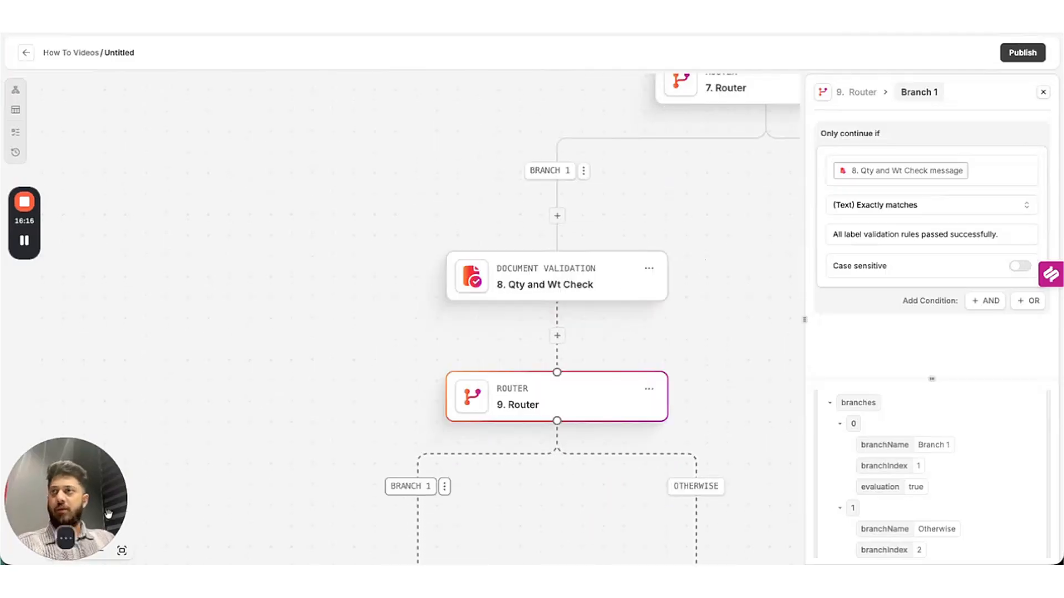
drag(87, 479, 87, 364)
key(ctrl+super+space)
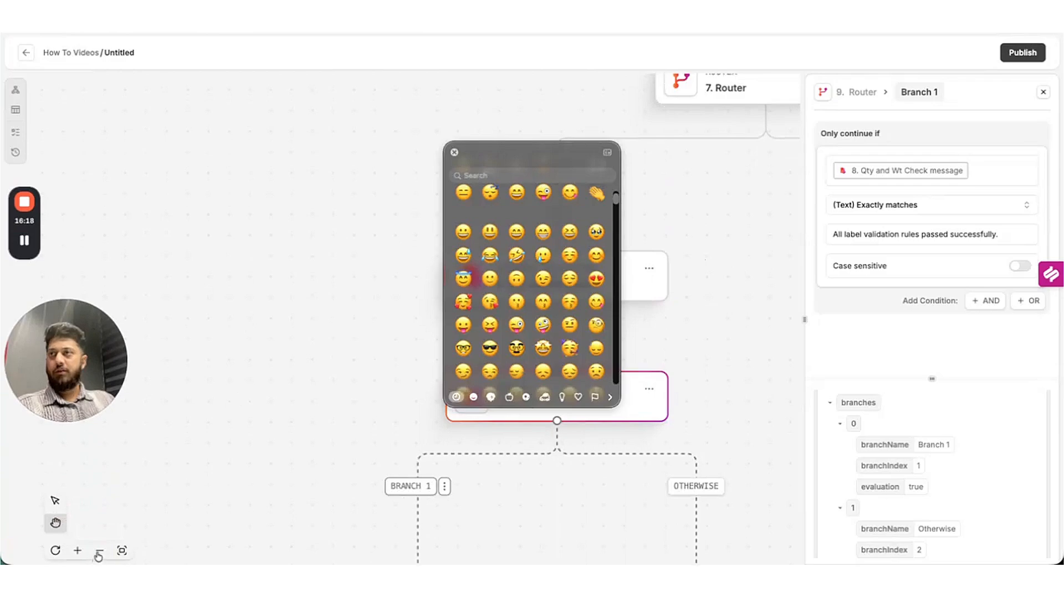
click(99, 551)
click(99, 551)
click(100, 551)
click(99, 551)
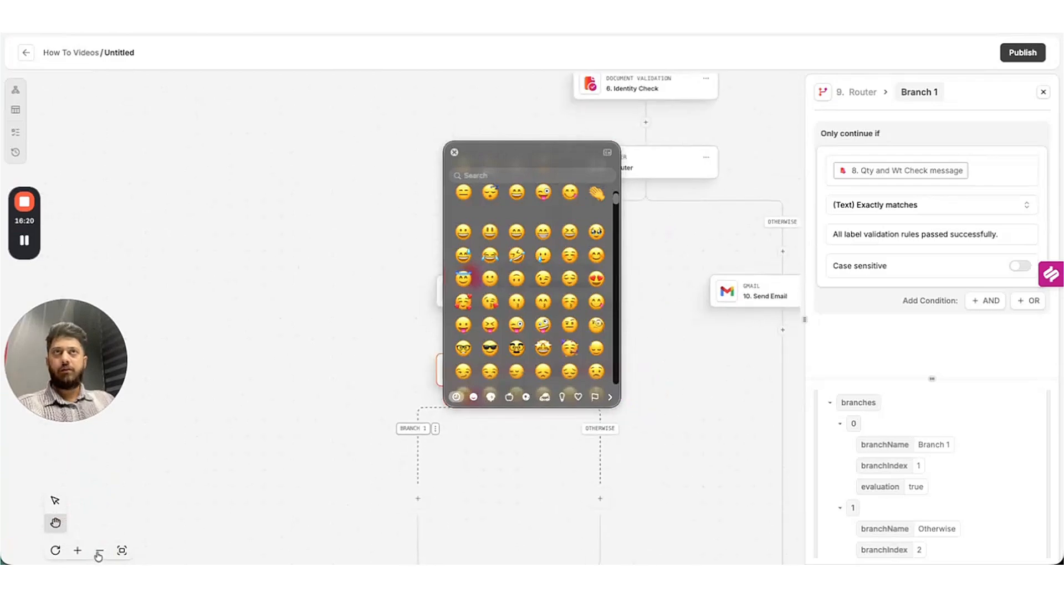
click(99, 552)
click(99, 551)
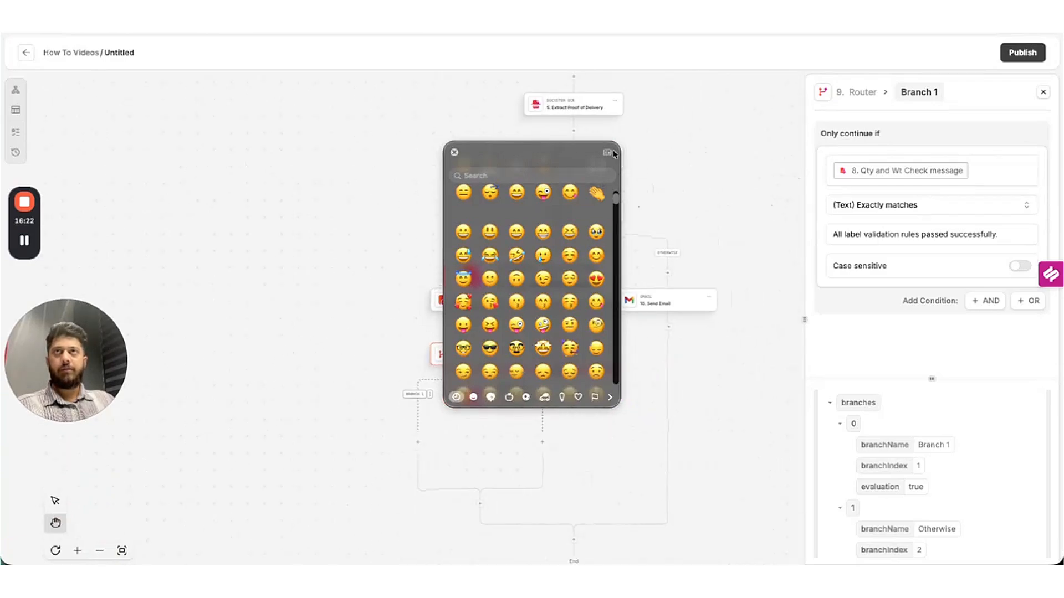
click(454, 151)
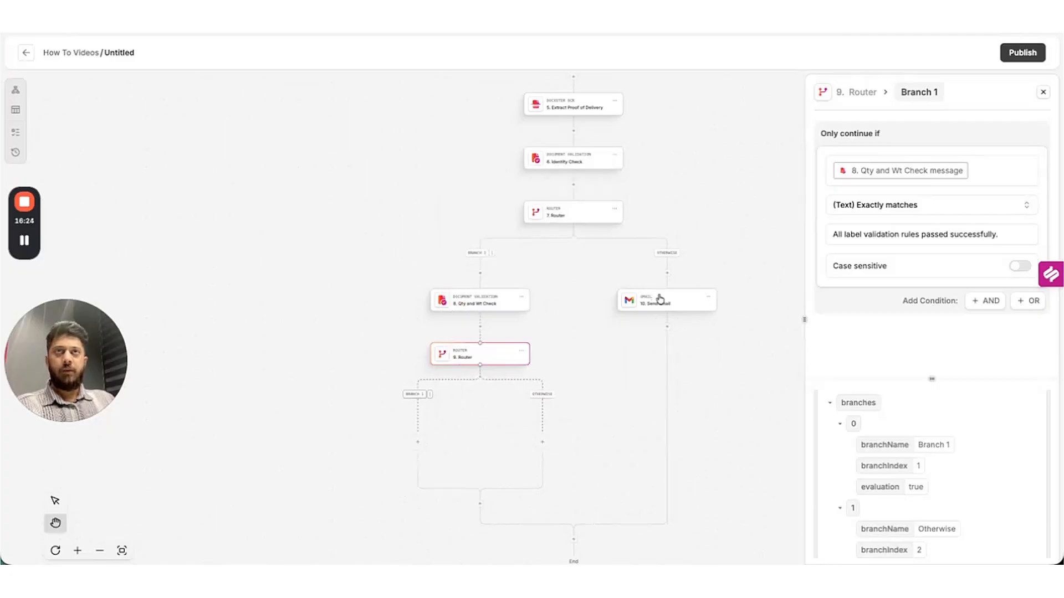
click(691, 300)
Duplicate the 10. Send Email step and move the copy into 9. Router's Otherwise branch.
click(709, 297)
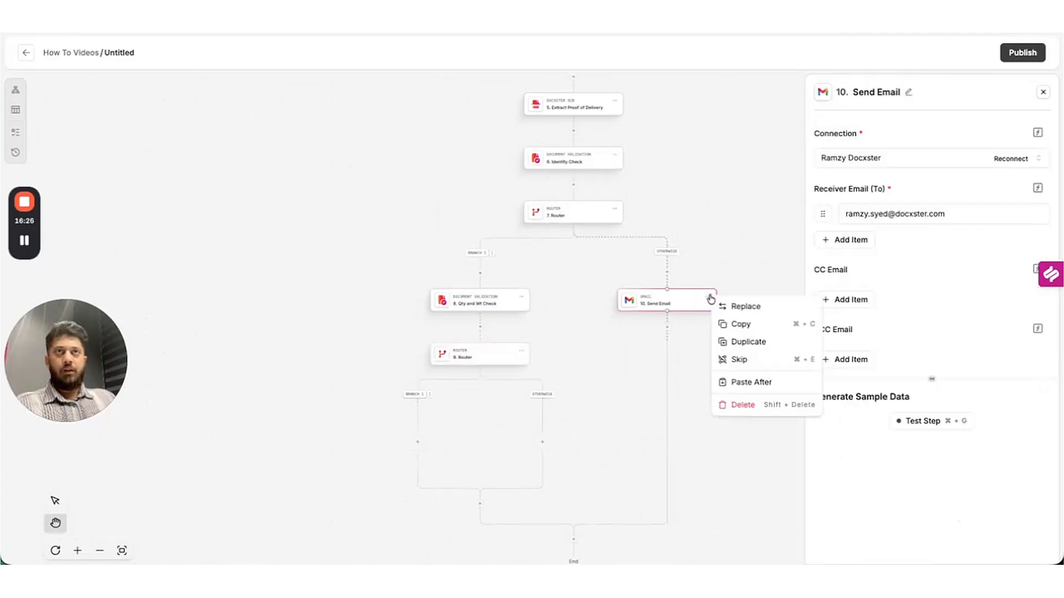
click(732, 341)
drag(672, 361, 543, 446)
In Send Email Copy, replace 'identity' with 'qty and wt' in both subject and body.
click(543, 446)
scroll(945, 236, down, 3)
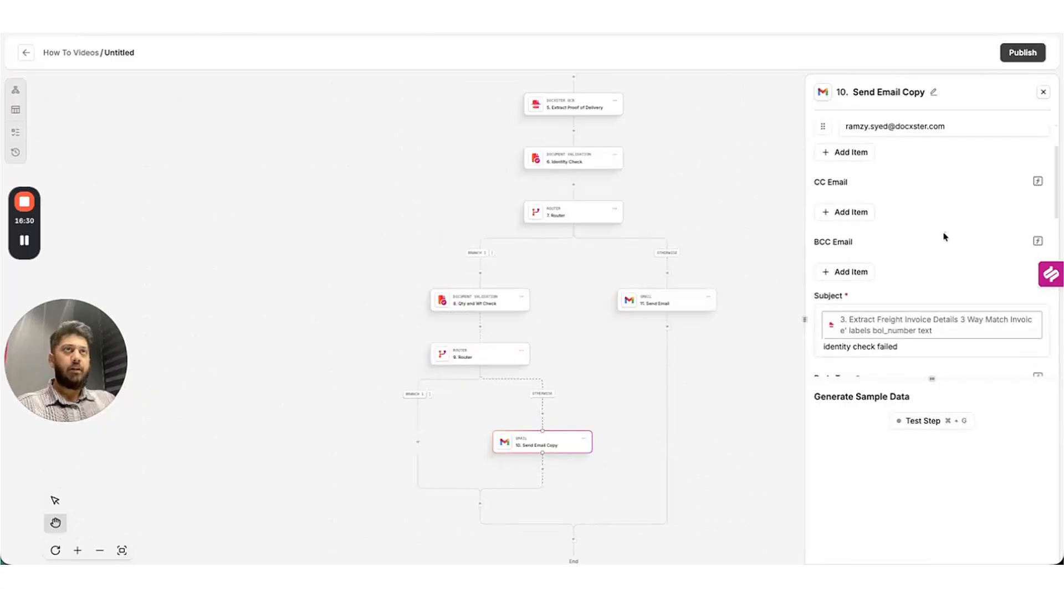
click(852, 280)
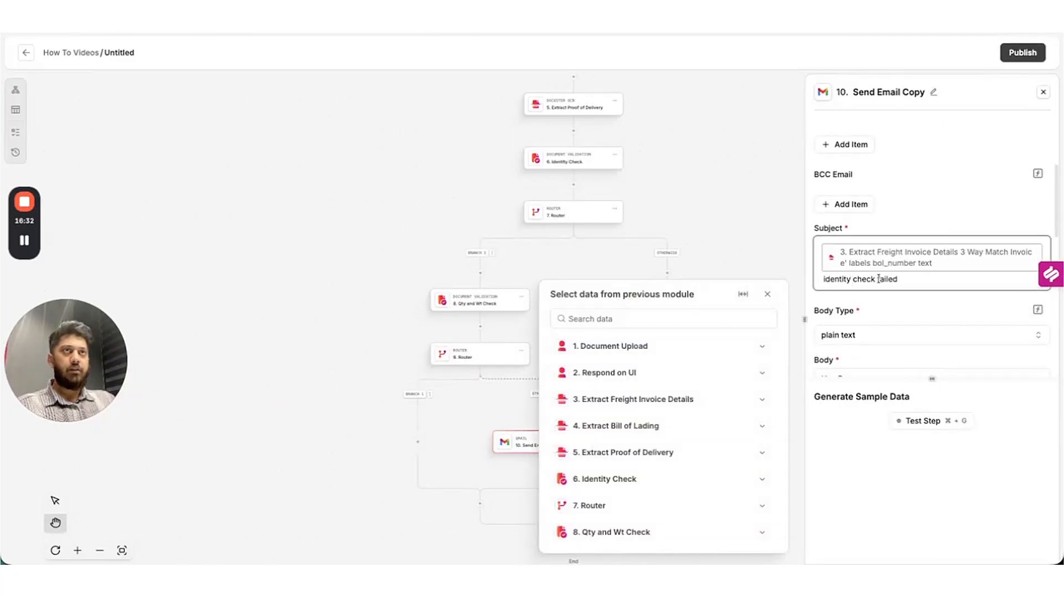
double_click(844, 281)
text(qty and)
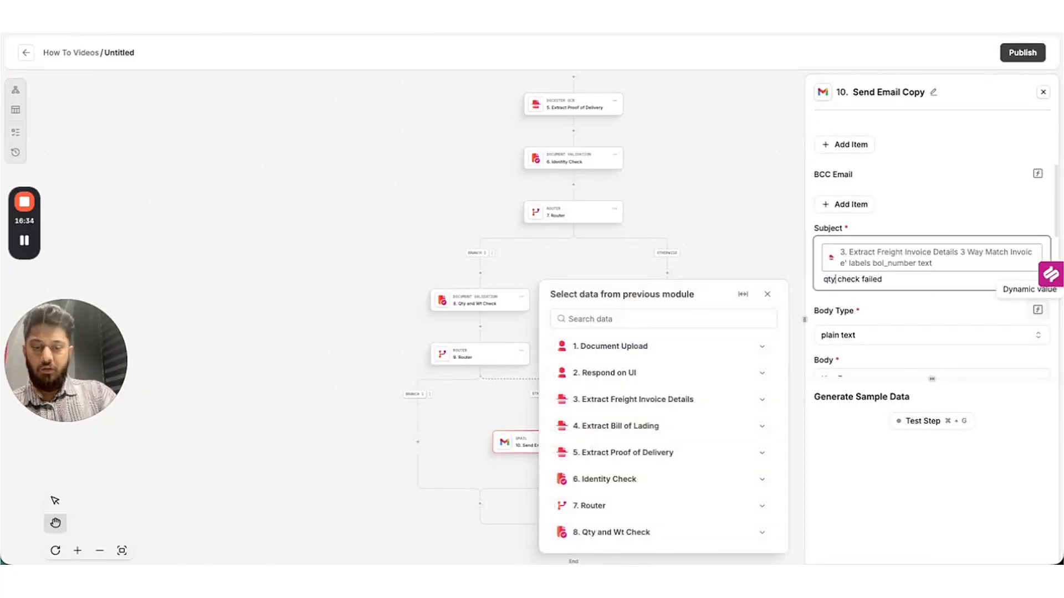
text( wt)
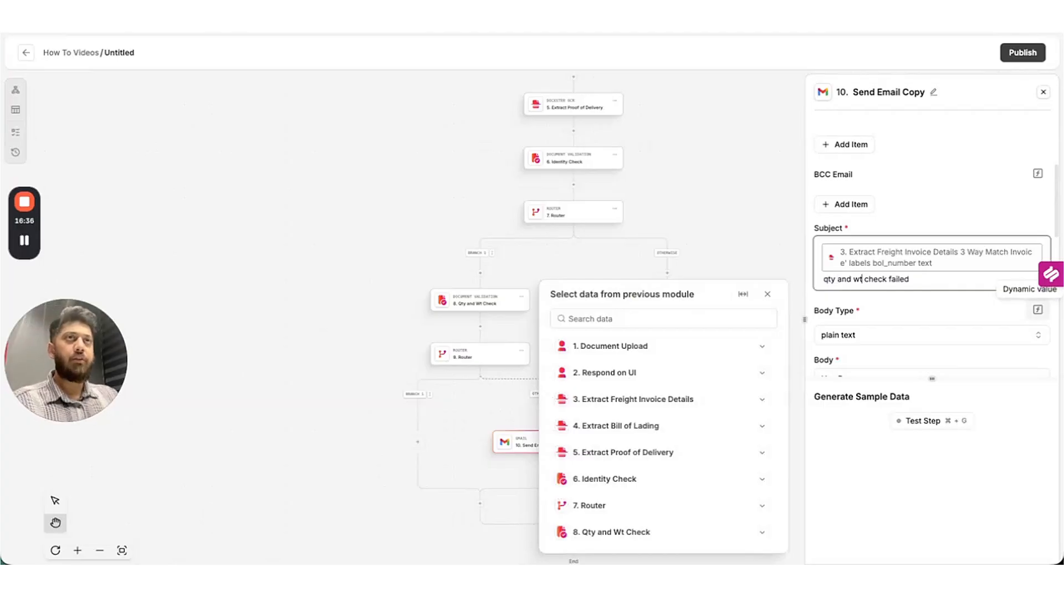
scroll(929, 309, down, 5)
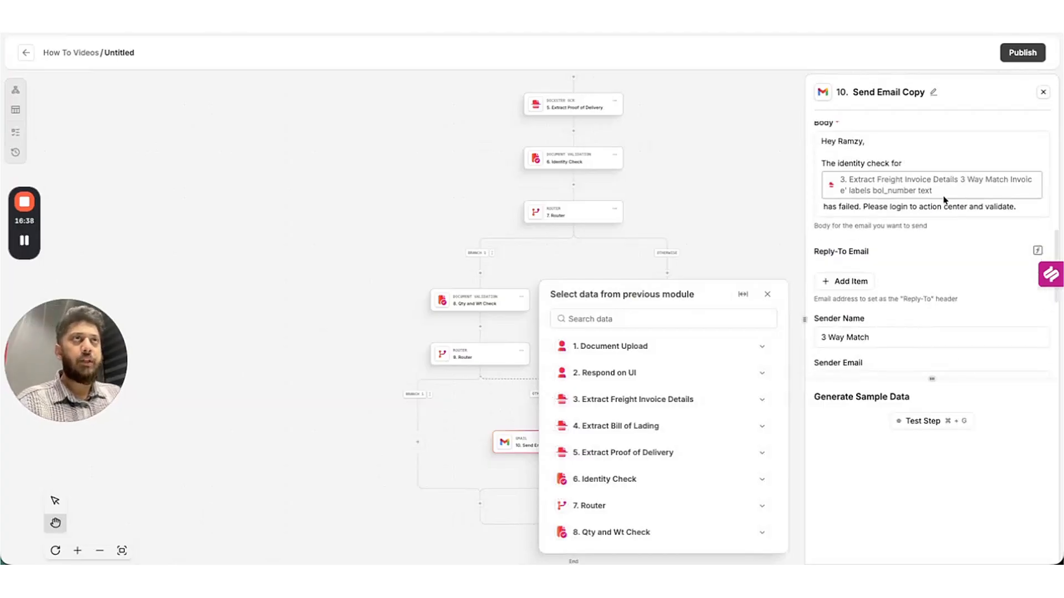
double_click(850, 164)
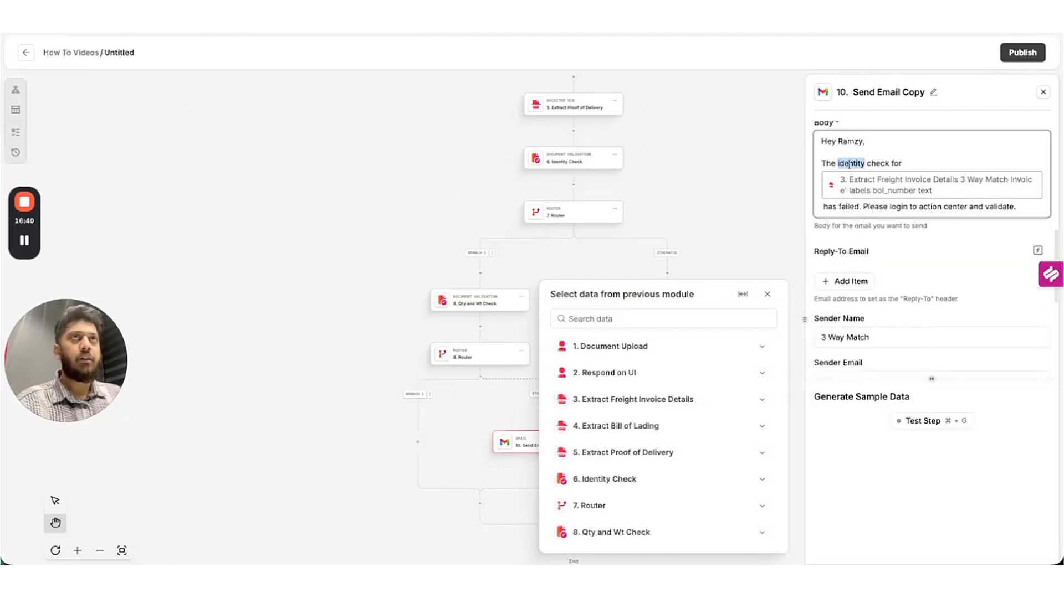
text(qty and )
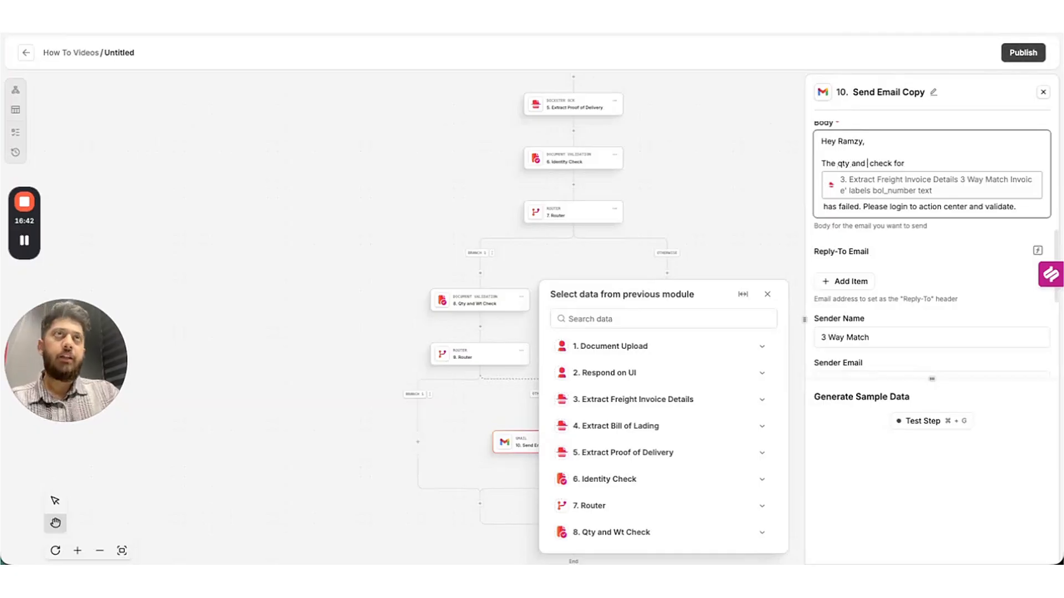
text(wt)
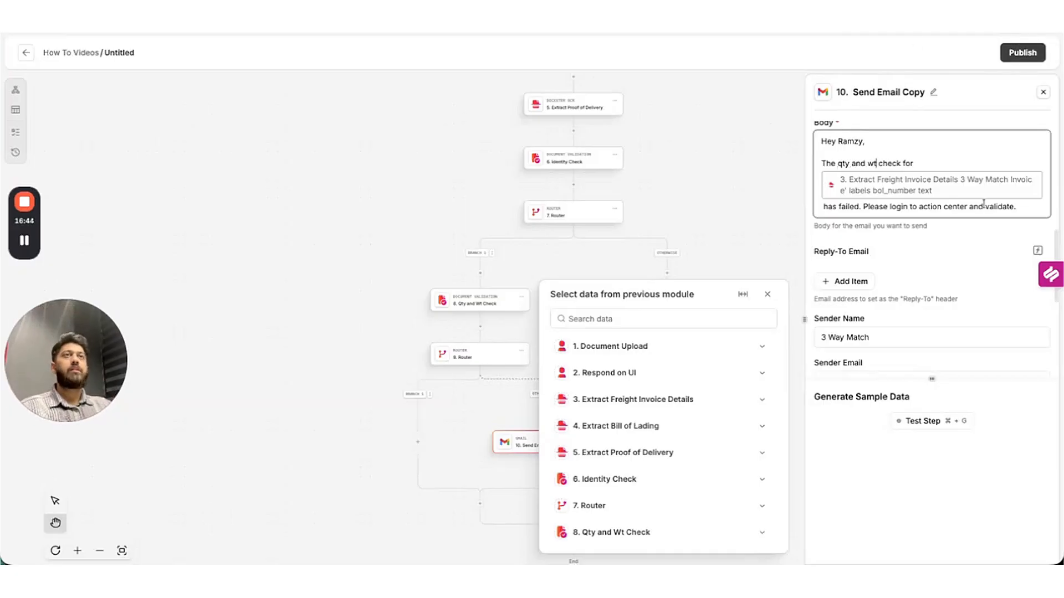
click(760, 237)
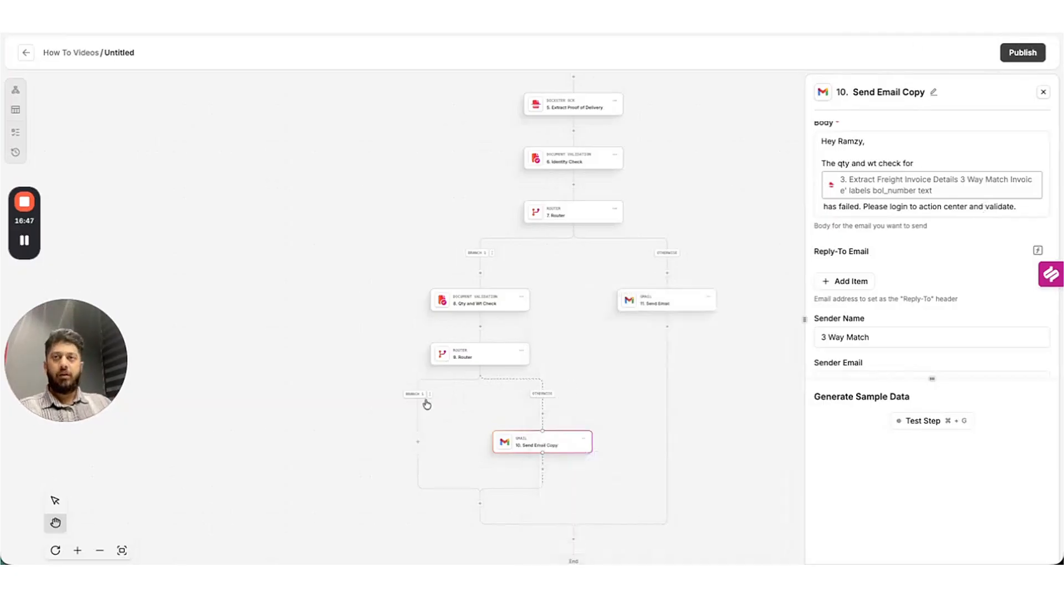
drag(449, 457, 511, 354)
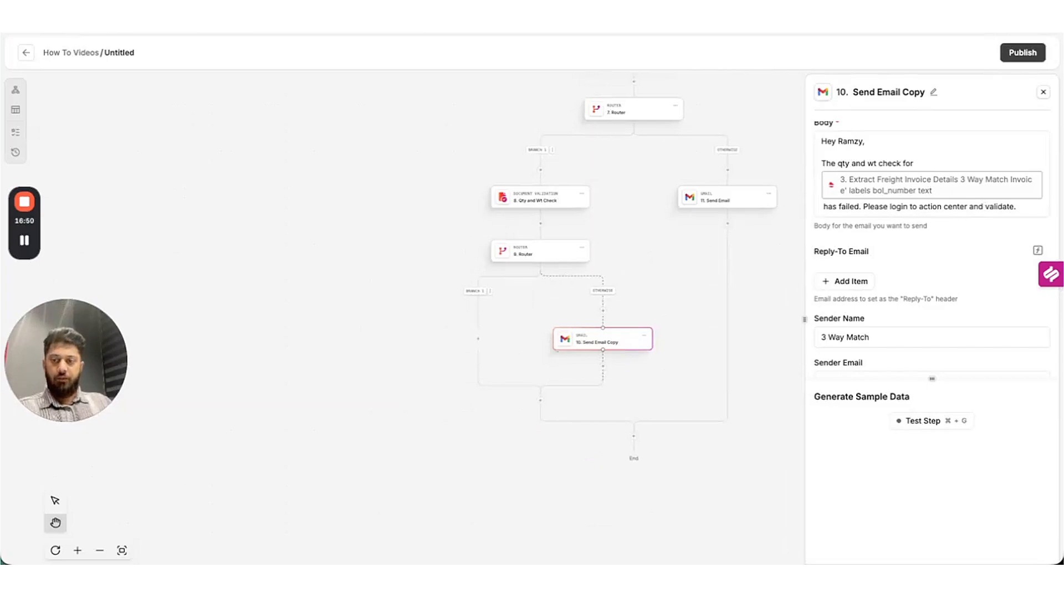
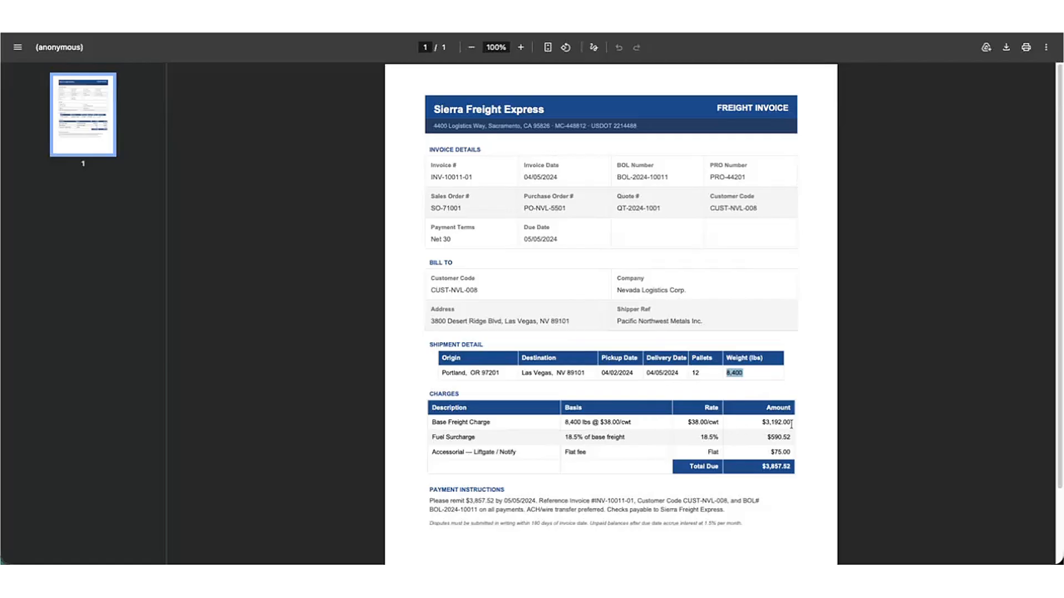
Highlight the invoice's Base Freight Charge, Fuel Surcharge $590.52 and Total Due $3,857.52 figures.
drag(792, 425, 575, 421)
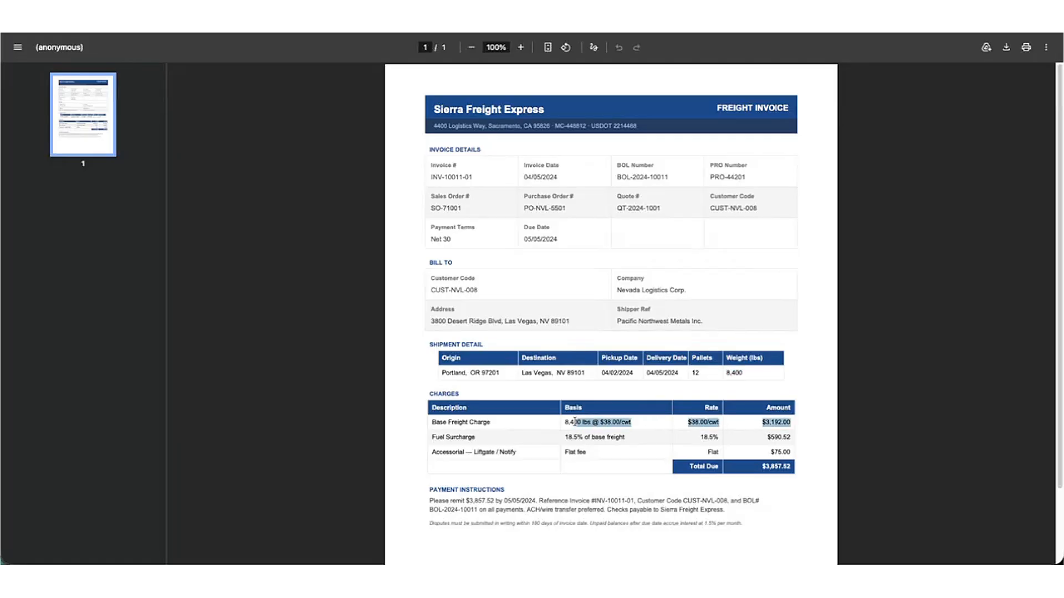
click(647, 426)
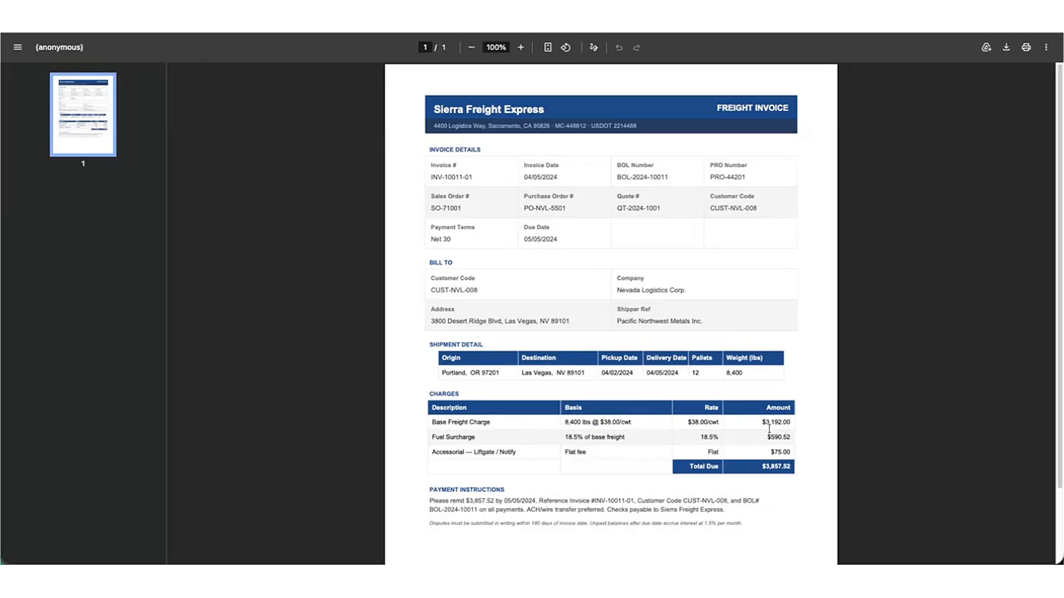
drag(765, 422, 799, 422)
click(660, 443)
drag(790, 437, 775, 436)
drag(567, 424, 601, 422)
click(751, 438)
drag(764, 421, 747, 466)
click(747, 466)
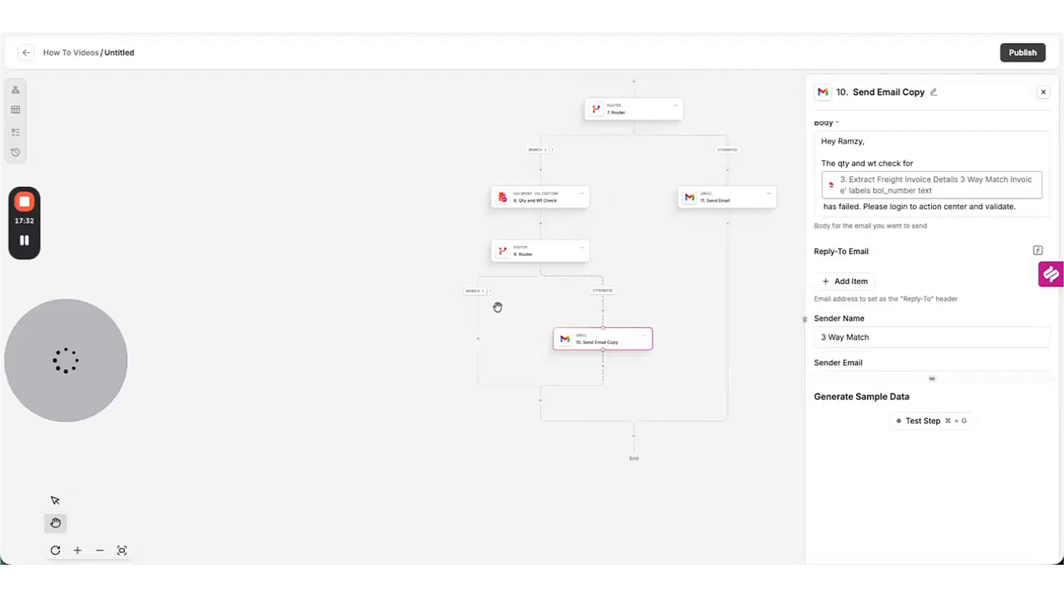
Add a Code step on Branch 1 by searching 'code' in the step picker.
click(477, 339)
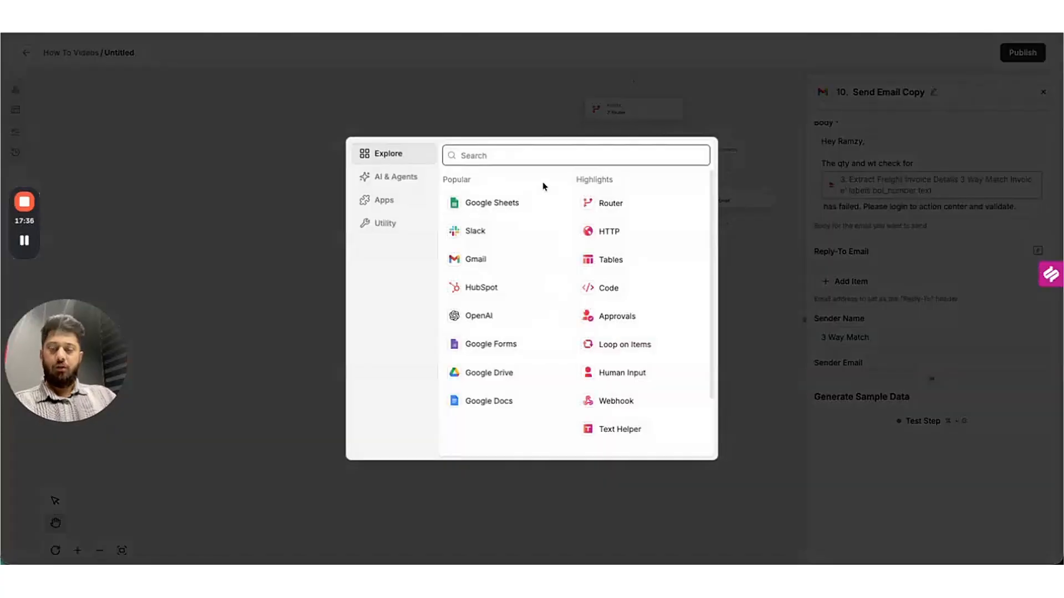
text(code)
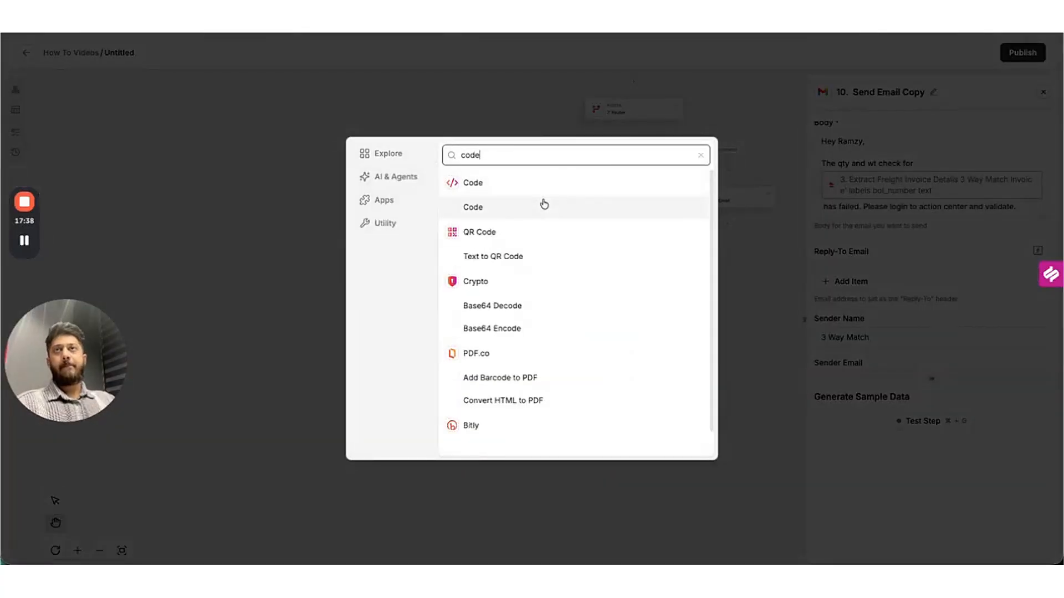
click(544, 204)
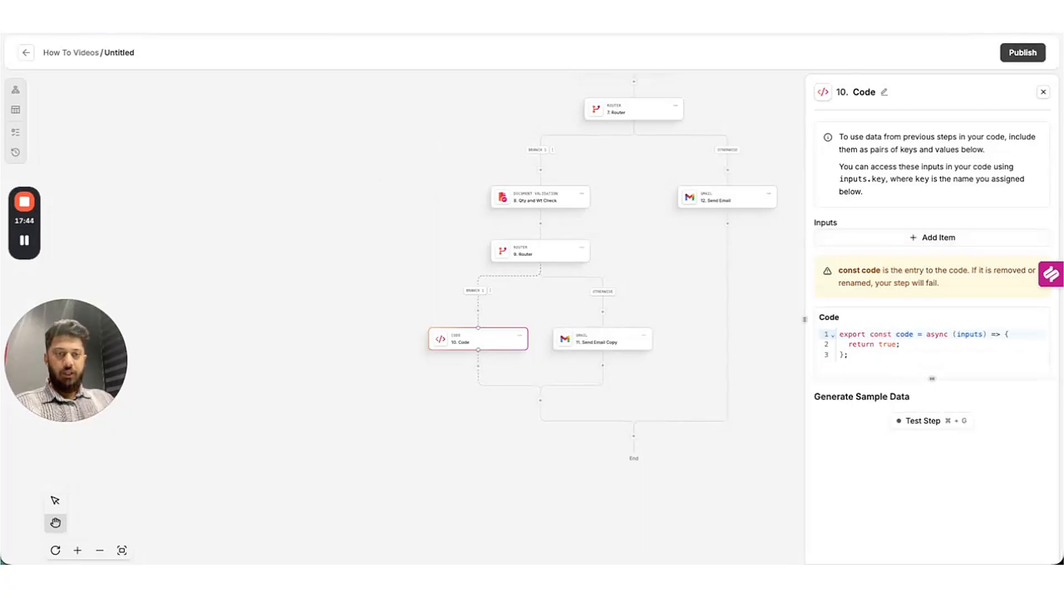
Add a Code input named invW and insert the invoiced_weight key as its value.
click(904, 239)
text(invW)
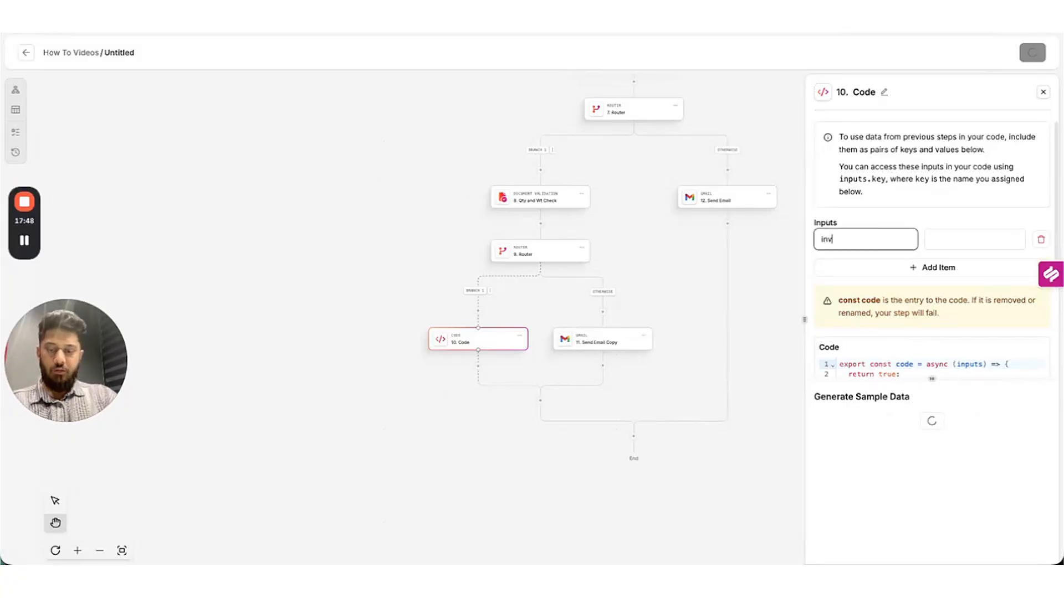
click(988, 248)
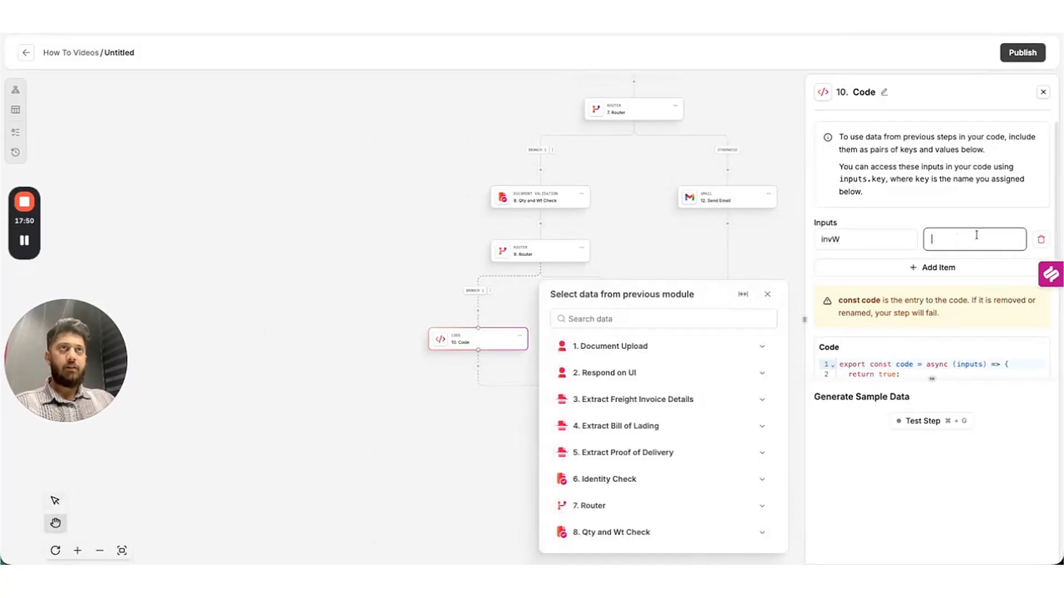
click(762, 407)
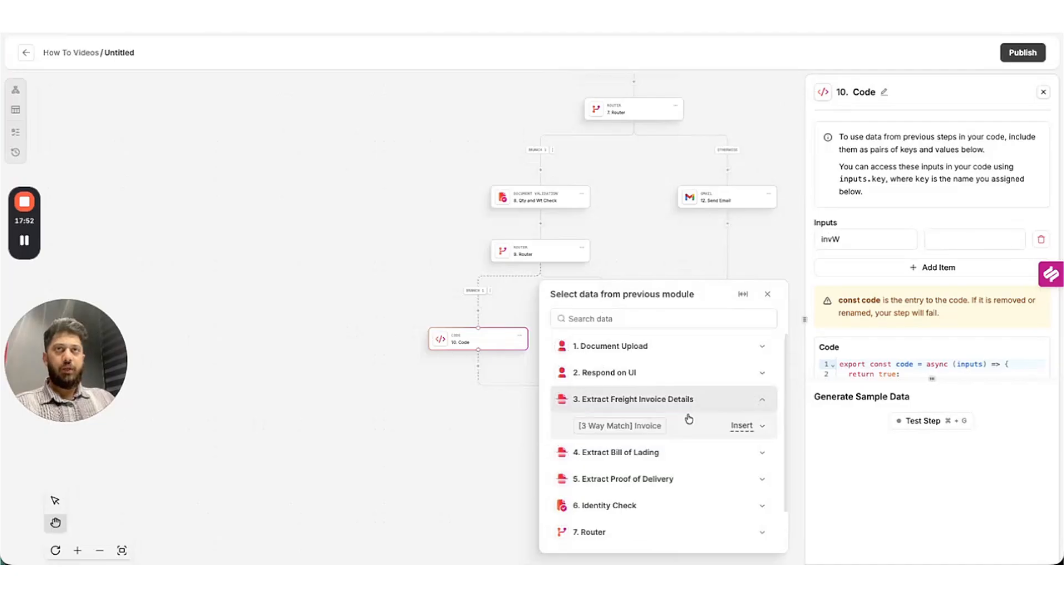
click(763, 426)
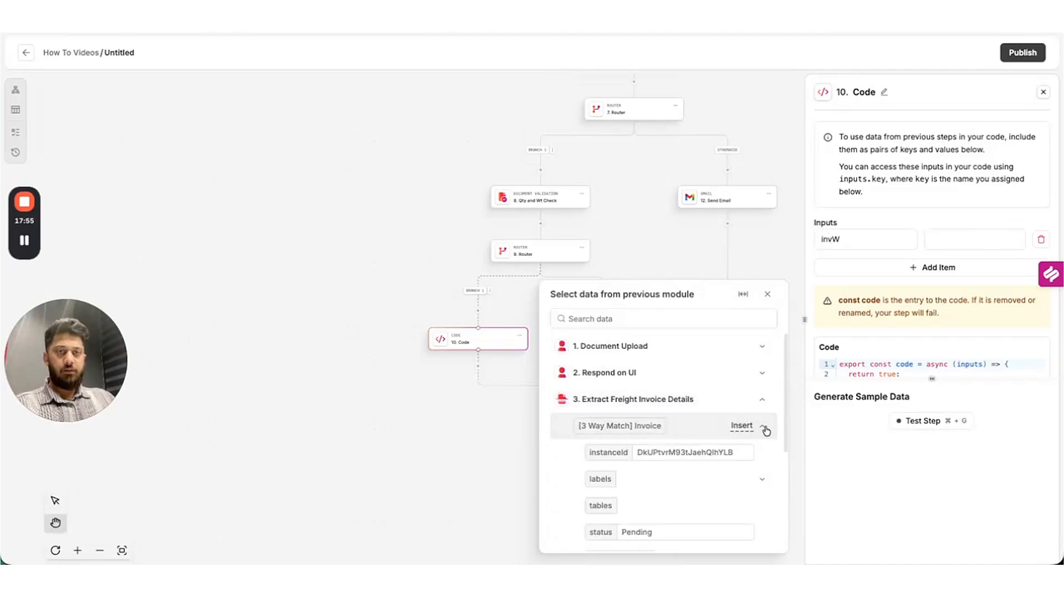
click(644, 320)
text(weight)
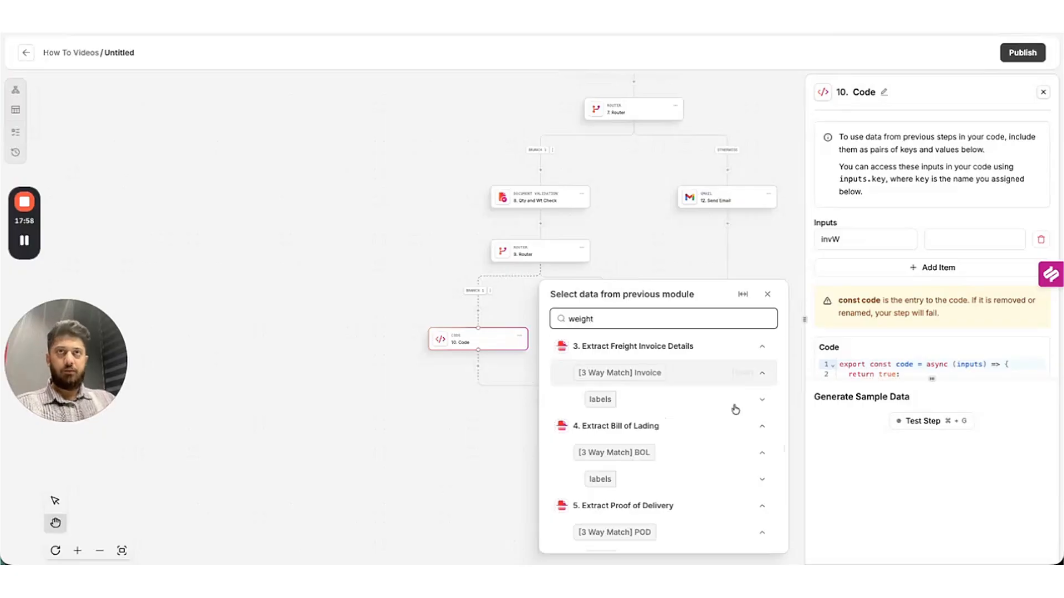
click(760, 399)
click(762, 426)
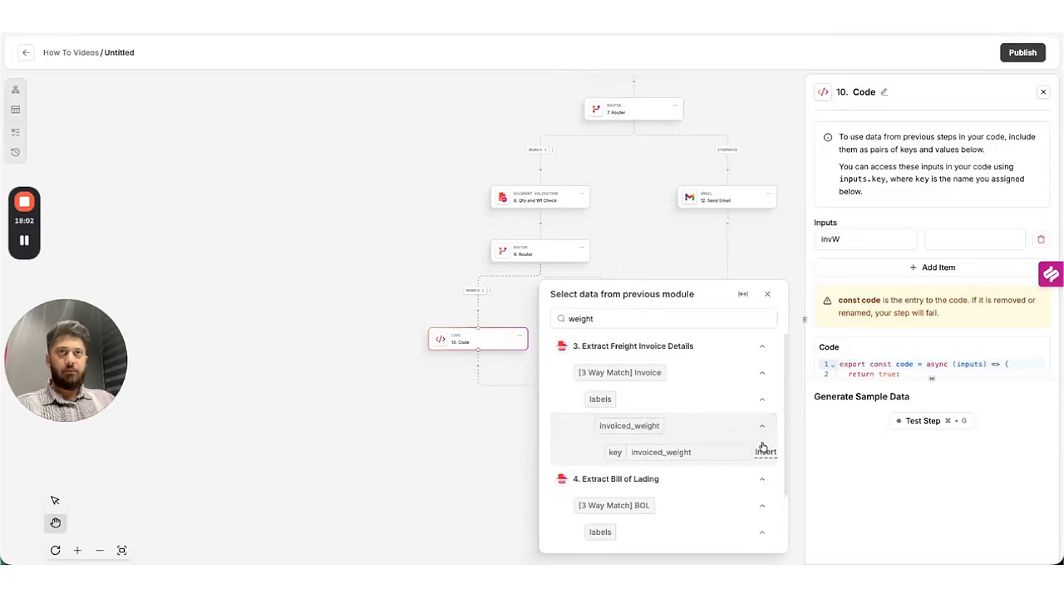
click(763, 451)
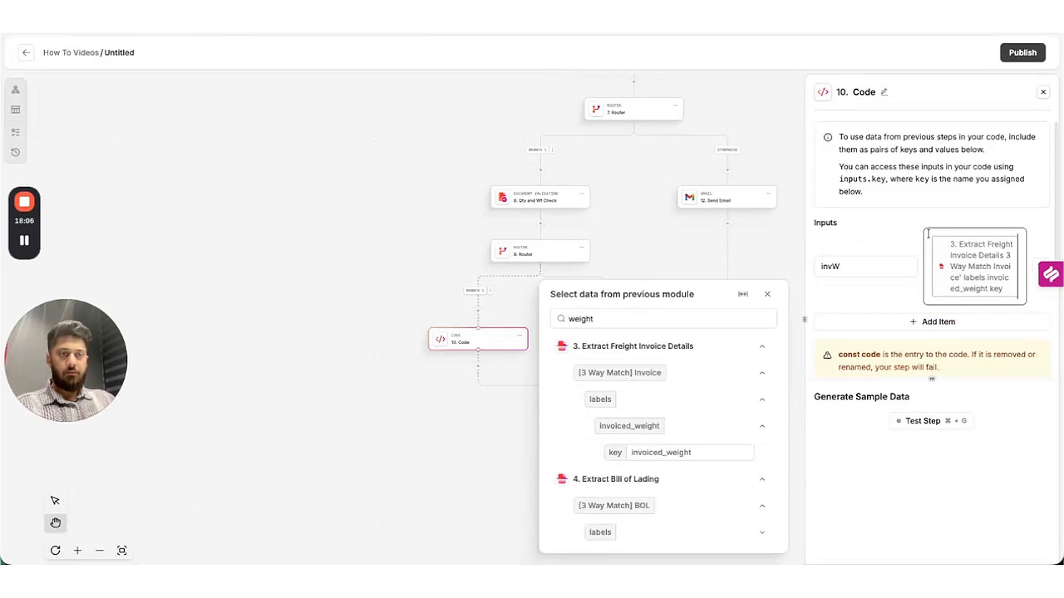
scroll(986, 266, down, 4)
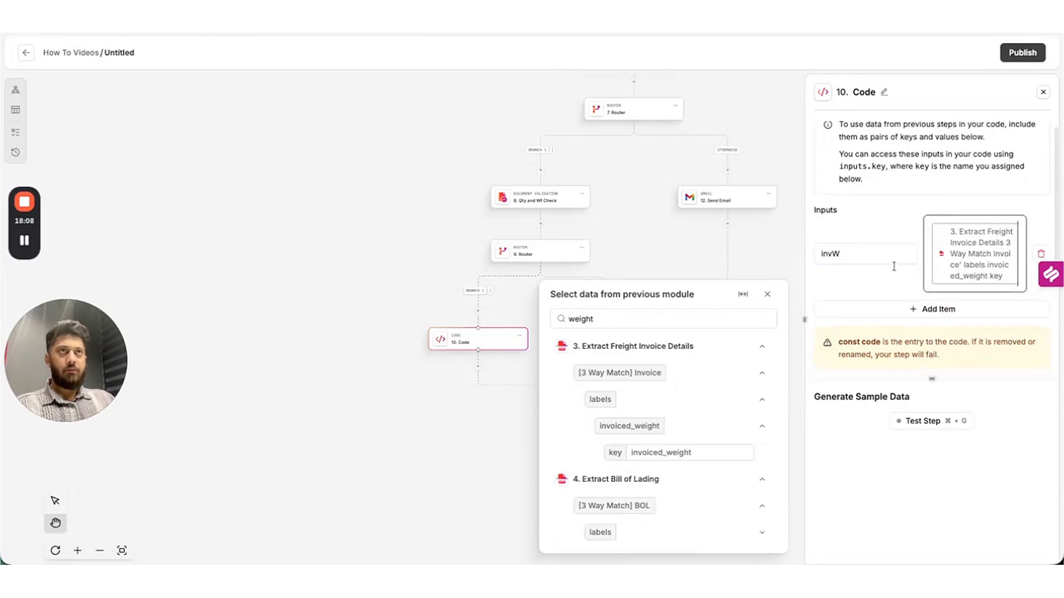
scroll(946, 260, up, 3)
Add a second input named rate, removing a mistaken rate_per_cwt reference.
click(945, 279)
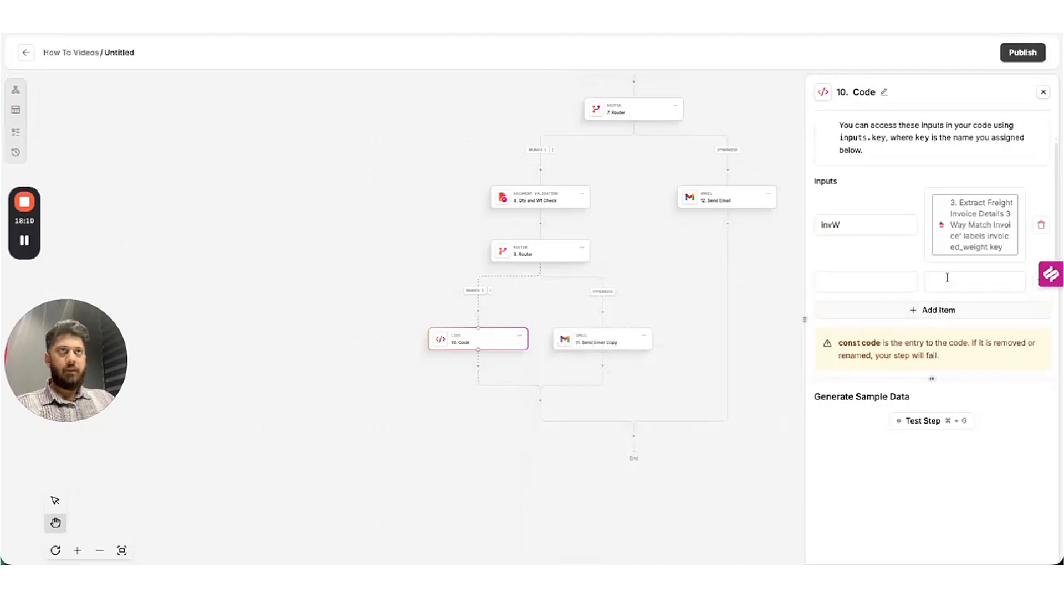
click(862, 278)
text(ra)
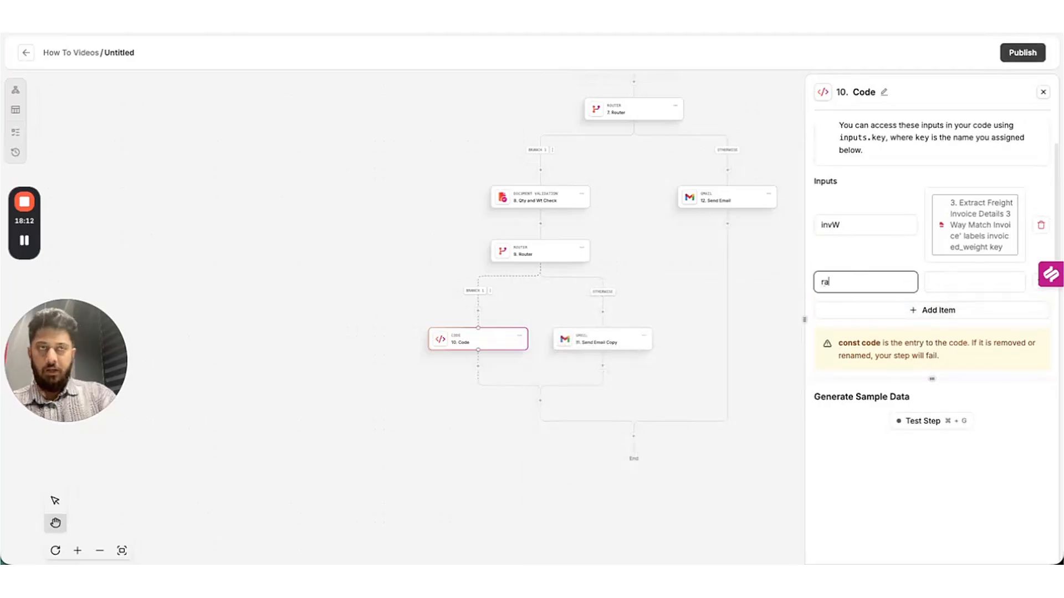
text(te)
click(955, 280)
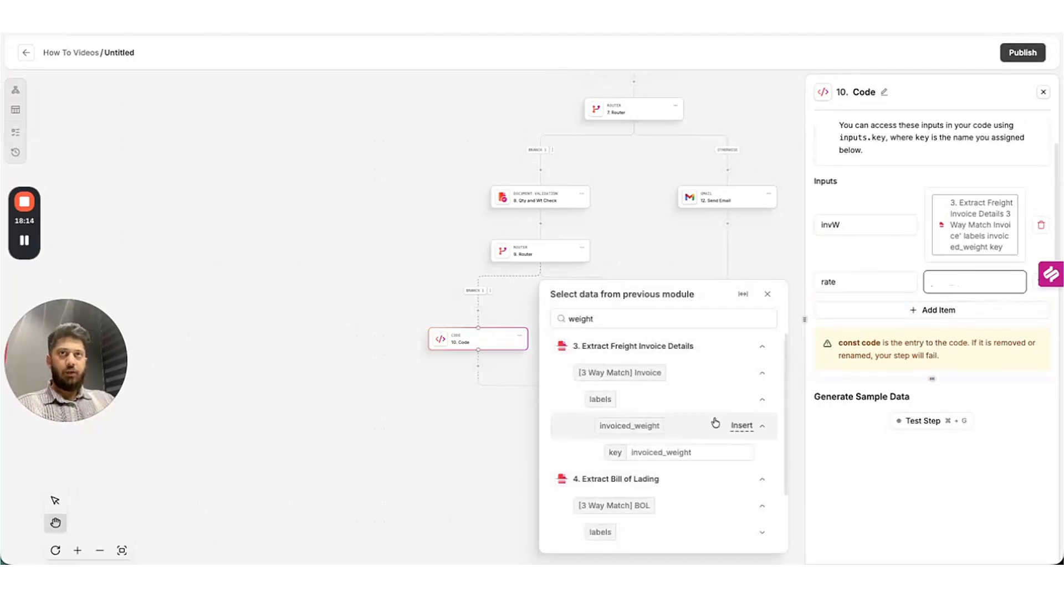
click(657, 323)
key(super+a)
text(rate)
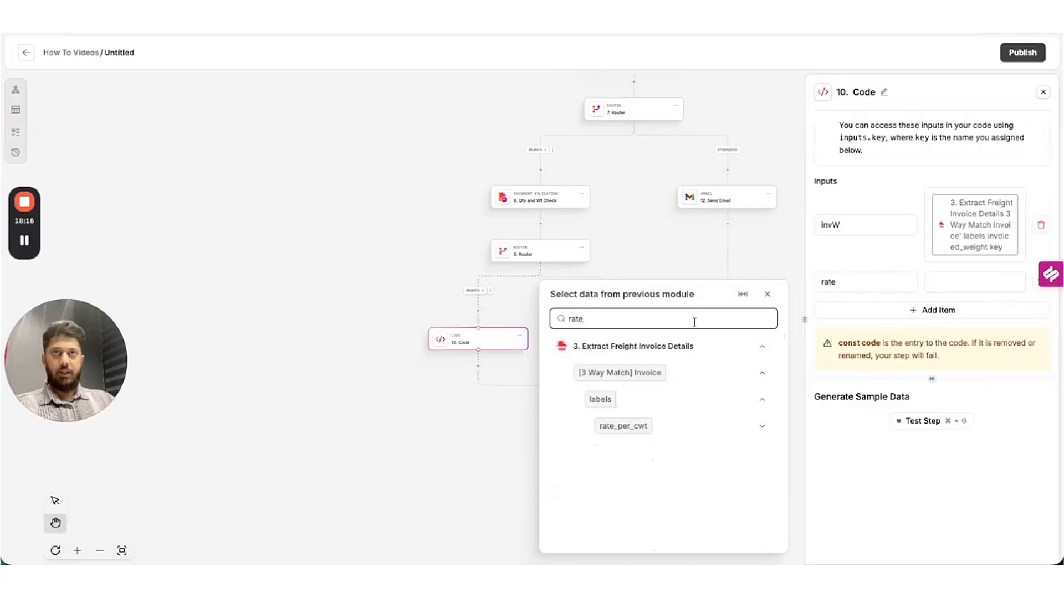
click(762, 426)
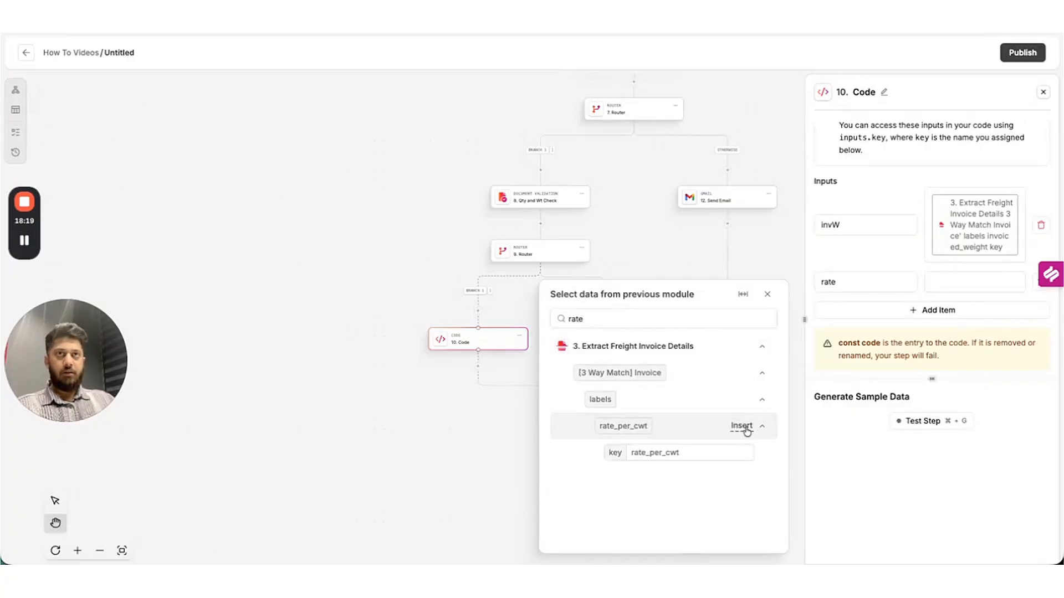
click(741, 426)
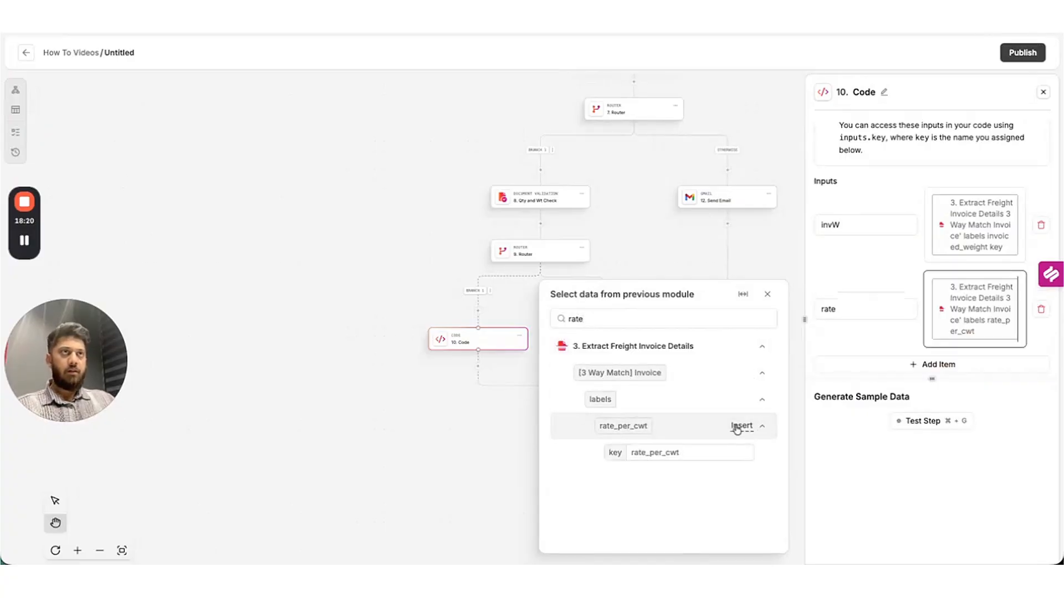
key(BackSpace)
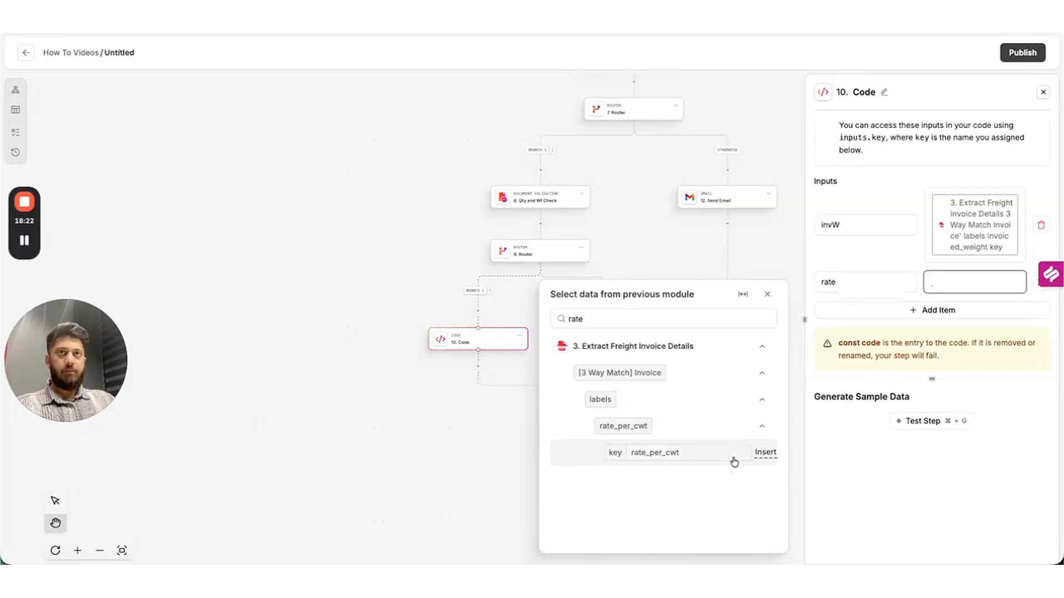
Map the rate input to rate_per_cwt's text value from the invoice's extracted labels.
click(608, 316)
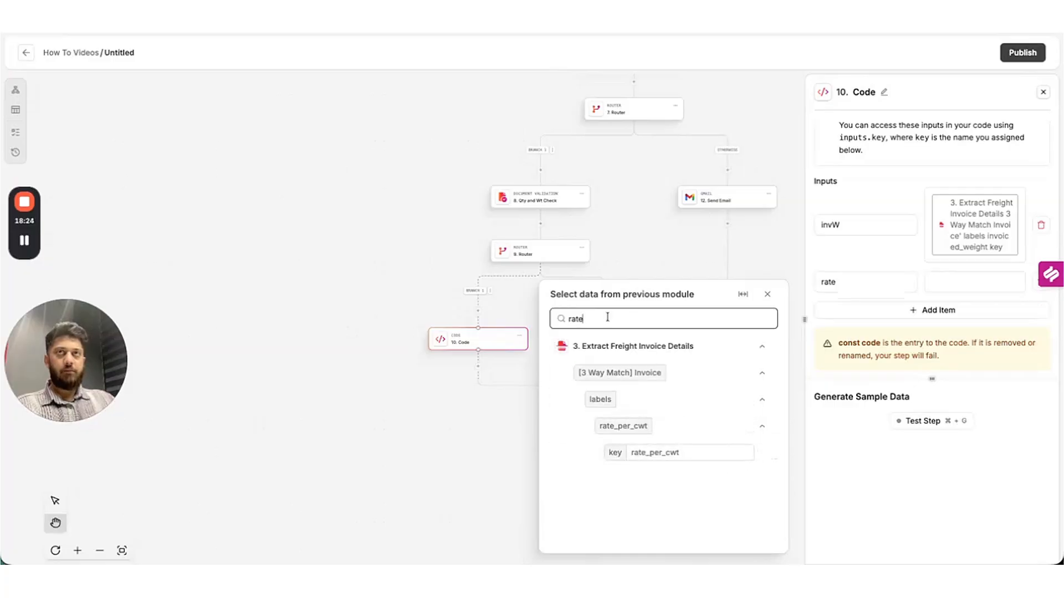
double_click(608, 316)
key(BackSpace)
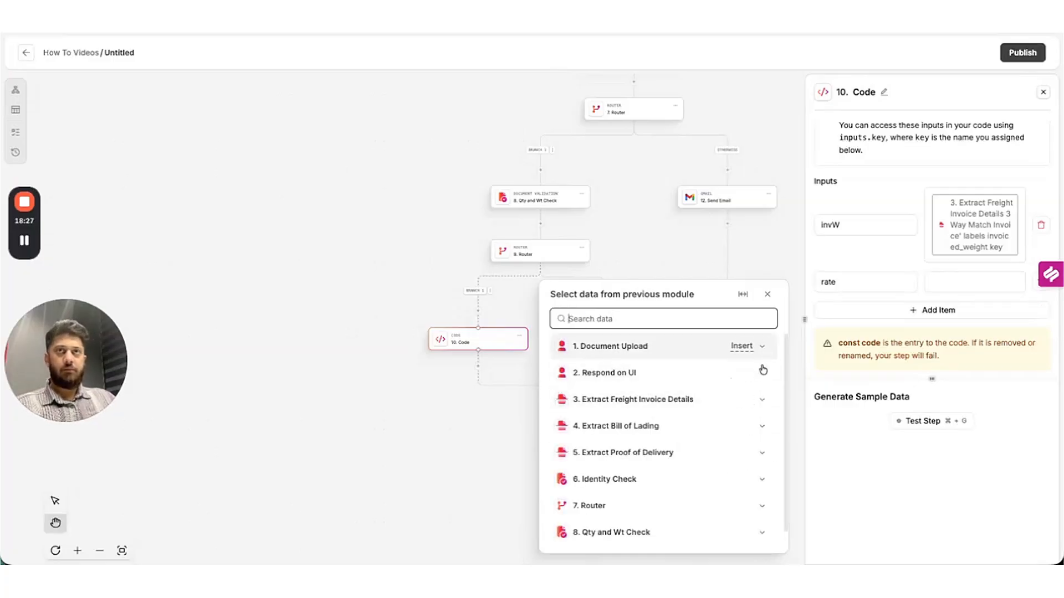
click(762, 402)
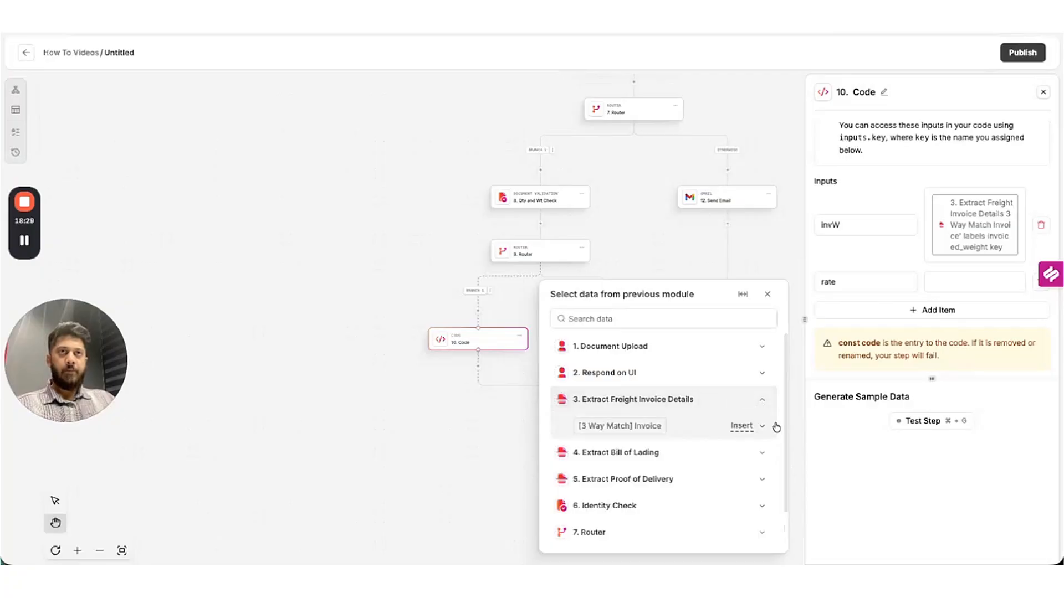
click(763, 426)
scroll(748, 405, down, 2)
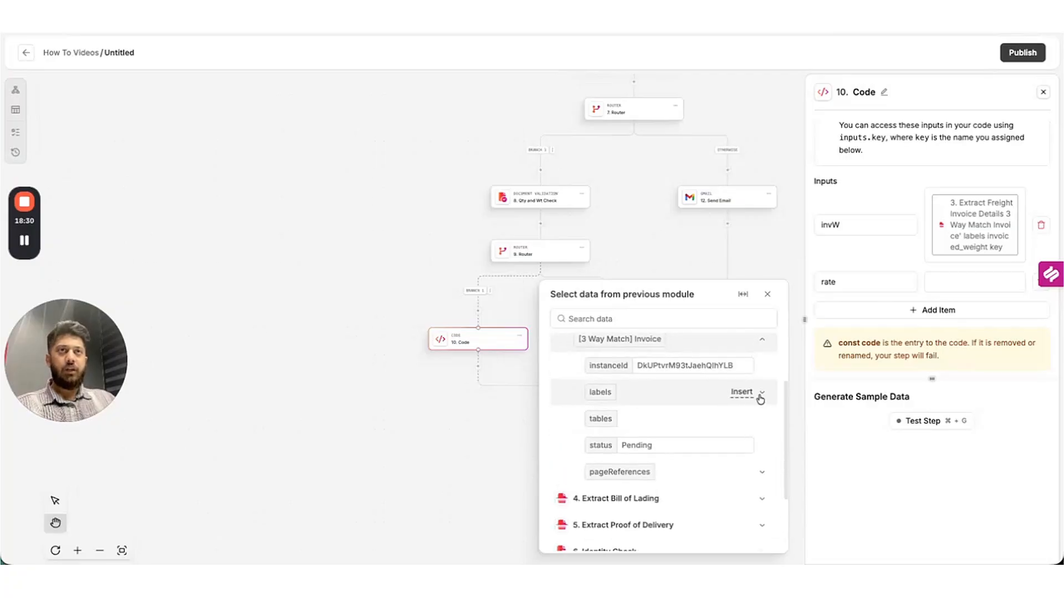
click(762, 393)
scroll(743, 443, down, 1)
click(764, 476)
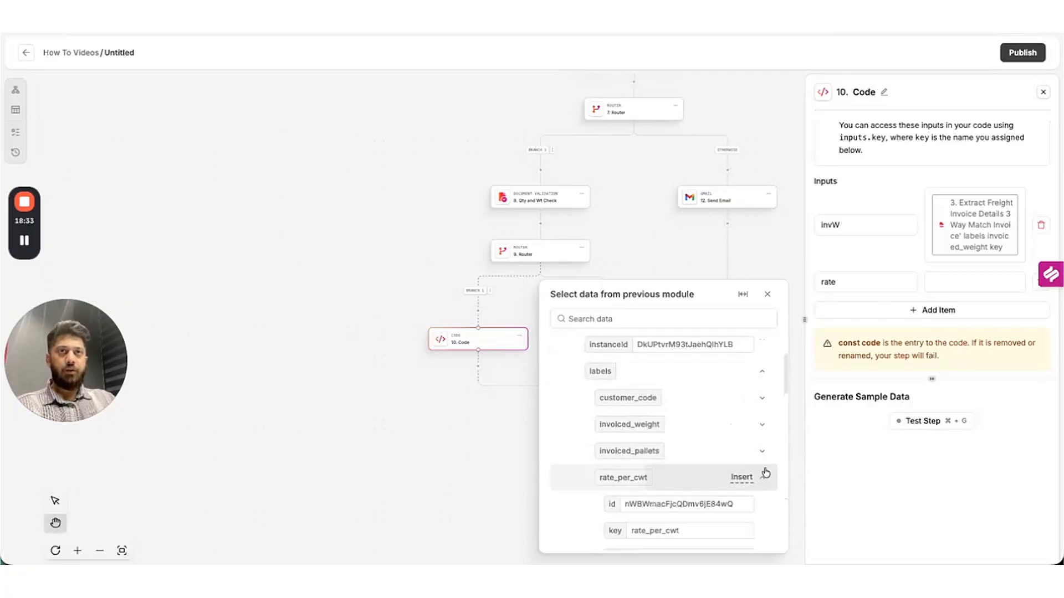
scroll(759, 465, down, 3)
click(771, 461)
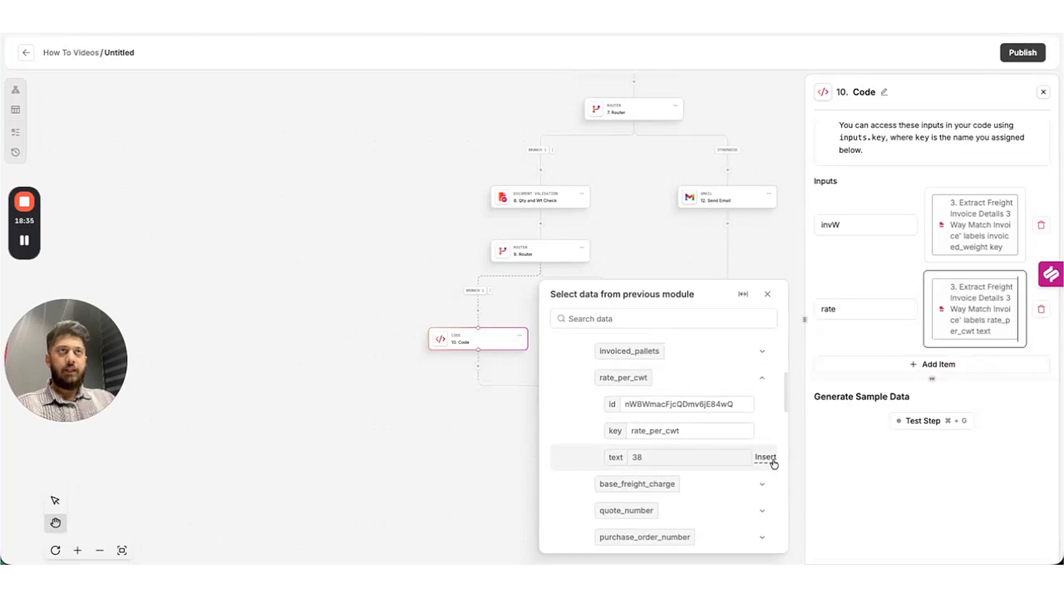
Replace invW's value with invoiced_weight's text value.
click(1024, 238)
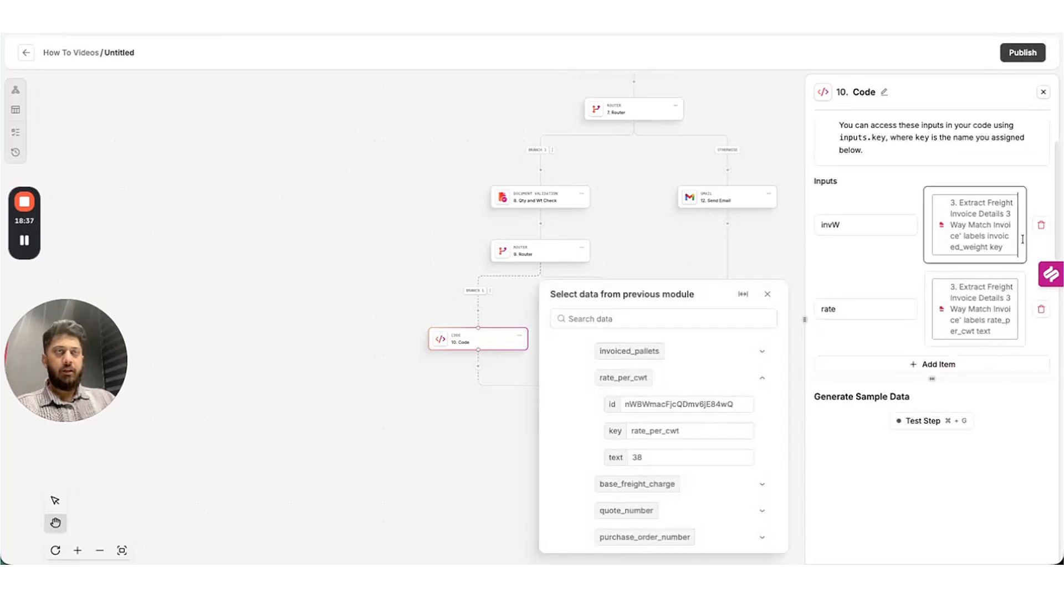
key(BackSpace)
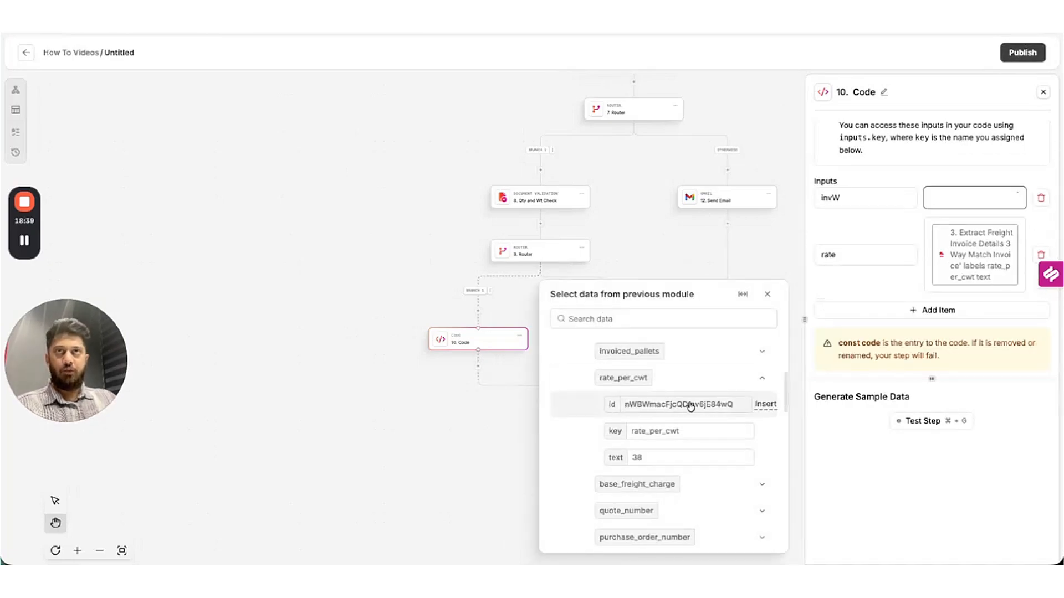
scroll(720, 372, up, 2)
click(765, 365)
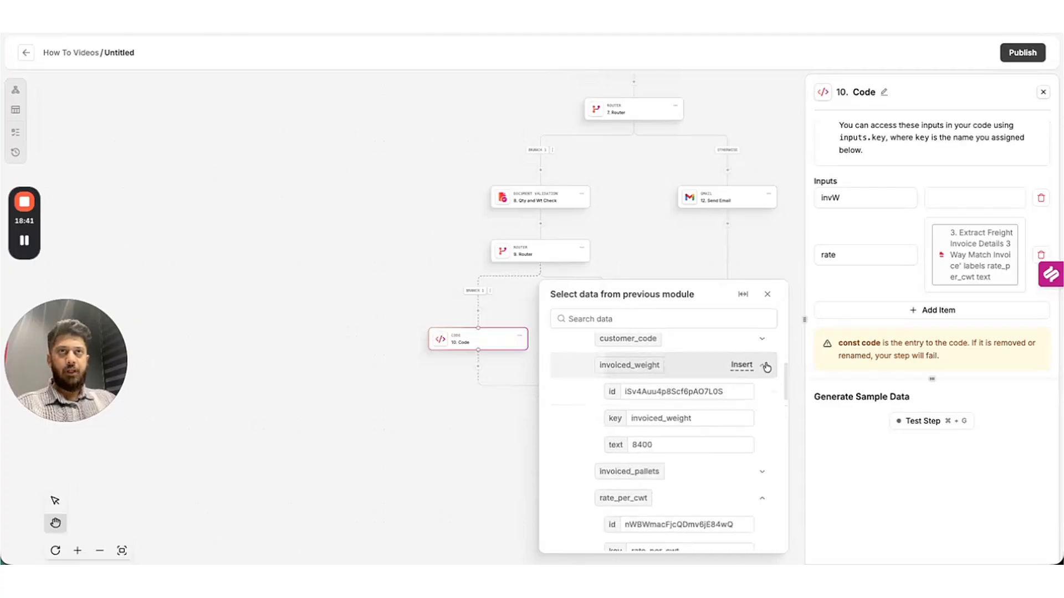
click(766, 445)
scroll(869, 274, down, 1)
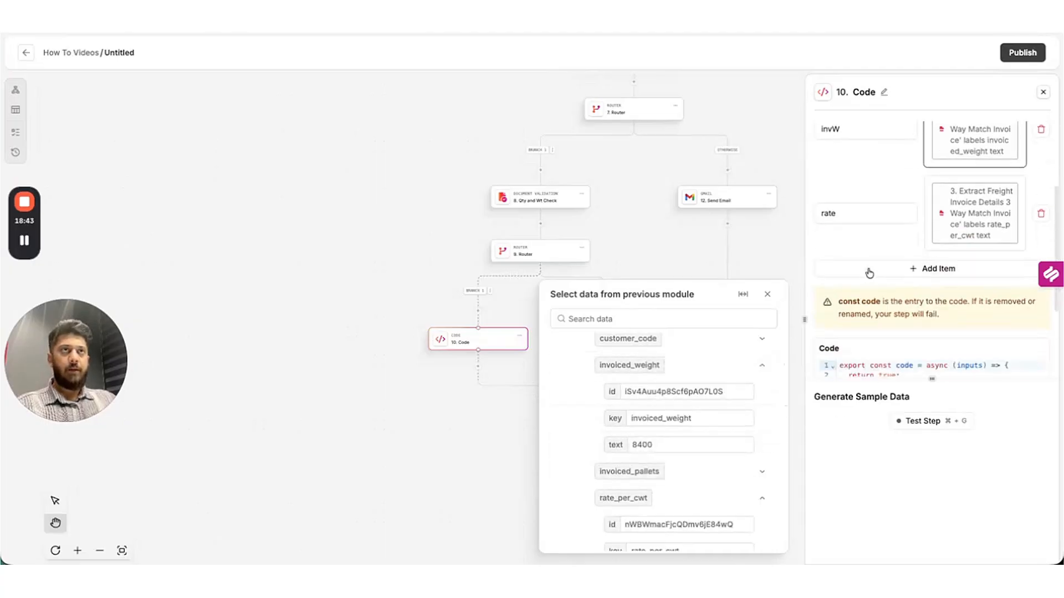
scroll(869, 273, down, 2)
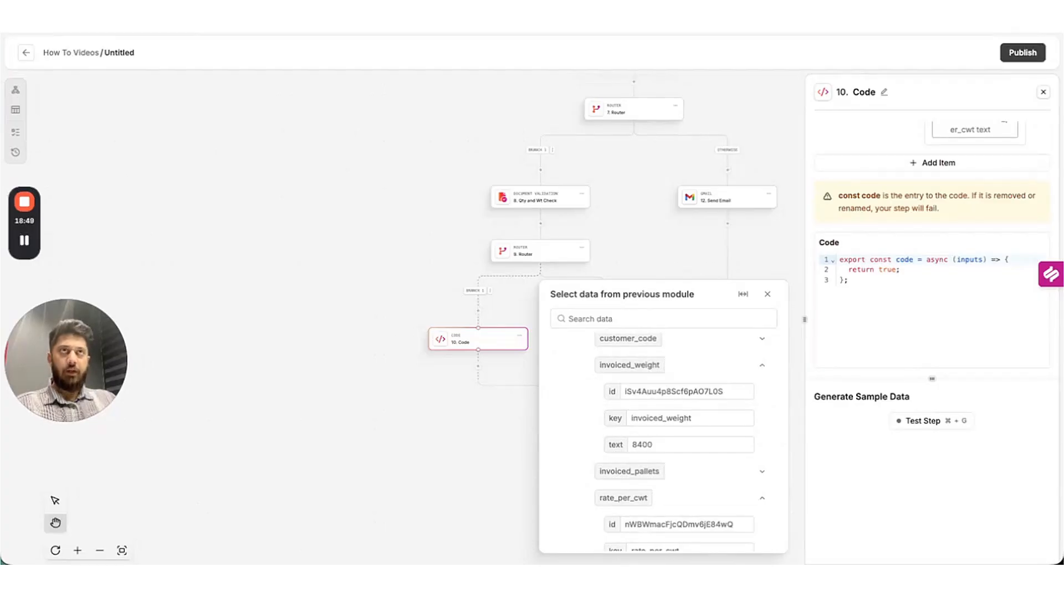
Paste the (invW / 100) * rate code and test it, getting 3192.
click(865, 288)
key(super+a)
text(export const code = async (inputs) => {   const { invW, rate } = inputs;   const base = (invW / 100) * rate;   return { result: base }; };)
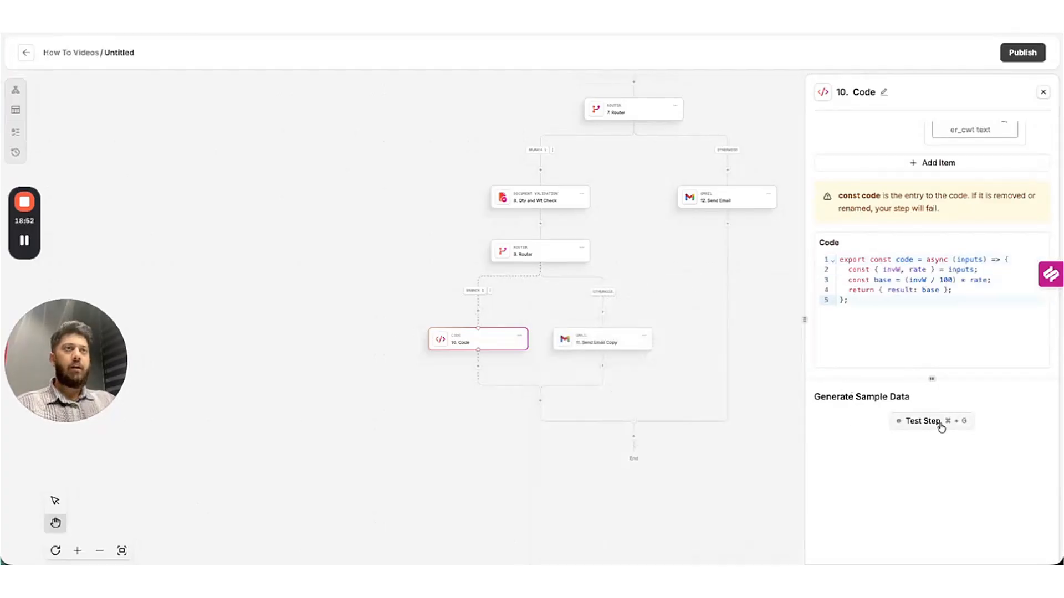
click(941, 426)
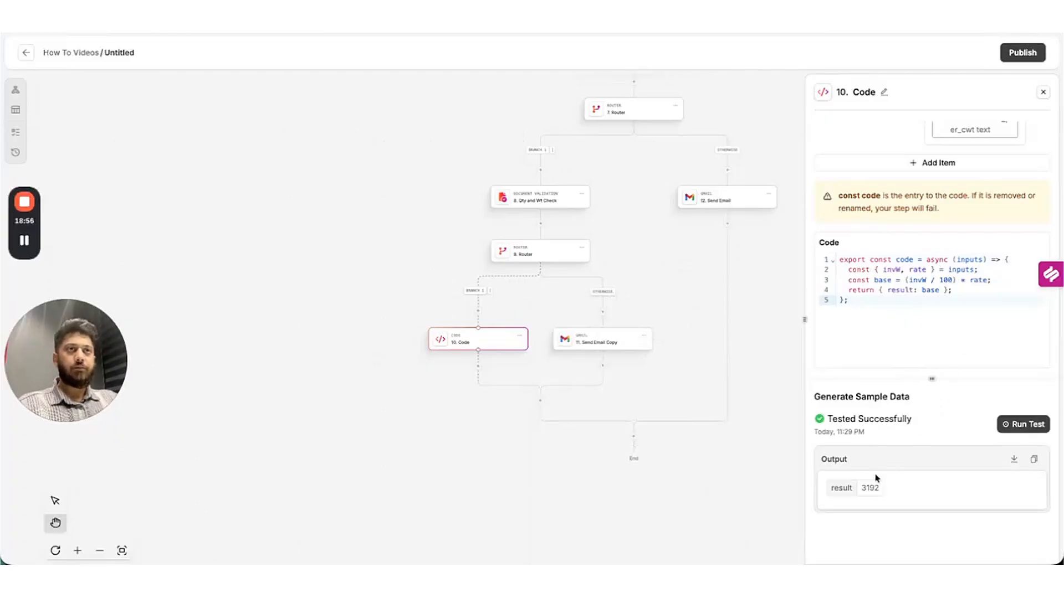
drag(863, 489, 924, 487)
click(925, 487)
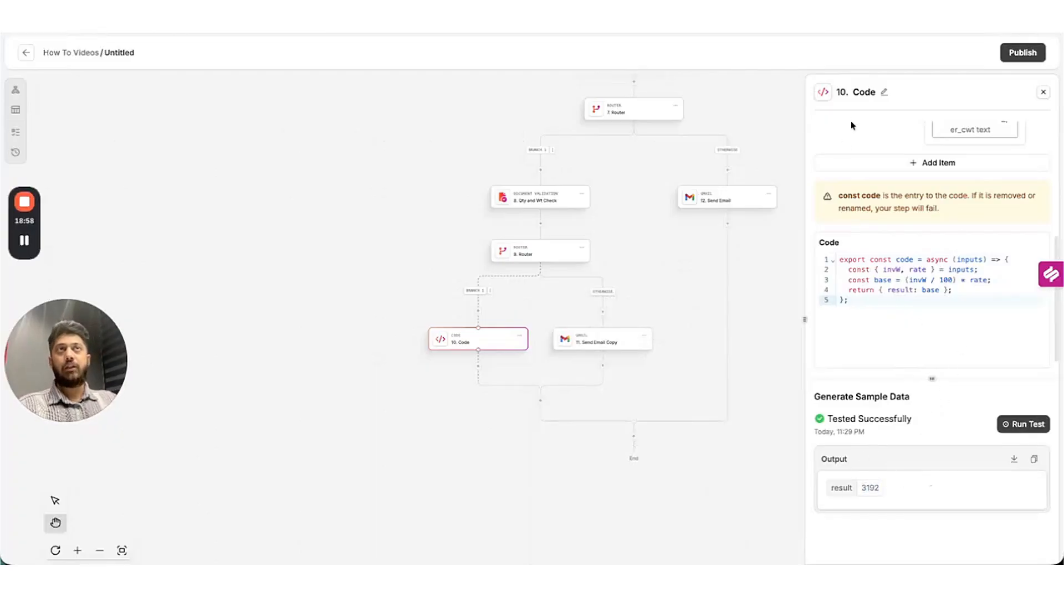
Rename the Code step to 'Base rate calcs'.
click(884, 93)
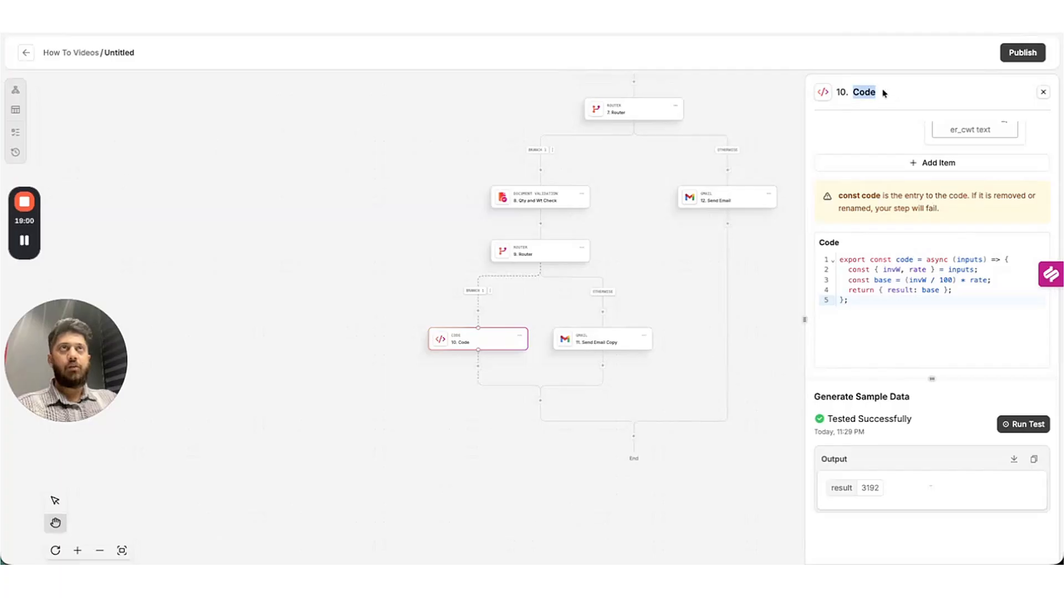
text(Base rat)
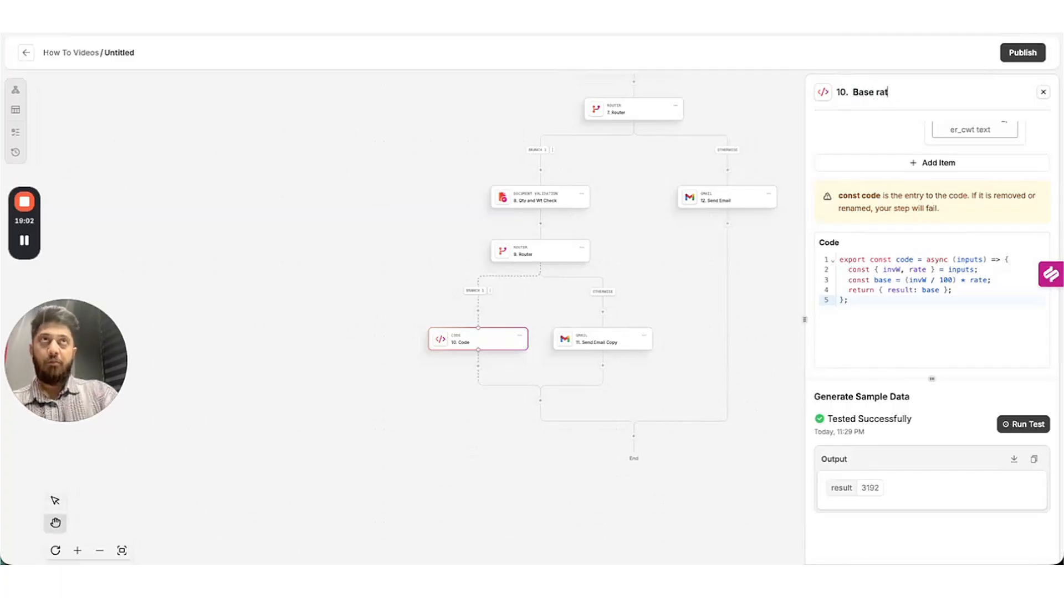
text(e calcs)
key(Return)
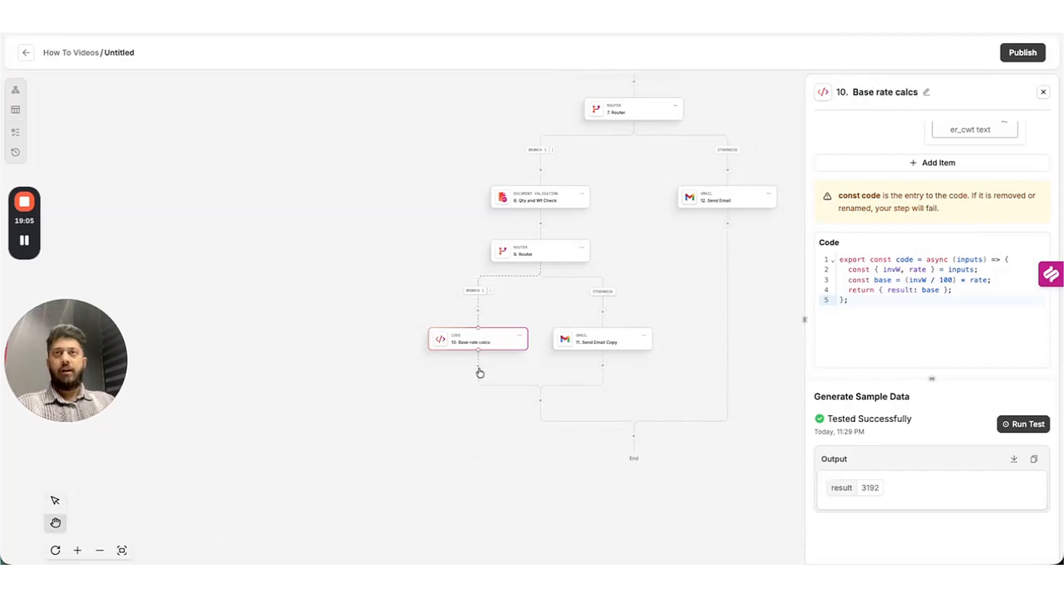
Add a Code step below Base rate calcs with inputs named base and fuelpercent.
click(480, 368)
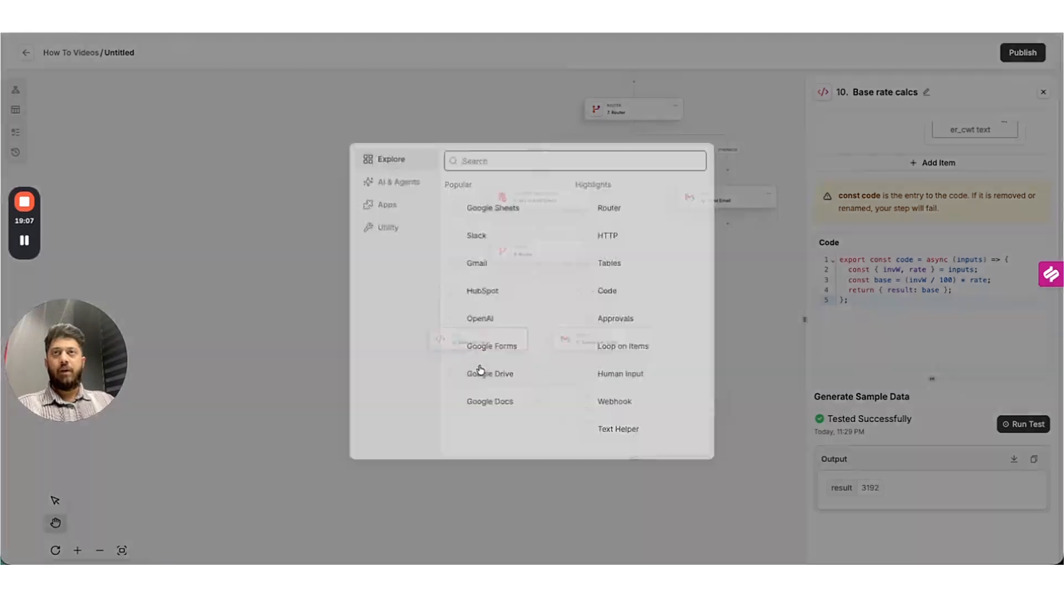
text(F)
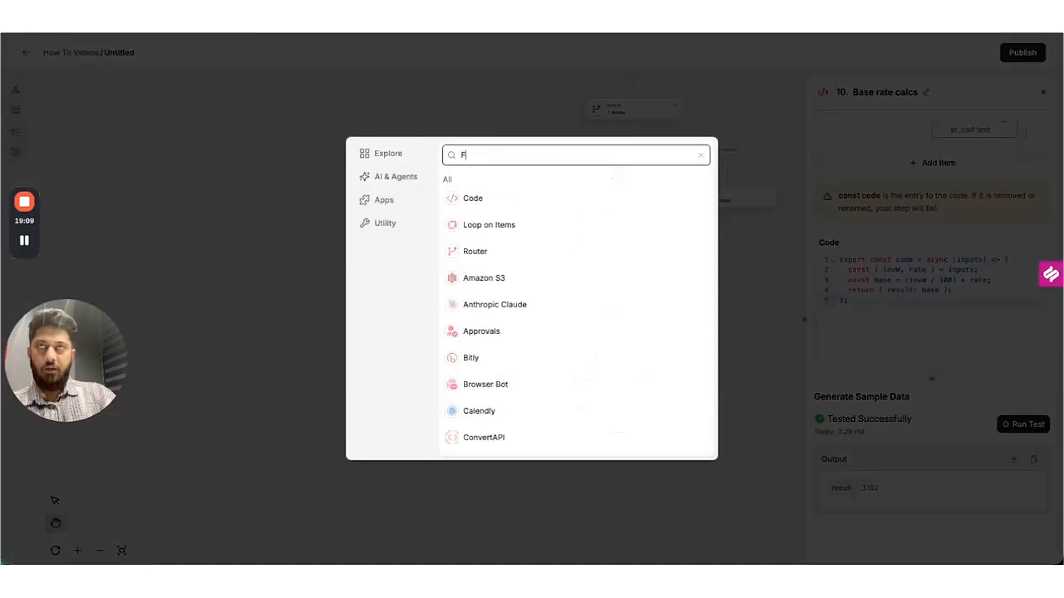
key(BackSpace)
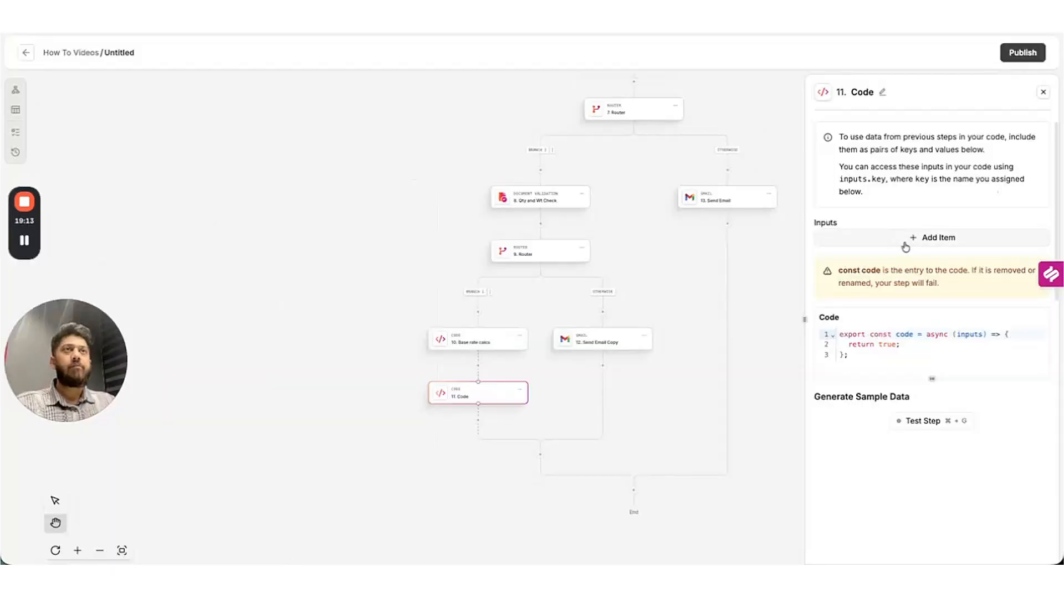
click(905, 241)
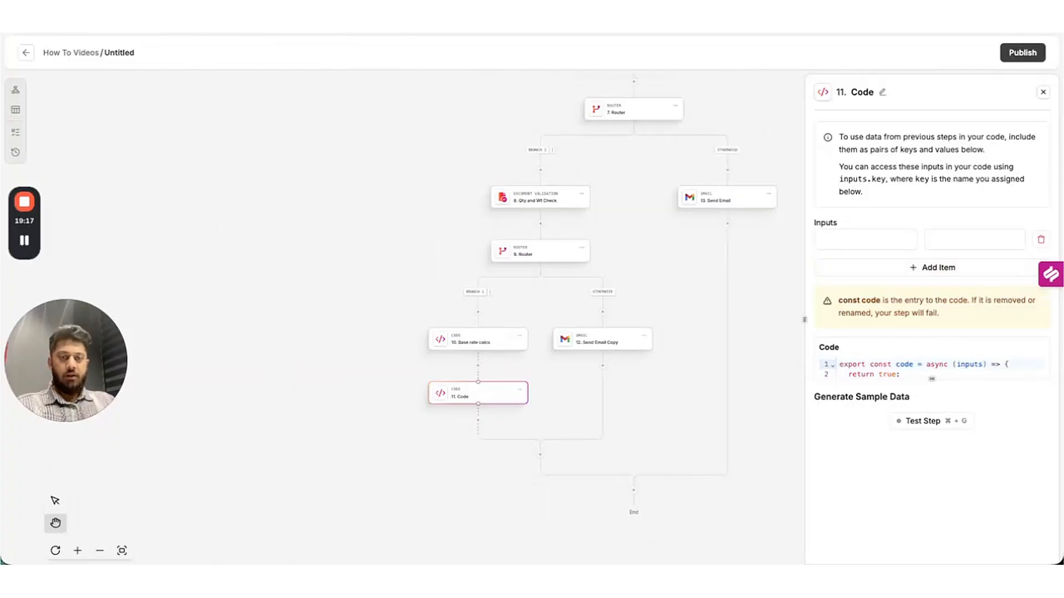
click(869, 240)
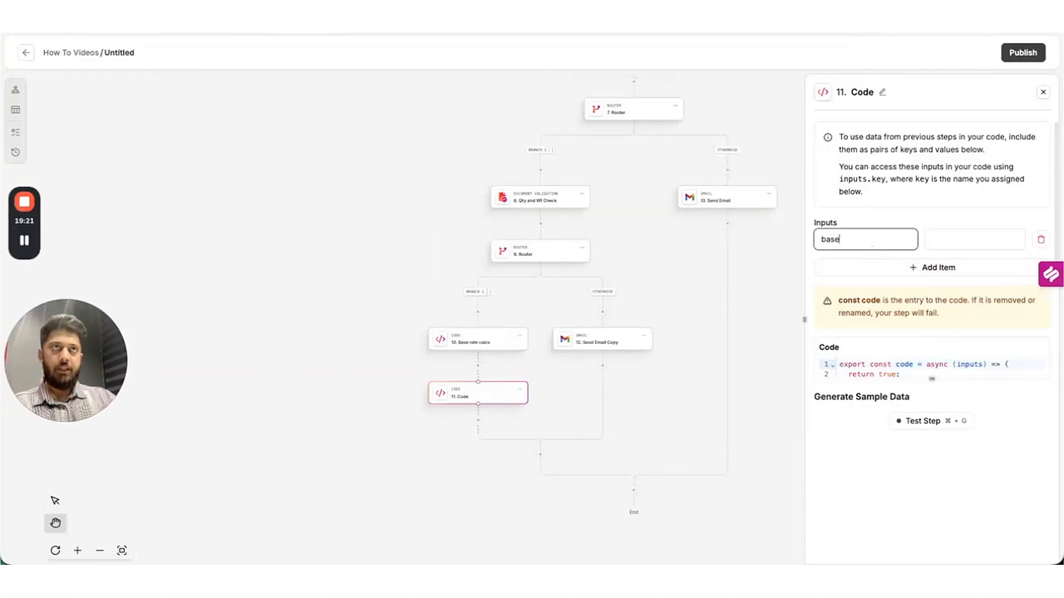
click(885, 266)
click(870, 271)
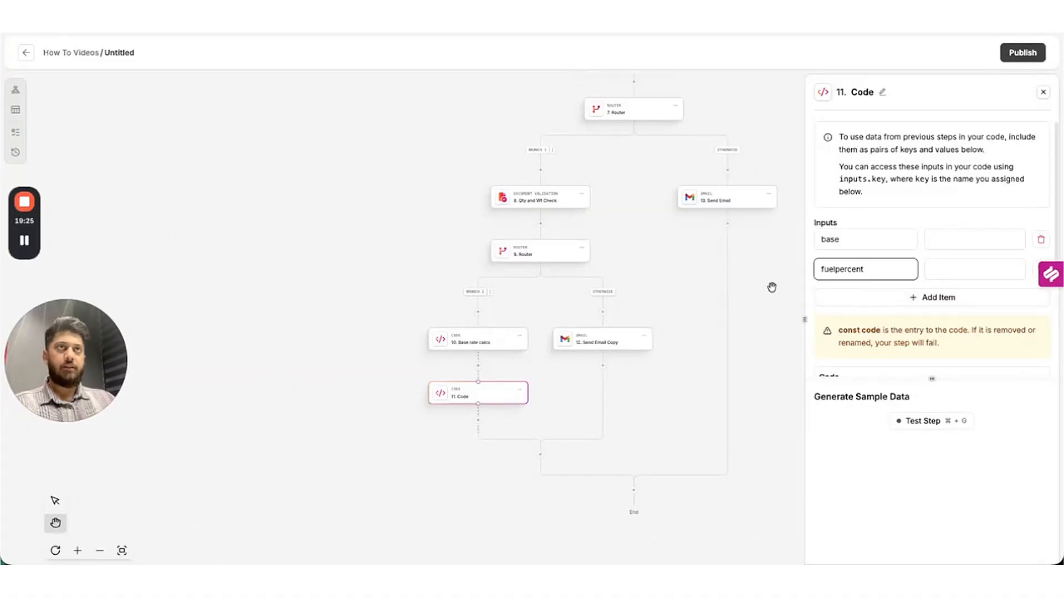
Map the base input to base_freight_charge's text value.
click(938, 238)
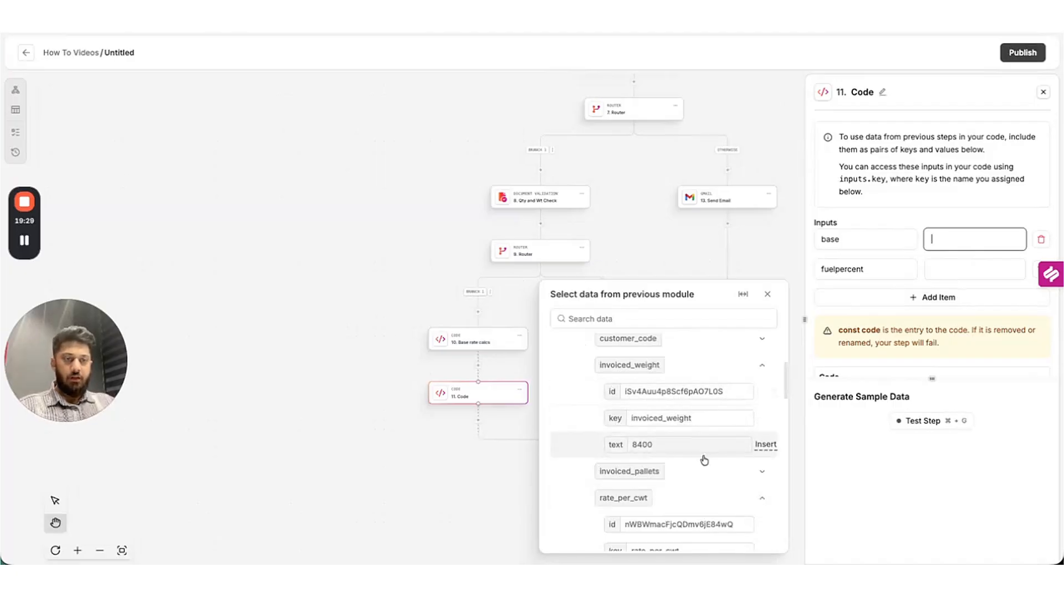
scroll(720, 432, up, 3)
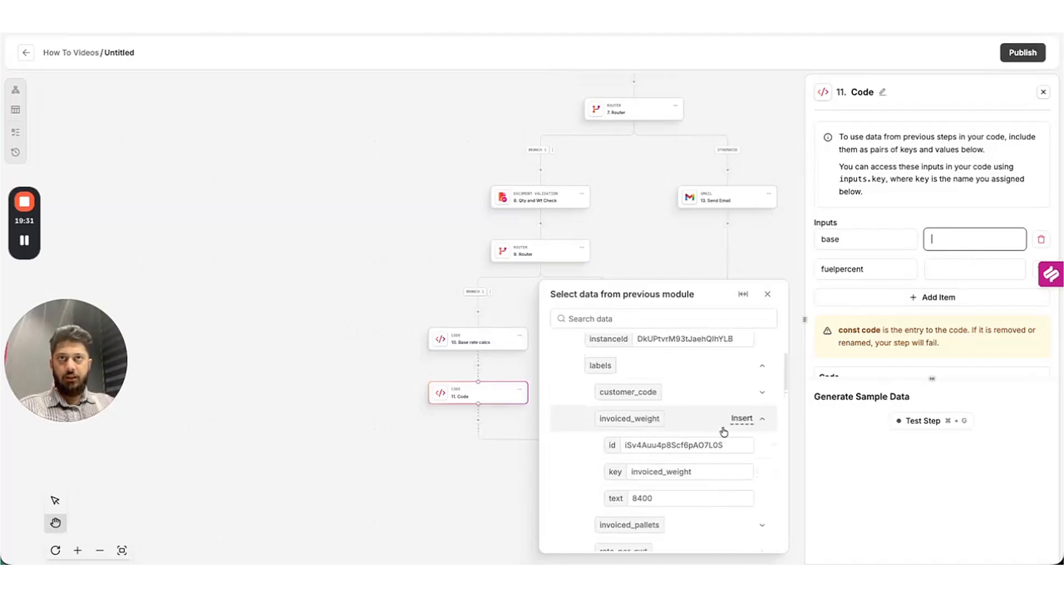
scroll(712, 447, down, 5)
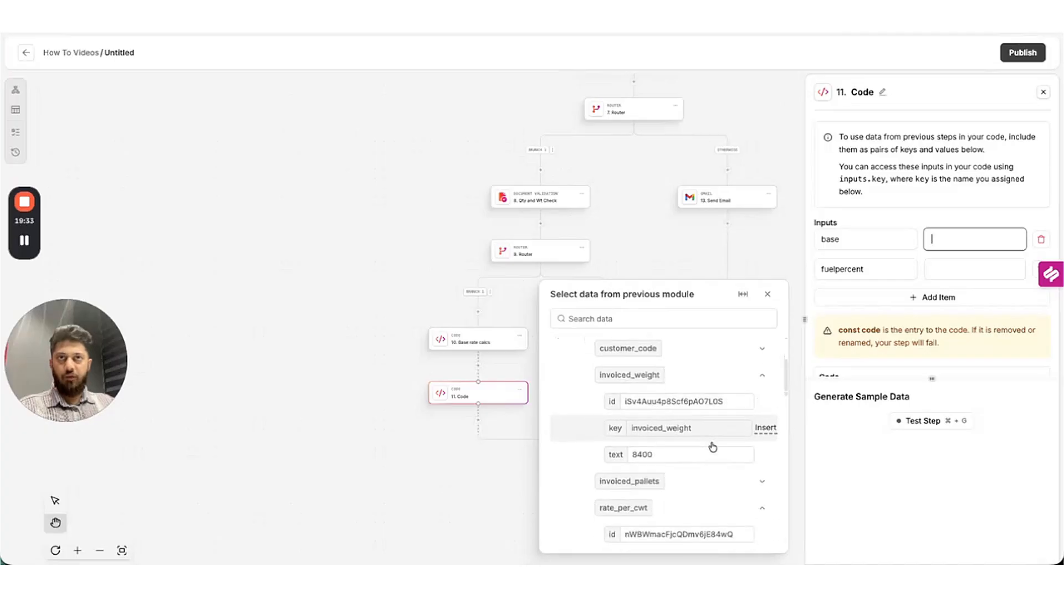
scroll(712, 447, down, 1)
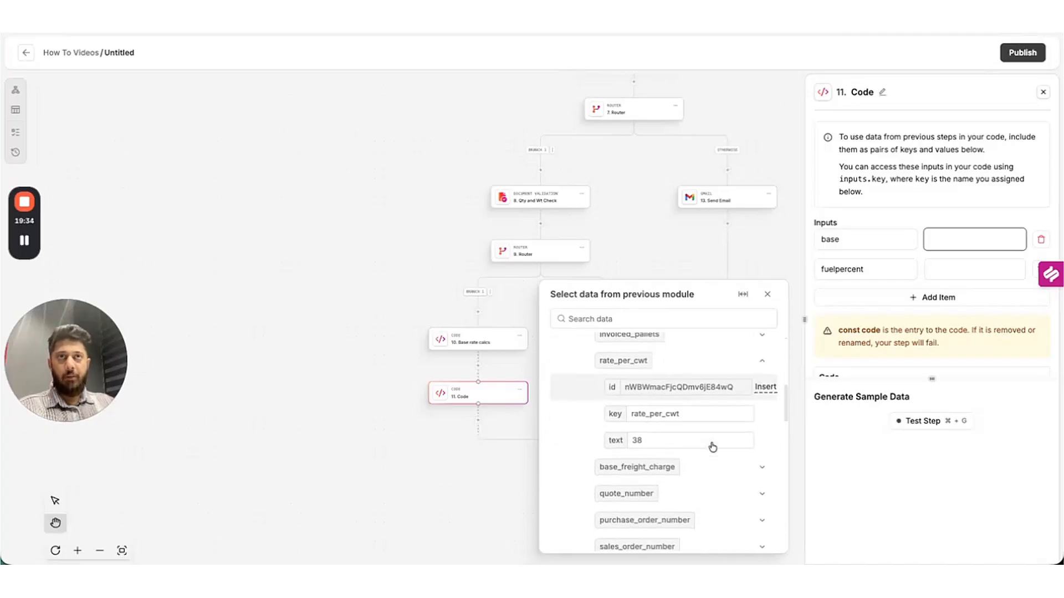
click(763, 468)
scroll(766, 456, down, 4)
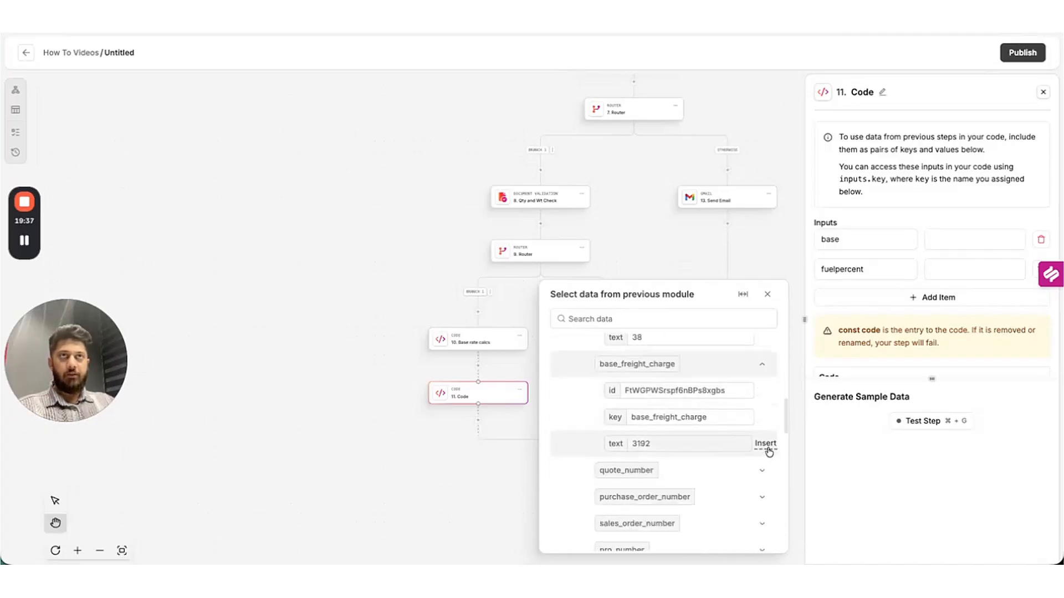
click(767, 446)
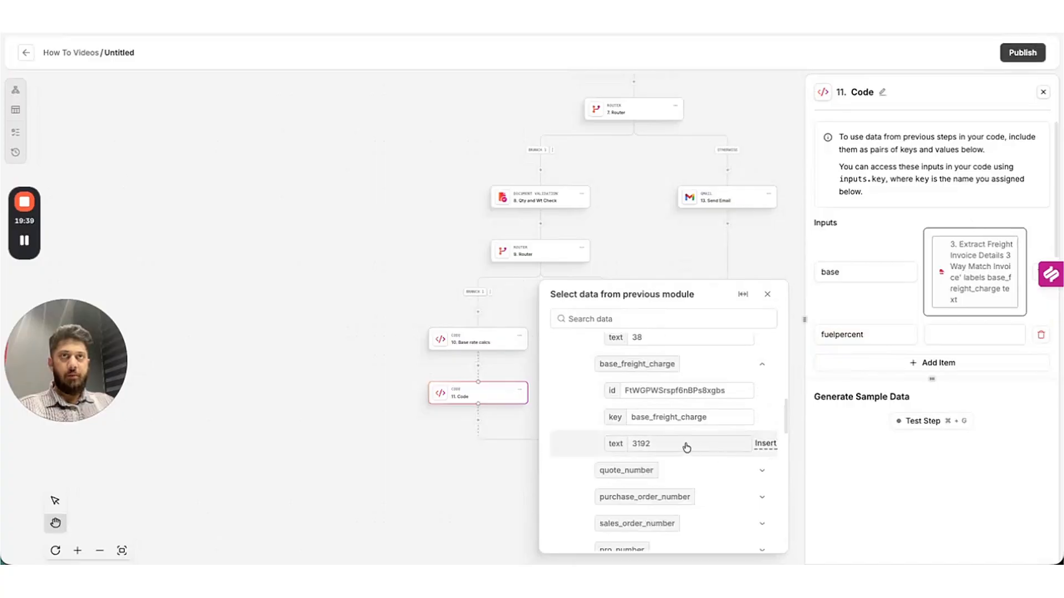
Map the fuelpercent input to fuel_surcharge_pct's text value.
click(944, 335)
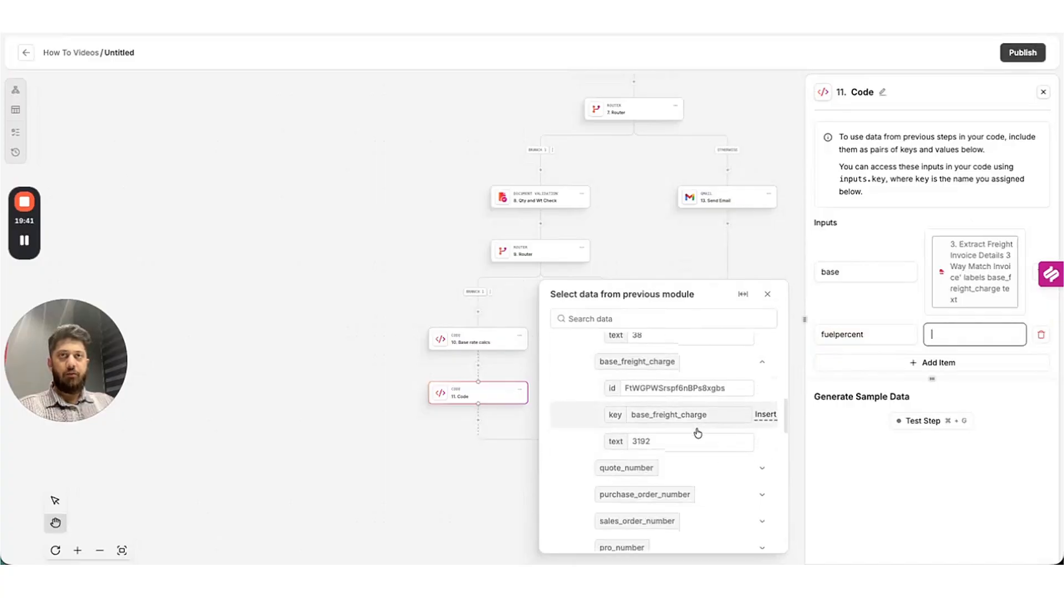
scroll(697, 431, down, 4)
scroll(701, 485, down, 1)
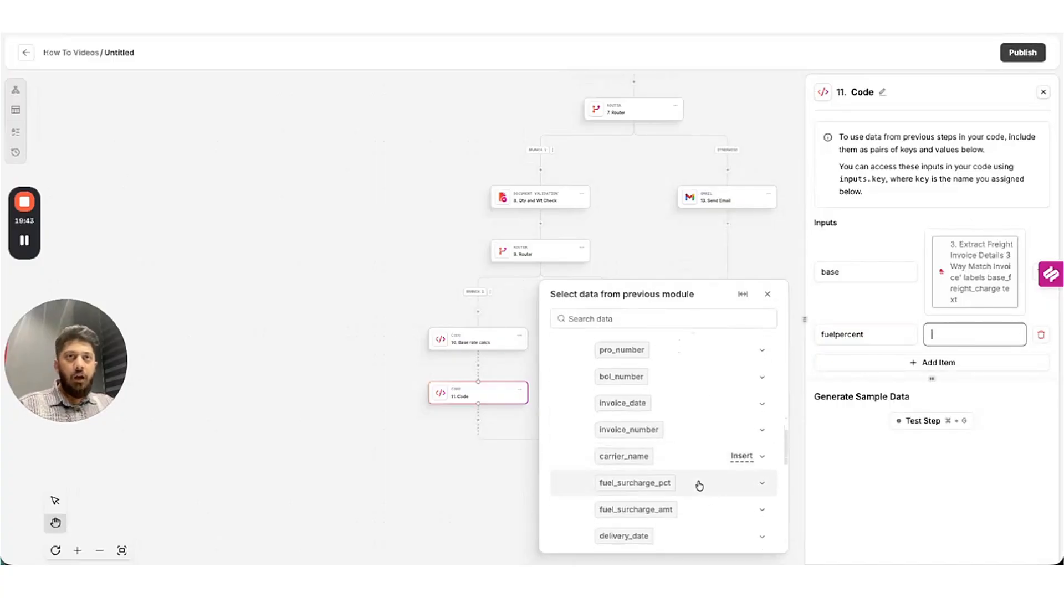
click(768, 488)
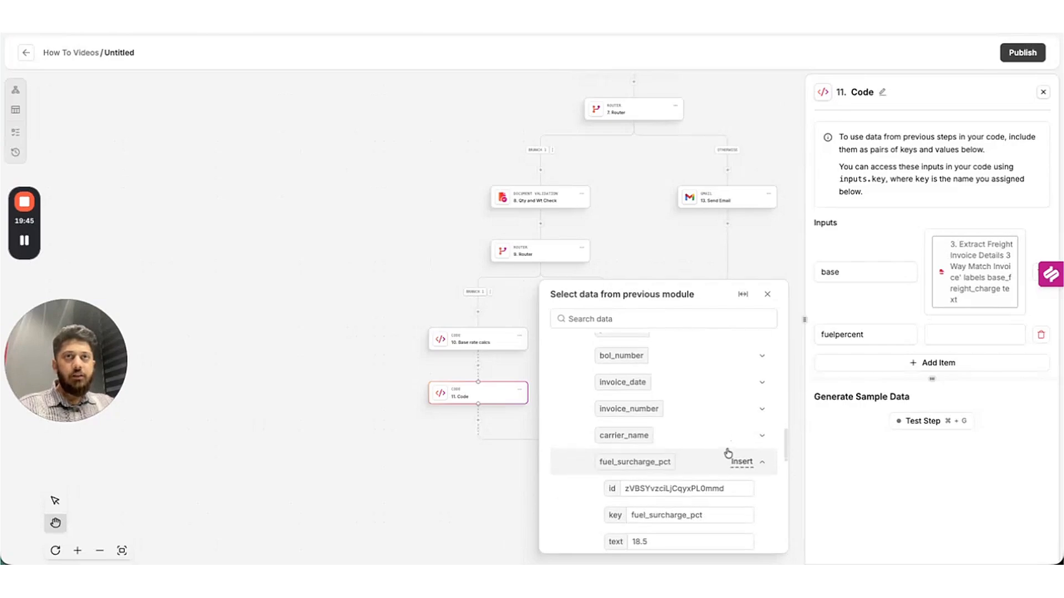
scroll(731, 454, down, 1)
click(765, 523)
scroll(950, 245, down, 3)
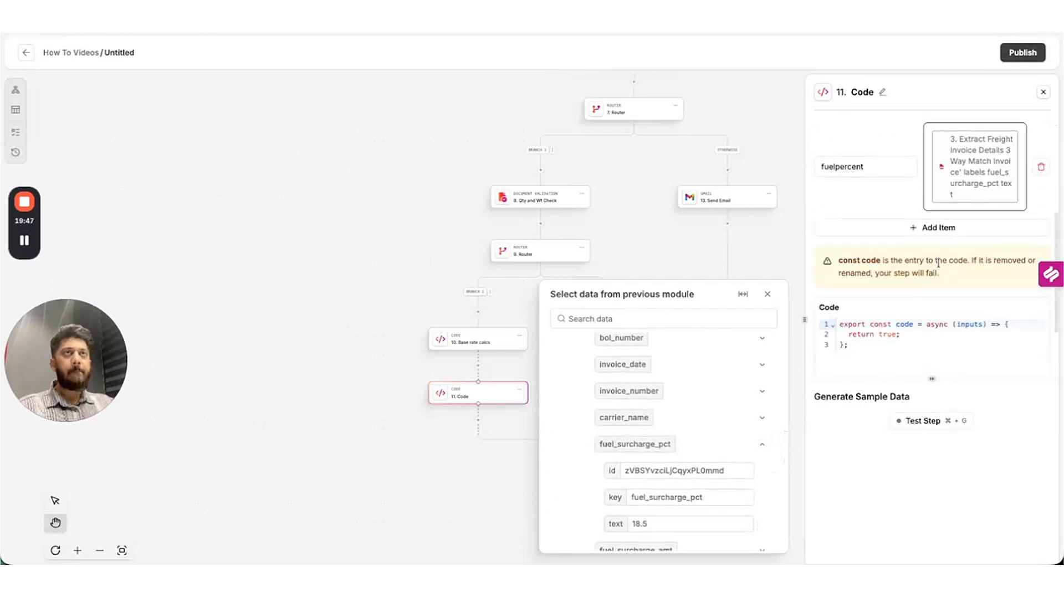
Title step 11 'Fuel Calcs' after its surcharge code tests at 590.52.
scroll(936, 262, down, 1)
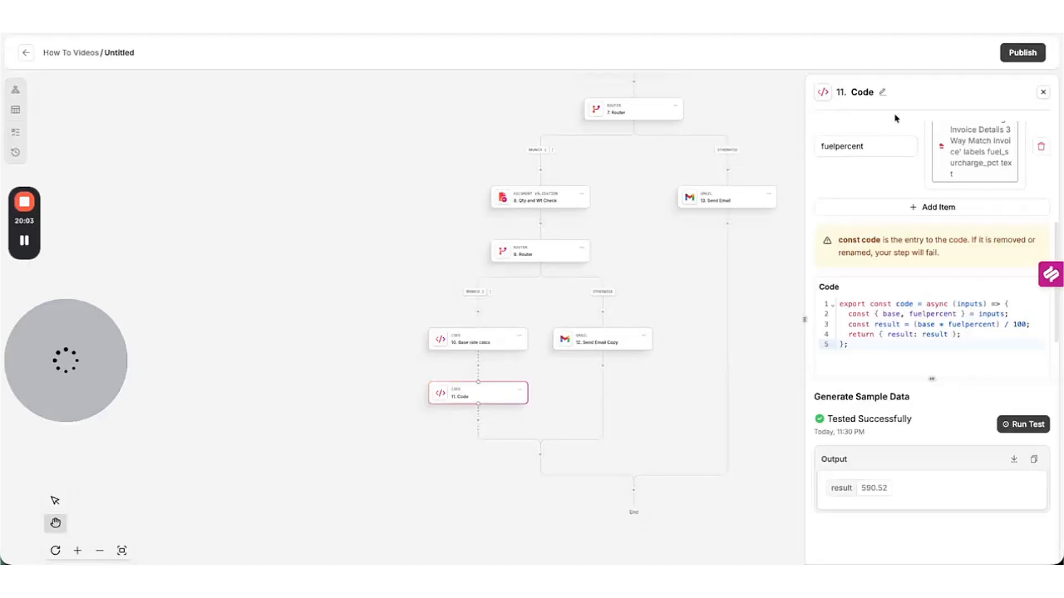
click(883, 93)
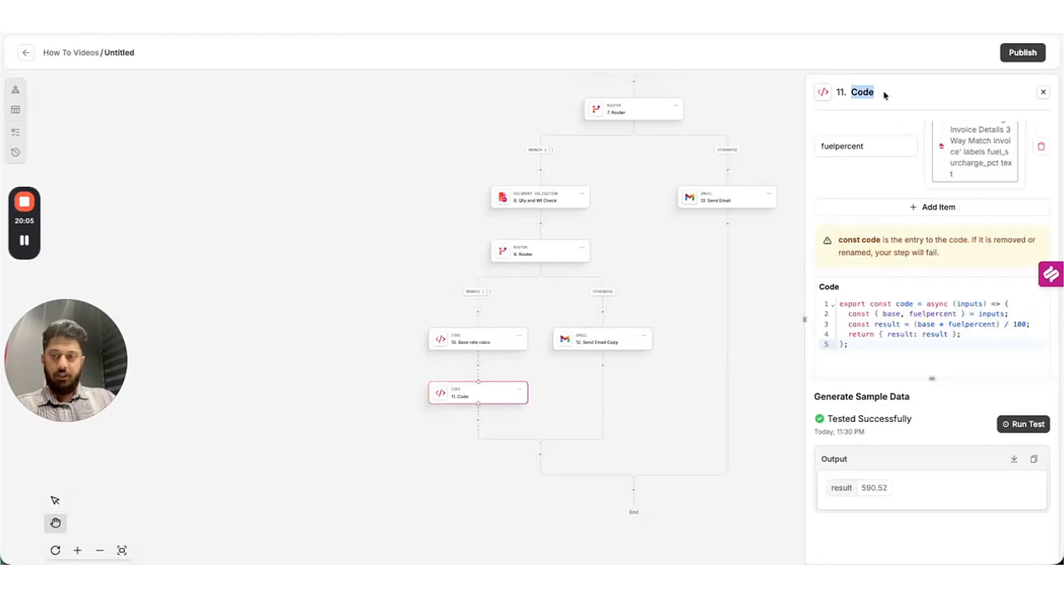
text(Fuel Calcs)
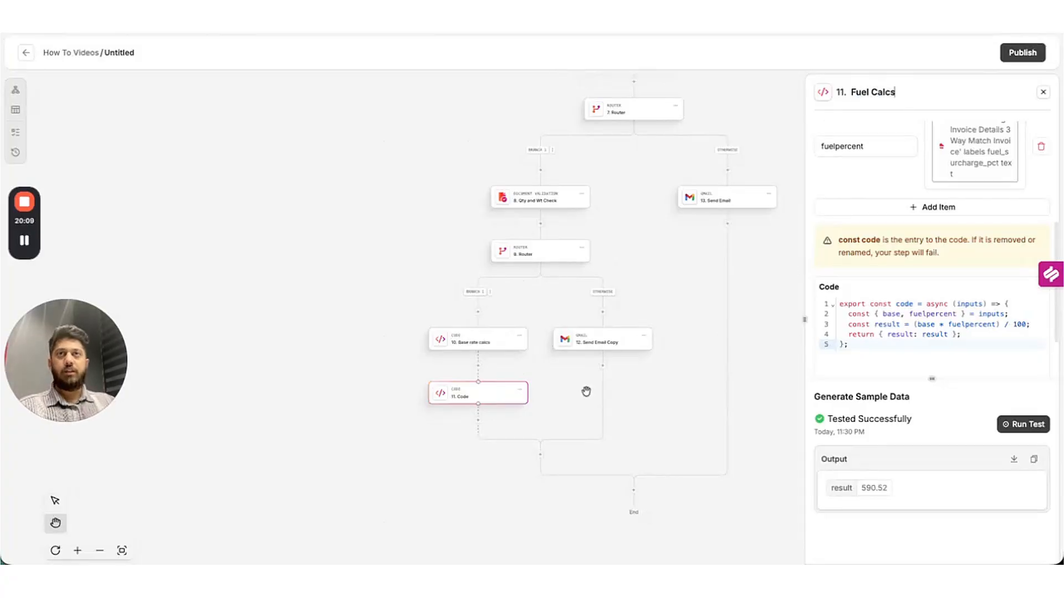
Add a Code step after Fuel Calcs and name it 'Calc Total'.
click(478, 423)
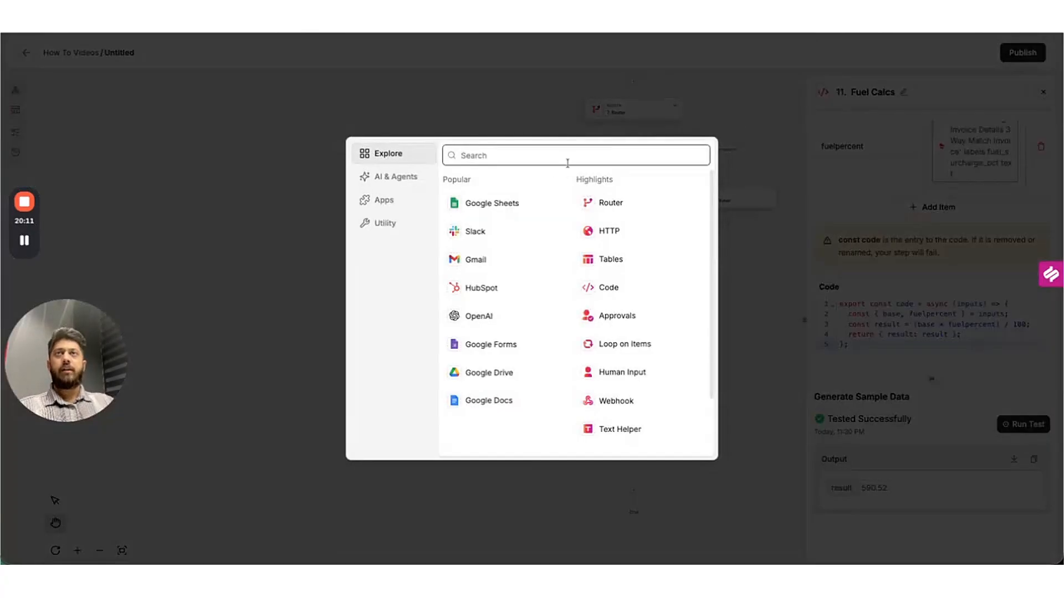
text(code)
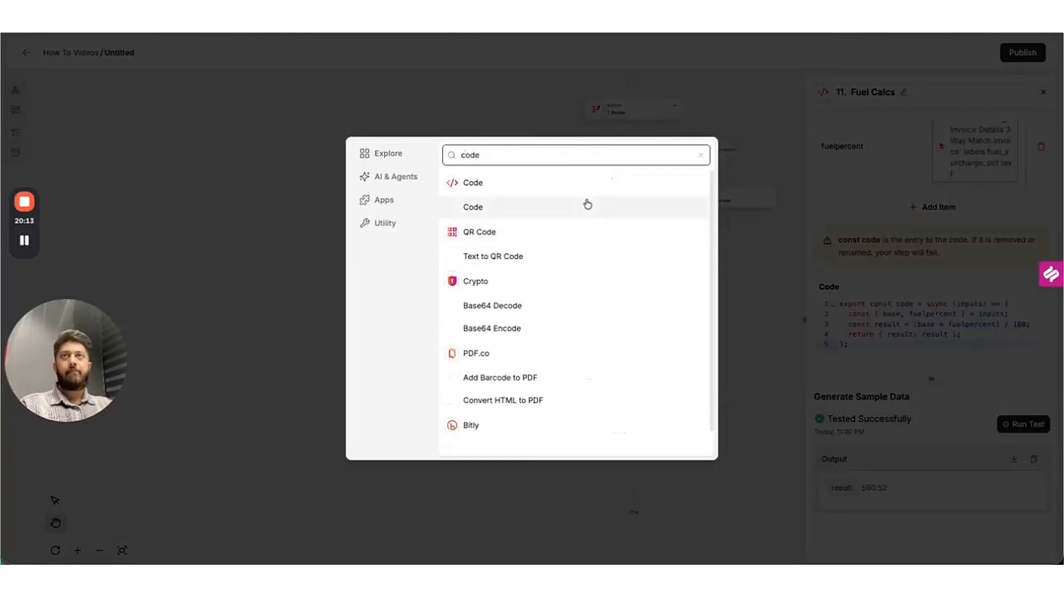
click(586, 204)
click(884, 92)
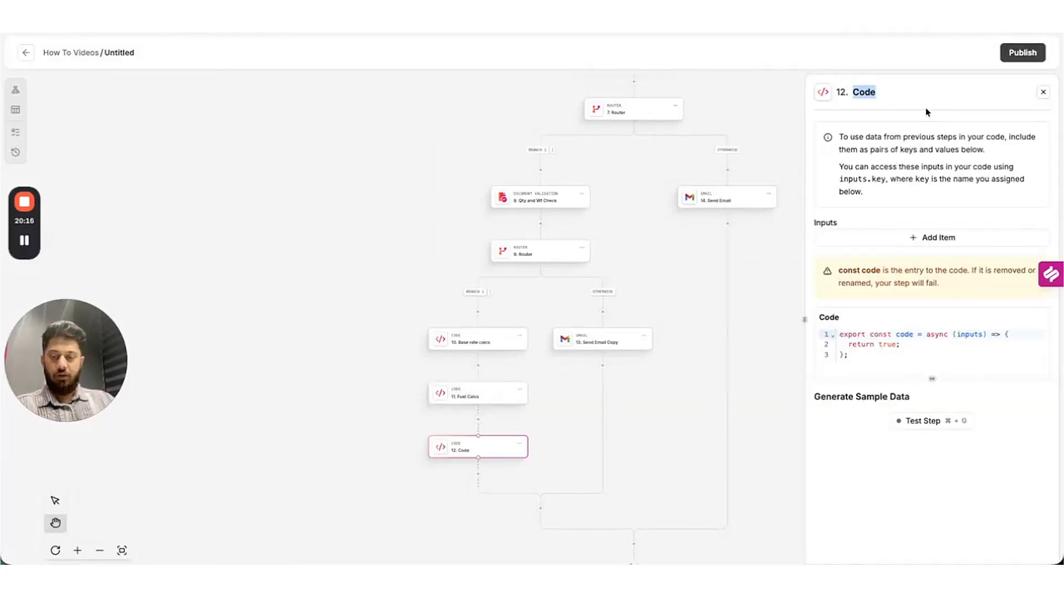
text(Calc)
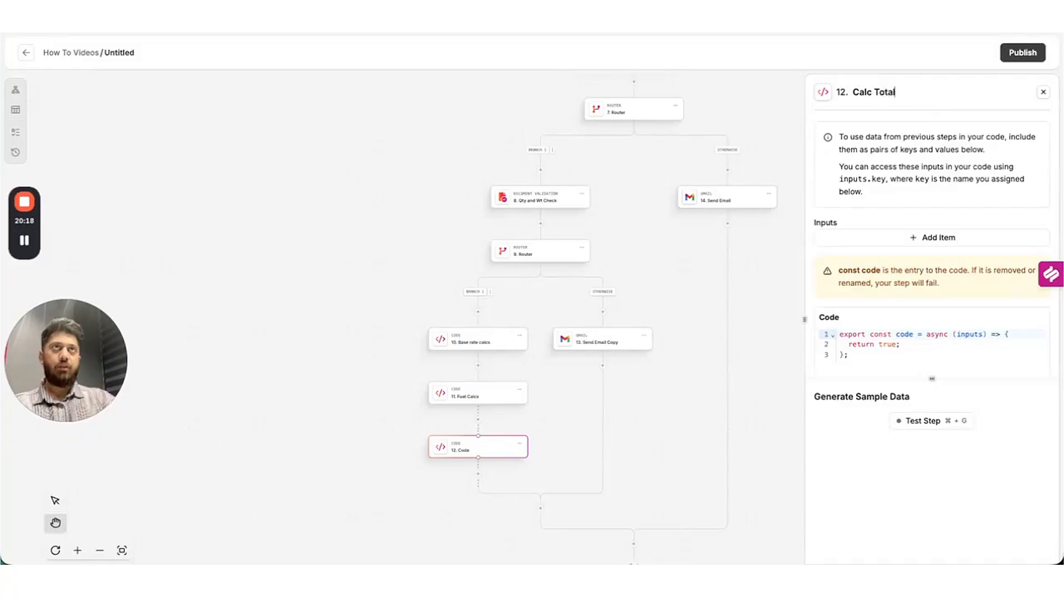
text( Total)
click(842, 238)
Give Calc Total three input keys: acc, base and fuel.
click(844, 238)
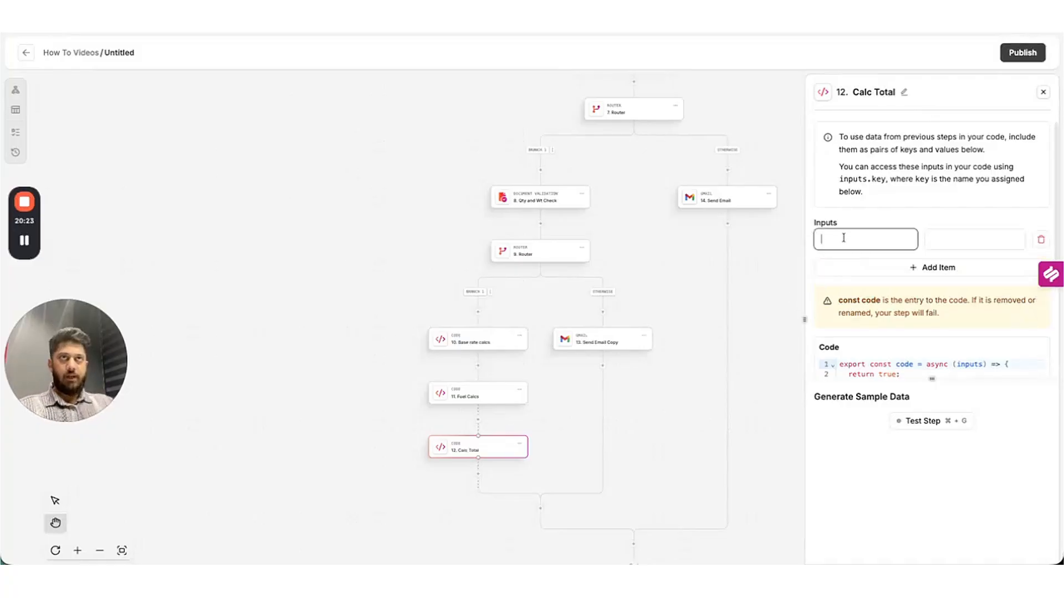
text(acc)
click(939, 268)
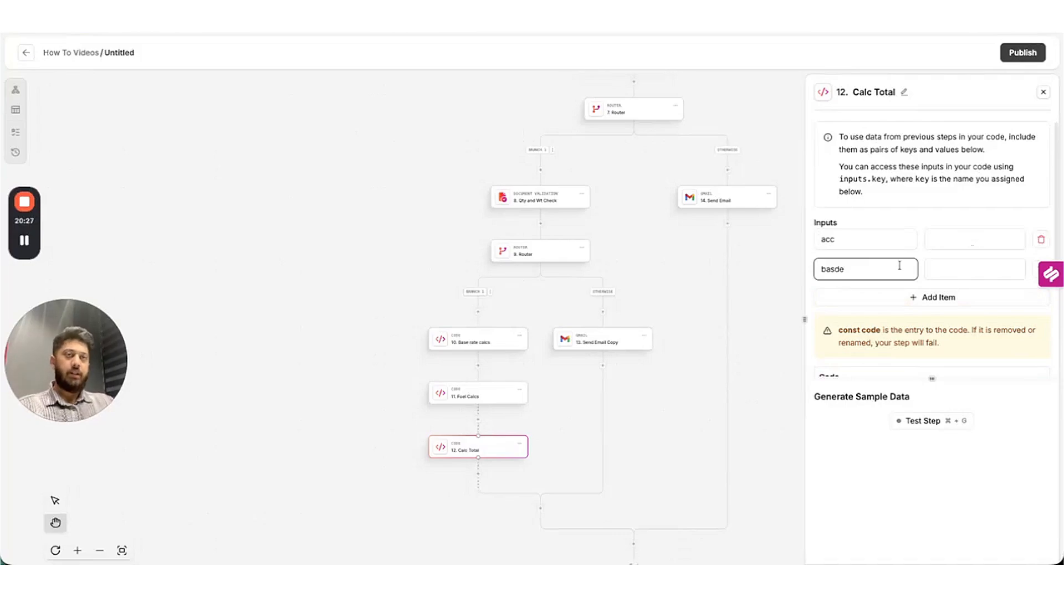
click(973, 300)
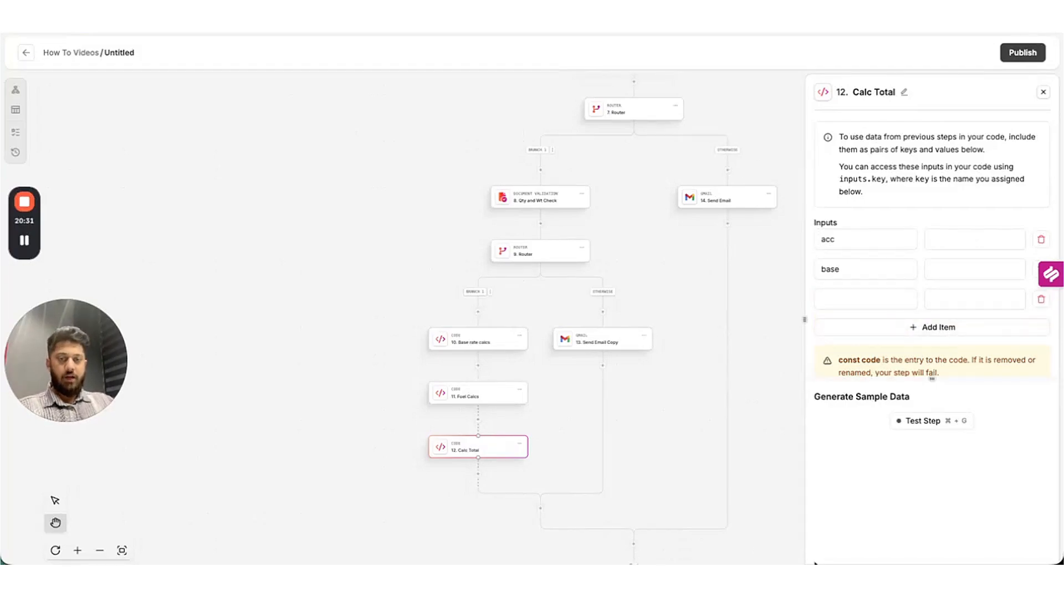
click(843, 300)
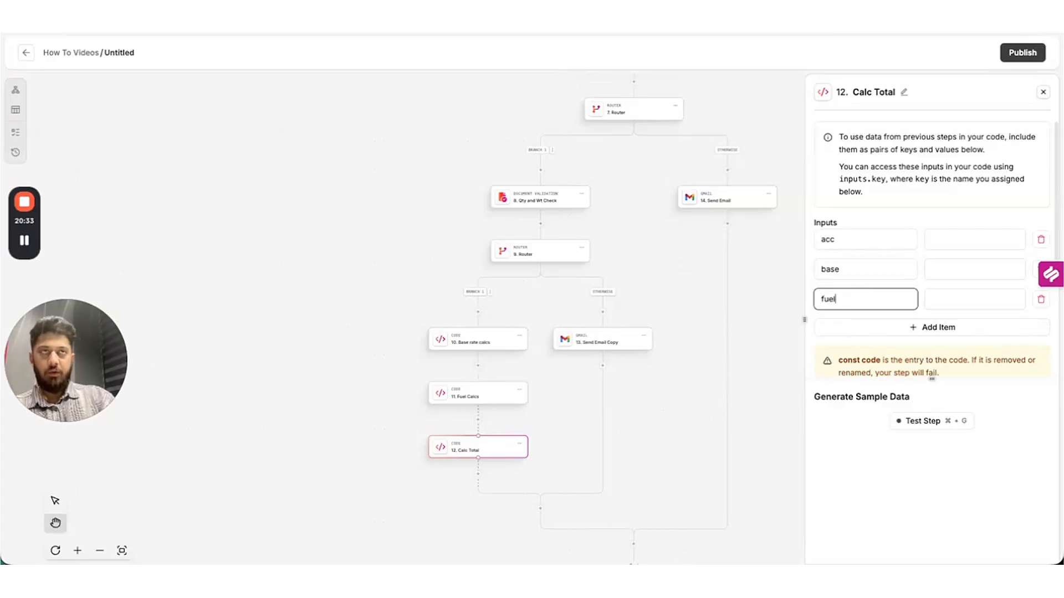
Map the fuel input to fuel_surcharge_amt.
click(950, 244)
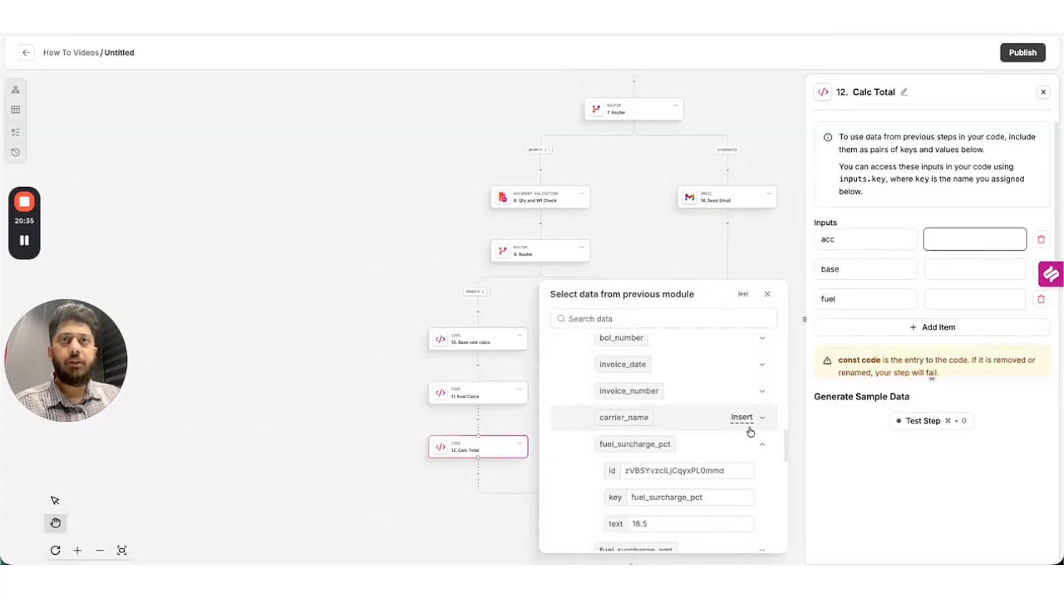
mouse_move(751, 432)
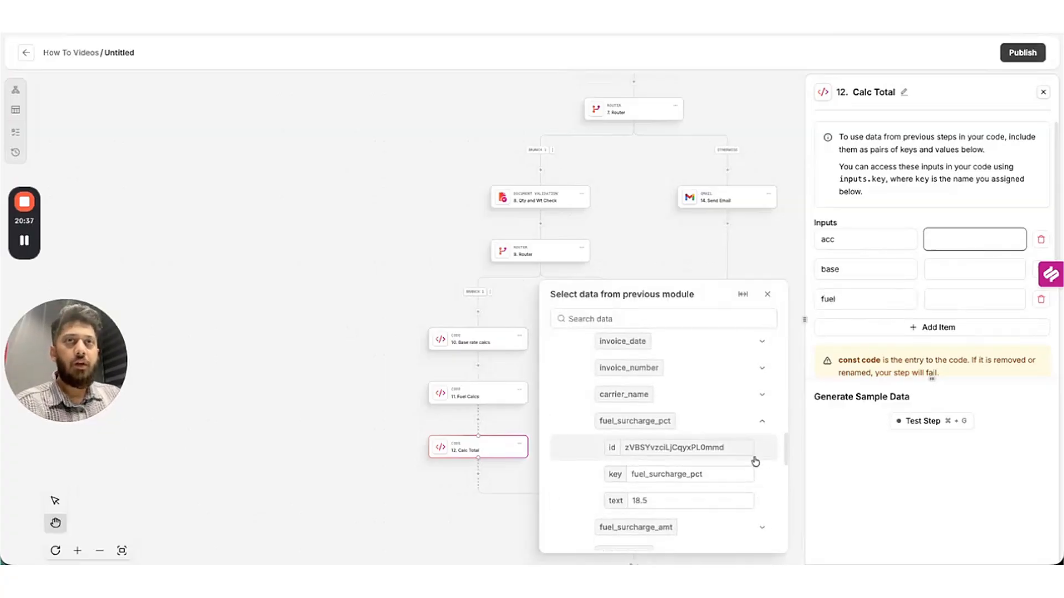
scroll(746, 455, down, 1)
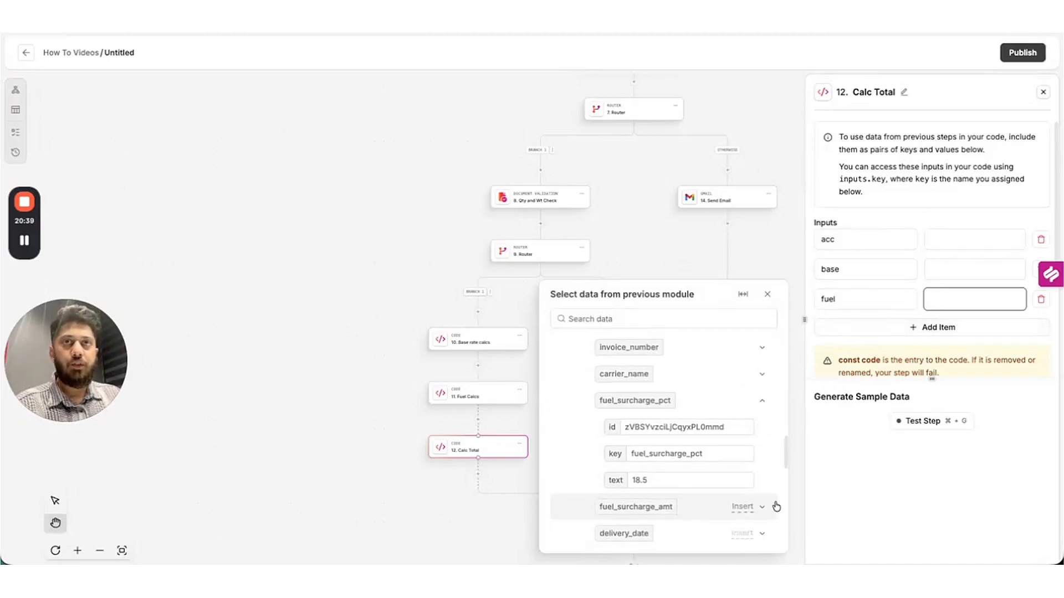
click(758, 507)
scroll(720, 474, down, 4)
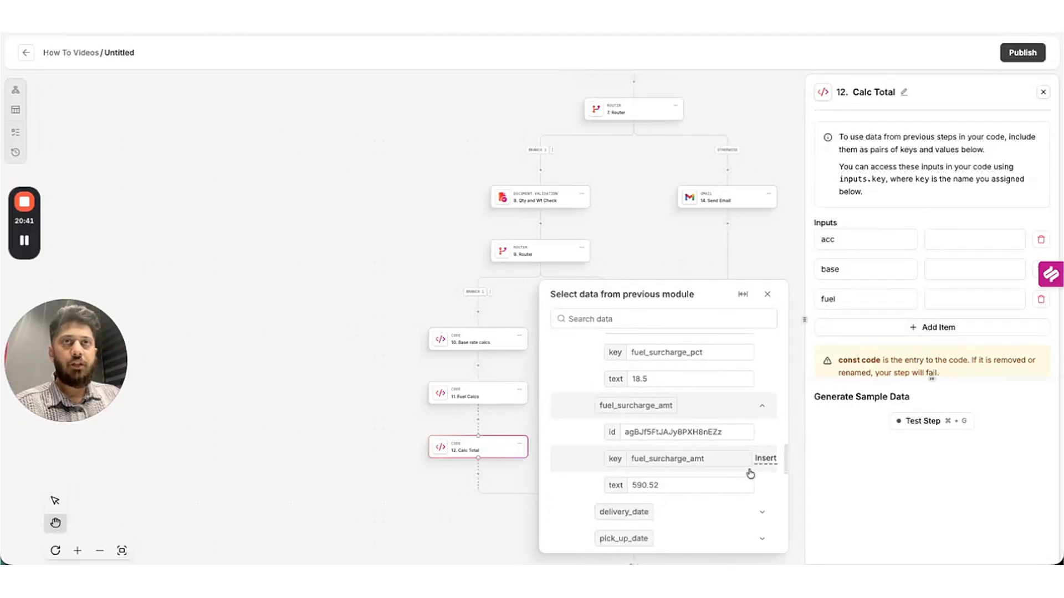
click(766, 485)
Map the base input to base_freight_charge.
click(967, 270)
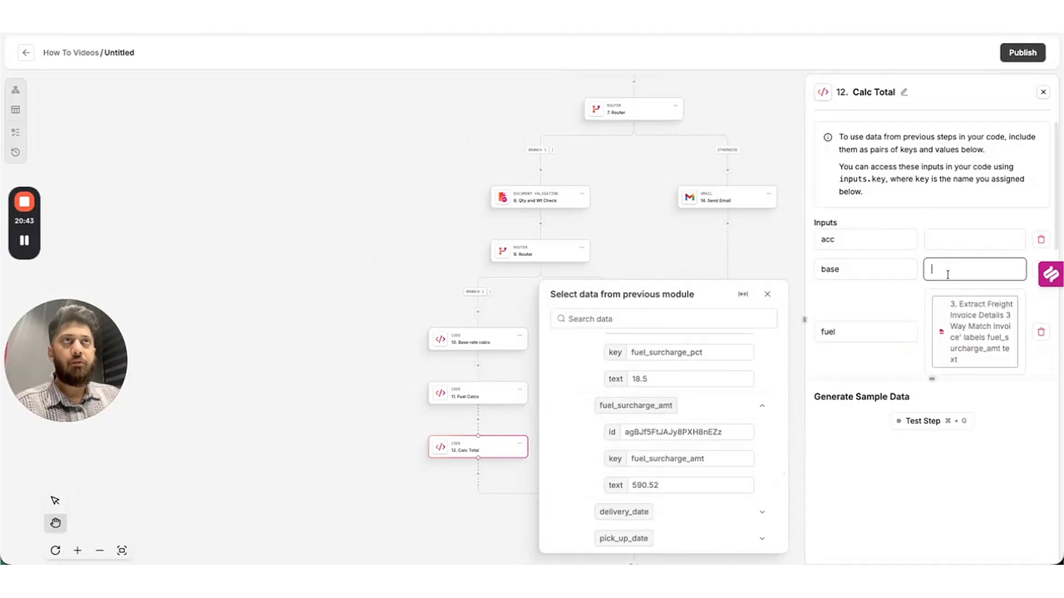
scroll(691, 427, up, 4)
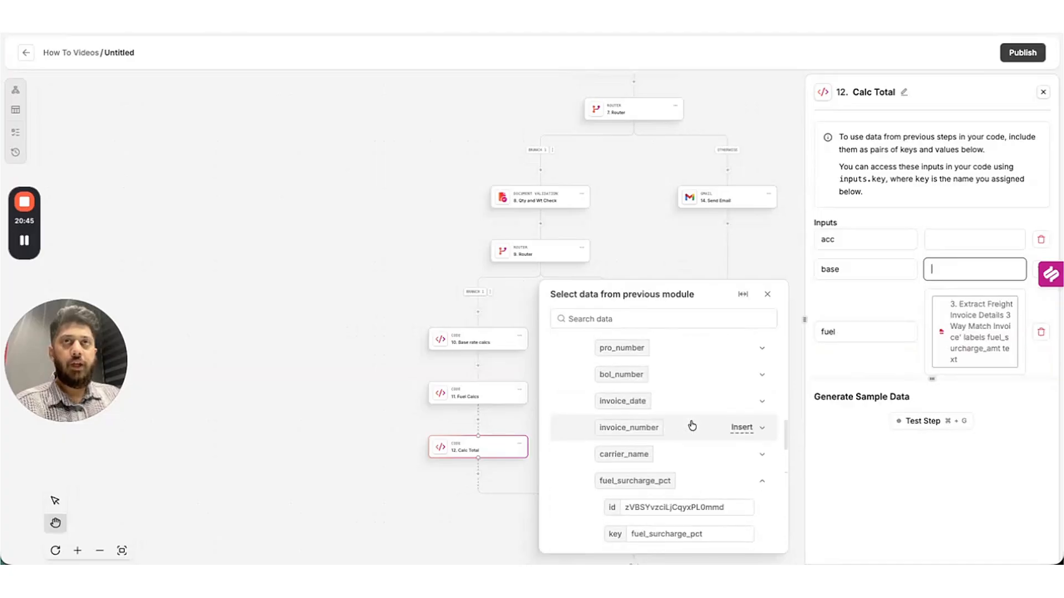
scroll(709, 461, down, 1)
scroll(709, 461, down, 5)
scroll(709, 458, up, 1)
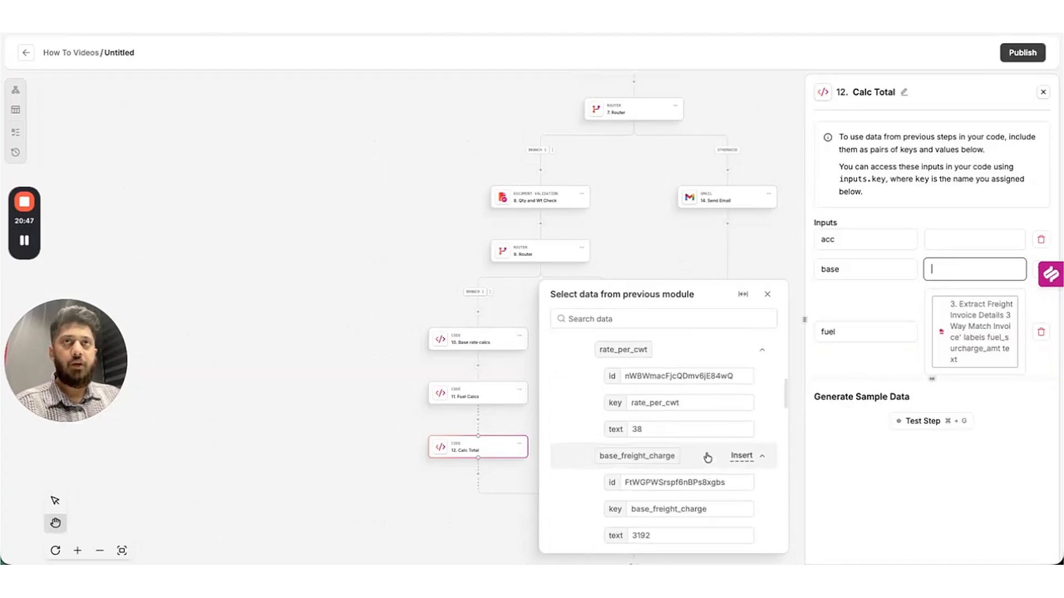
scroll(715, 482, down, 1)
click(765, 516)
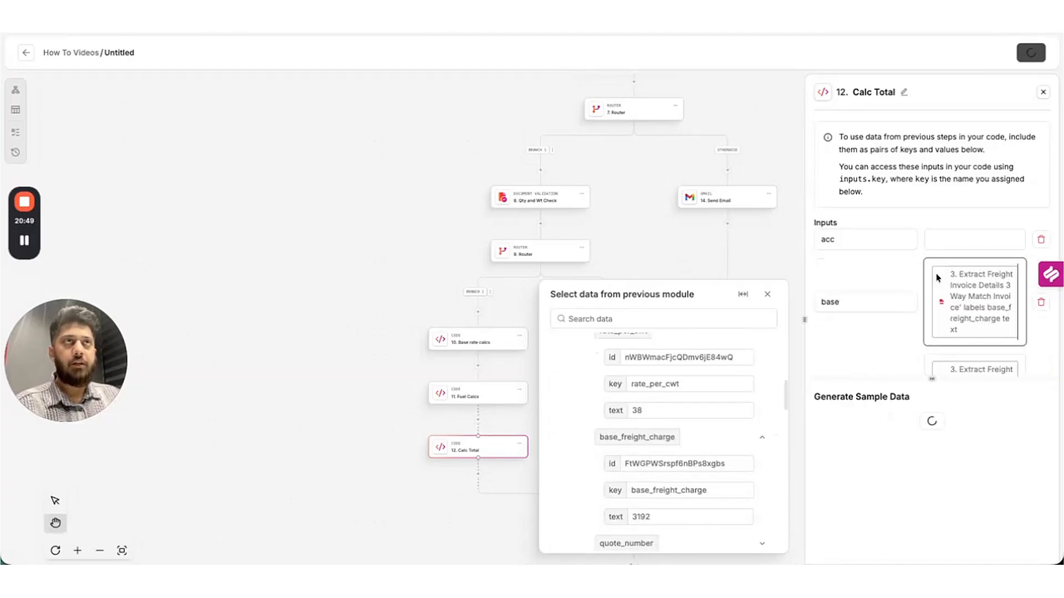
Map the acc input to accessorial_charges.
click(939, 243)
scroll(695, 420, down, 10)
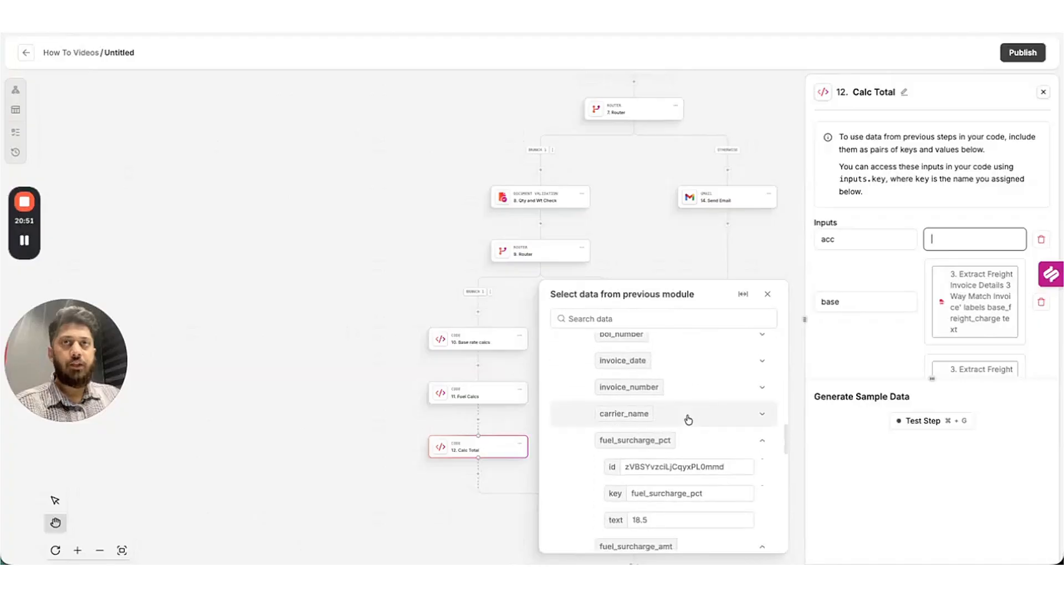
scroll(661, 443, down, 2)
click(763, 407)
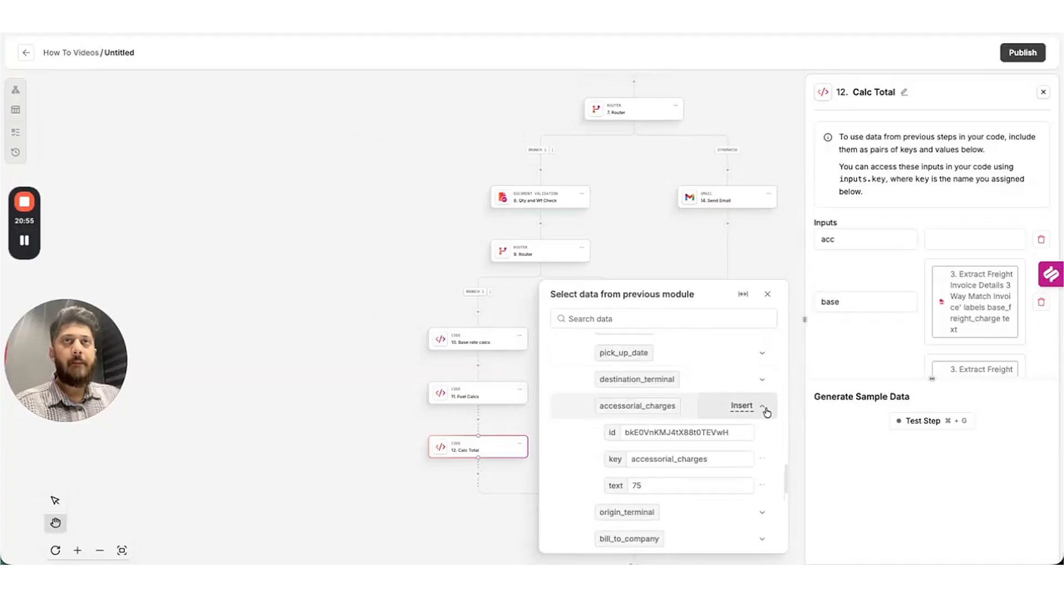
click(766, 486)
scroll(909, 294, down, 2)
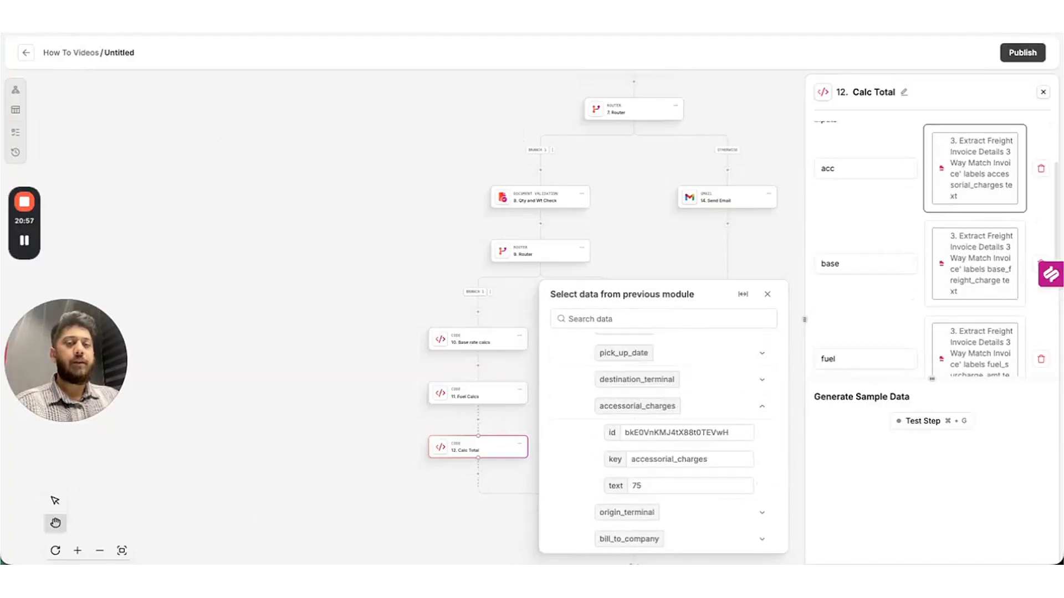
click(909, 299)
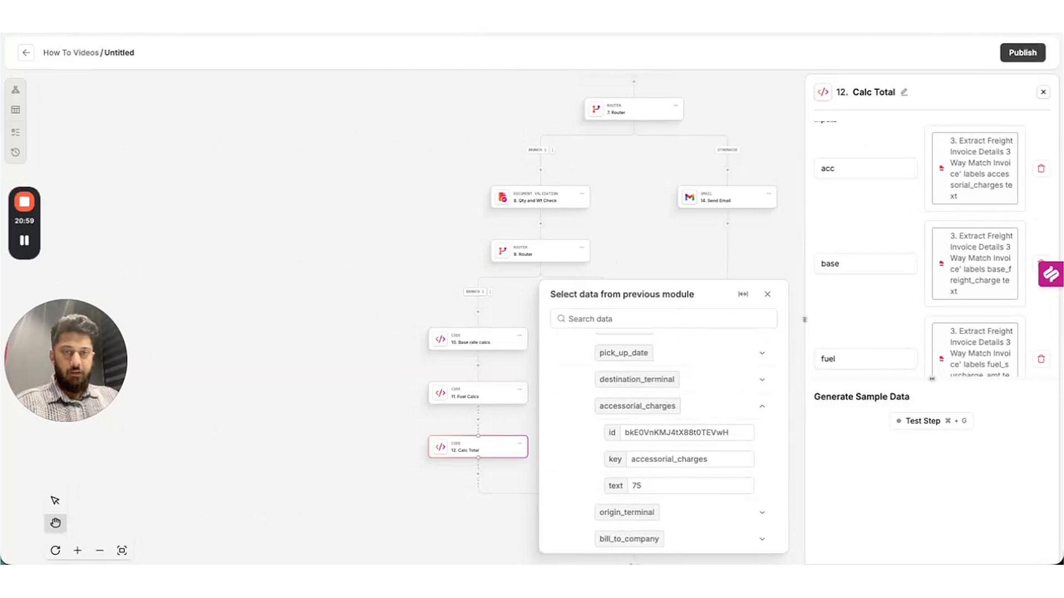
Replace Calc Total's code with base + fuel + acc and test it, getting 3857.52.
scroll(964, 299, down, 3)
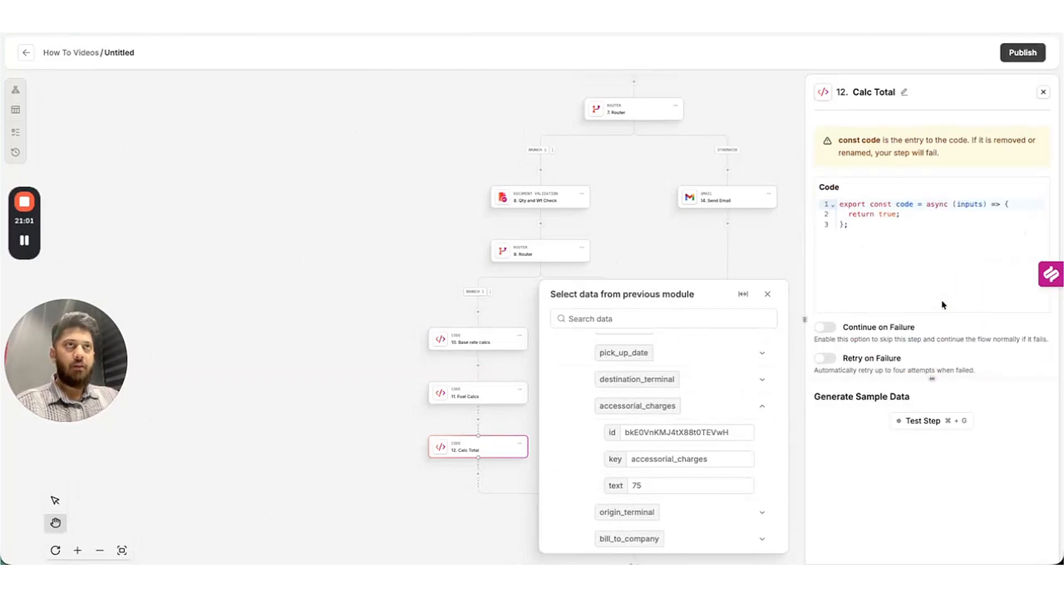
click(873, 237)
key(super+a)
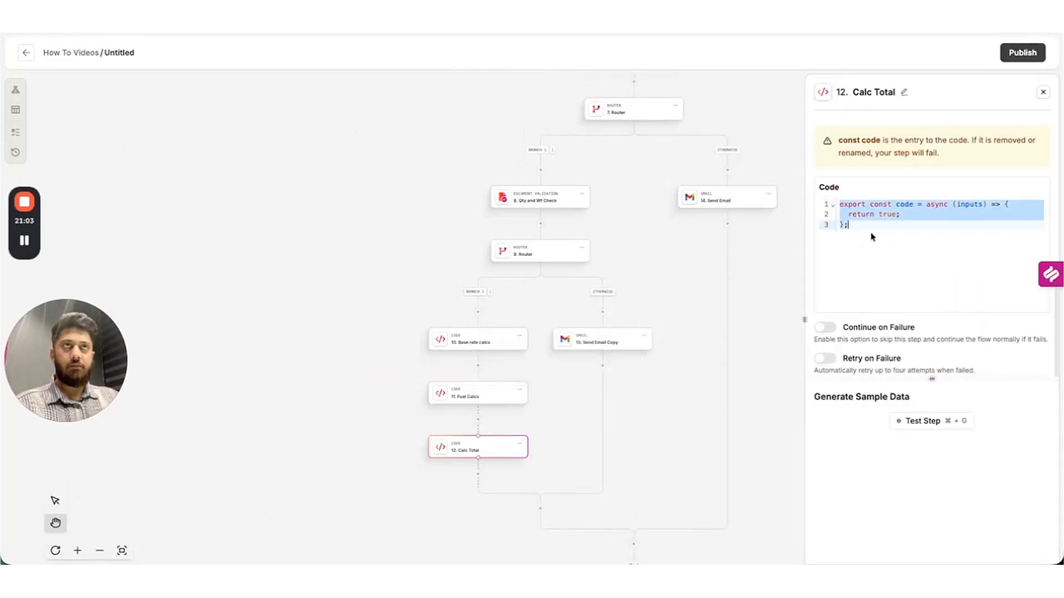
text(export const code = async (inputs) => {   const { base, fuel, acc } = inputs;   const total = base + fuel + acc;   return { result: total }; };)
click(935, 423)
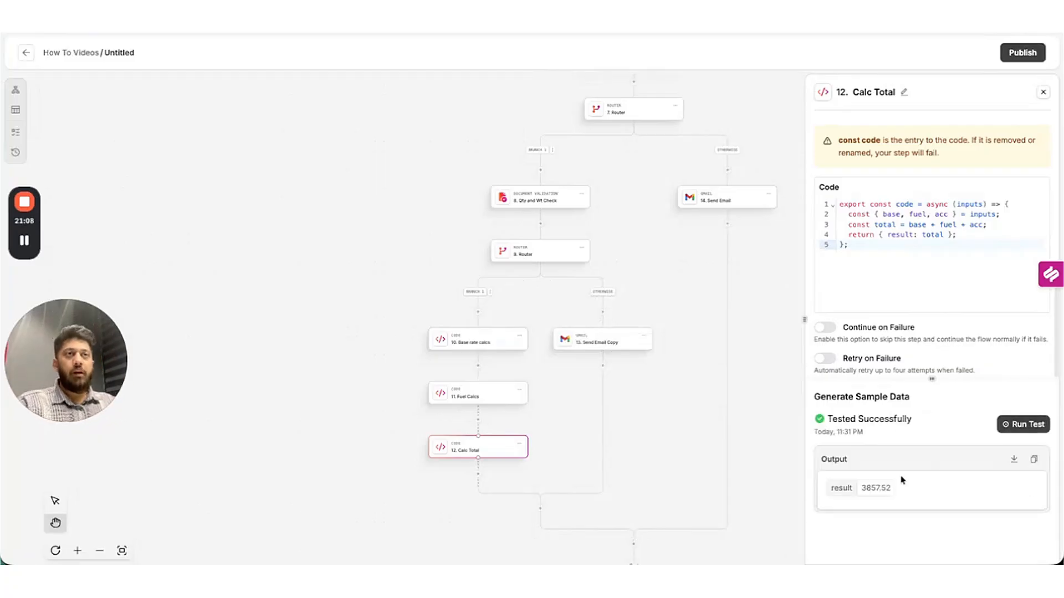
double_click(876, 488)
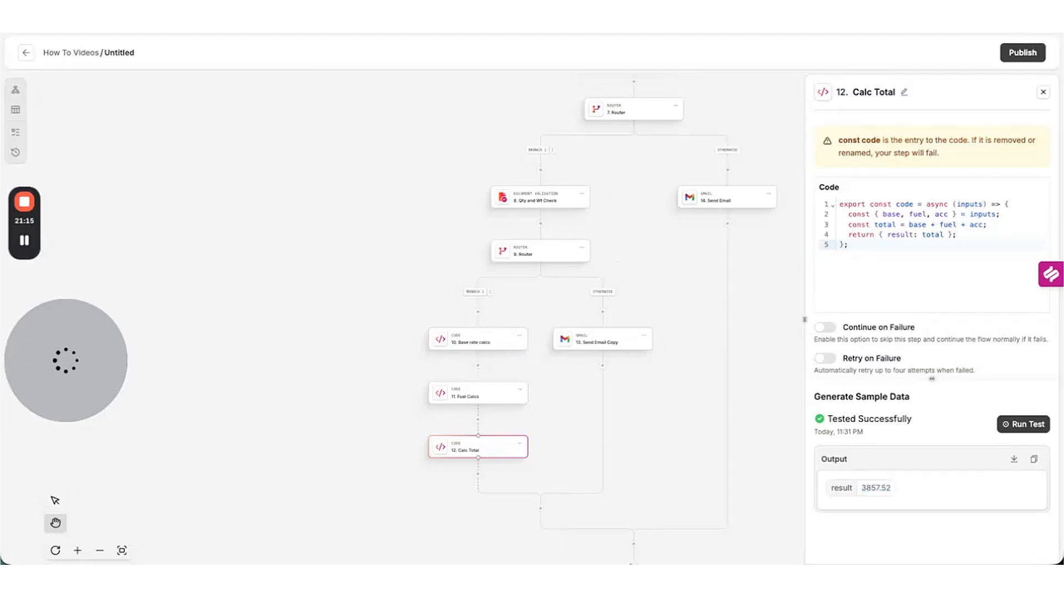
Add a Label Validations step after Calc Total, with a first rule and one condition.
click(476, 478)
text(val)
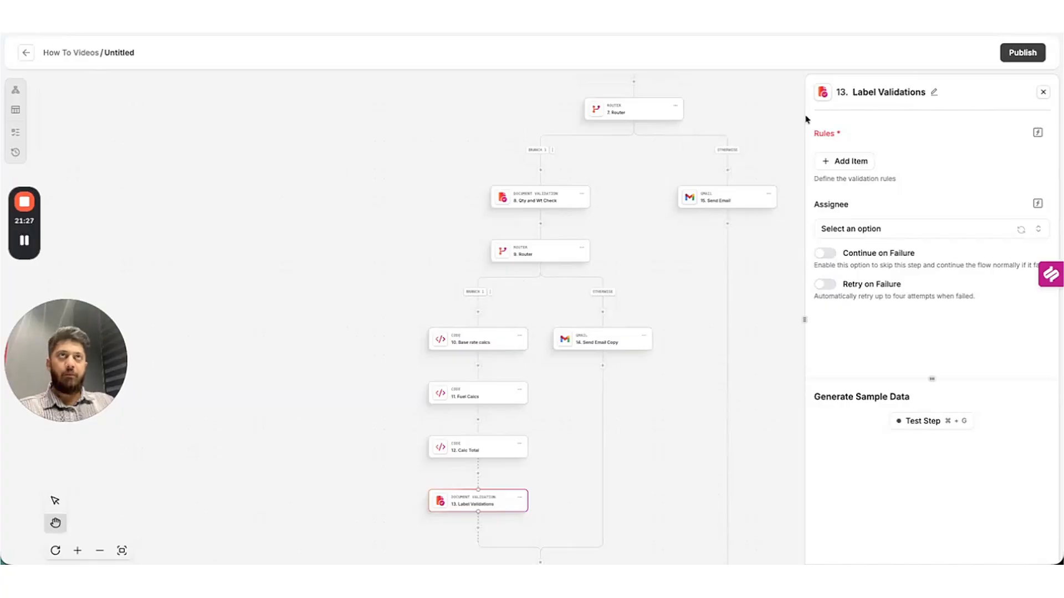
click(856, 162)
click(856, 214)
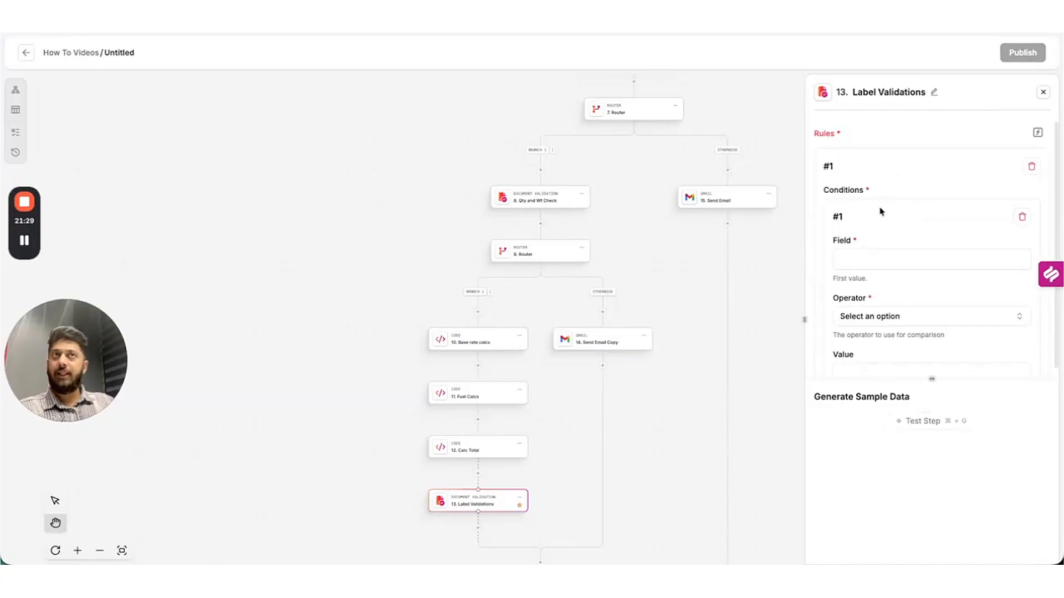
Set rule #1's condition field to the invoice total_due text from step 3.
click(875, 258)
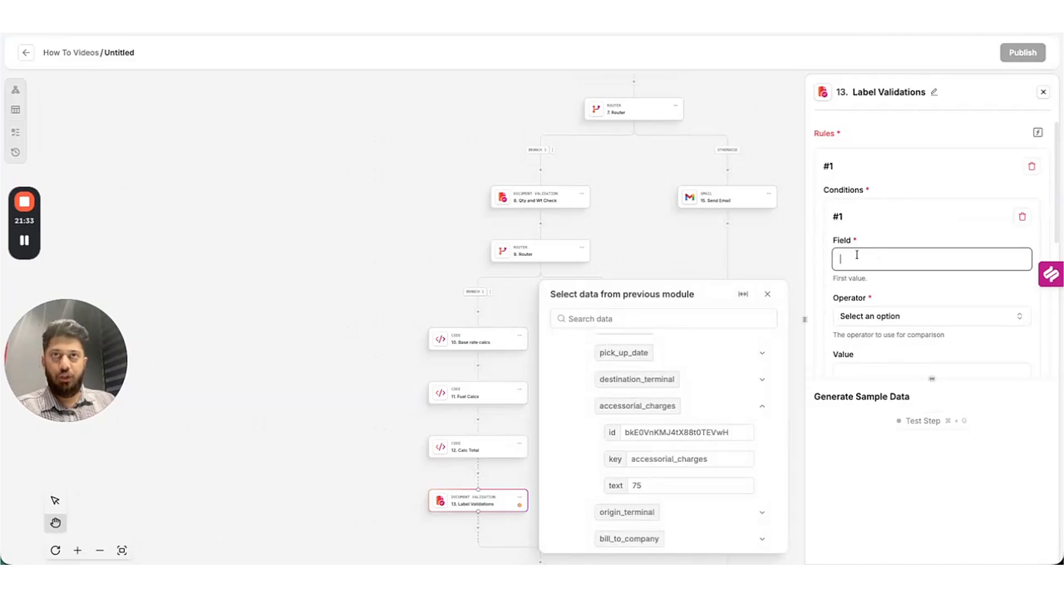
scroll(737, 416, down, 10)
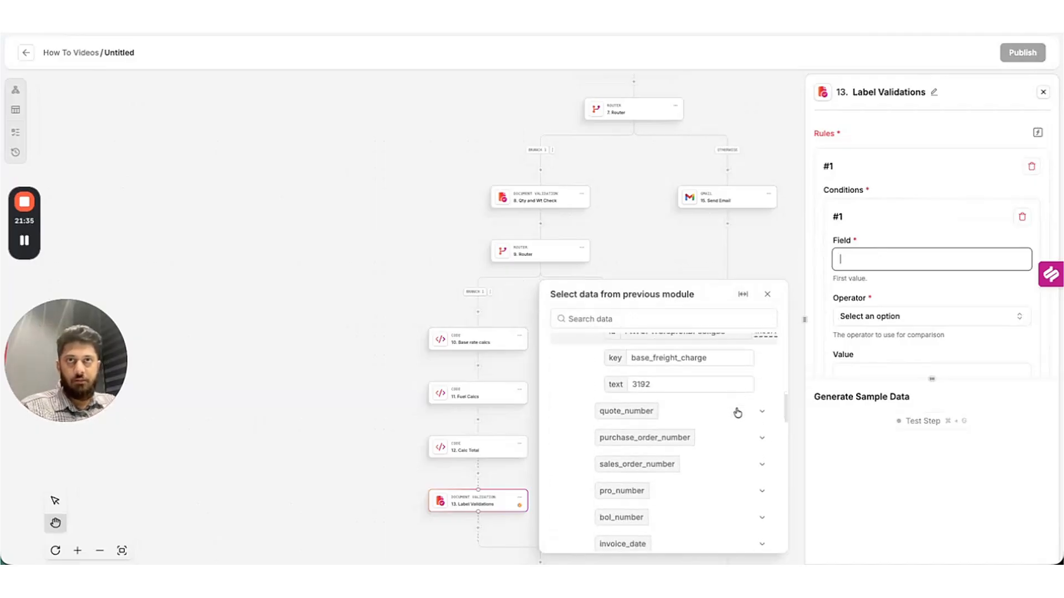
scroll(737, 413, down, 1)
scroll(738, 413, down, 3)
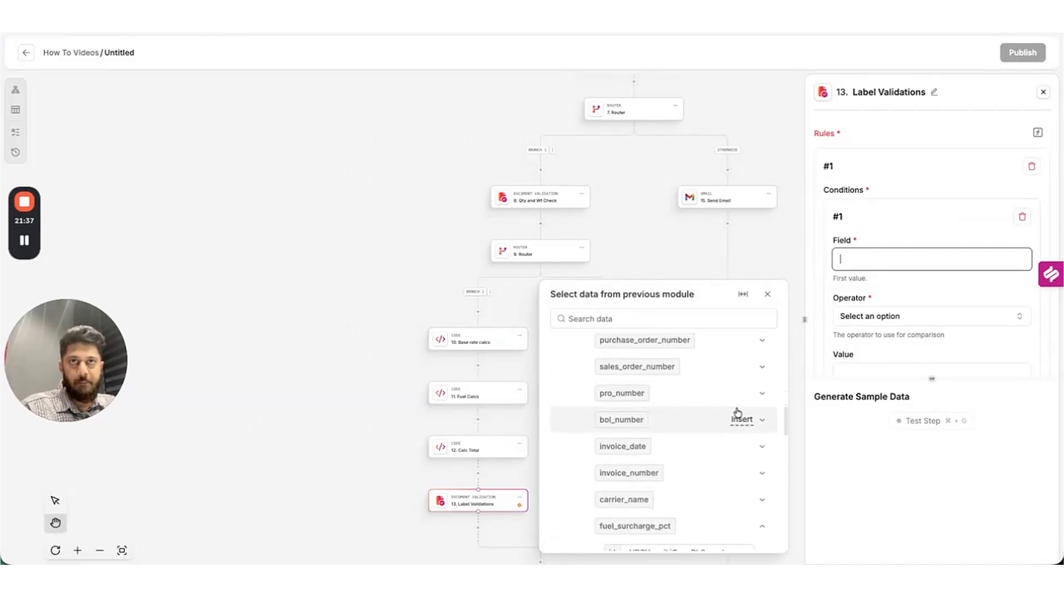
scroll(737, 413, up, 6)
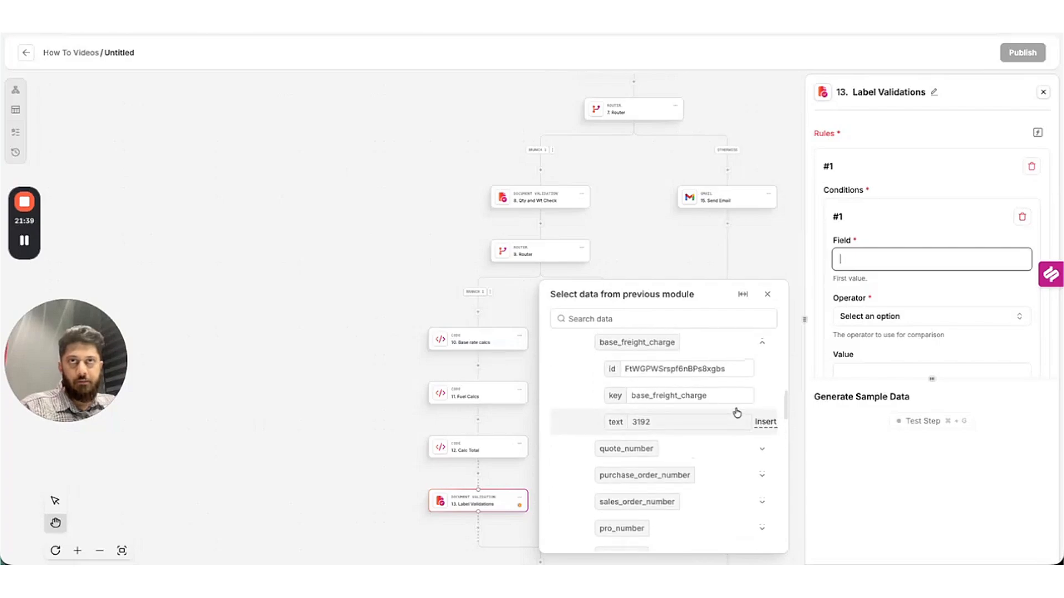
scroll(737, 413, up, 10)
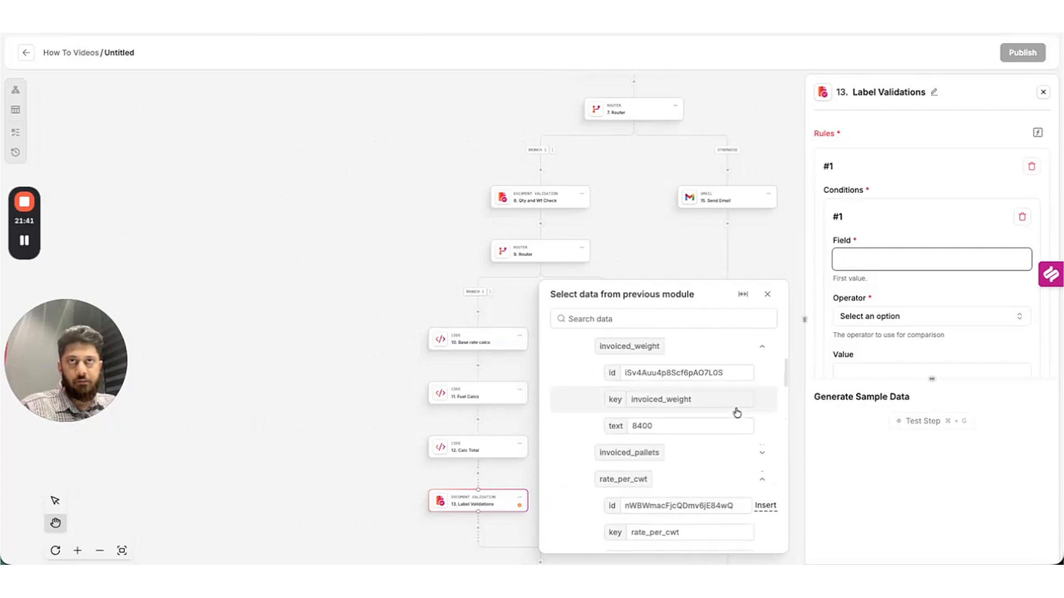
scroll(737, 413, up, 3)
scroll(732, 407, down, 12)
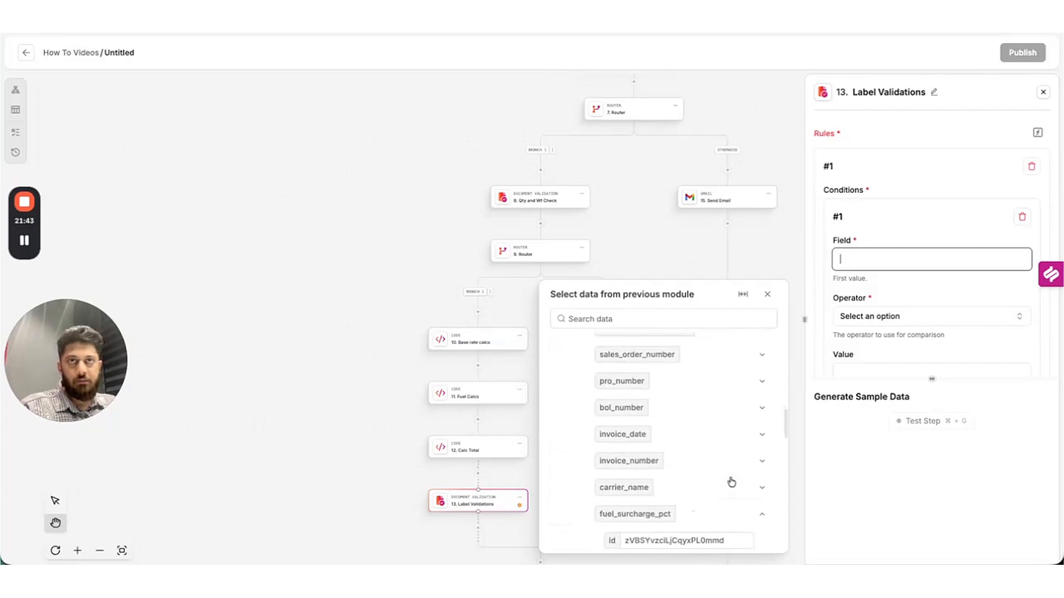
scroll(744, 446, down, 4)
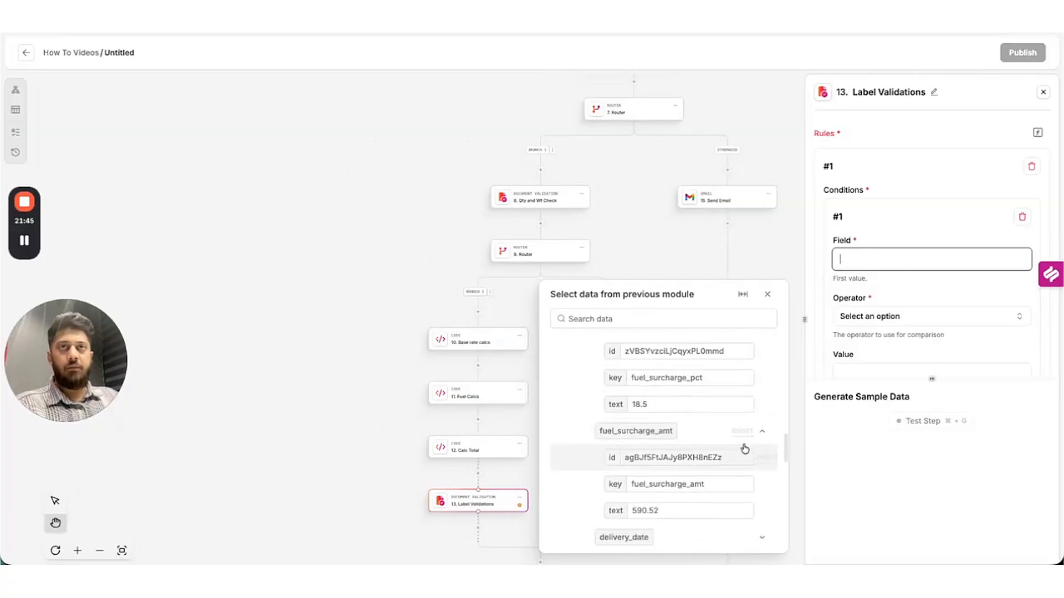
scroll(745, 448, down, 10)
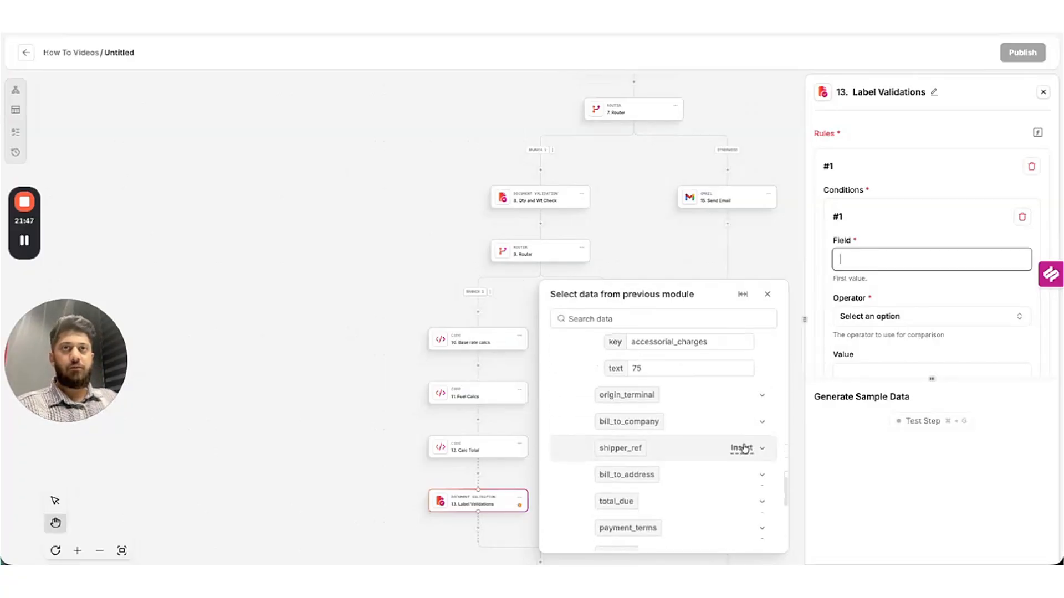
click(760, 459)
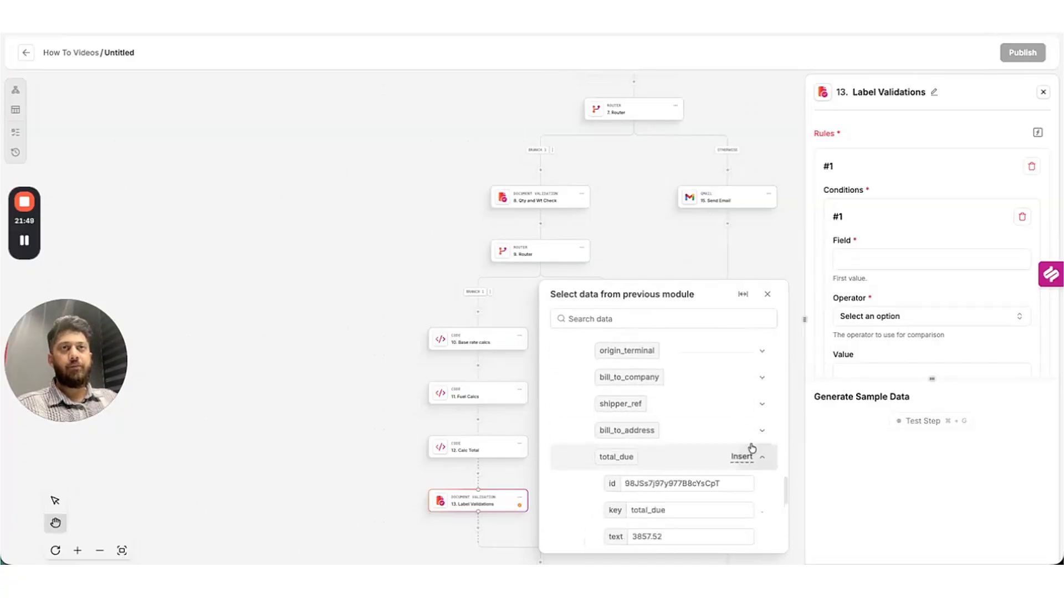
scroll(745, 441, down, 2)
click(762, 461)
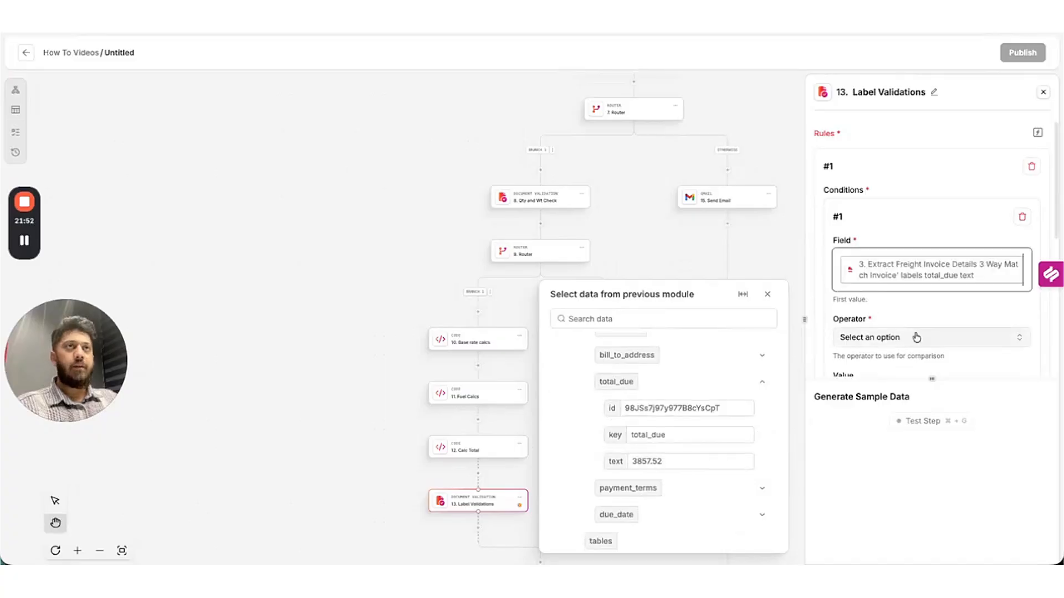
click(902, 340)
Compare it with 'number is equal to' against the 12. Calc Total result, and add rule #2.
text(equal)
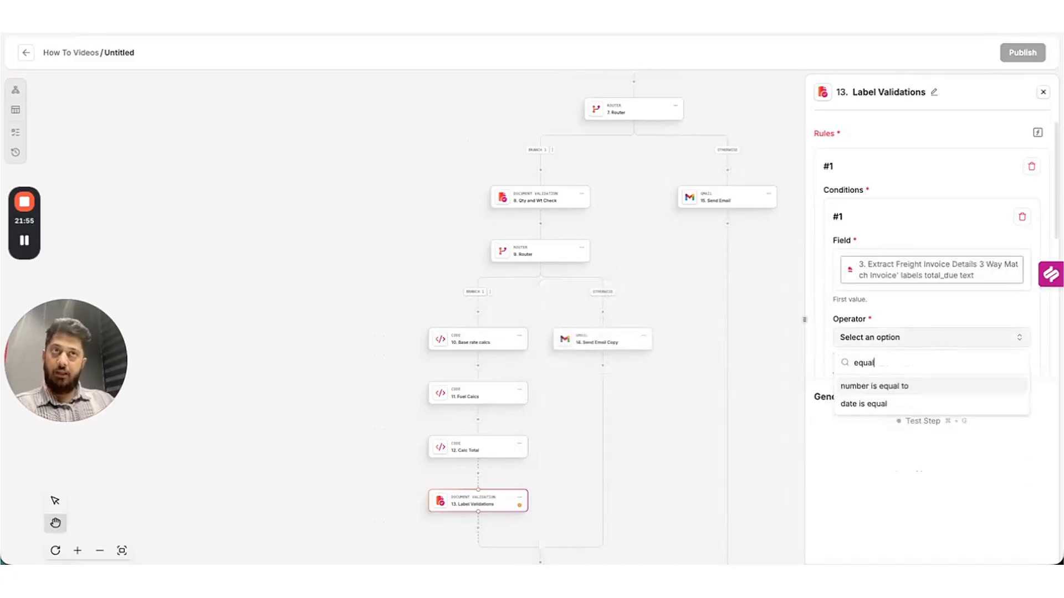
click(937, 387)
scroll(931, 309, down, 3)
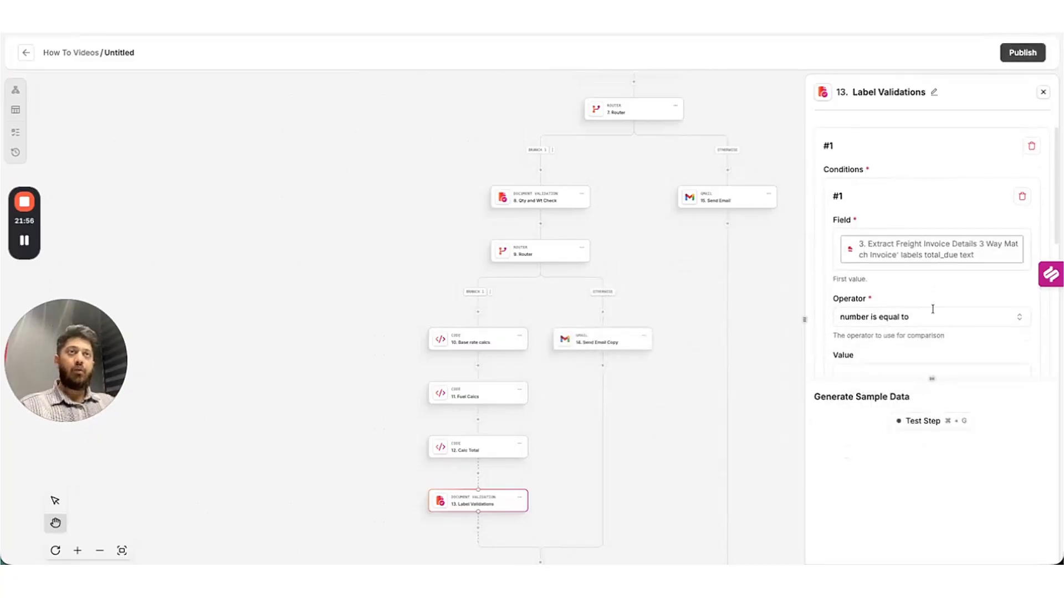
click(902, 306)
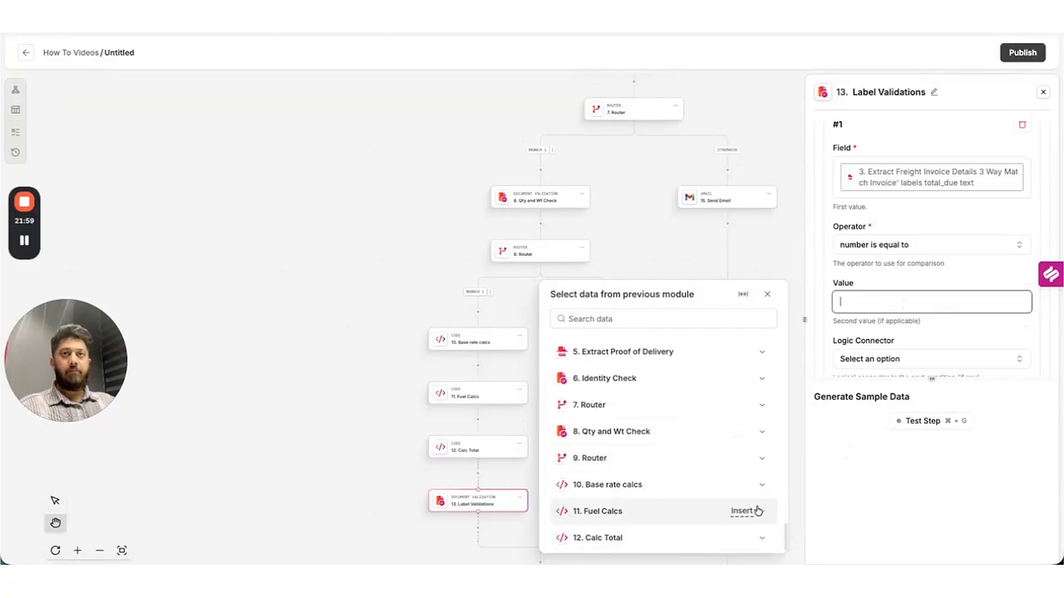
click(758, 529)
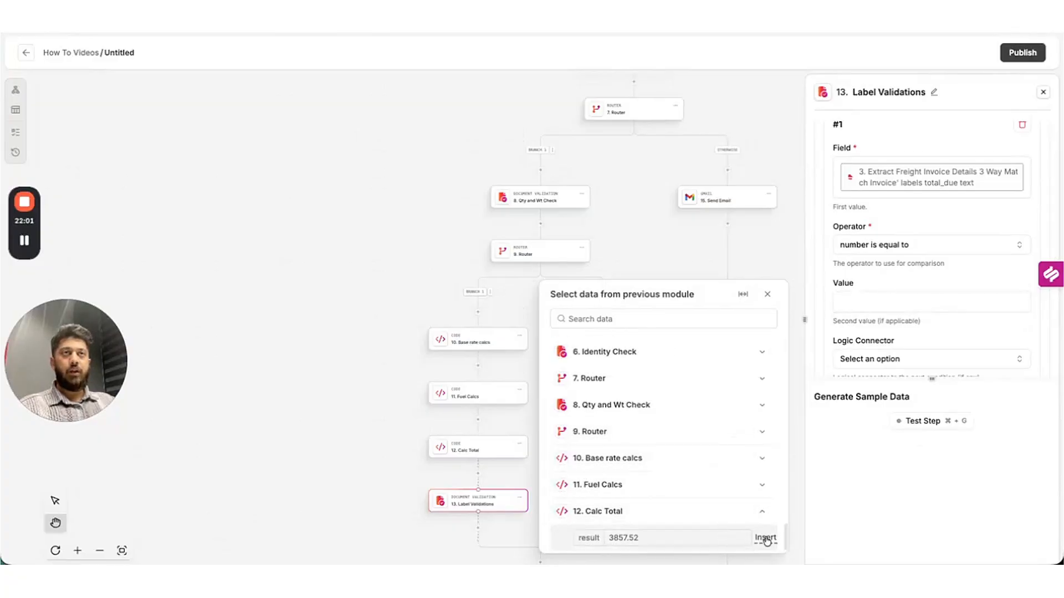
click(766, 539)
scroll(878, 269, down, 5)
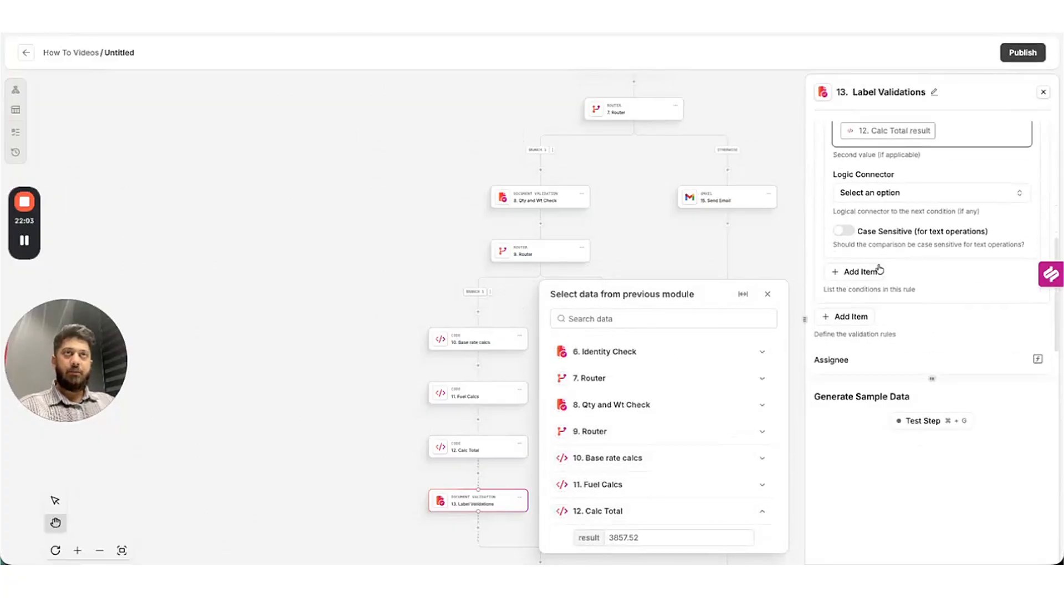
click(848, 318)
Add a rule #2 condition whose field is the invoice base_freight_charge text.
scroll(887, 327, down, 2)
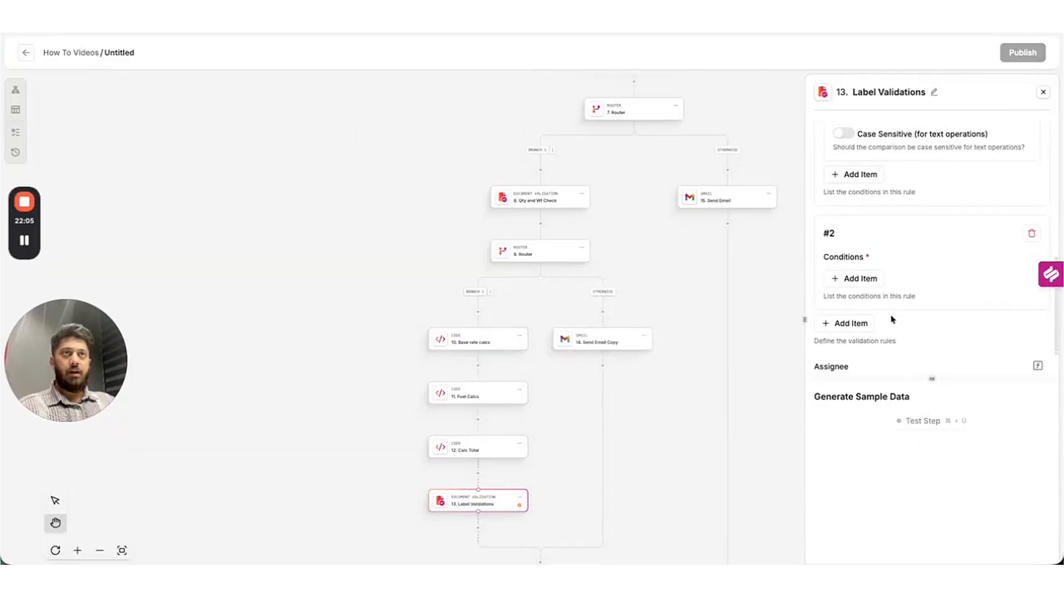
scroll(875, 288, down, 2)
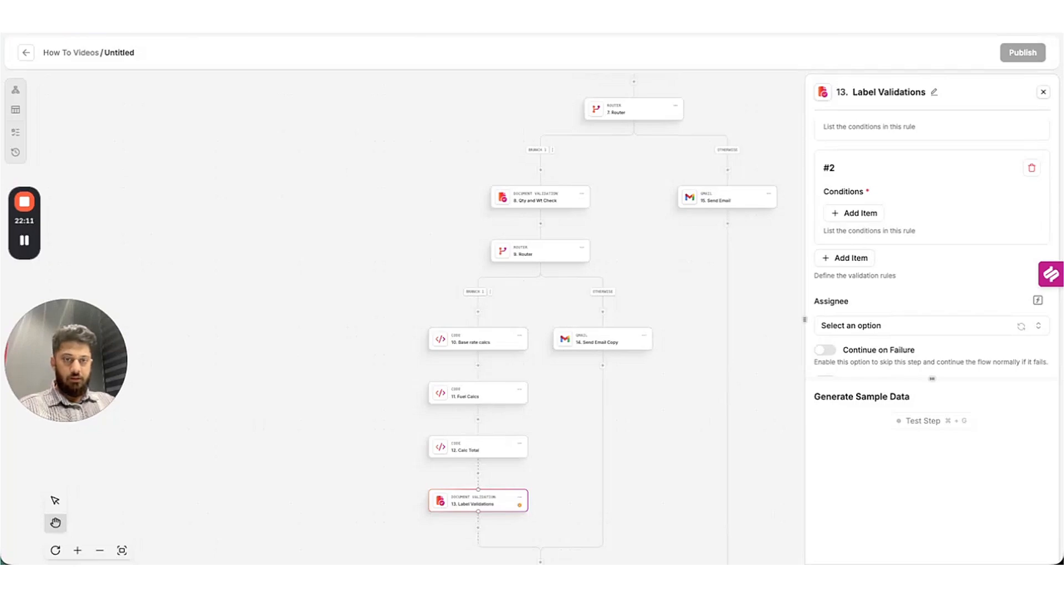
click(861, 212)
click(853, 263)
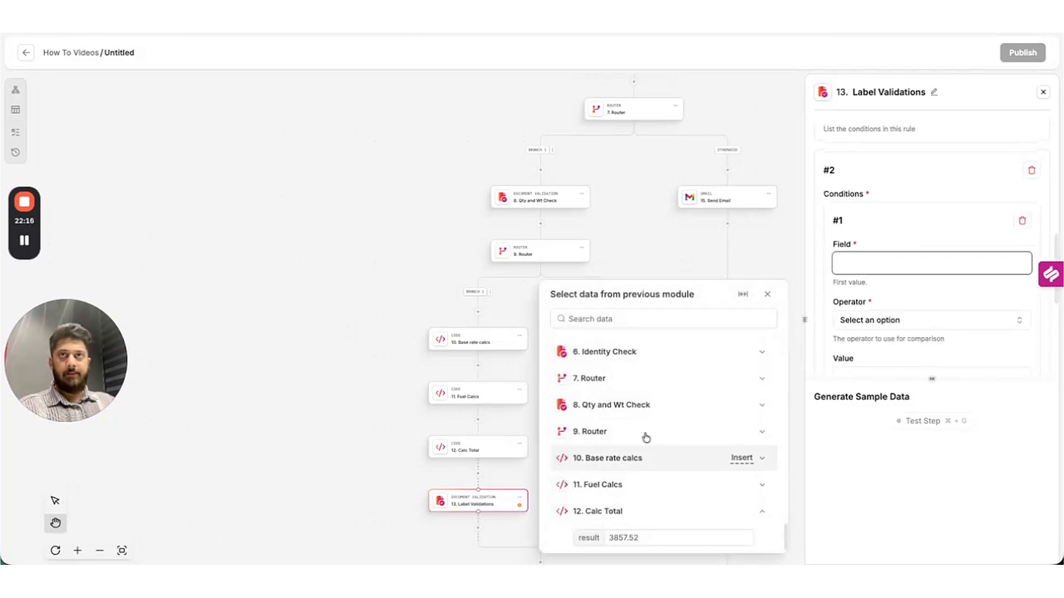
click(643, 458)
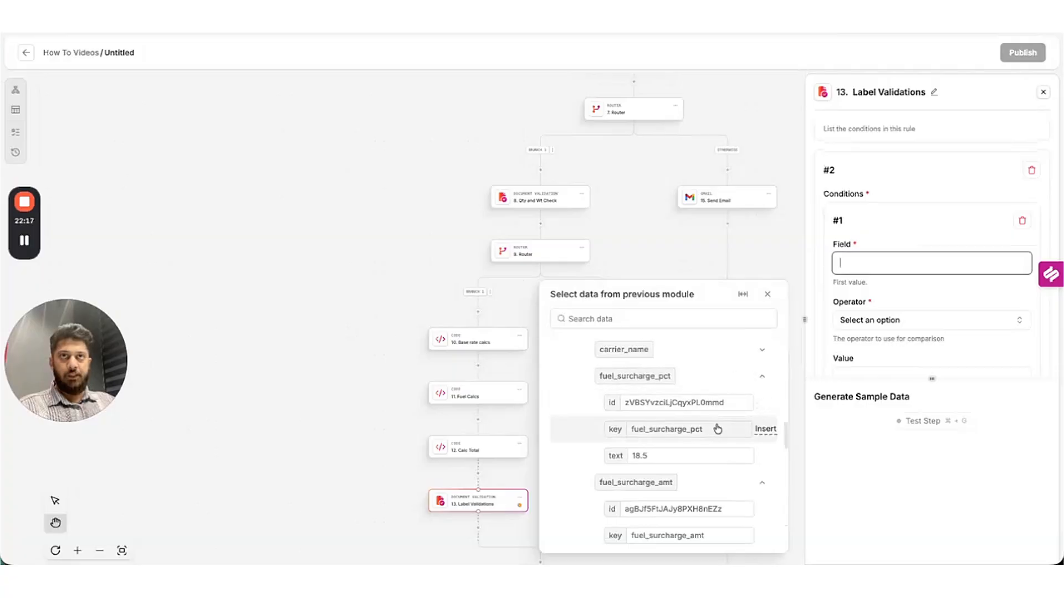
scroll(715, 430, up, 7)
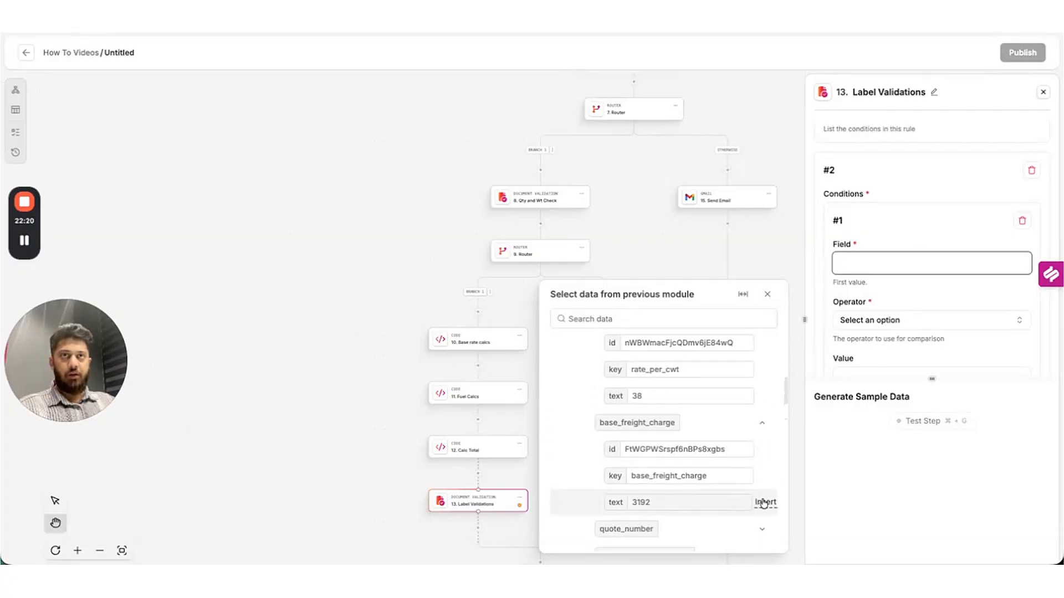
click(764, 503)
click(884, 340)
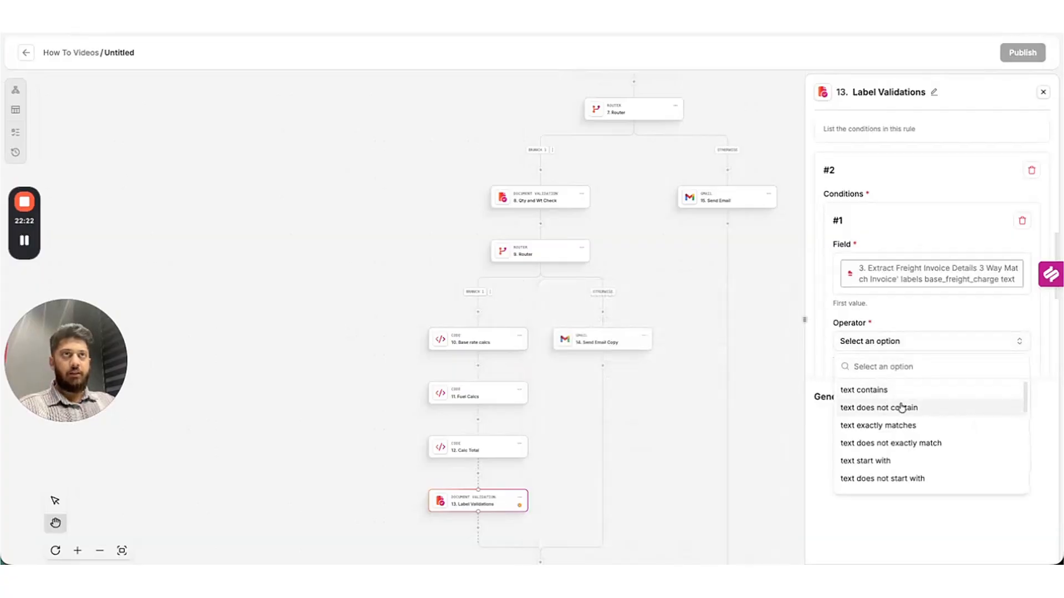
Require it to exactly match the 10. Base rate calcs result (3192).
click(898, 425)
scroll(934, 250, down, 2)
click(897, 306)
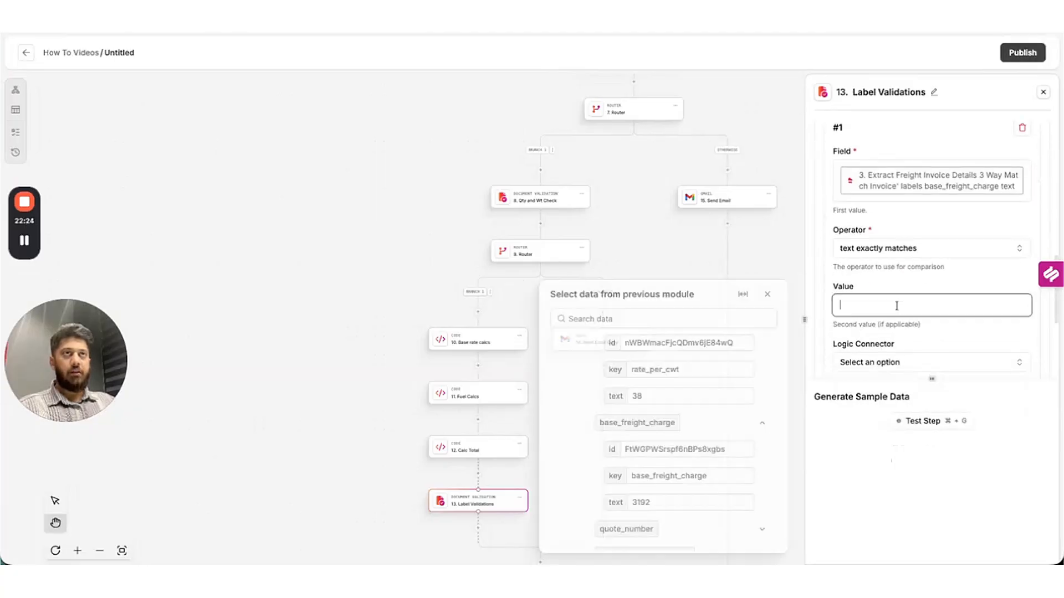
scroll(659, 488, down, 10)
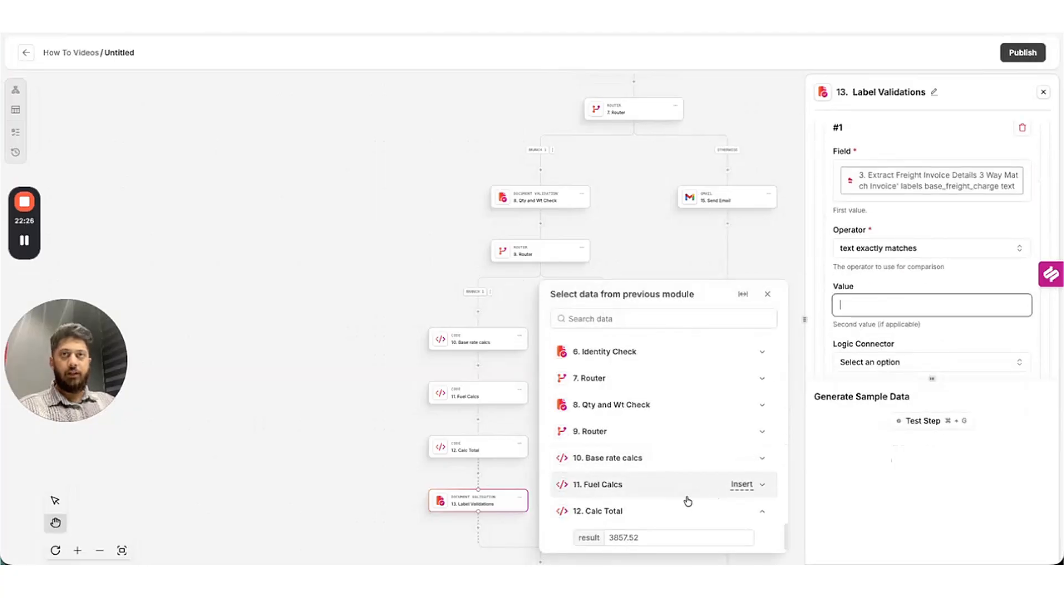
click(761, 461)
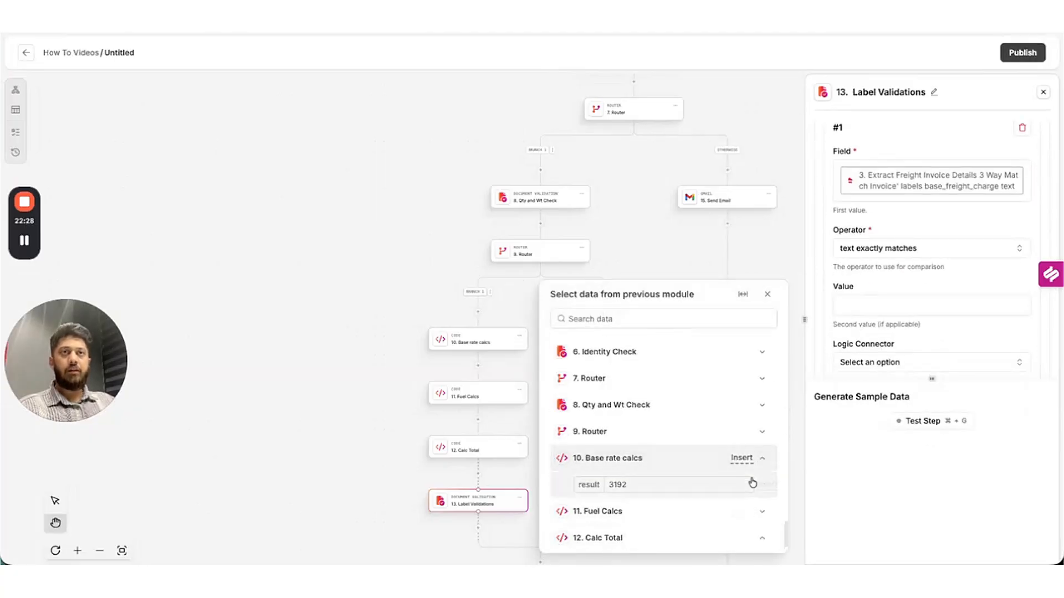
click(763, 483)
scroll(926, 259, down, 2)
scroll(909, 269, down, 2)
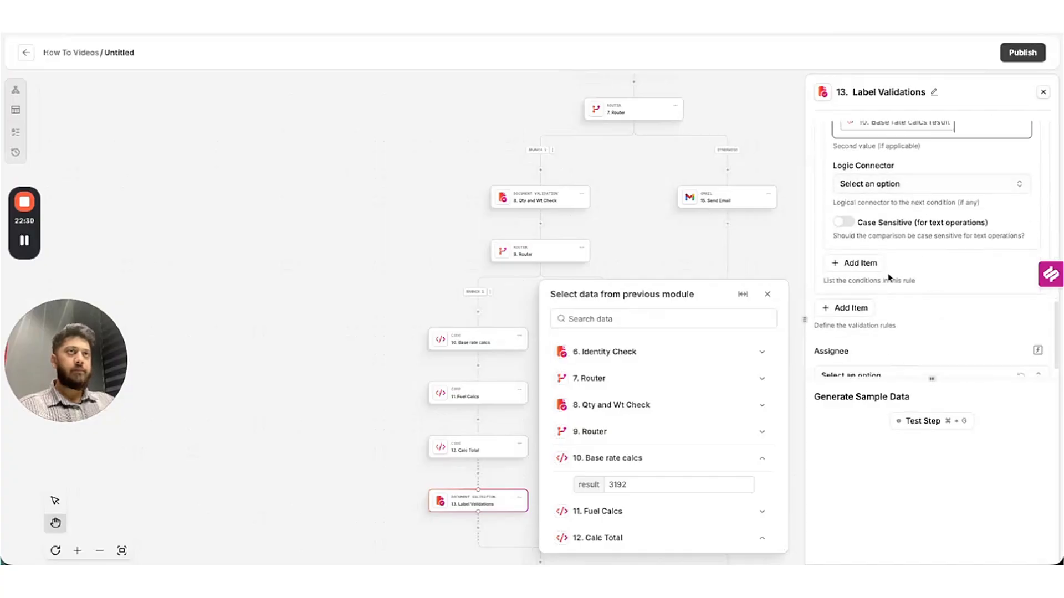
Delete the accidental extra empty condition and add an empty rule #3.
click(864, 262)
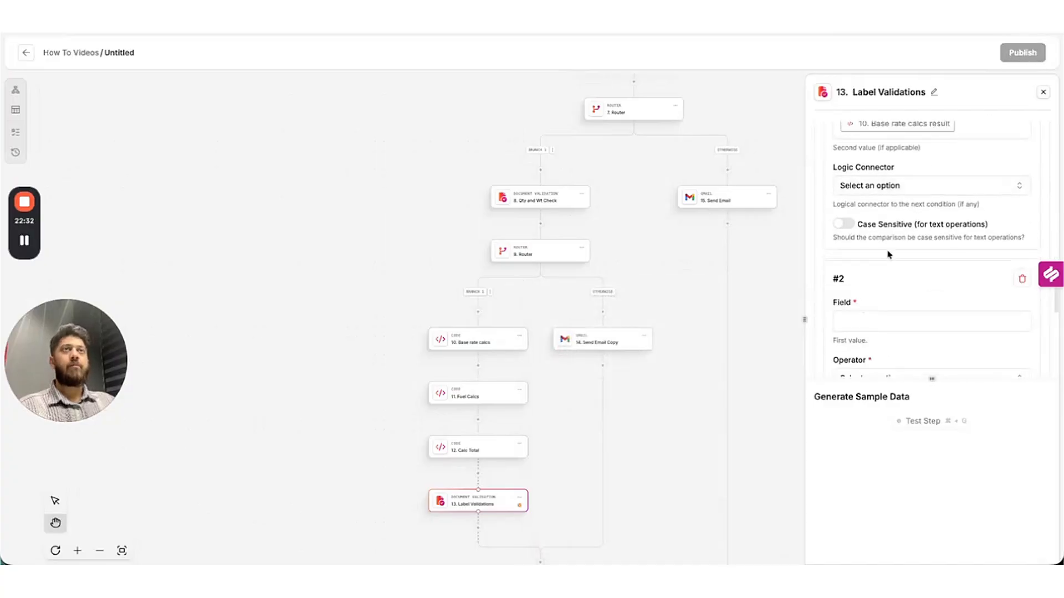
scroll(884, 267, down, 5)
scroll(899, 259, up, 1)
scroll(898, 258, up, 10)
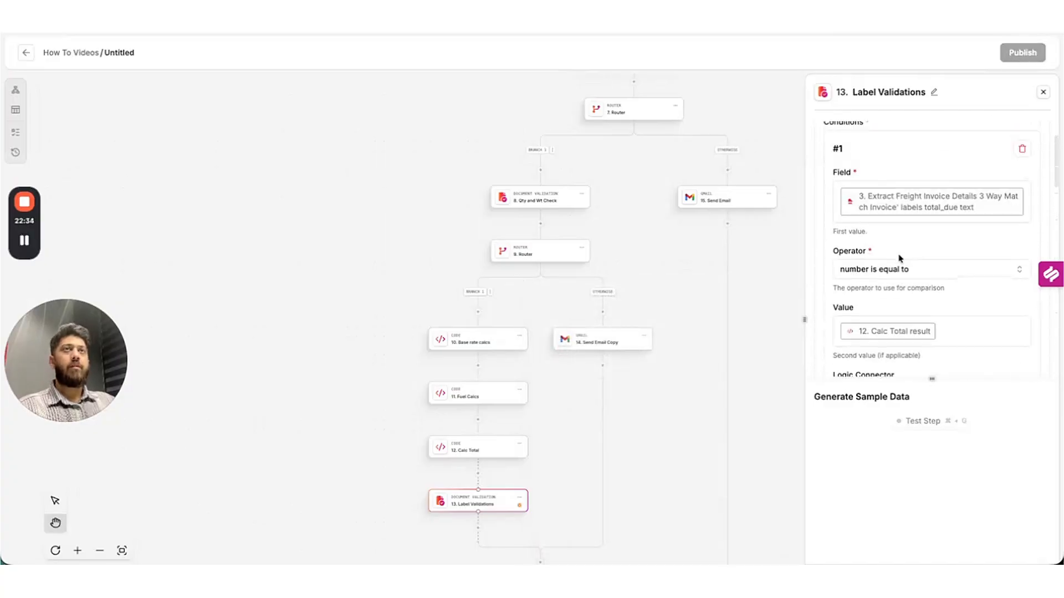
scroll(892, 252, down, 8)
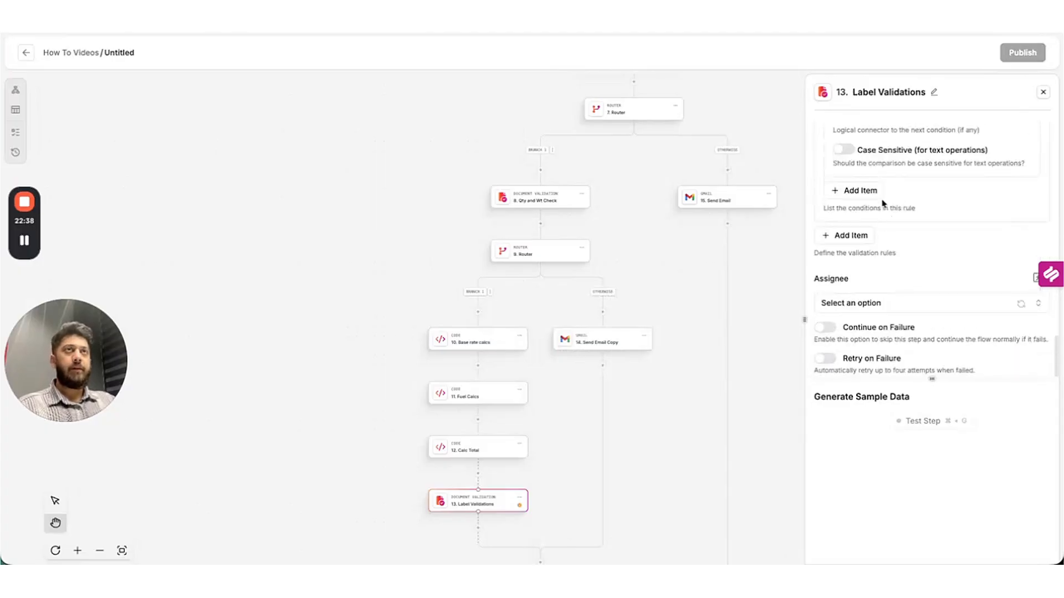
scroll(883, 203, up, 5)
click(883, 226)
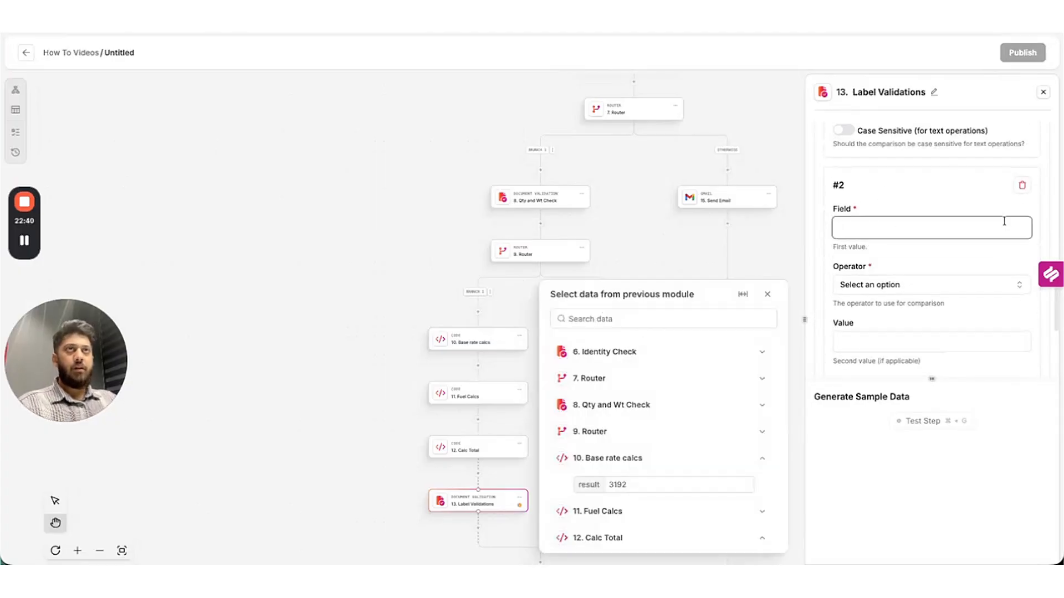
click(1022, 185)
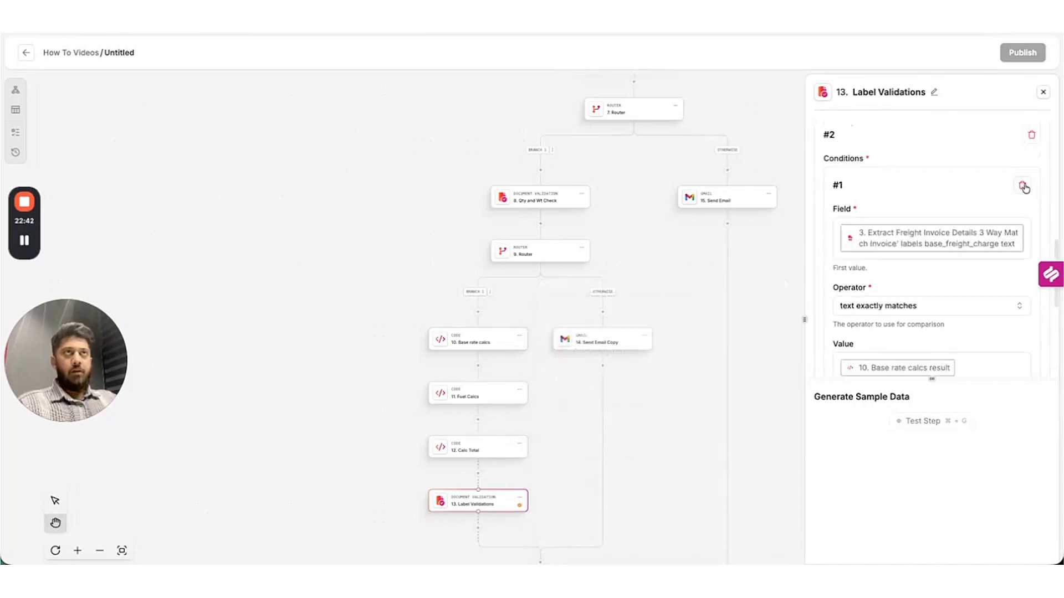
scroll(886, 260, down, 5)
click(847, 269)
scroll(925, 280, down, 2)
Add a rule #3 condition on invoice fuel_surcharge_amt using the 'number is equal to' operator.
scroll(917, 287, down, 1)
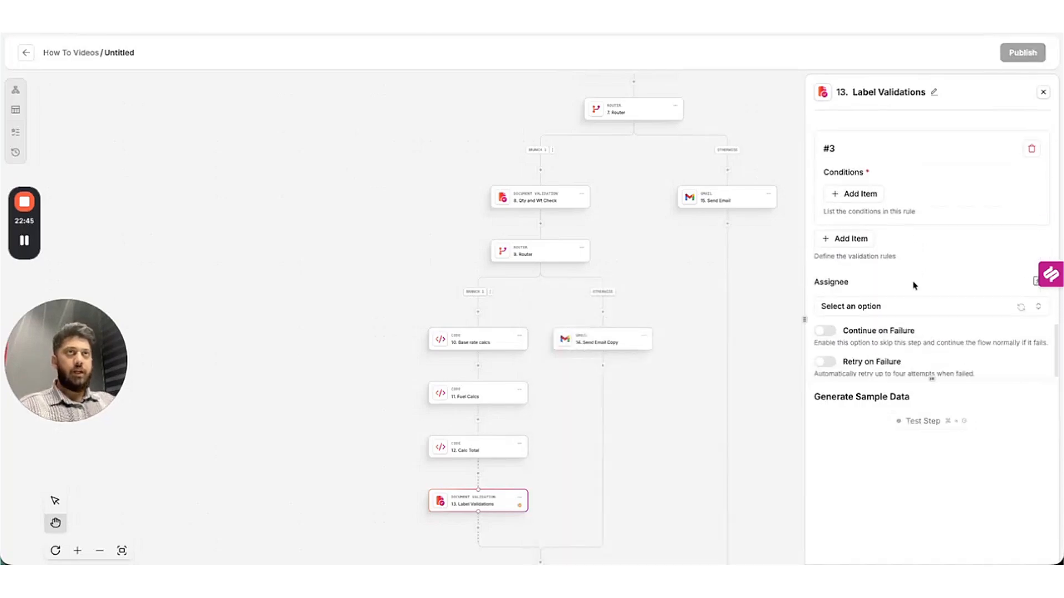
click(856, 190)
click(875, 237)
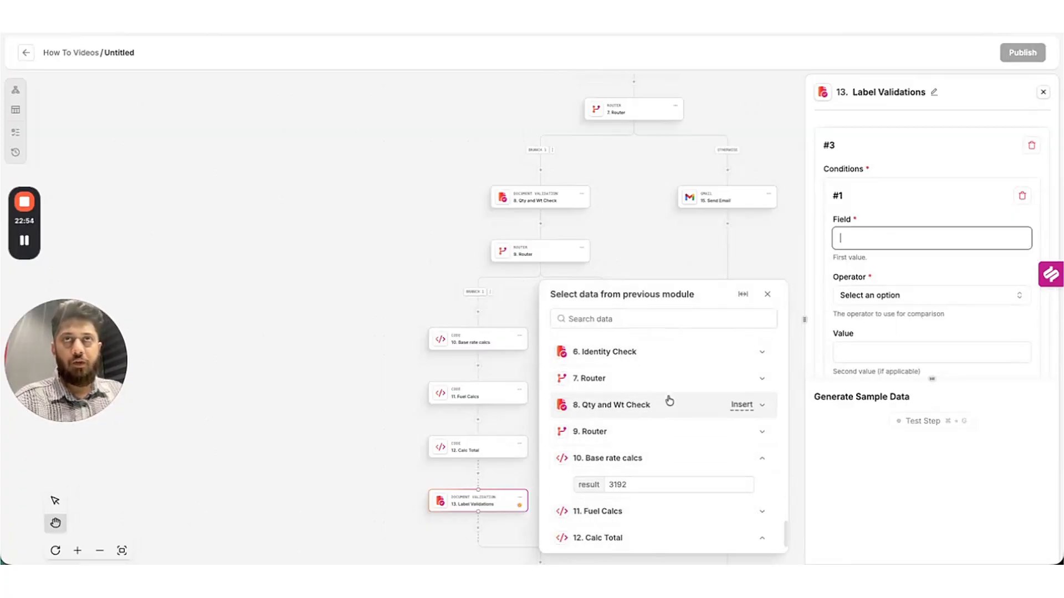
scroll(710, 422, up, 7)
scroll(862, 214, up, 15)
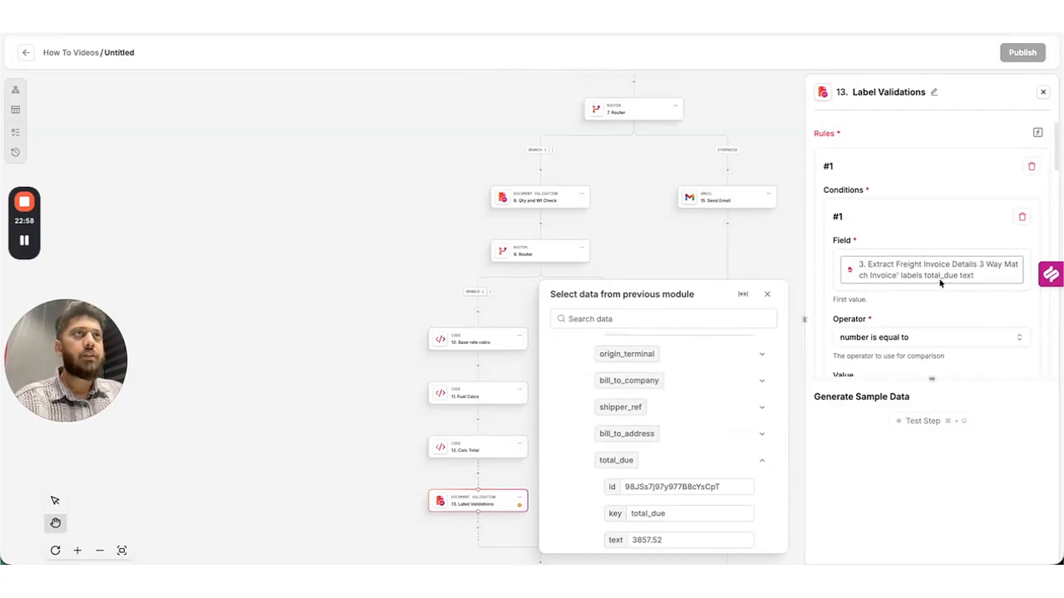
scroll(941, 283, down, 6)
scroll(938, 268, down, 10)
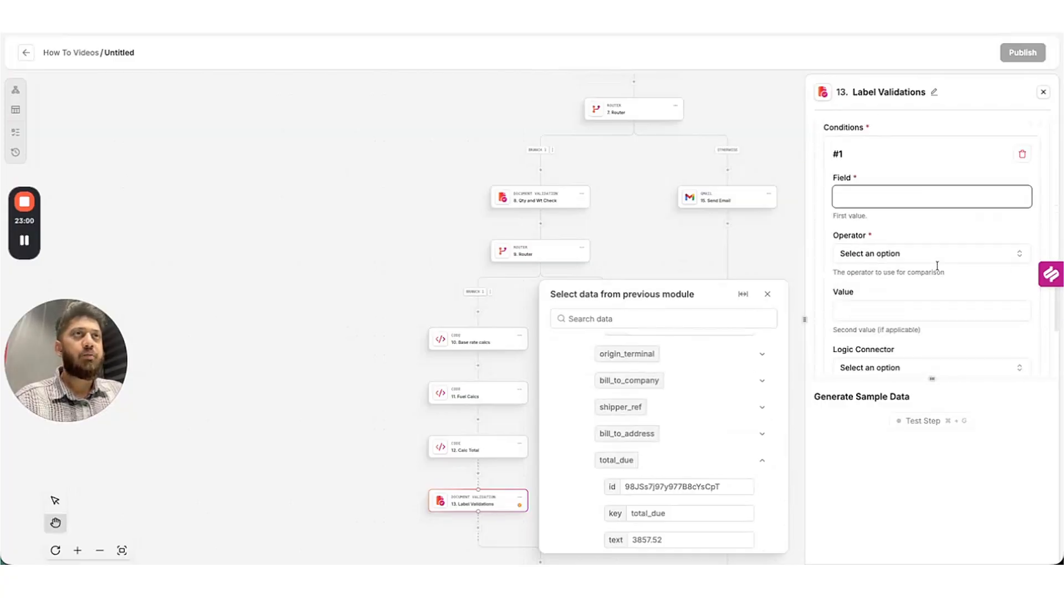
scroll(709, 403, up, 5)
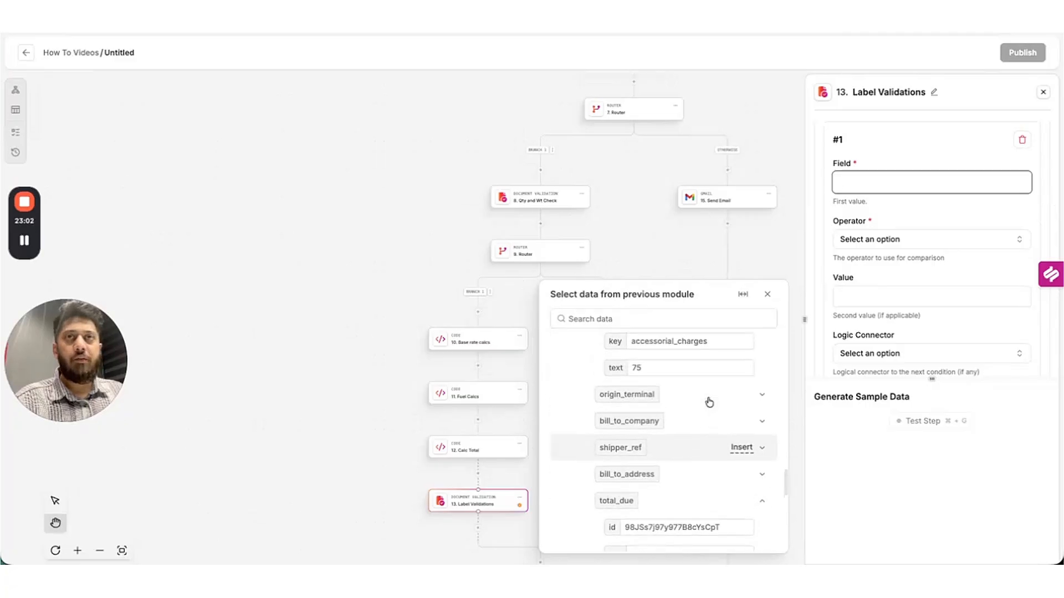
scroll(712, 406, up, 2)
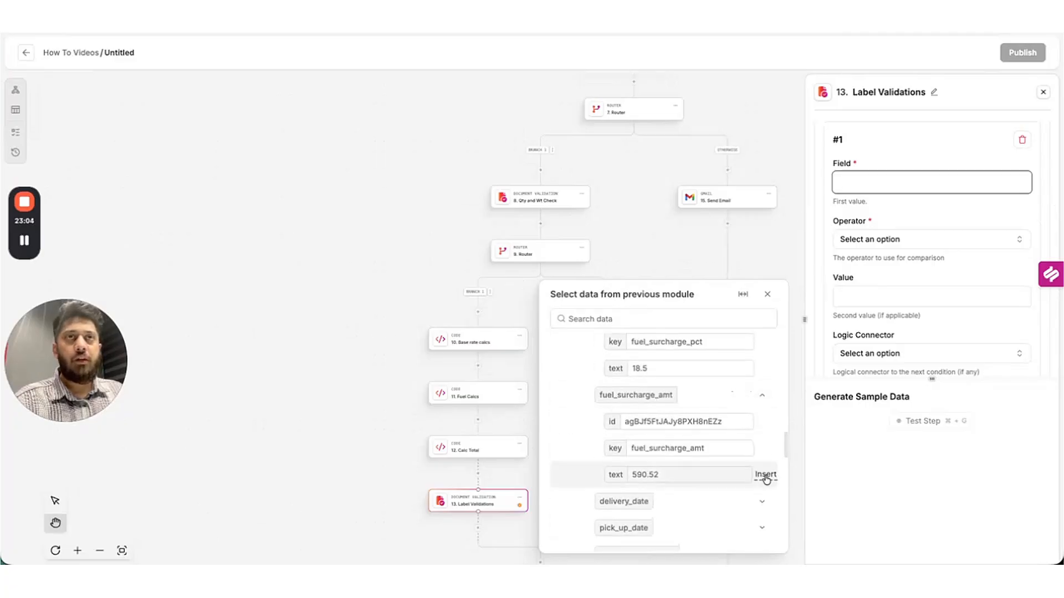
click(765, 474)
click(908, 260)
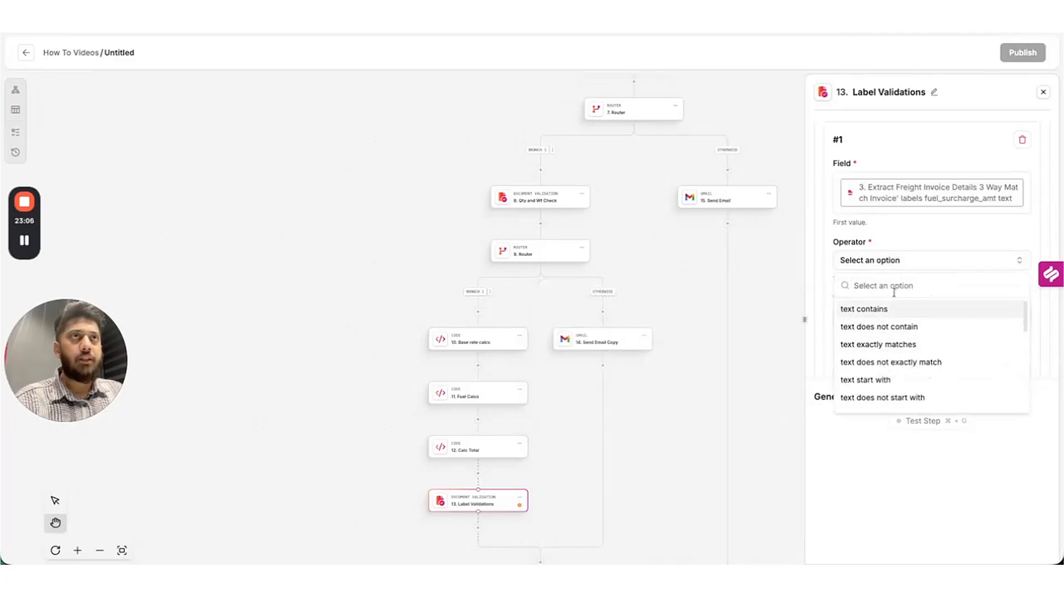
text(number)
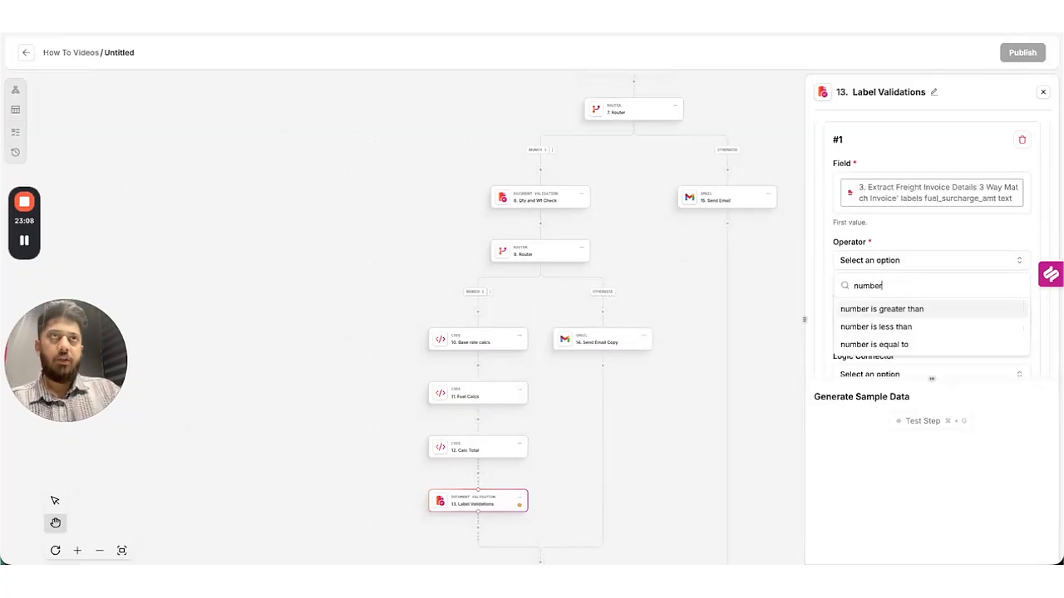
click(893, 344)
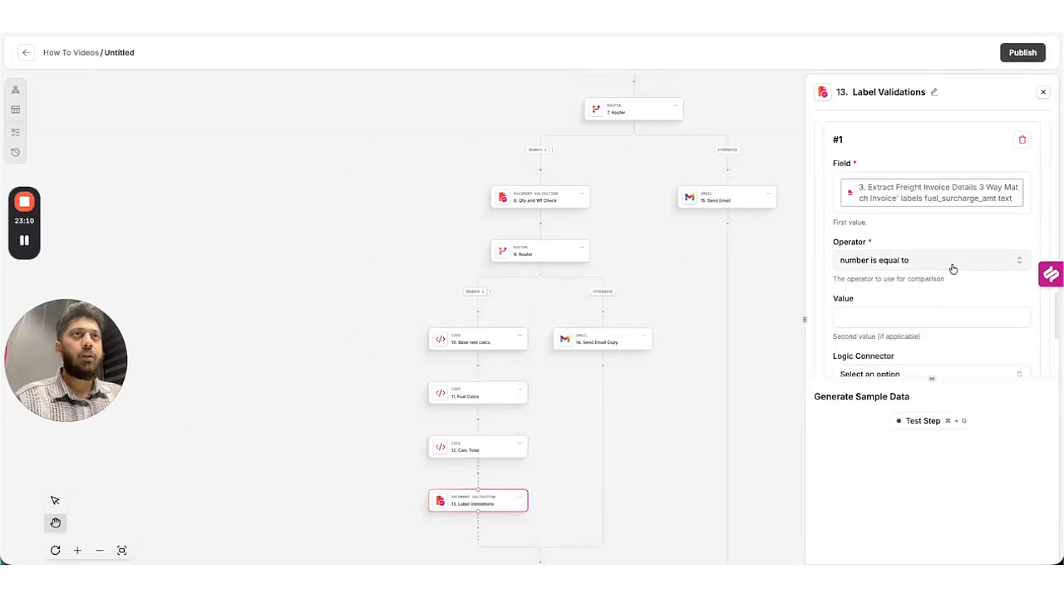
Set the condition's comparison value to the 11. Fuel Calcs result.
scroll(937, 260, down, 1)
click(890, 245)
scroll(679, 427, up, 5)
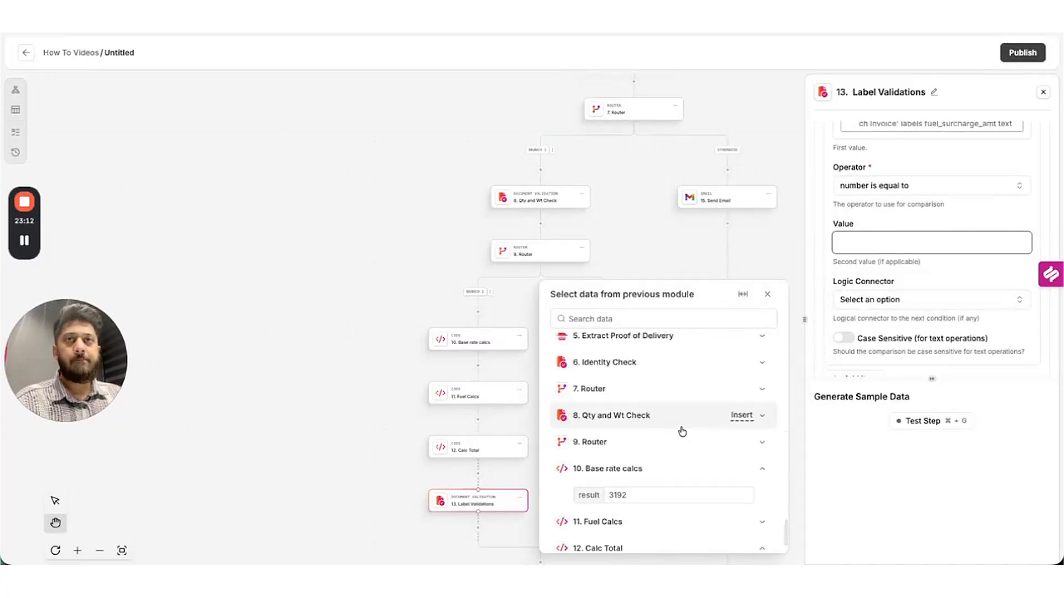
scroll(683, 432, down, 1)
scroll(721, 465, down, 1)
click(737, 484)
scroll(743, 487, down, 1)
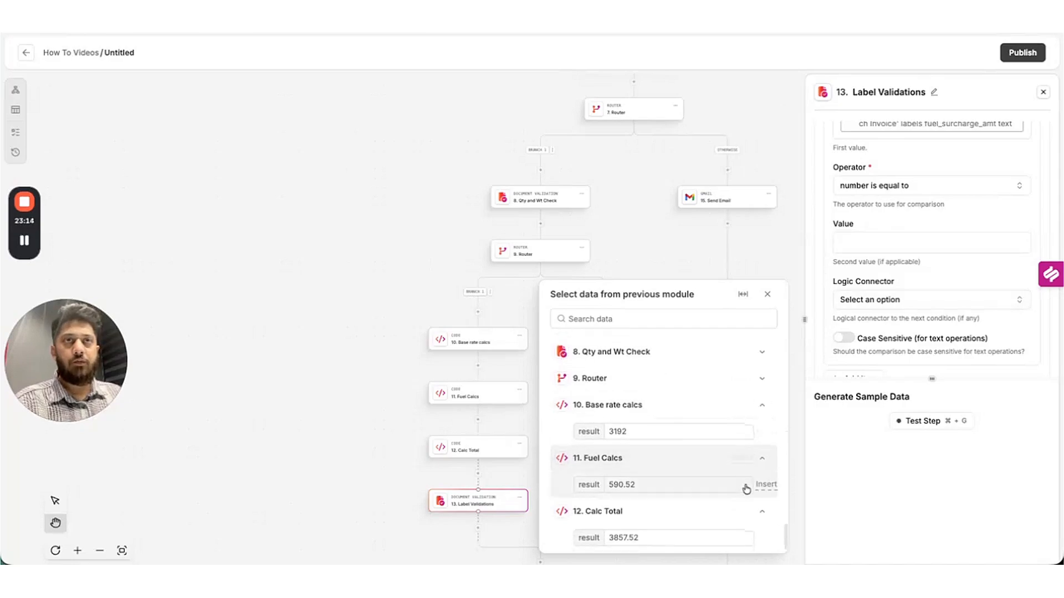
click(765, 485)
scroll(928, 291, down, 4)
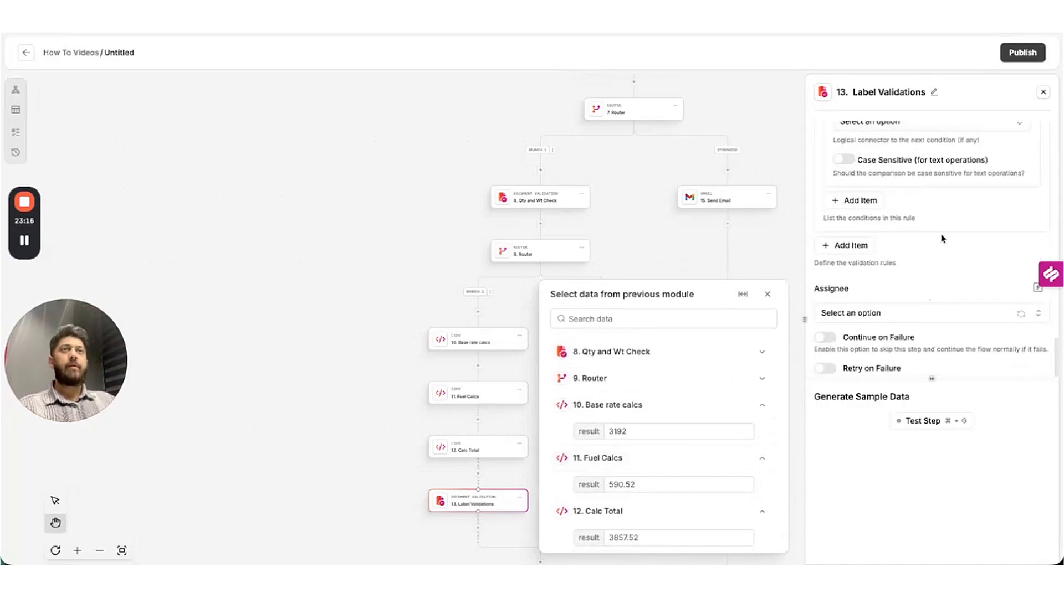
click(893, 302)
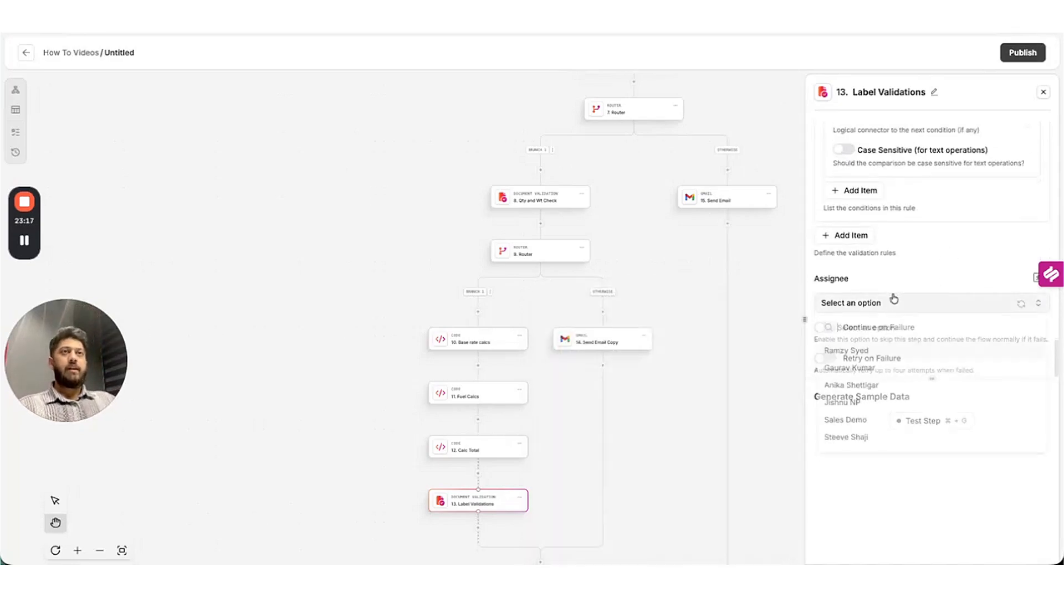
Assign the step to a team member, test it, and switch base_freight_charge's operator to a number comparison.
click(874, 353)
click(940, 421)
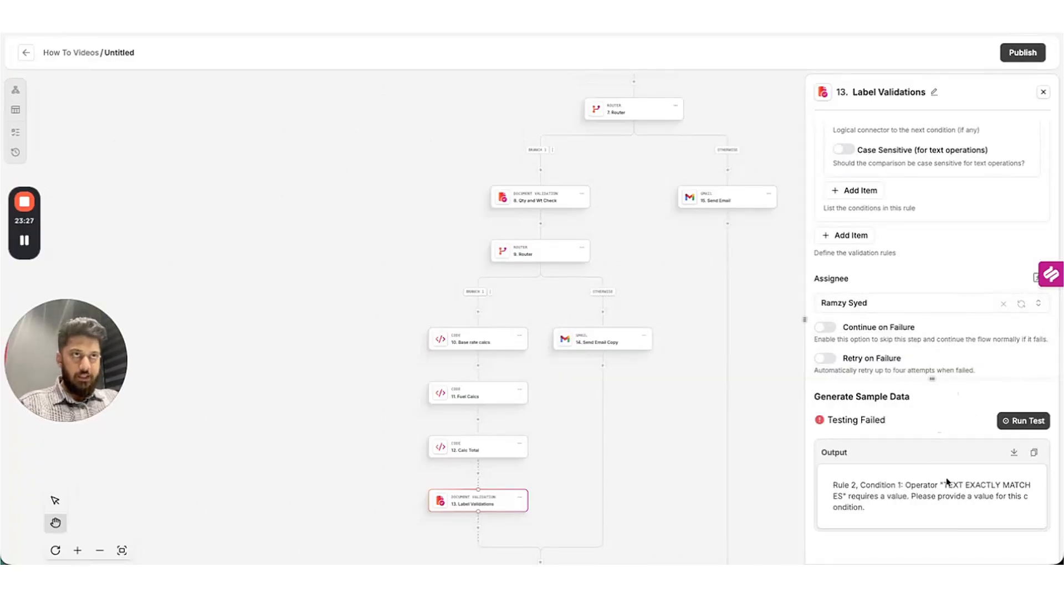
drag(833, 484, 998, 485)
click(959, 336)
scroll(934, 272, up, 5)
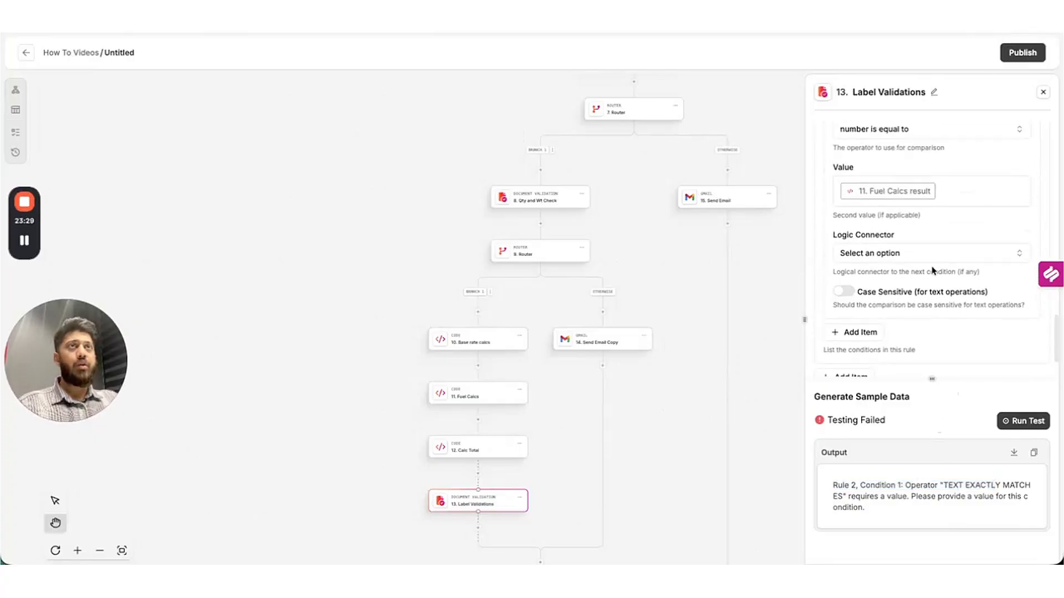
scroll(935, 266, up, 5)
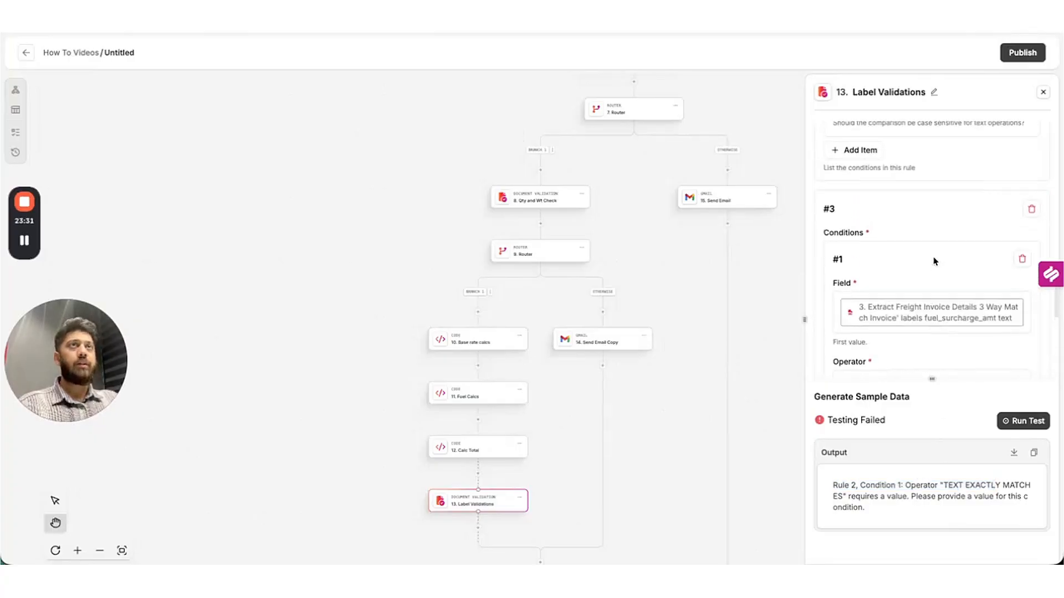
scroll(934, 261, up, 2)
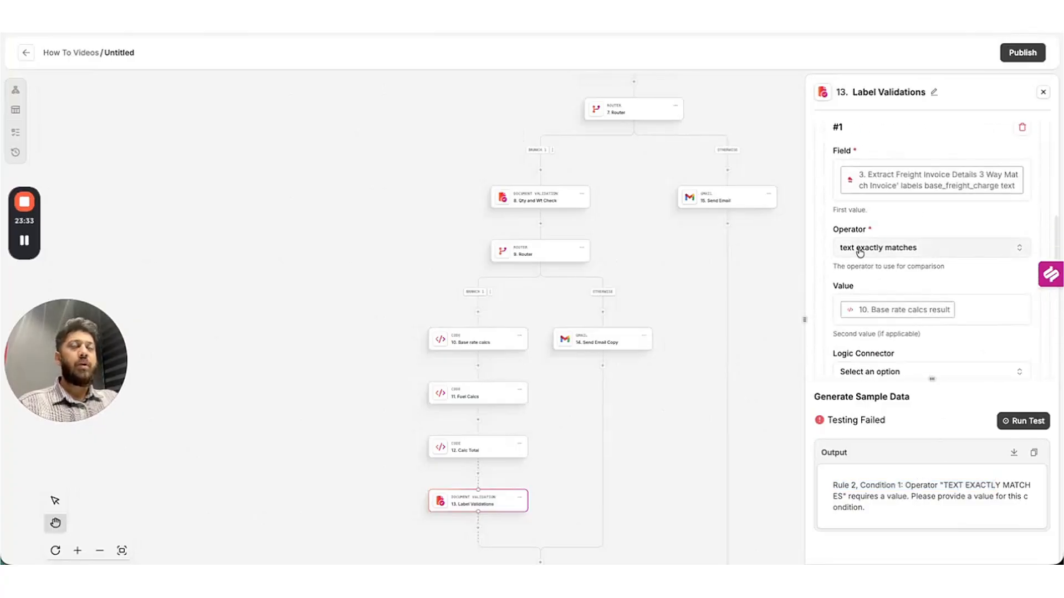
click(917, 251)
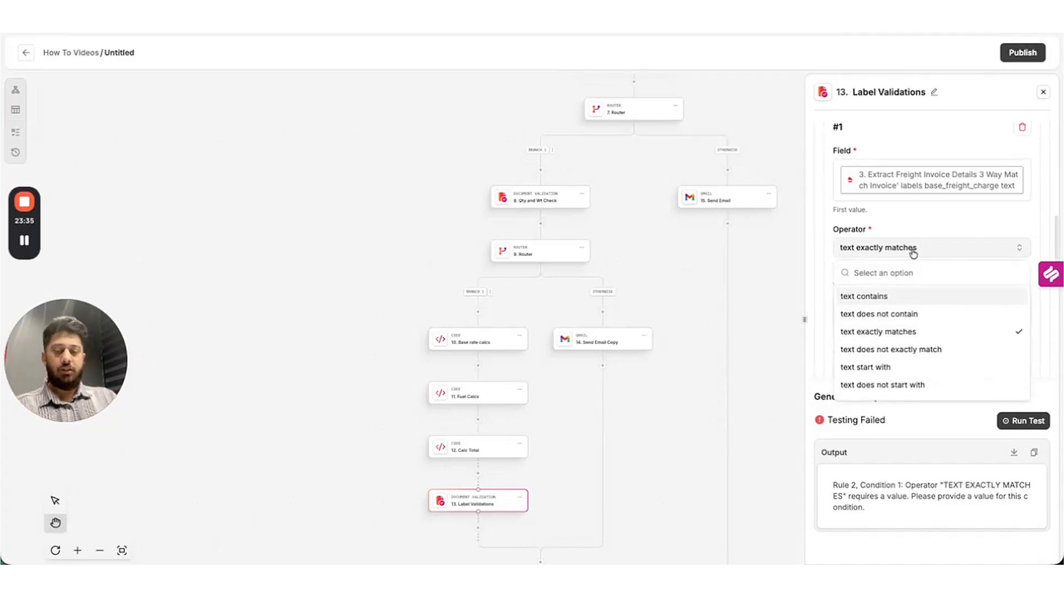
text(nu)
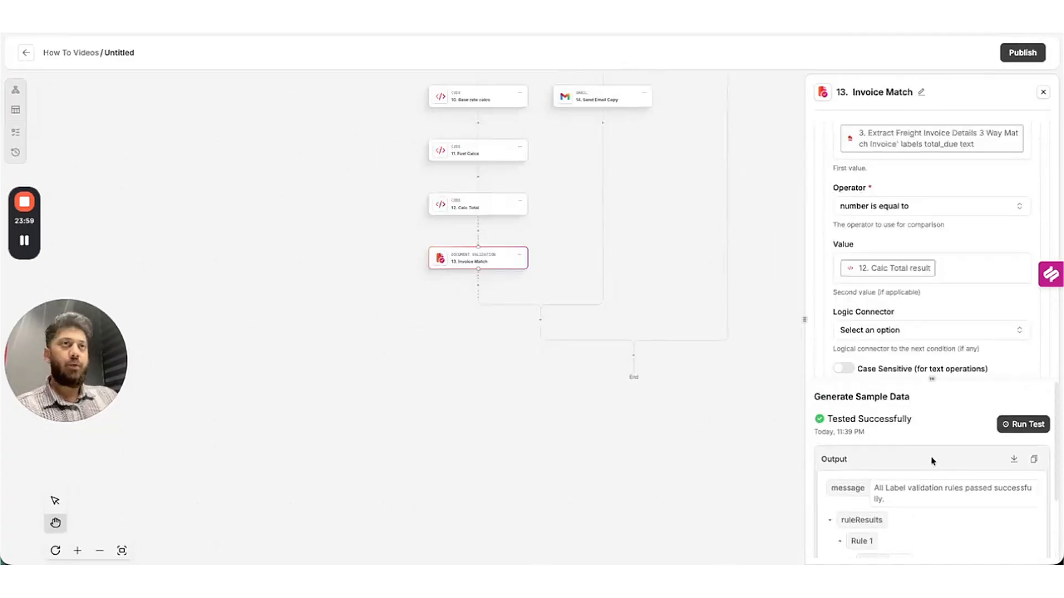
Copy the validation success message and search for a step to add below Invoice Match.
triple_click(880, 494)
key(super+c)
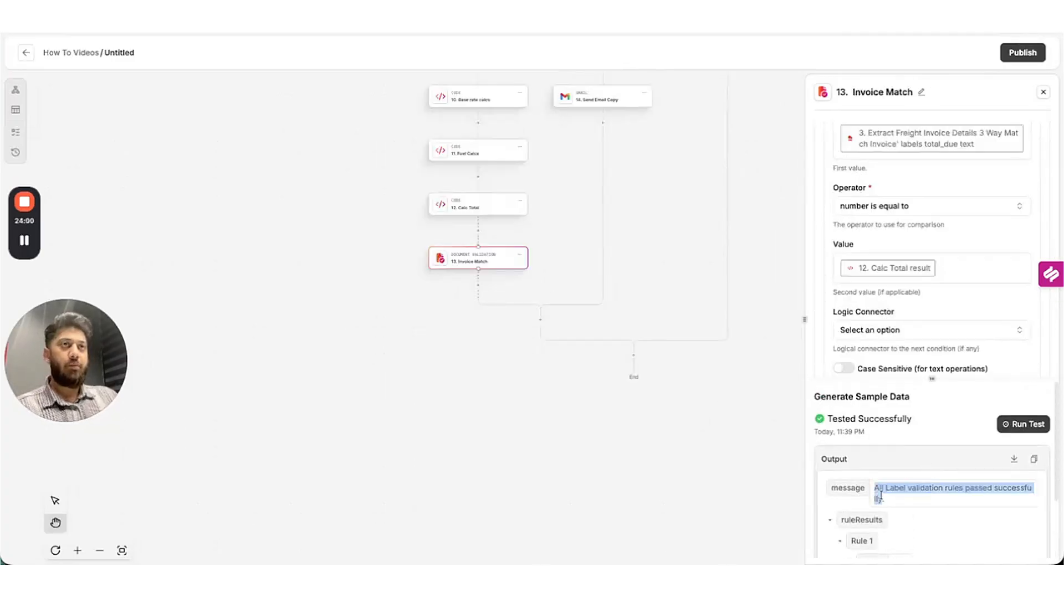
click(481, 290)
click(596, 161)
Add a Router whose Branch 1 matches the 13. Invoice Match message to the pasted success text, and test it.
text(router)
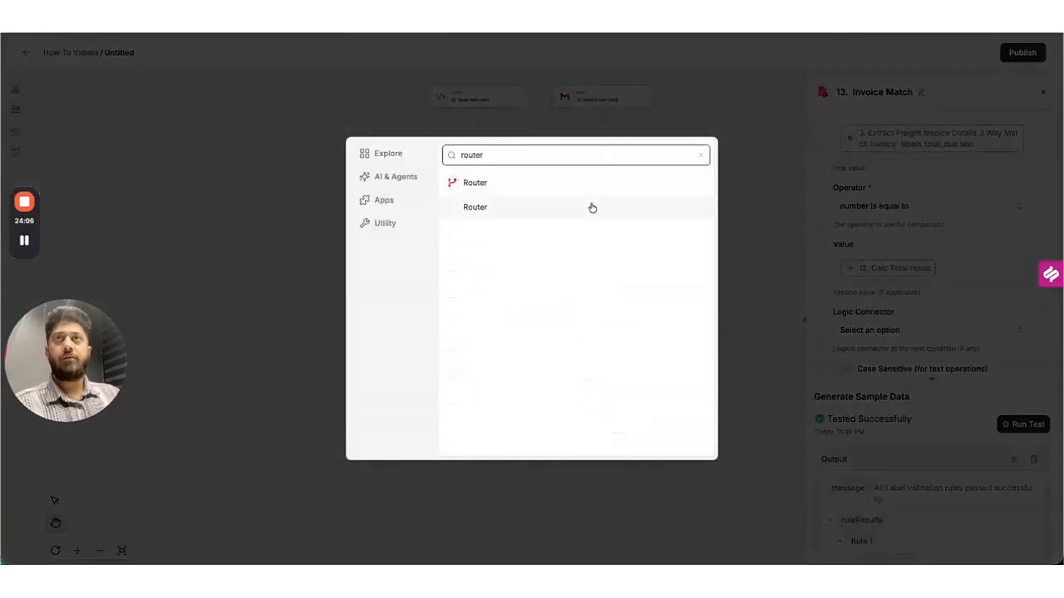
click(592, 208)
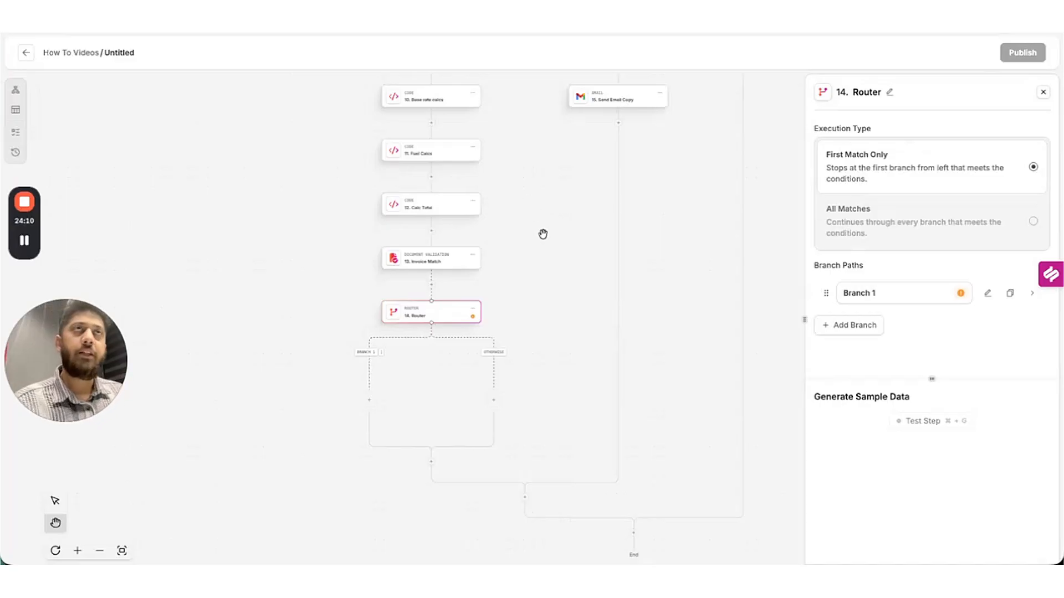
click(886, 293)
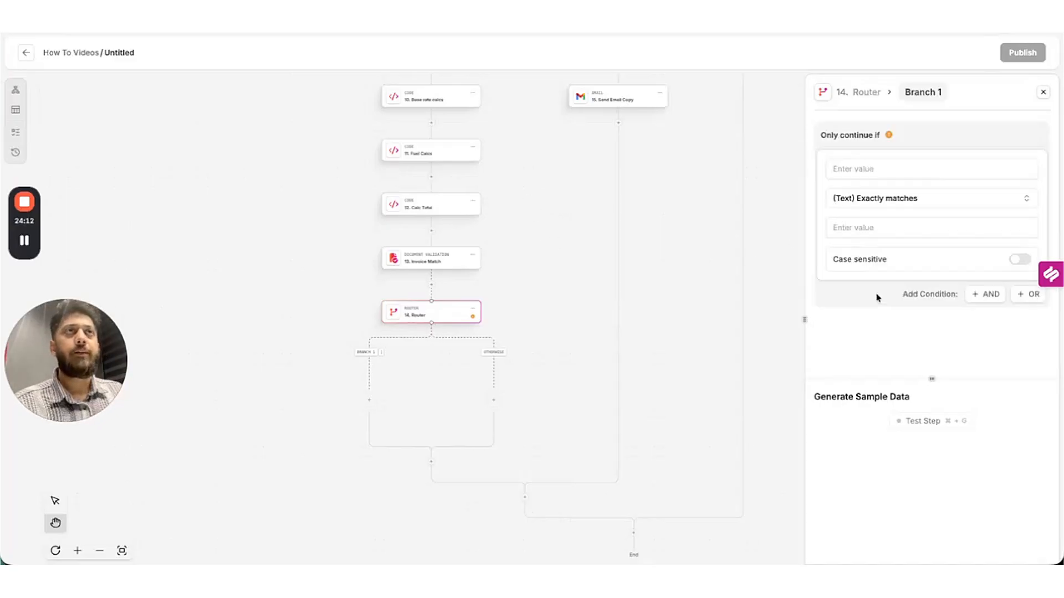
click(884, 167)
scroll(707, 399, down, 1)
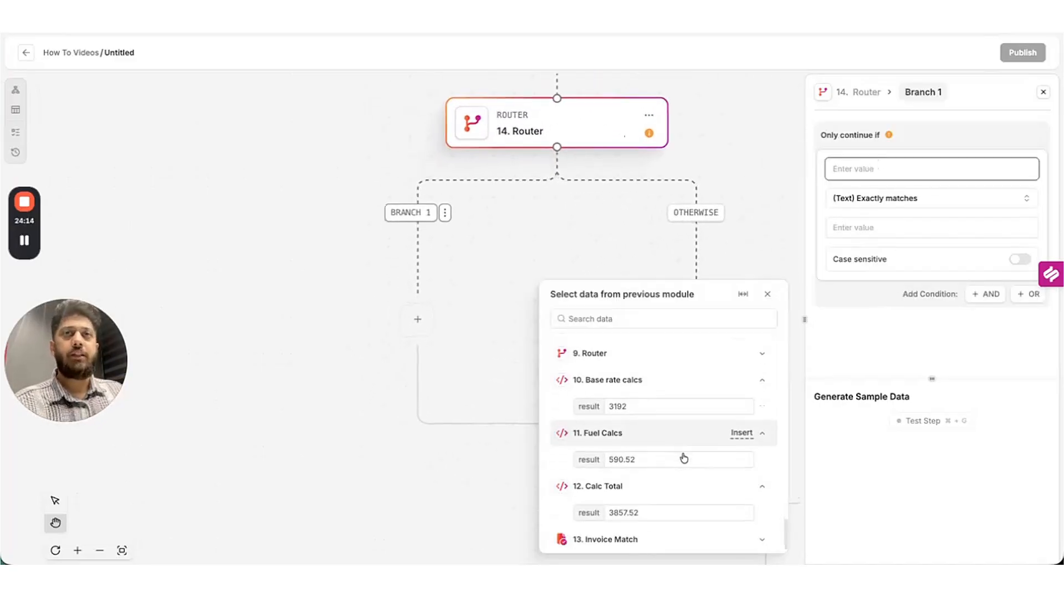
scroll(710, 485, down, 1)
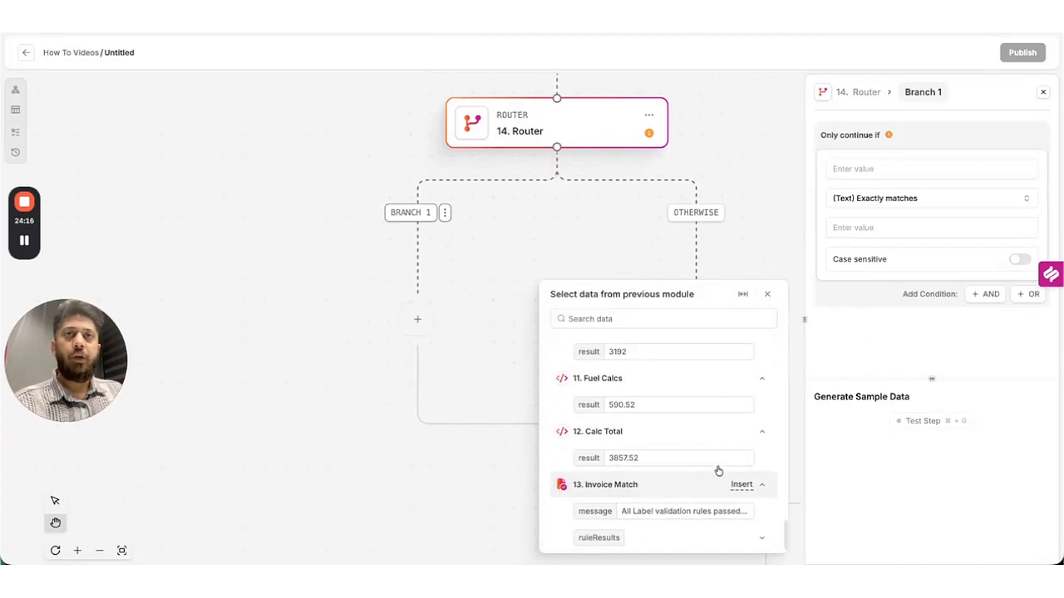
click(760, 510)
click(872, 238)
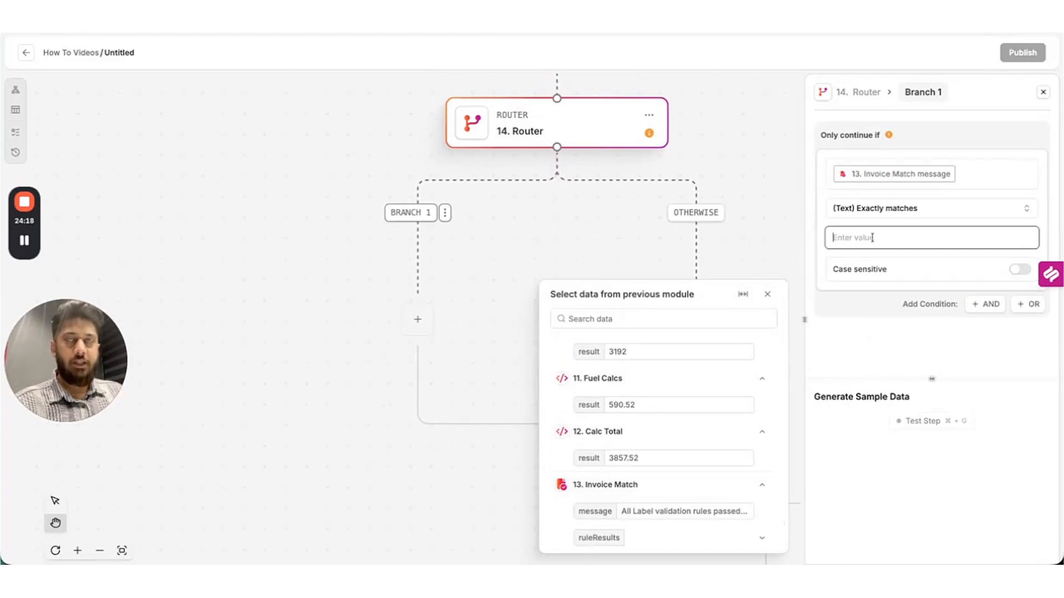
key(super+v)
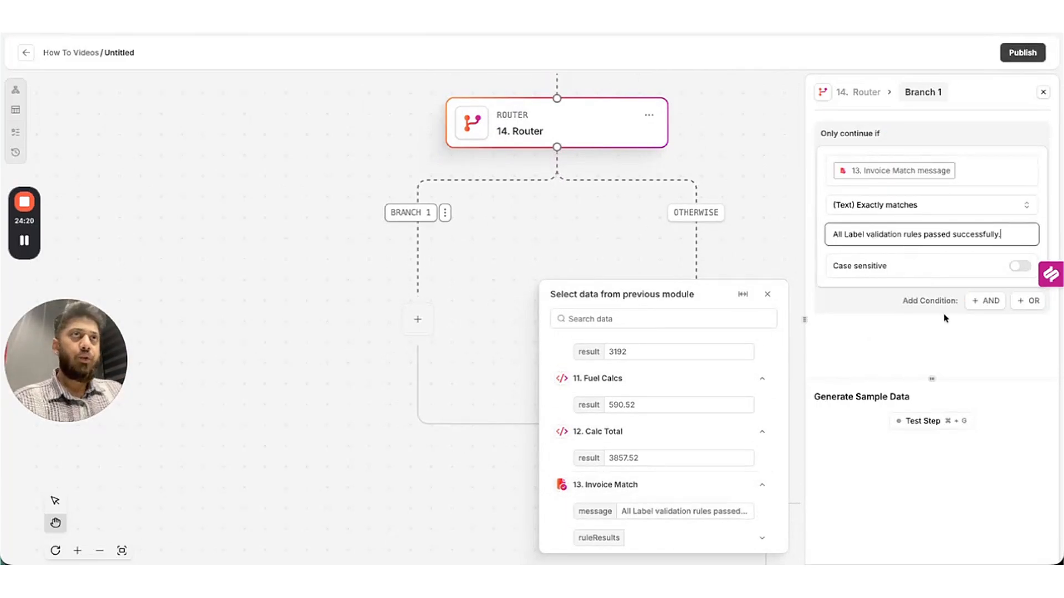
click(913, 420)
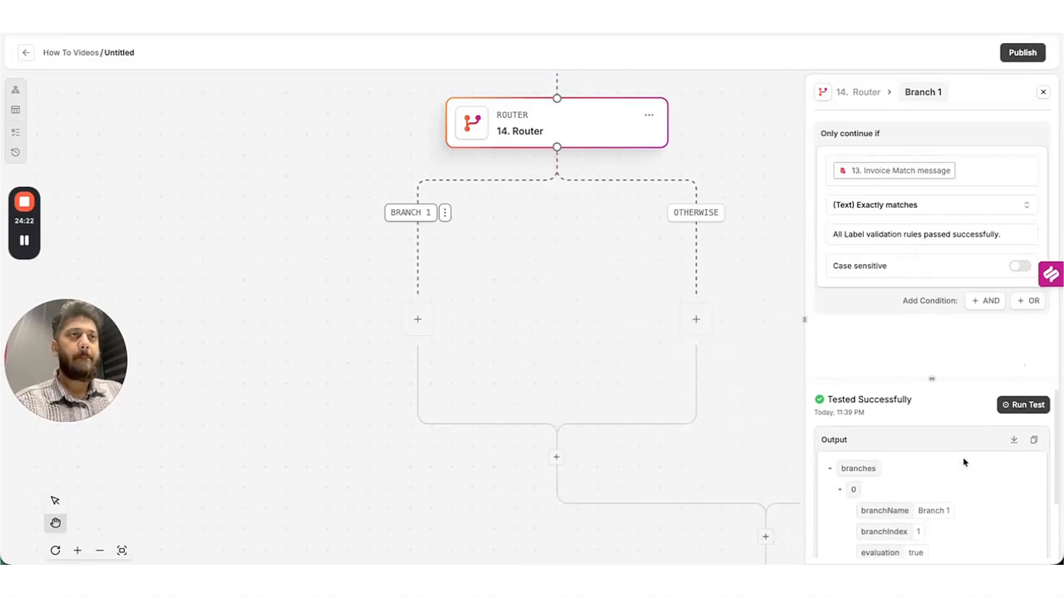
scroll(961, 443, down, 2)
Duplicate the Send Email Copy step and place the copy under Branch 1.
click(417, 320)
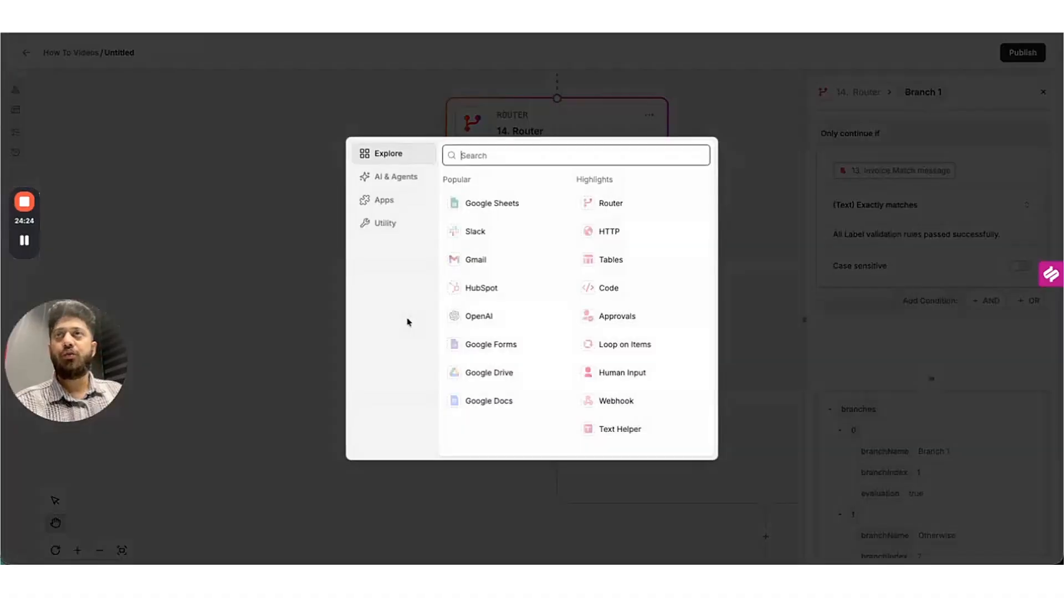
click(724, 176)
scroll(727, 179, down, 1)
scroll(726, 179, down, 5)
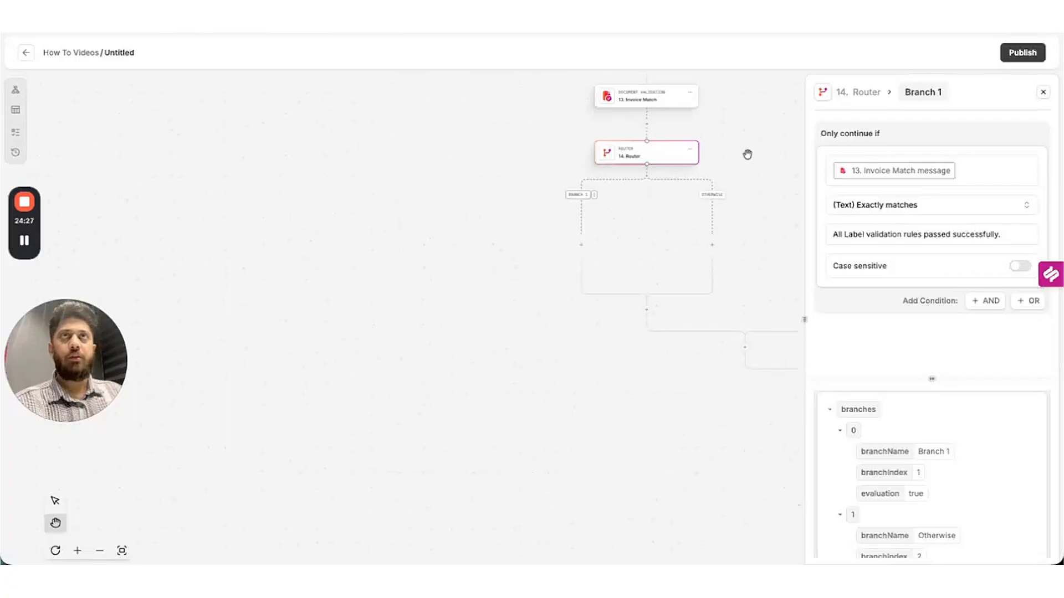
drag(747, 155, 572, 247)
drag(609, 147, 573, 266)
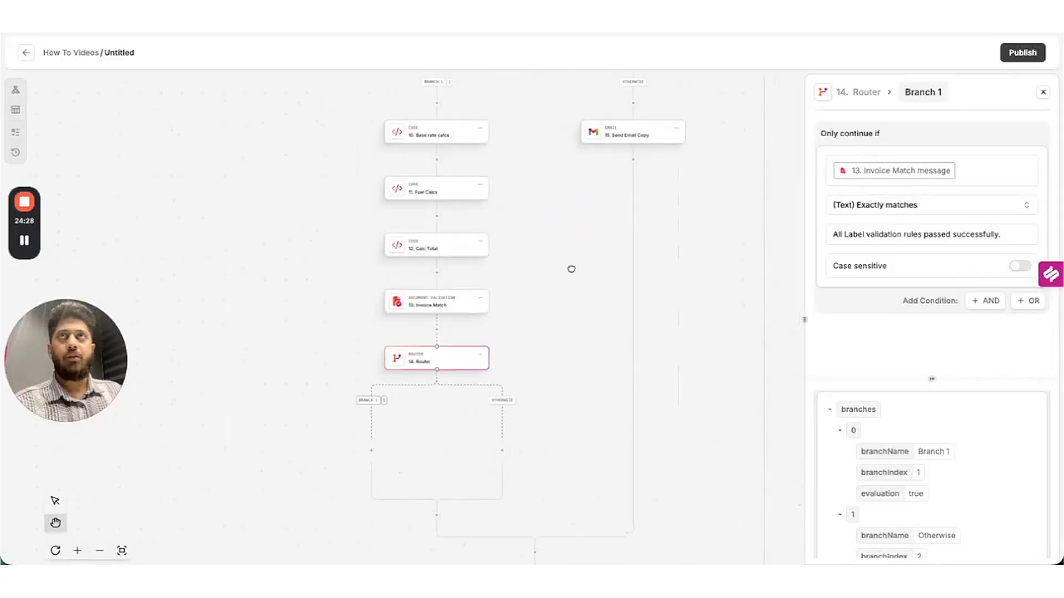
click(678, 129)
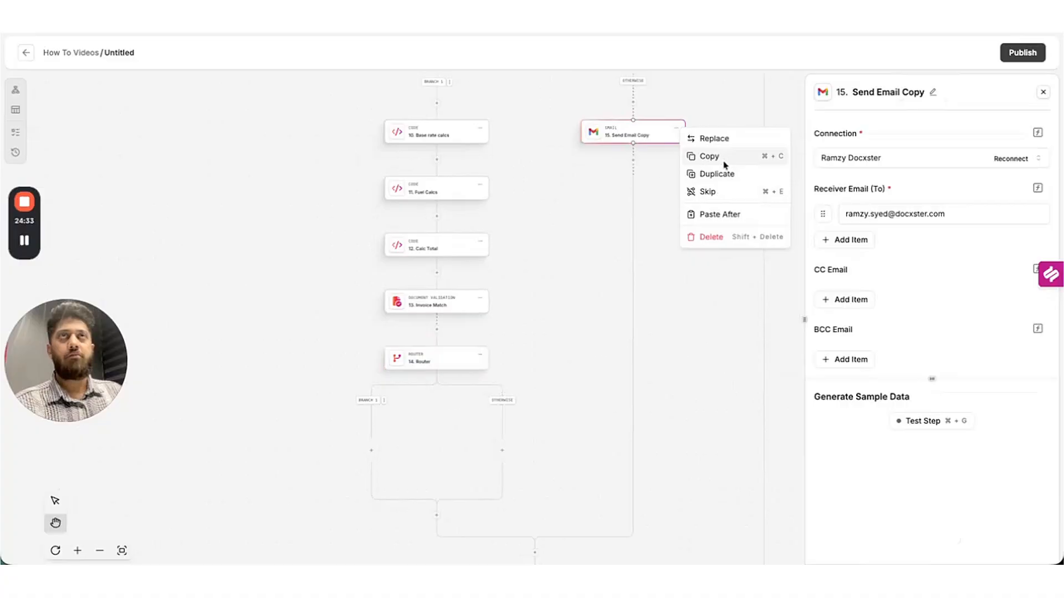
click(720, 174)
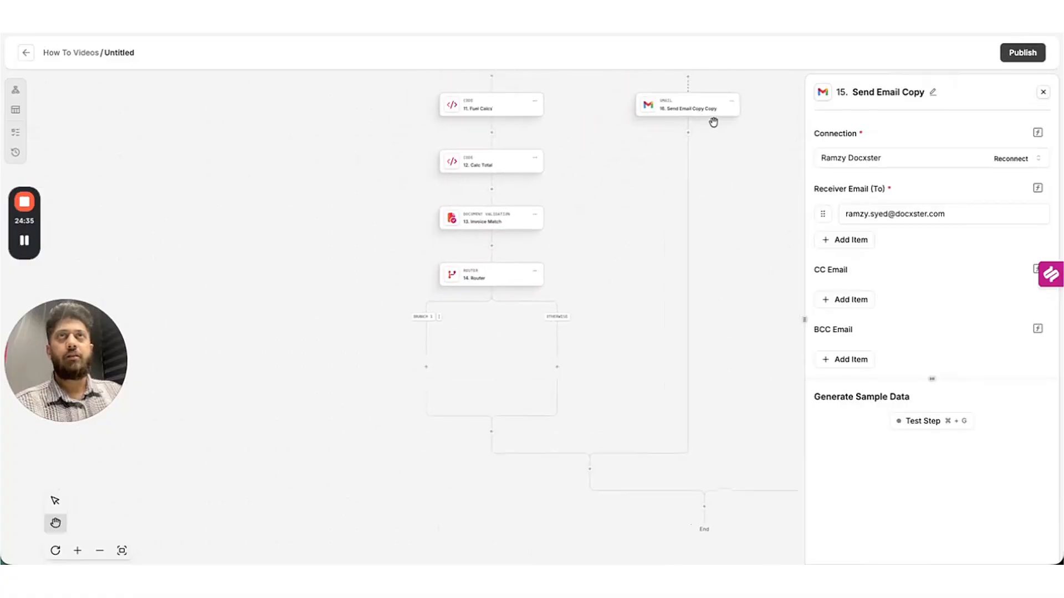
drag(717, 109, 434, 371)
Duplicate the Branch 1 email into the Otherwise branch as step 16.
click(472, 366)
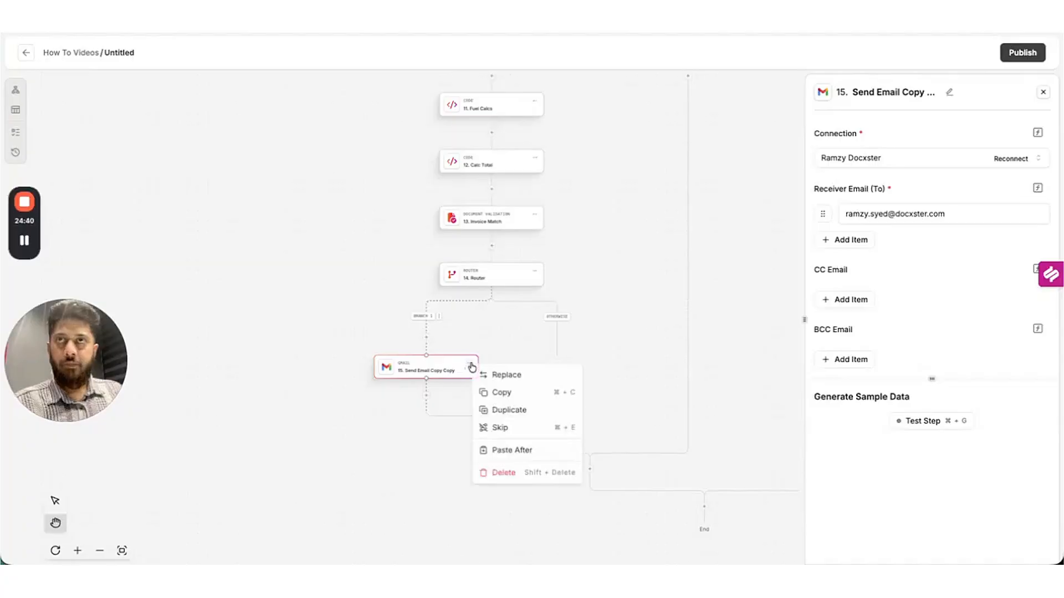
click(514, 409)
drag(436, 424, 556, 367)
click(459, 382)
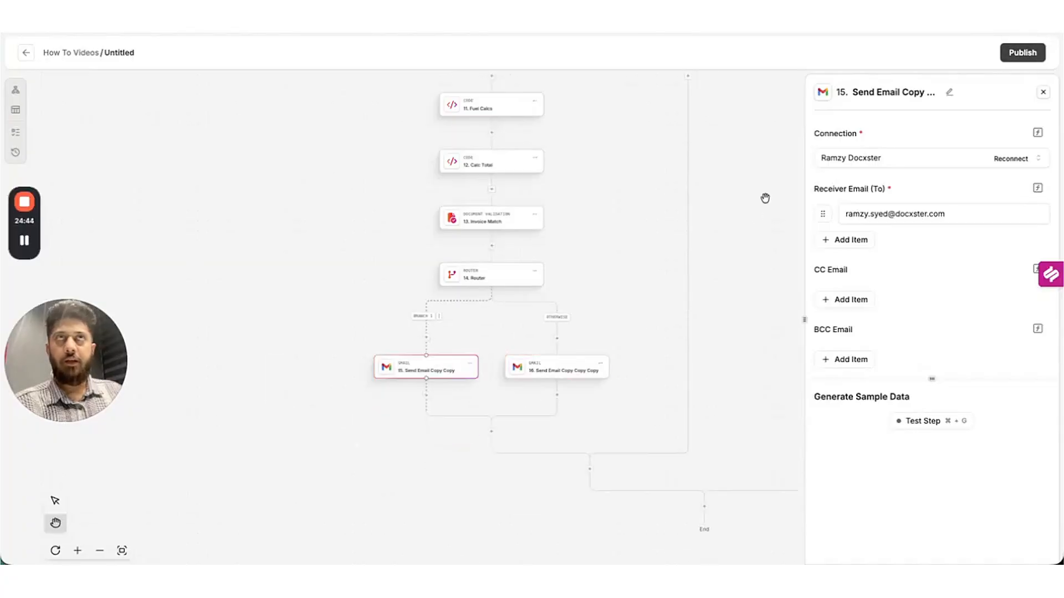
click(948, 94)
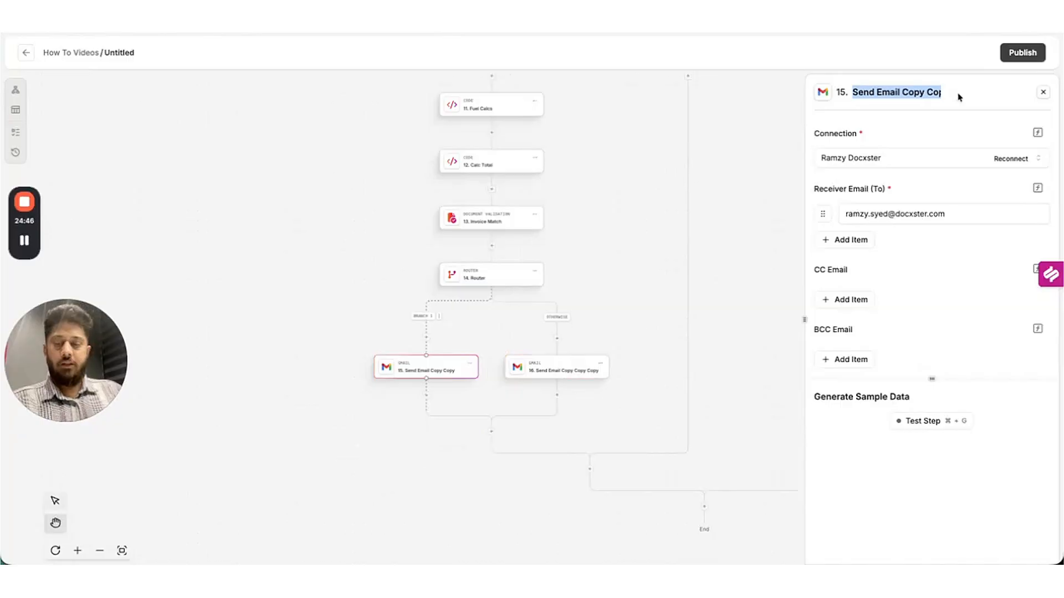
Rename step 15 to Success Email and replace the failed-check subject wording with Validated.
text(Success Email)
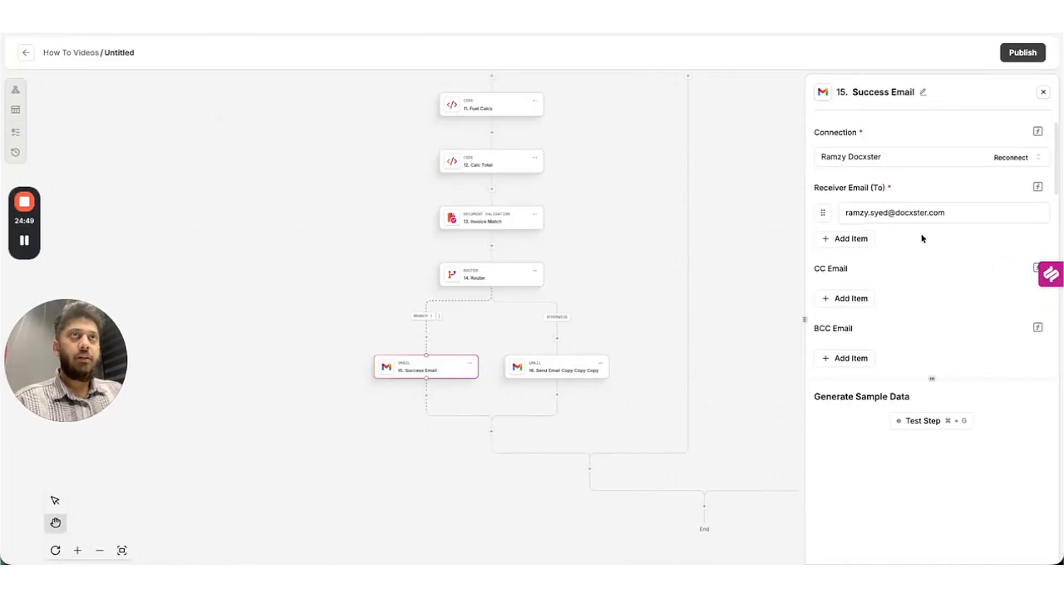
scroll(922, 237, down, 5)
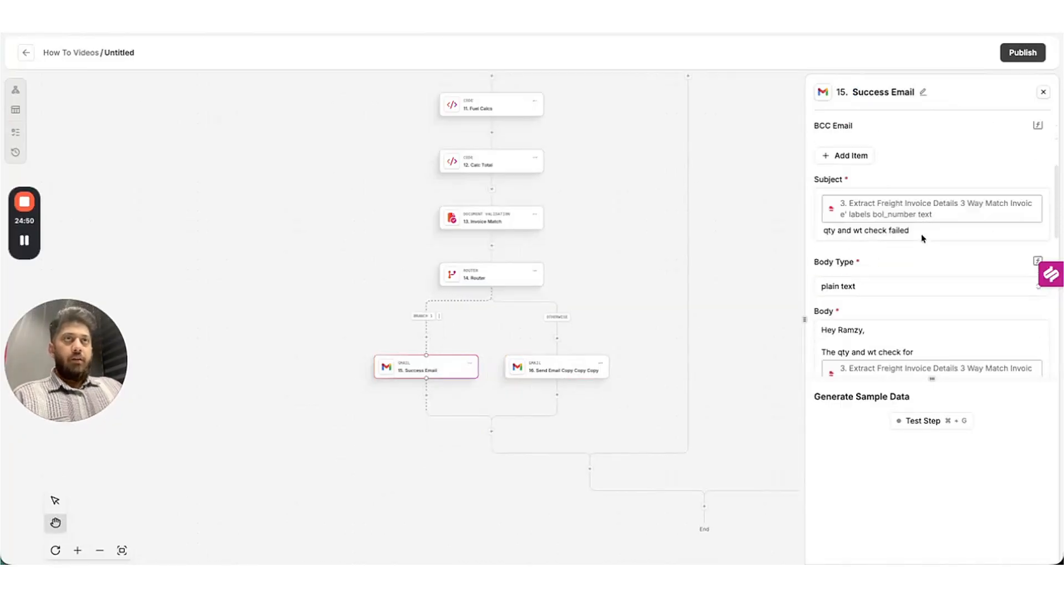
drag(913, 177, 787, 173)
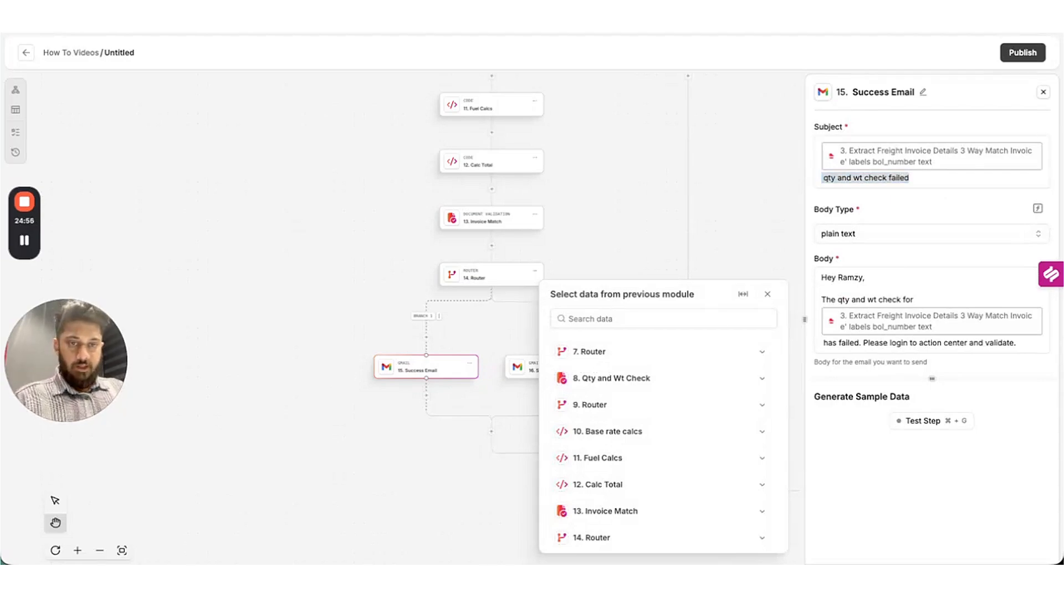
click(922, 179)
key(BackSpace)
key(BackSpace)
key(BackSpace)
key(BackSpace)
key(BackSpace)
key(BackSpace)
key(BackSpace)
key(BackSpace)
key(BackSpace)
key(BackSpace)
key(BackSpace)
key(BackSpace)
key(BackSpace)
key(BackSpace)
key(BackSpace)
key(BackSpace)
key(BackSpace)
key(BackSpace)
key(BackSpace)
key(BackSpace)
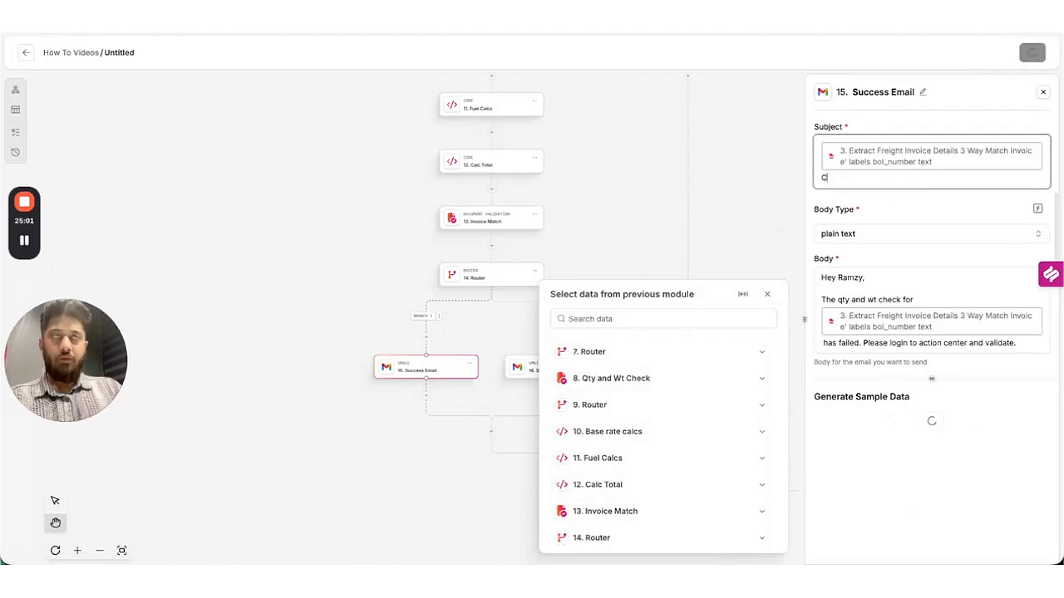
text(Va)
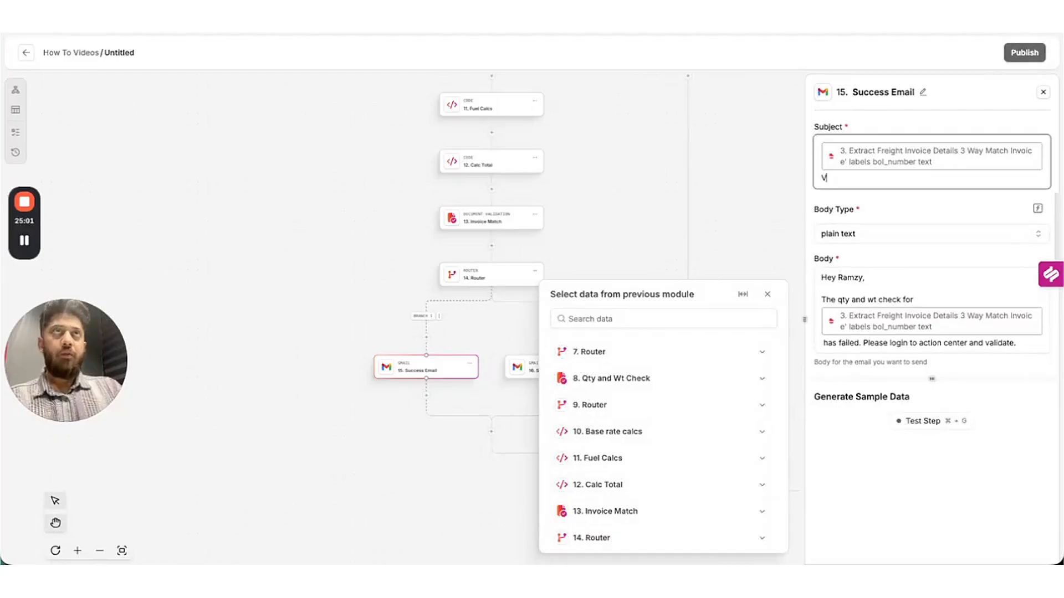
text(lidated)
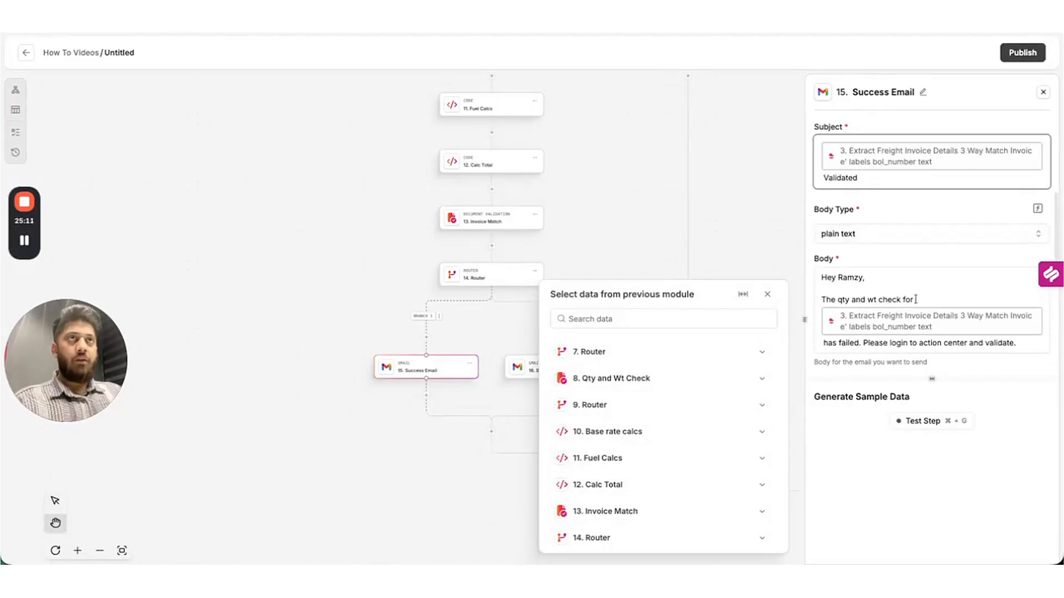
Rewrite the body to say all invoice line items passed all checks, please pay USD total_due.
drag(916, 299, 819, 299)
text(All line items)
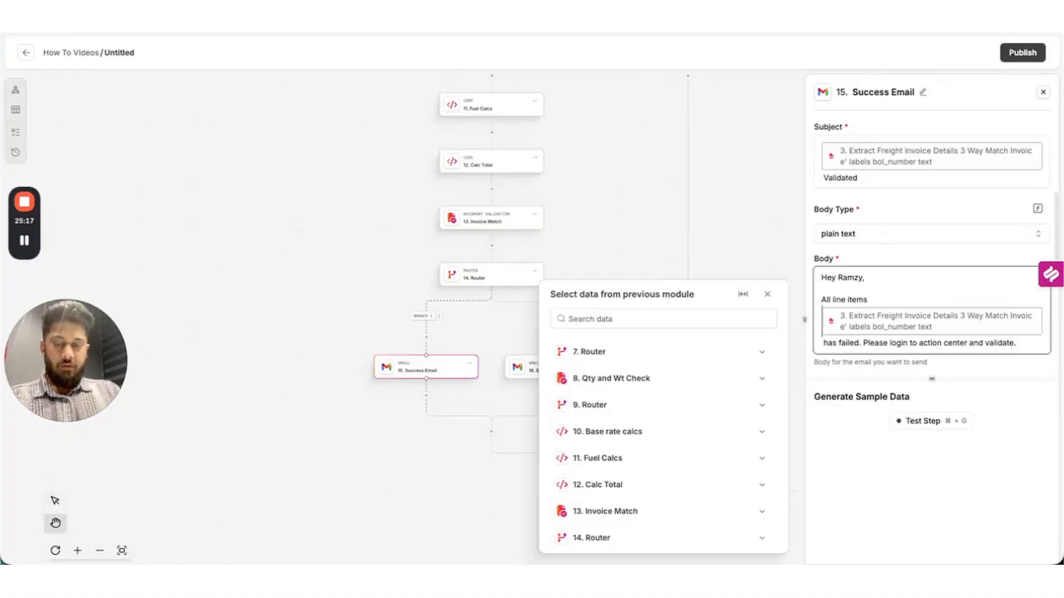
text(from invoice for)
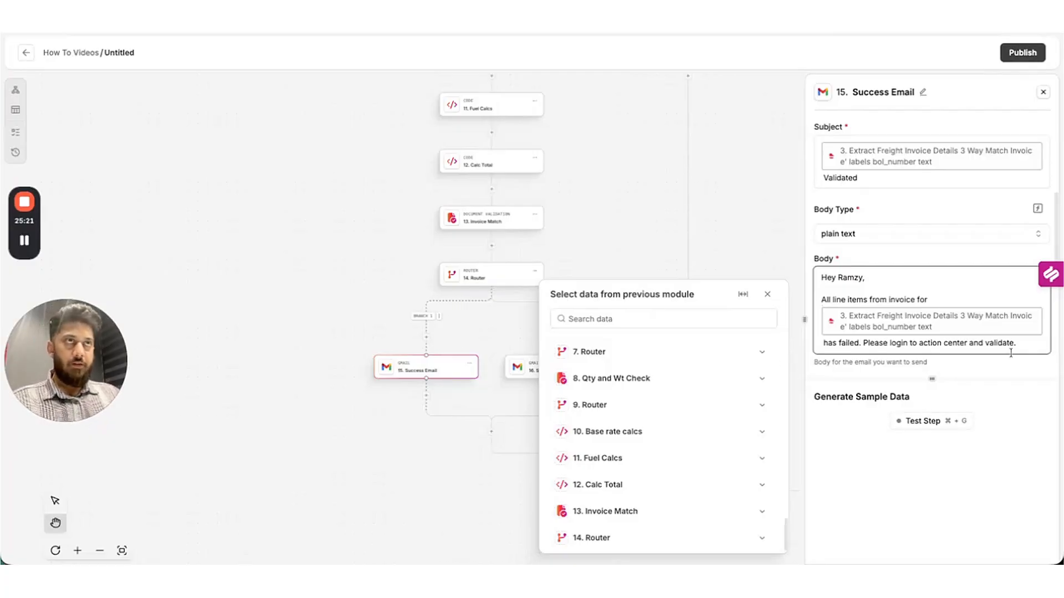
drag(1019, 347, 822, 340)
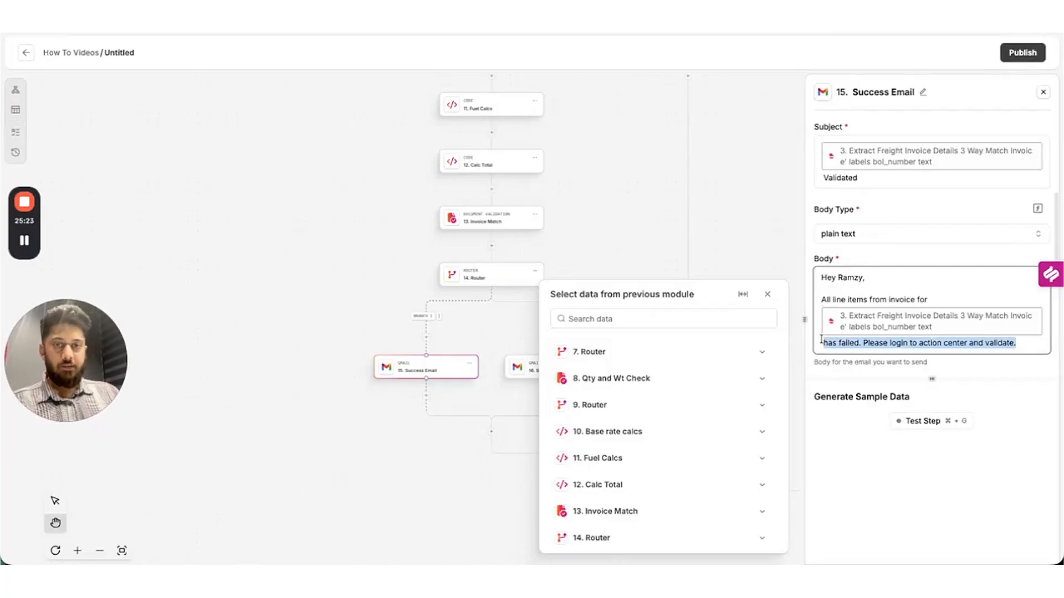
text(has passed)
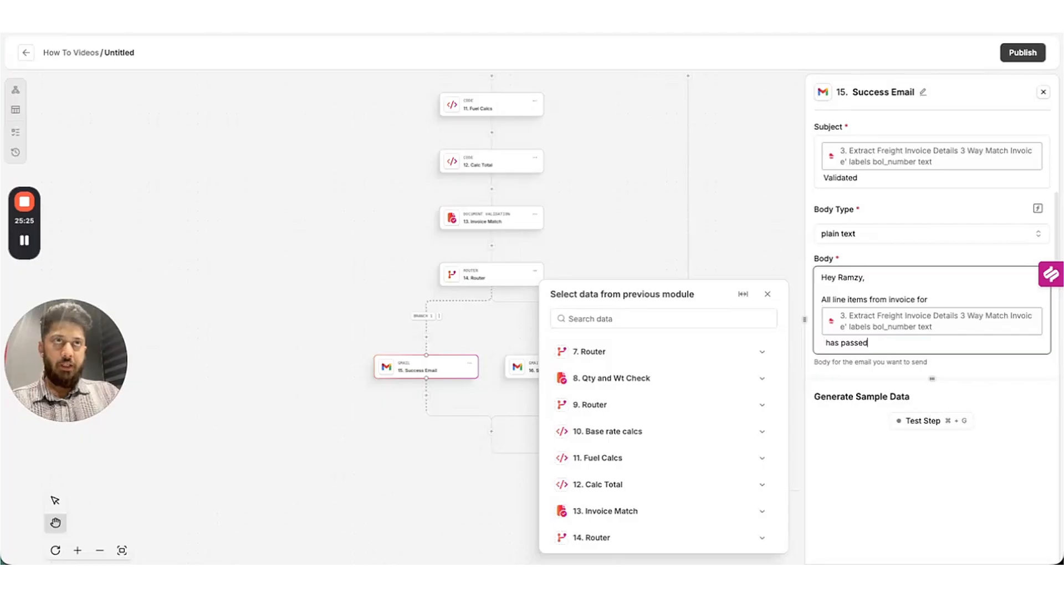
text( all che)
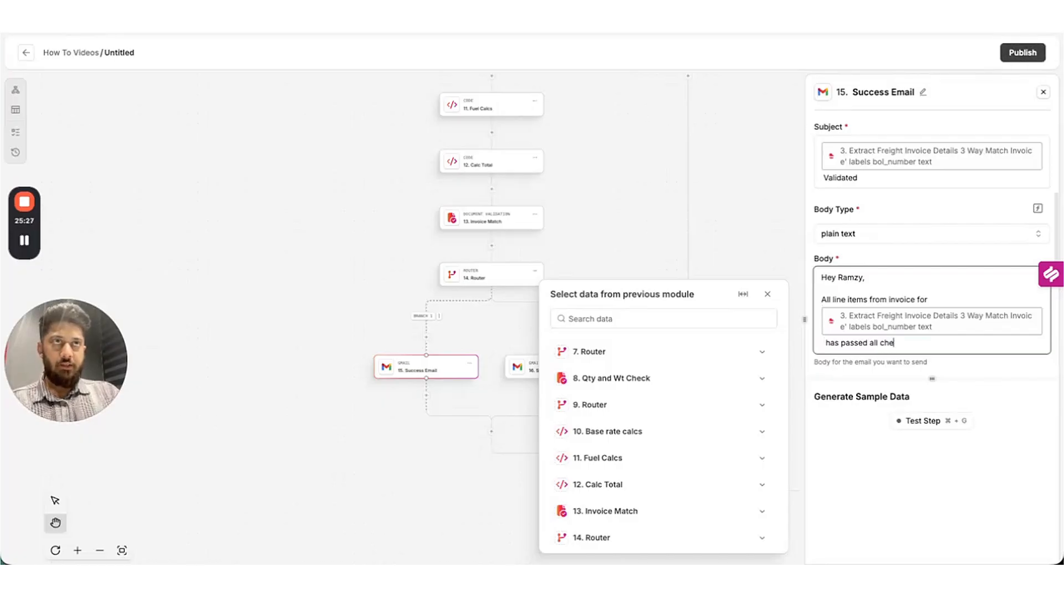
text(cks. Please pay USD)
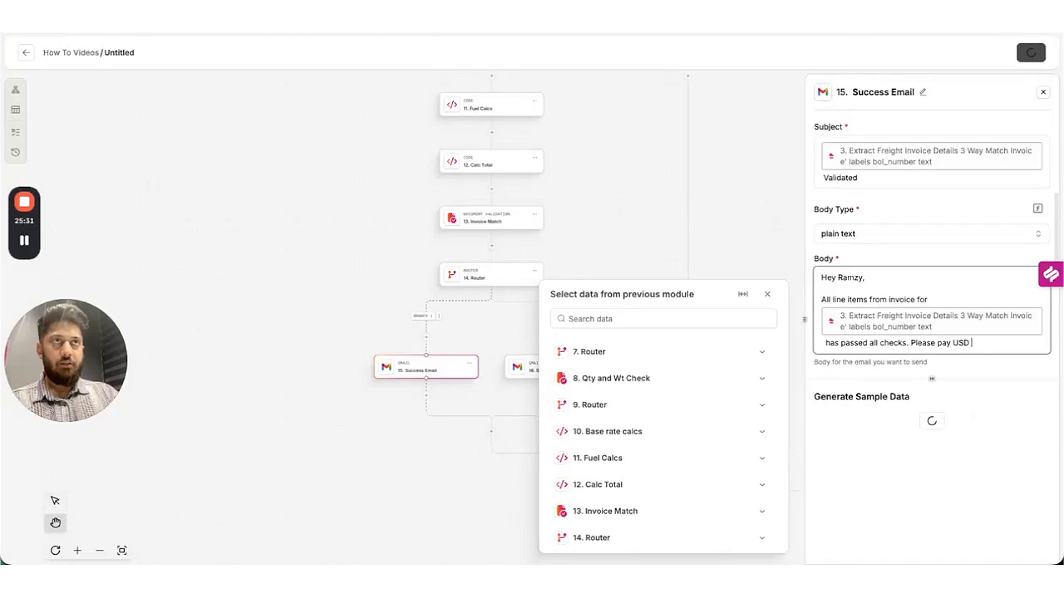
click(599, 418)
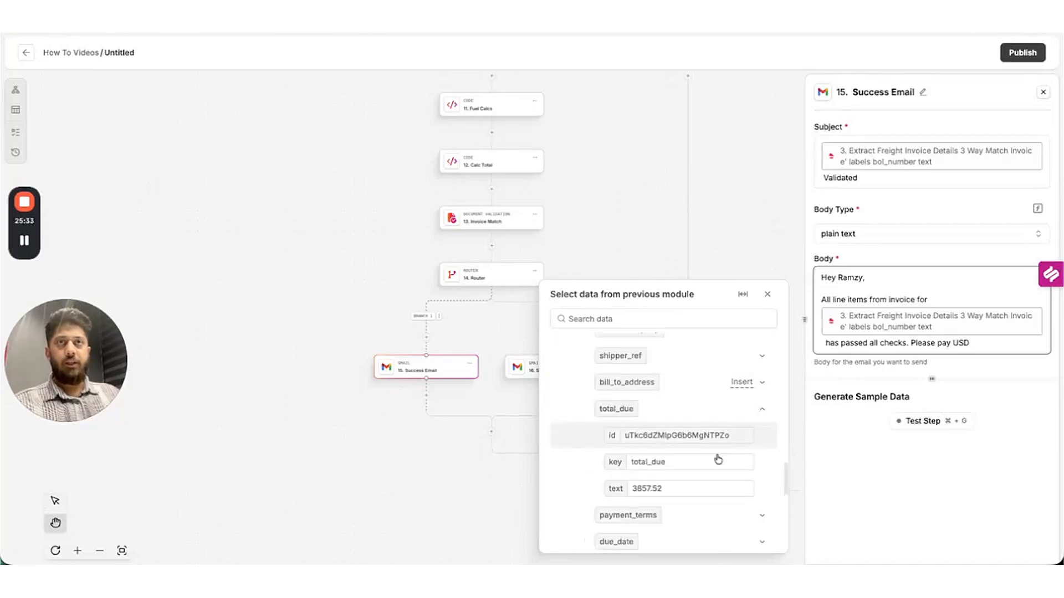
scroll(718, 460, down, 1)
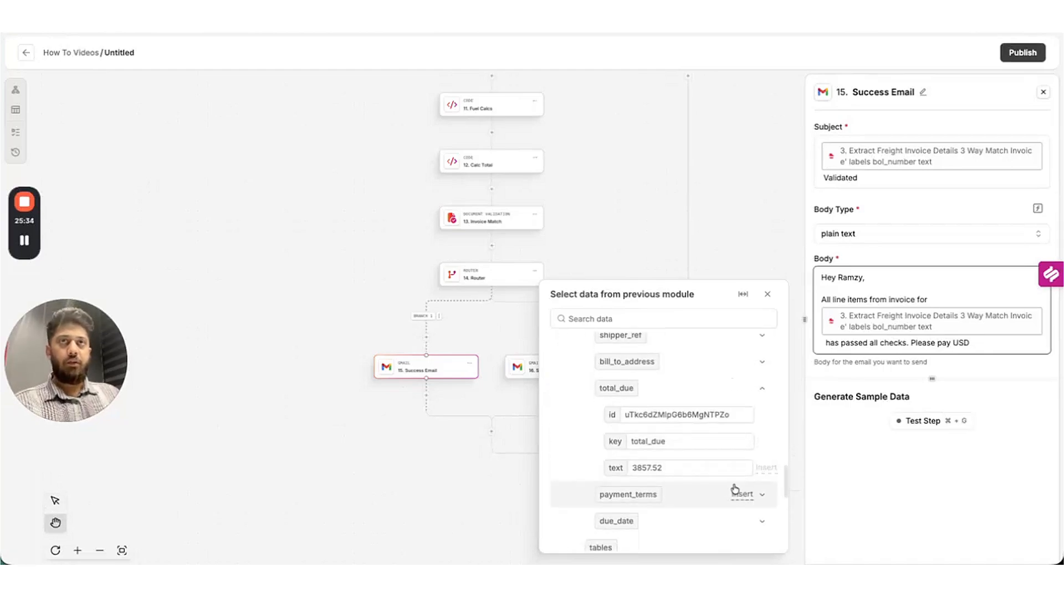
click(765, 469)
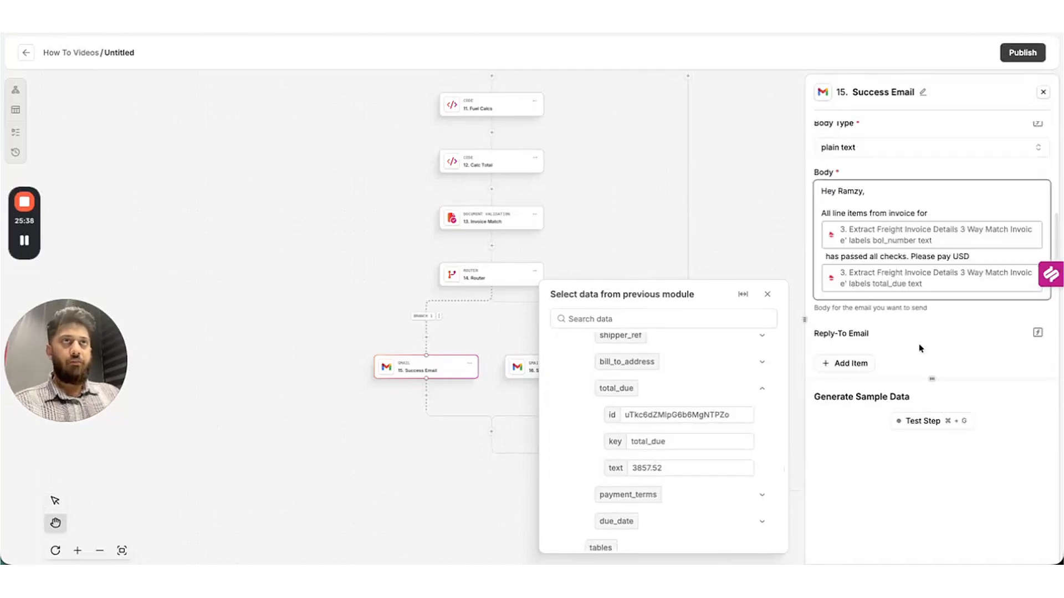
scroll(919, 345, down, 5)
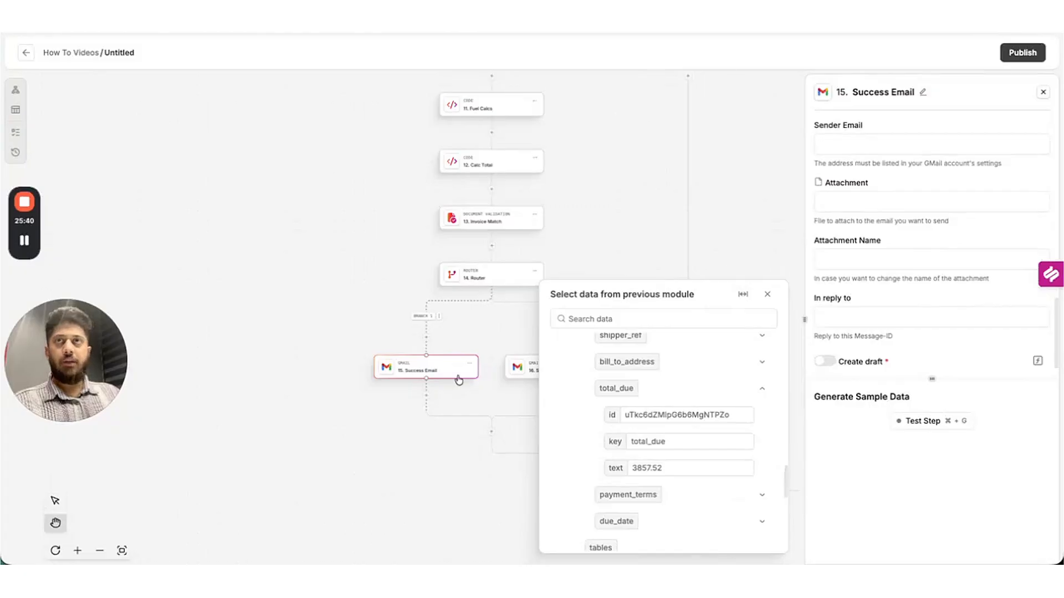
click(499, 393)
click(527, 373)
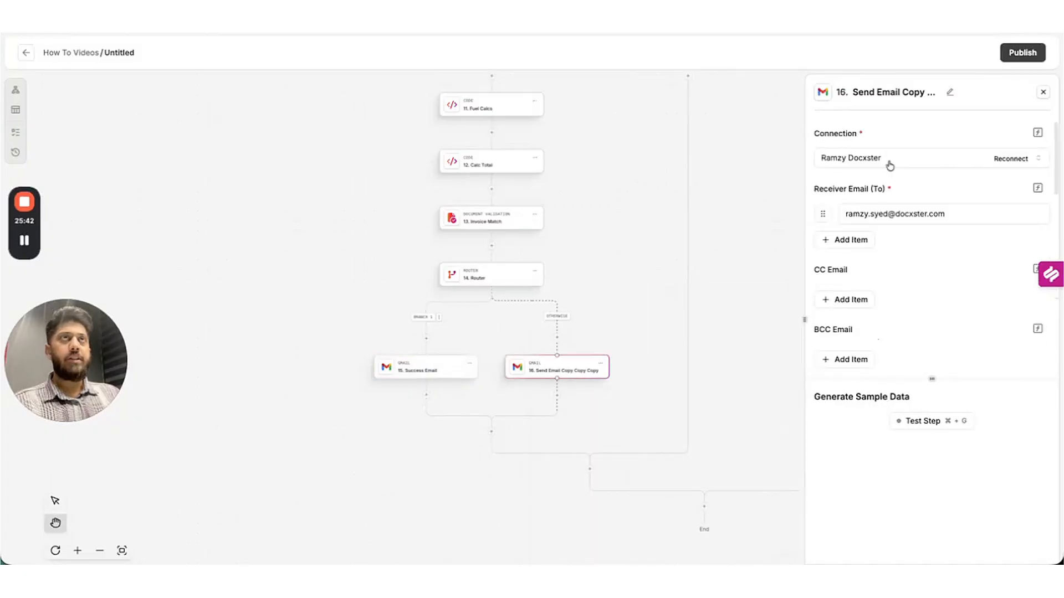
Rename step 16 to 'Fail message' and change its subject wording to 'invoice check failed'.
click(950, 91)
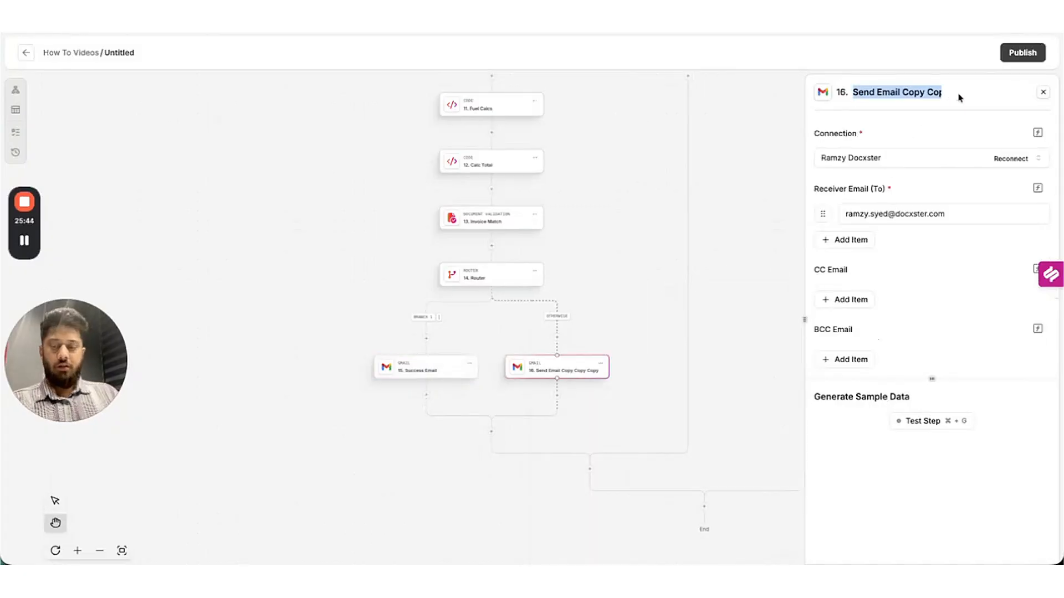
text(Fail message)
key(Return)
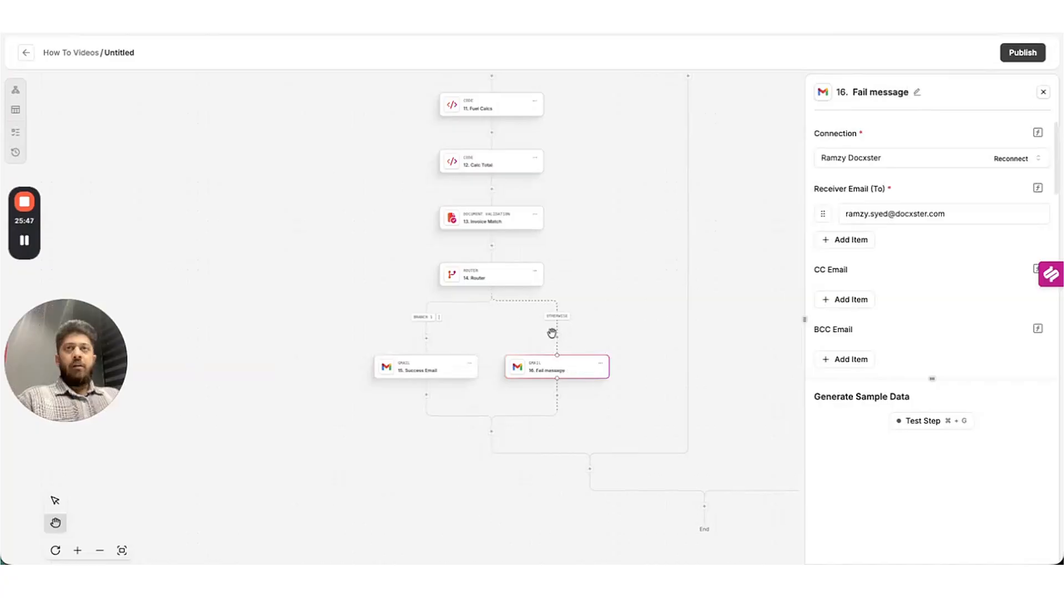
scroll(933, 320, down, 5)
scroll(933, 320, down, 3)
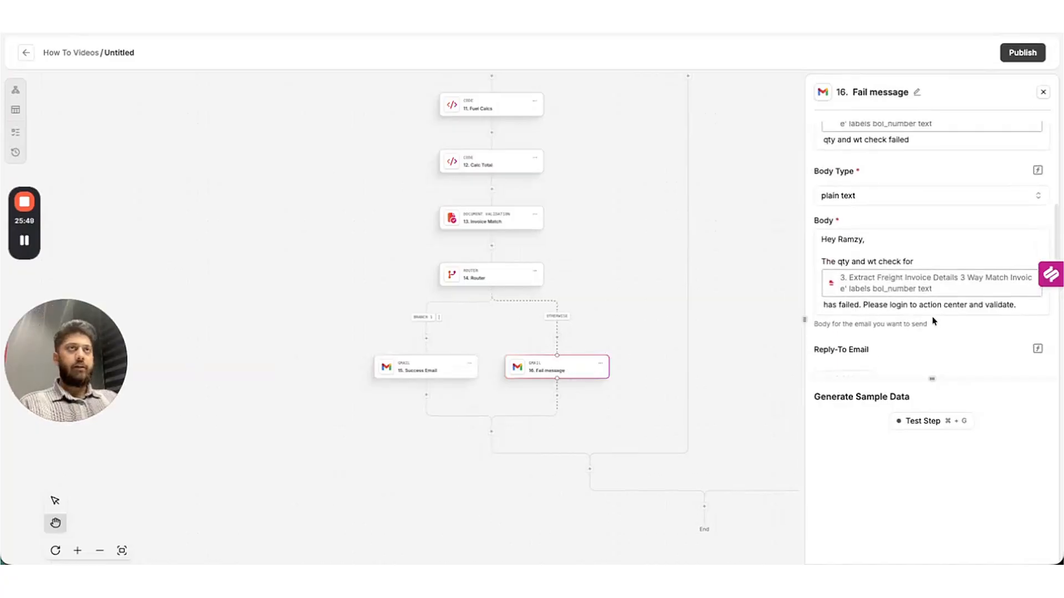
scroll(932, 317, up, 5)
triple_click(867, 227)
key(BackSpace)
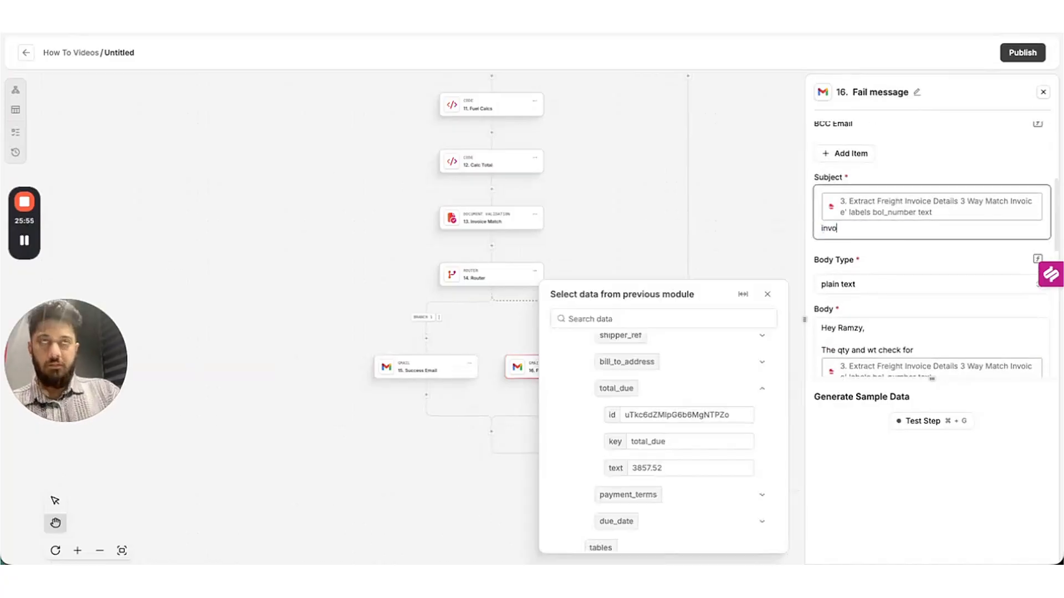
text(invoice chec)
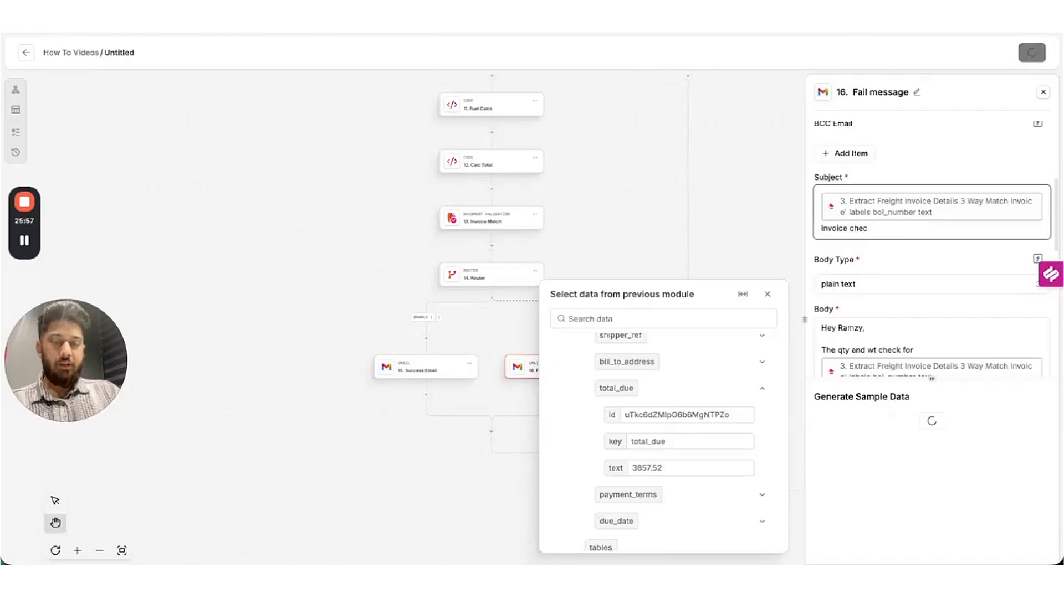
text(k failed)
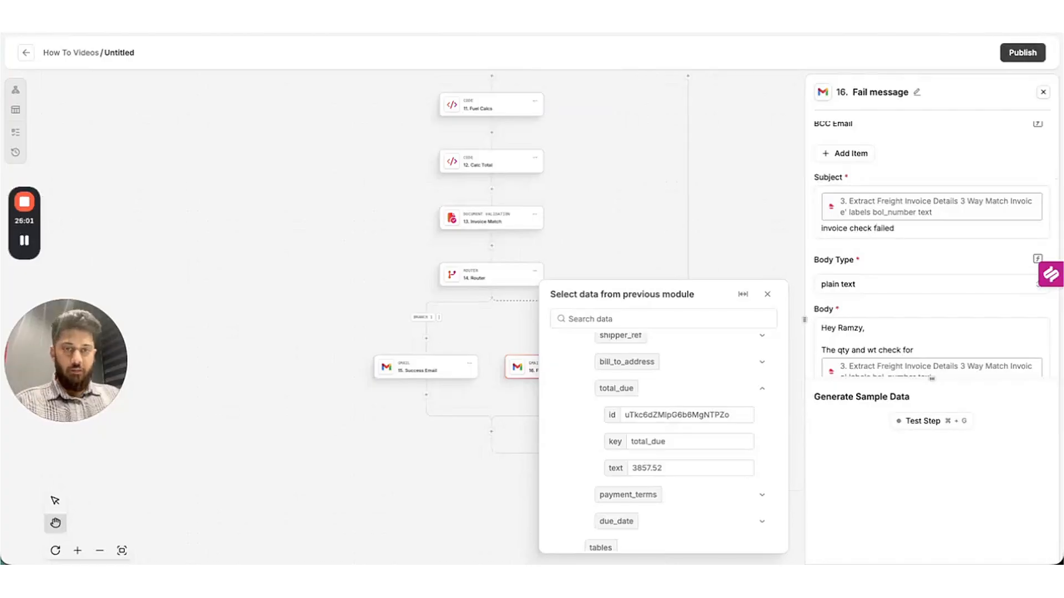
Trim the body lines so it ends with the bill-of-lading number followed by 'invalidated.'.
scroll(928, 327, down, 1)
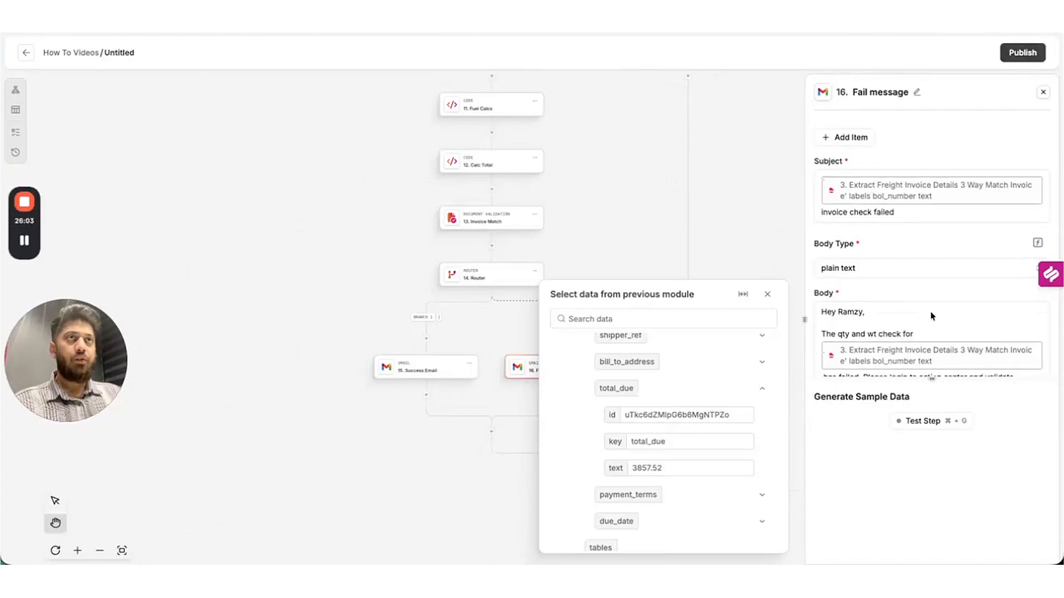
drag(925, 333, 832, 325)
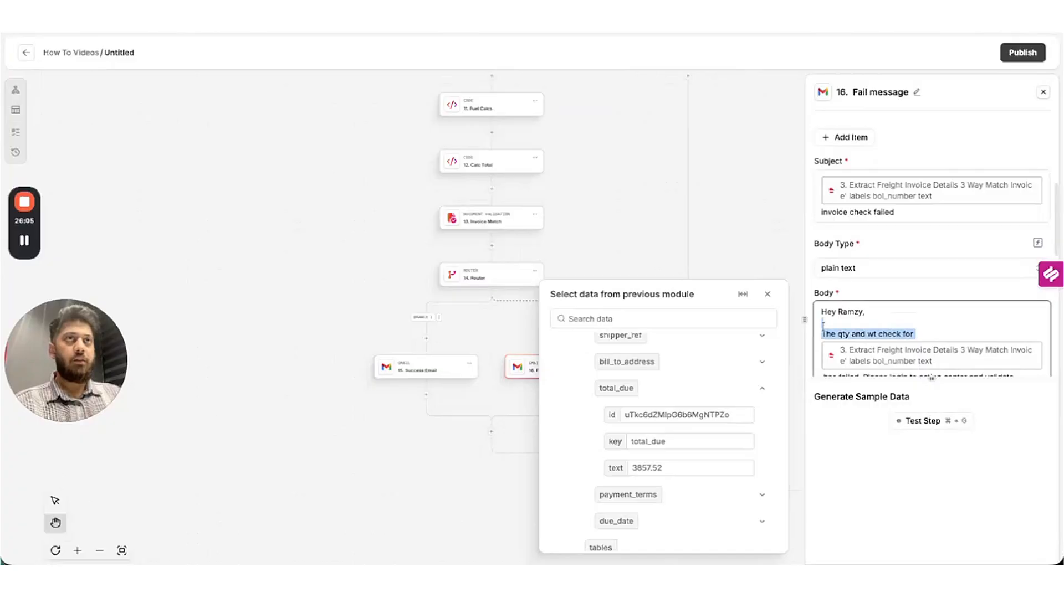
key(BackSpace)
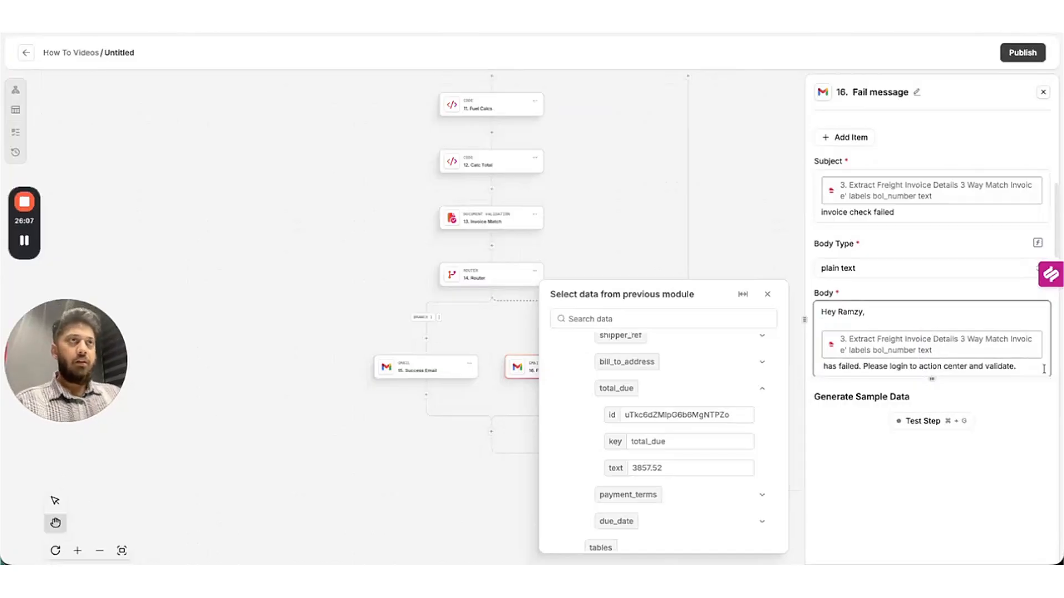
drag(1040, 368, 783, 367)
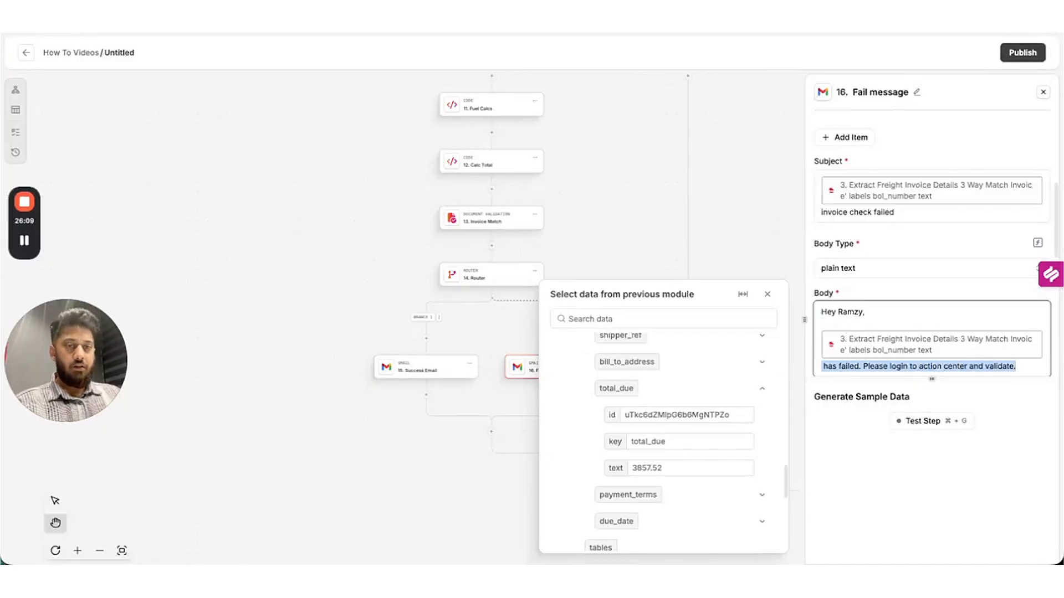
key(BackSpace)
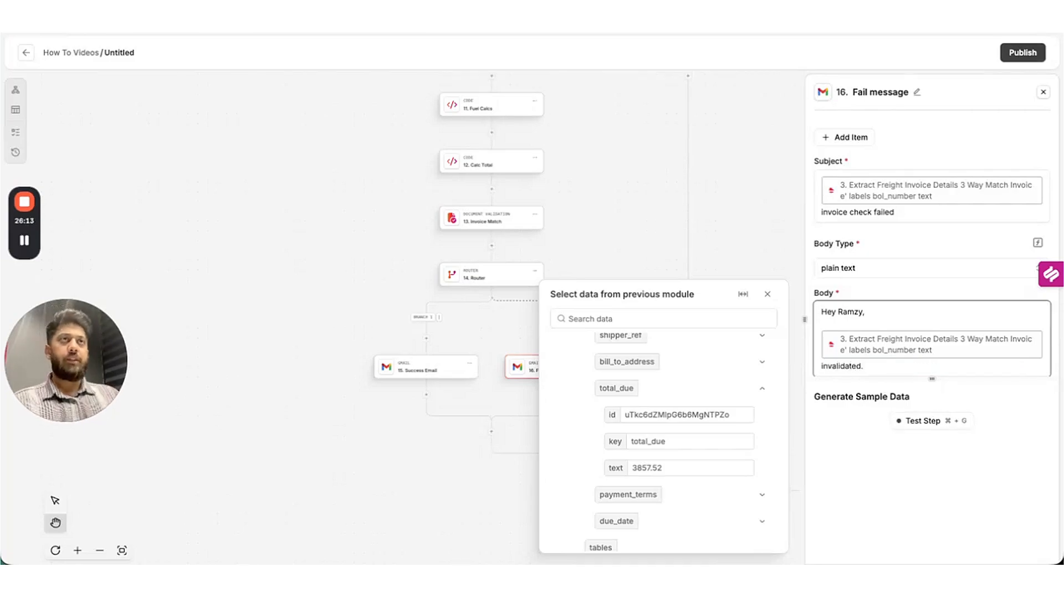
Retitle the 'Untitled' flow to '3 Way matching Demo' and publish it.
click(1022, 52)
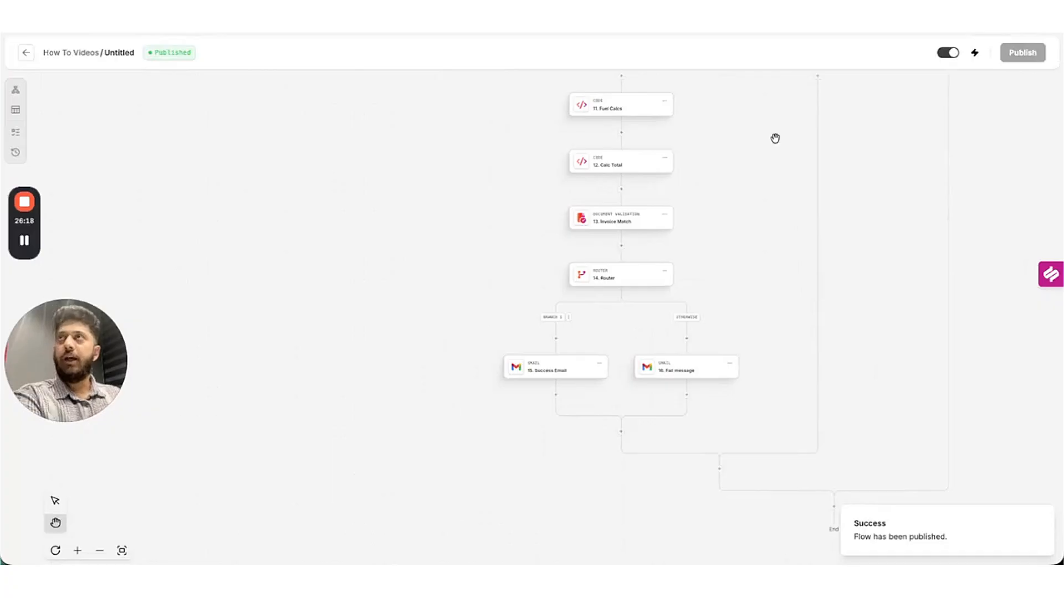
click(138, 54)
text(3)
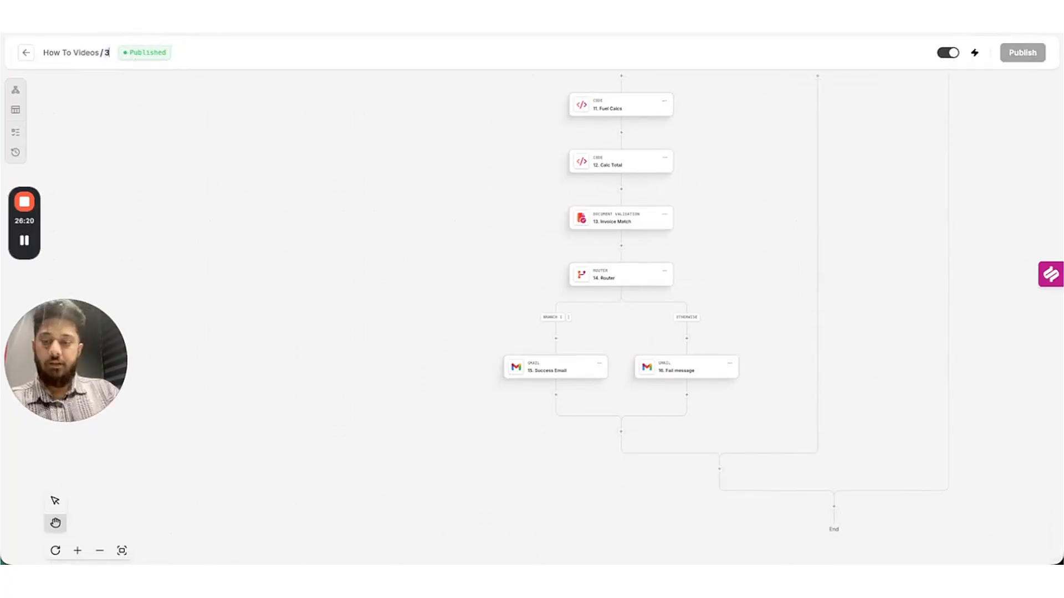
text( Way matching Demo)
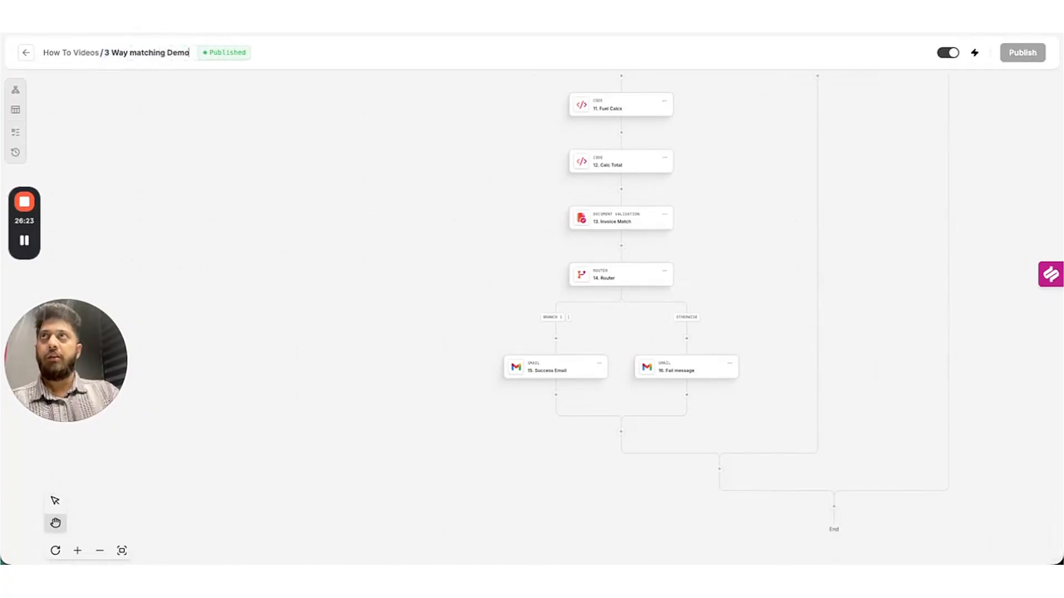
key(Return)
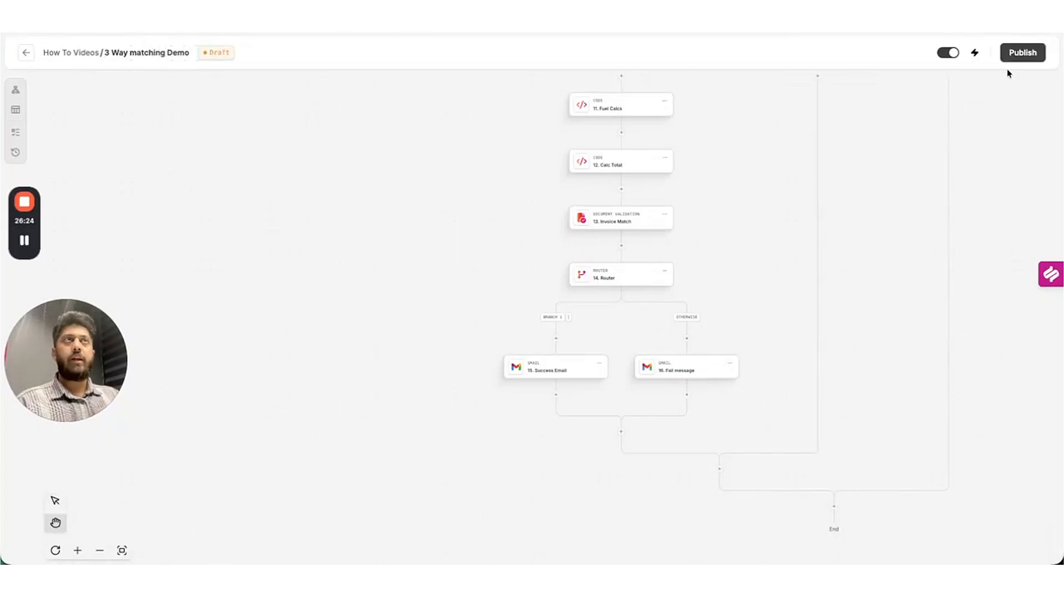
click(1021, 53)
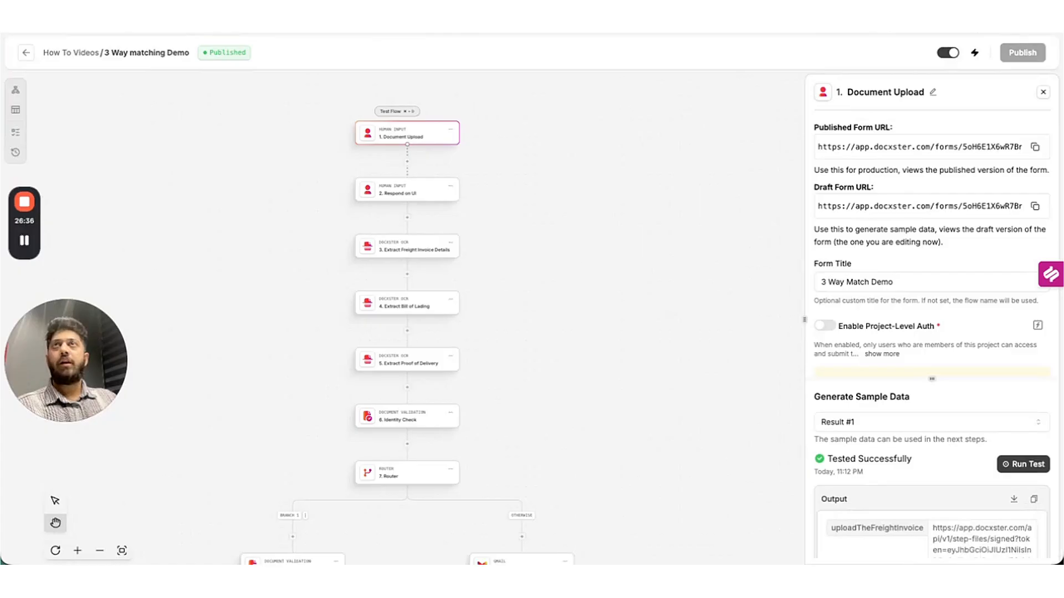
Load the published form in a new tab and attach the A_BOL_2024_10011 invoice PDF.
key(super+t)
key(super+v)
key(Return)
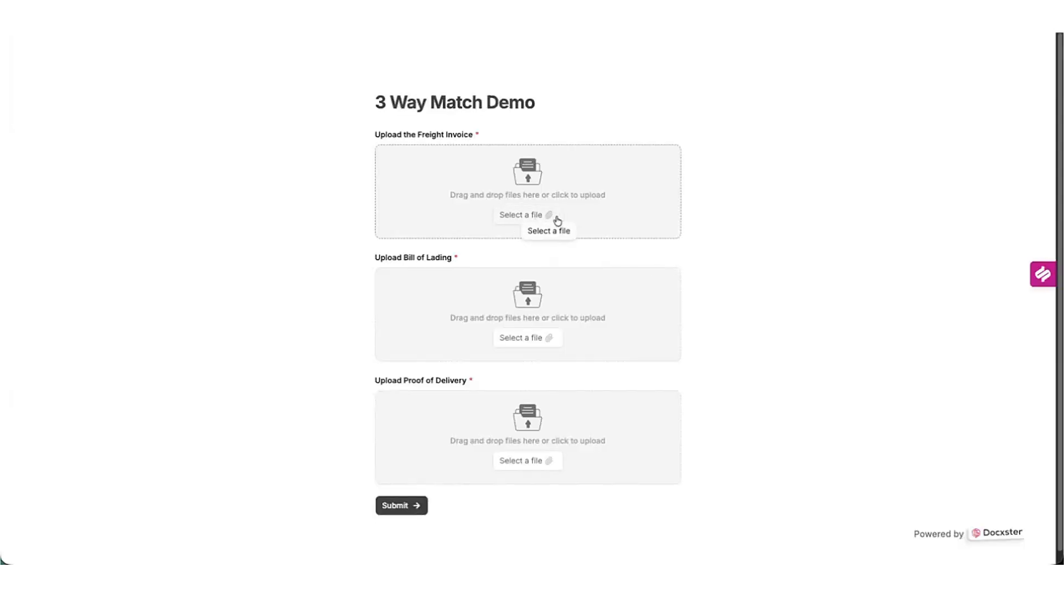
click(556, 221)
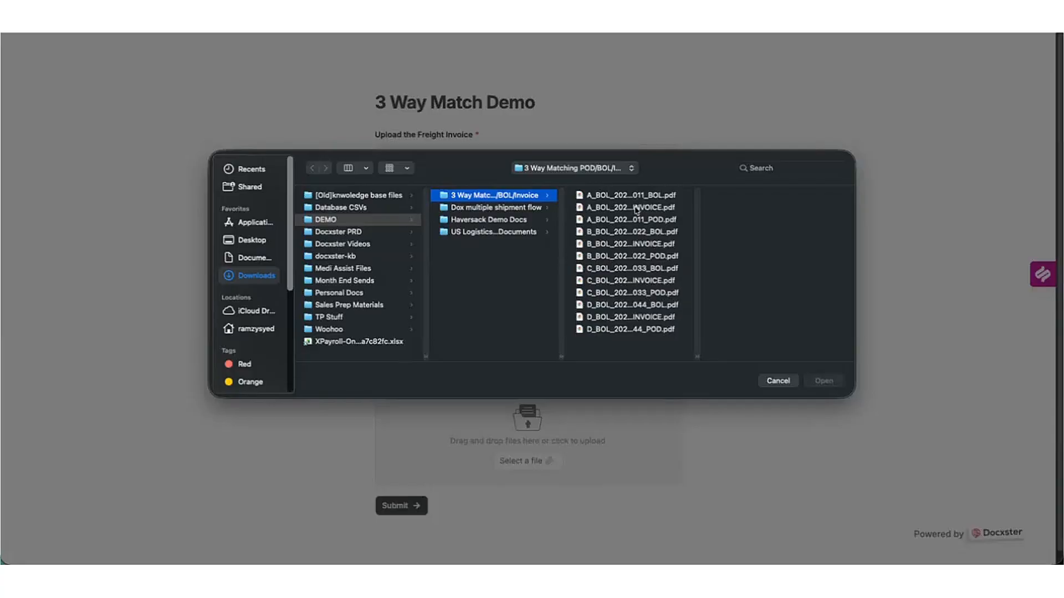
click(637, 209)
click(824, 381)
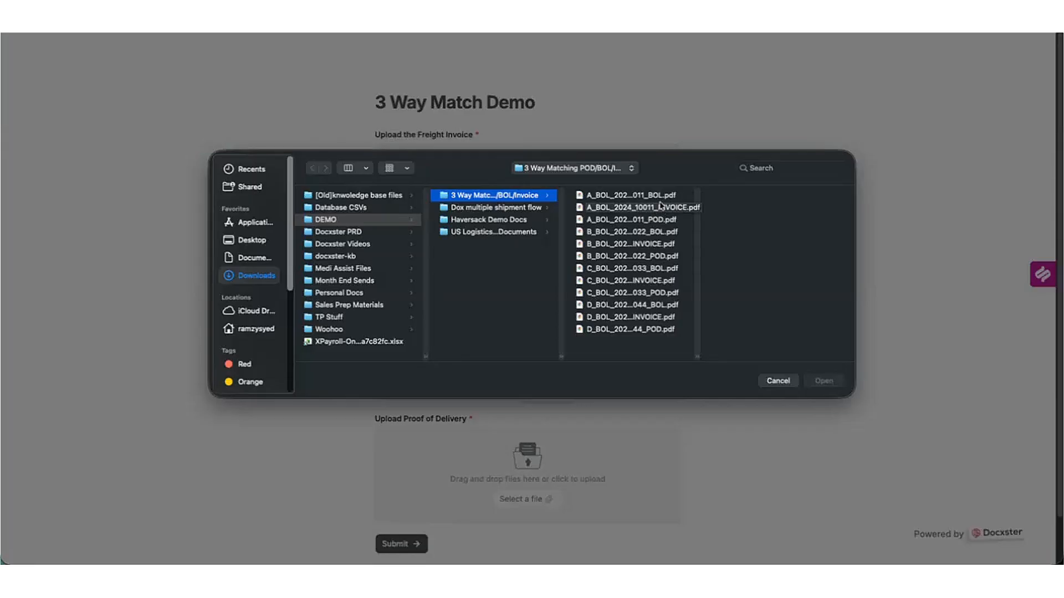
Attach the A_BOL_2024_10011 bill of lading and proof of delivery PDFs and submit.
click(631, 195)
click(824, 381)
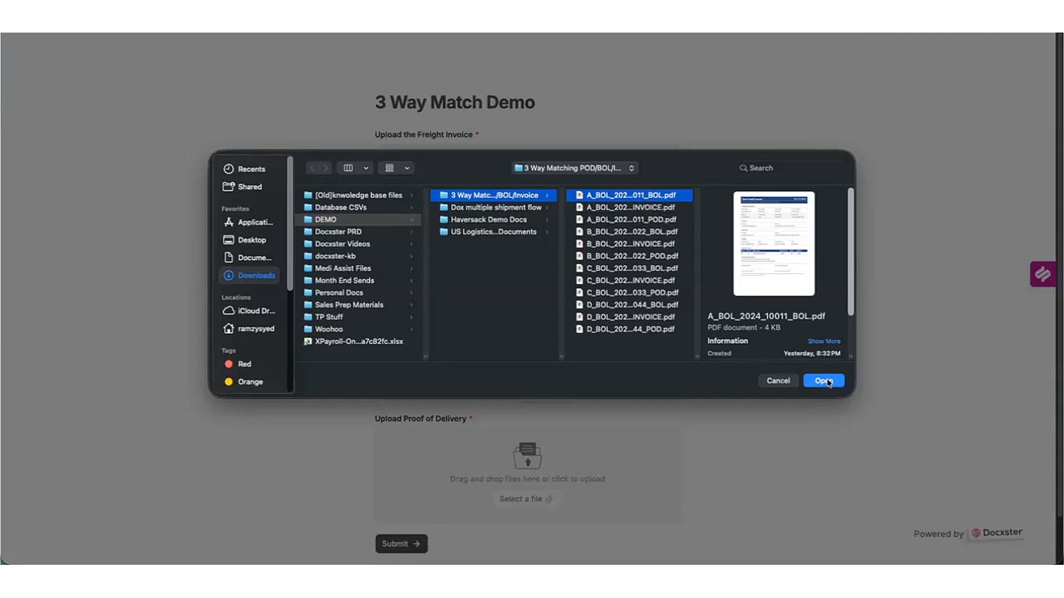
scroll(576, 432, down, 2)
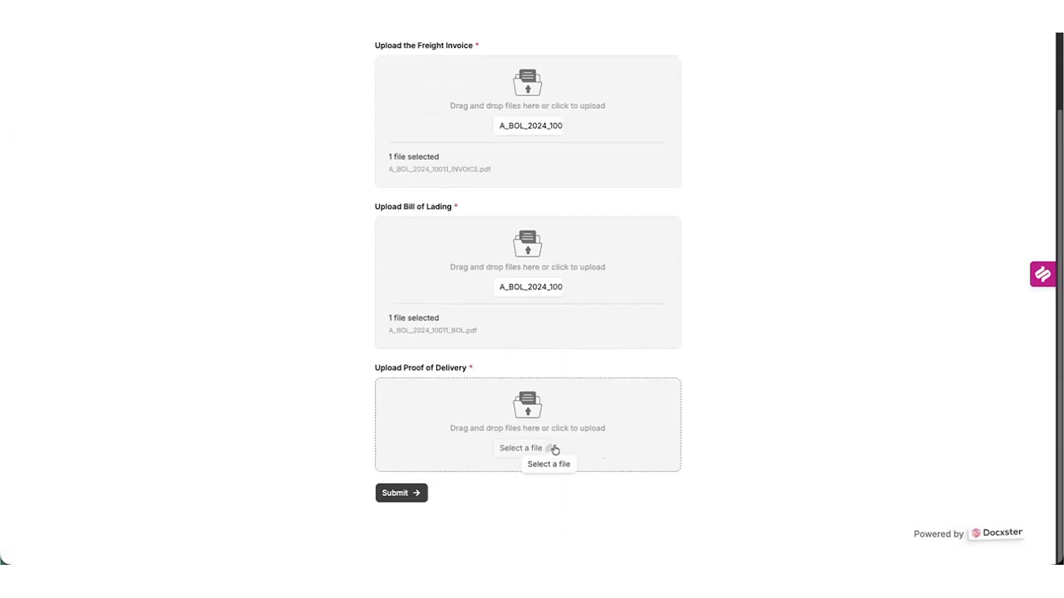
click(559, 449)
click(648, 222)
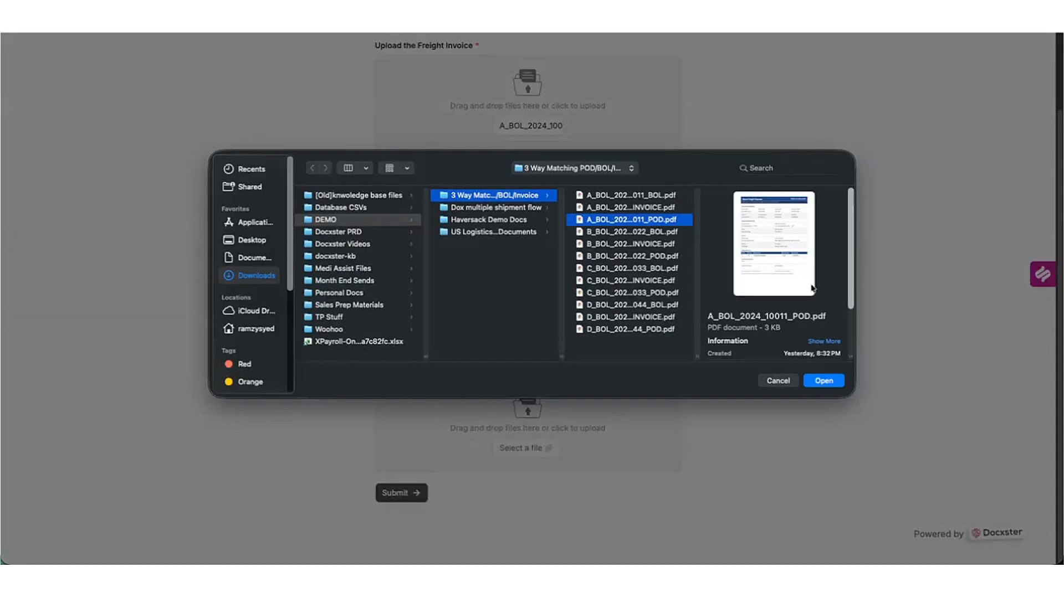
click(823, 380)
scroll(514, 430, down, 1)
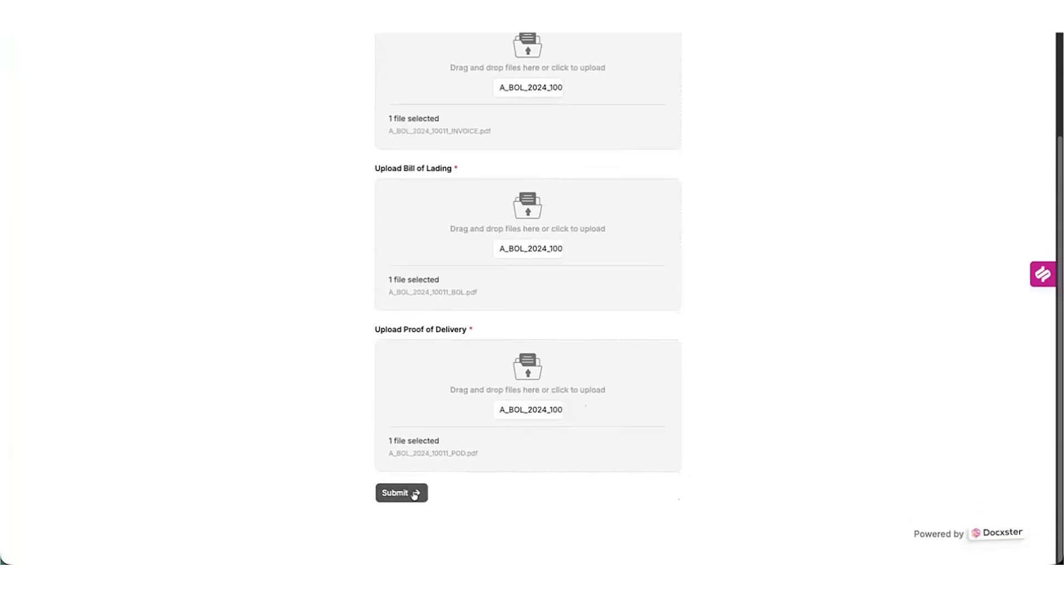
click(415, 493)
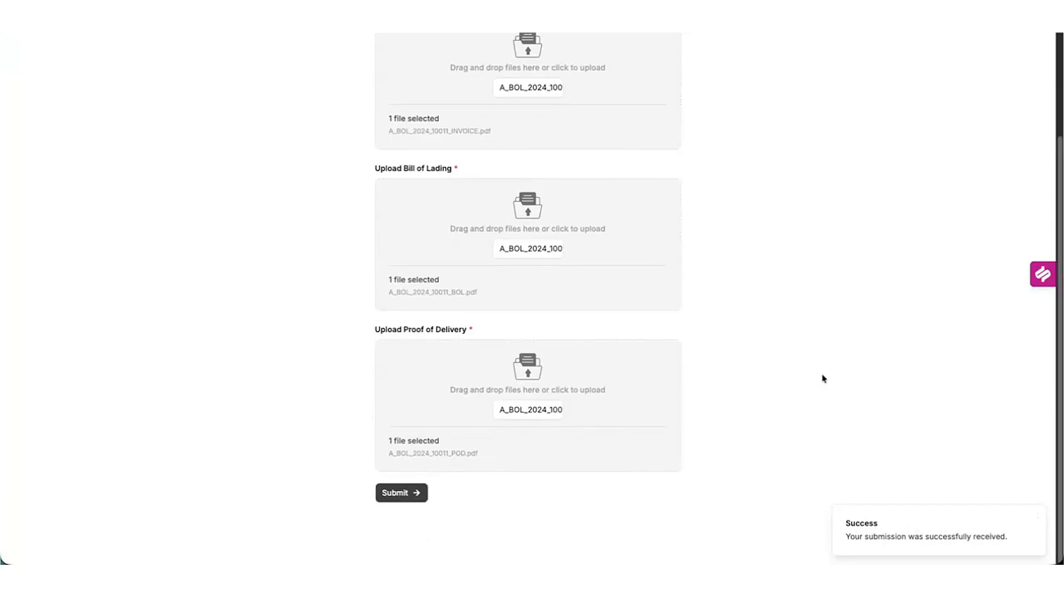
scroll(811, 355, up, 3)
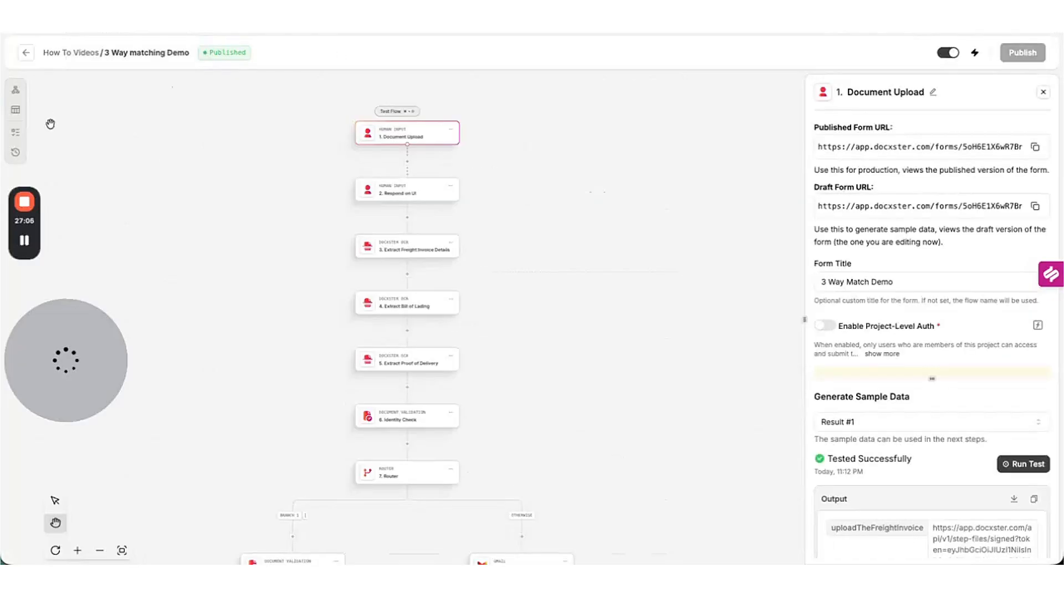
Open the newest run in Recent Runs and watch it succeed through step 15 Success Email.
click(15, 132)
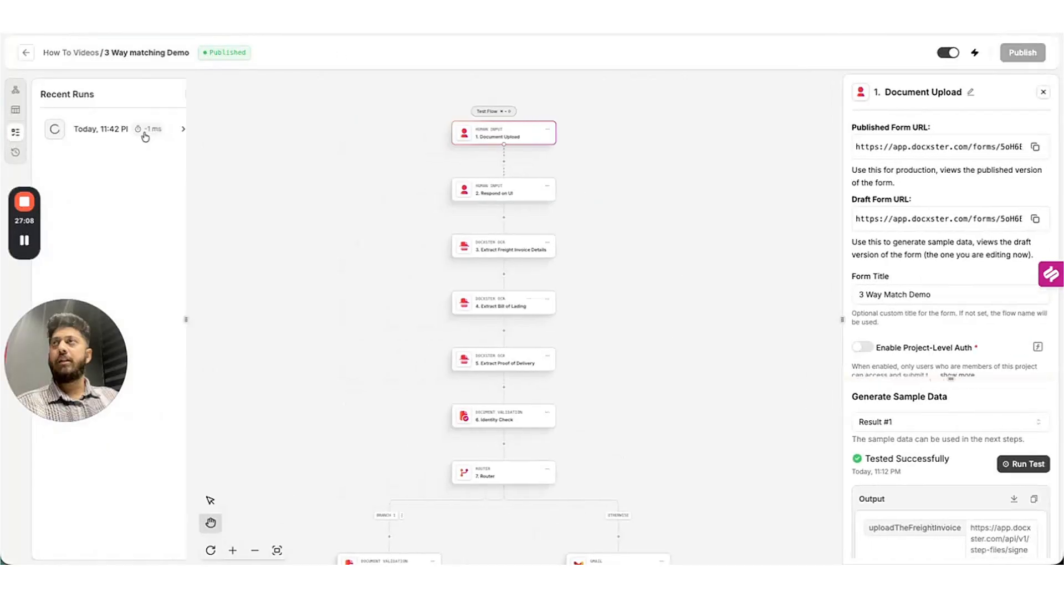
click(174, 130)
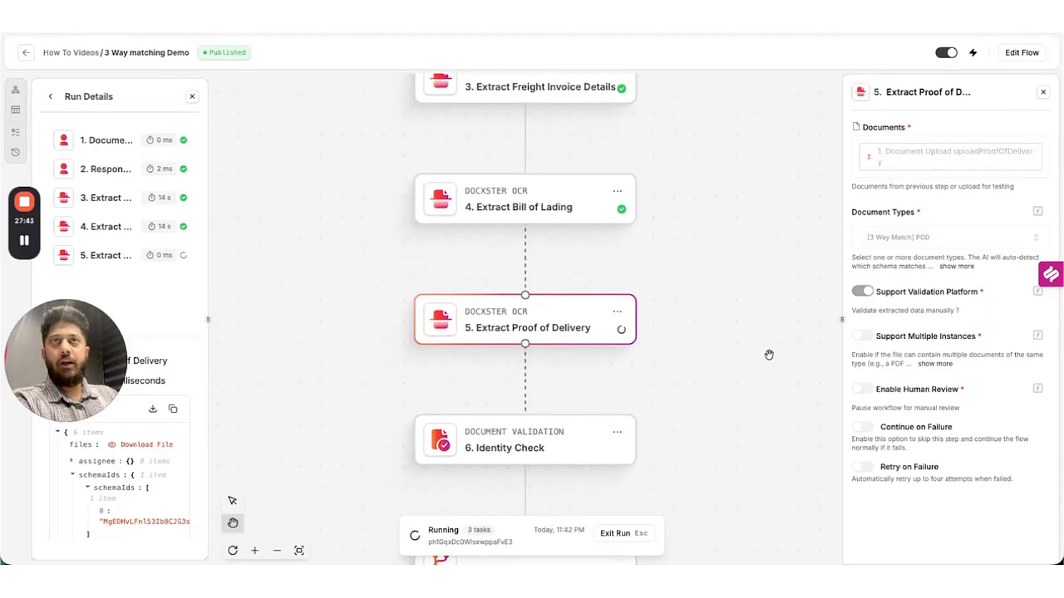
scroll(700, 356, down, 3)
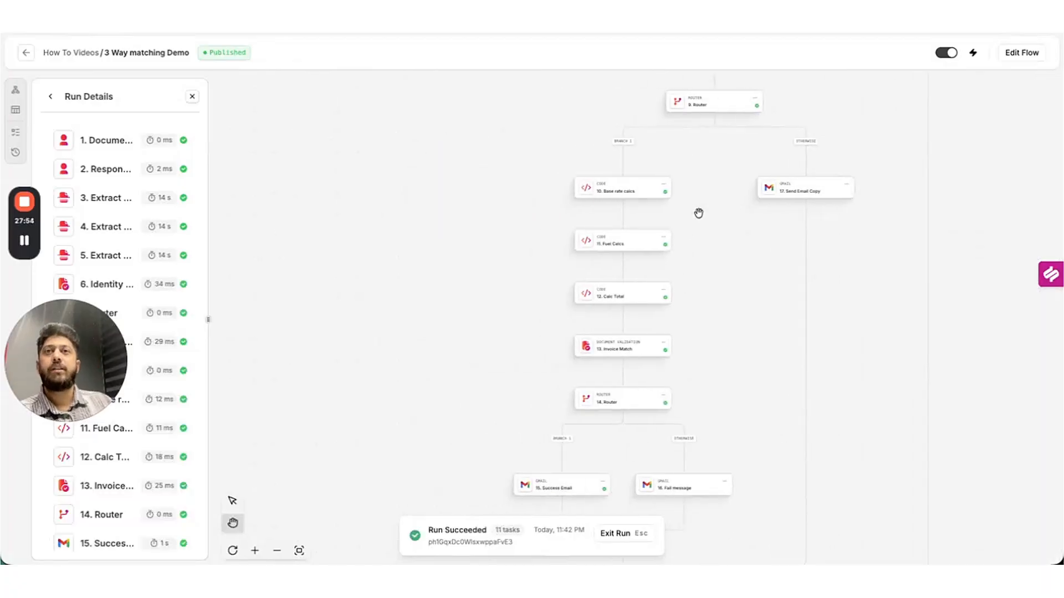
Go to Gmail and open the 'BOL-2024-10011 Validated' email requesting USD 3857.52 payment.
key(super+t)
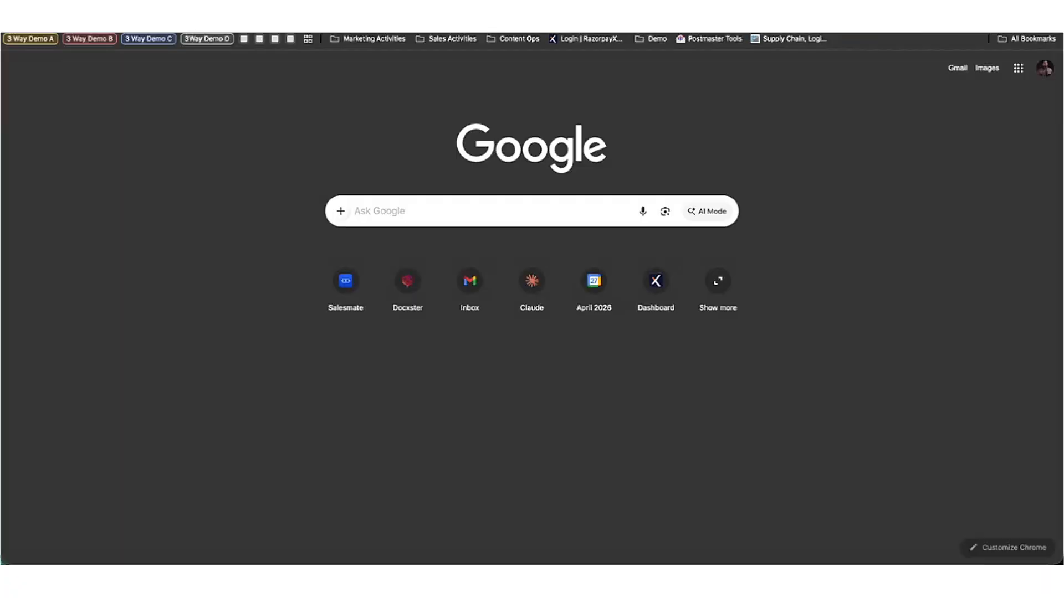
text(gmail.com)
key(Return)
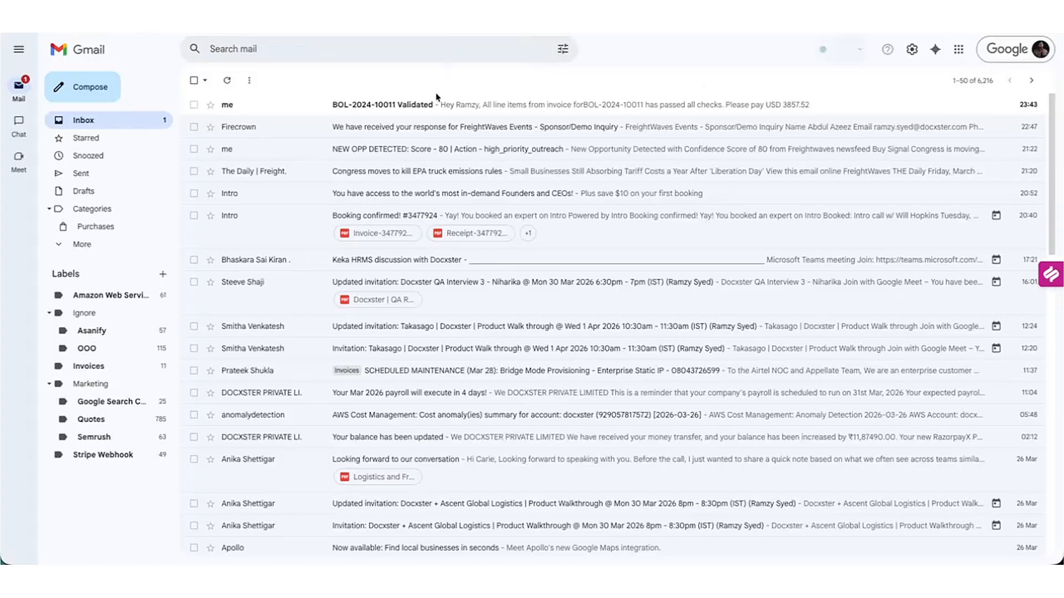
click(431, 105)
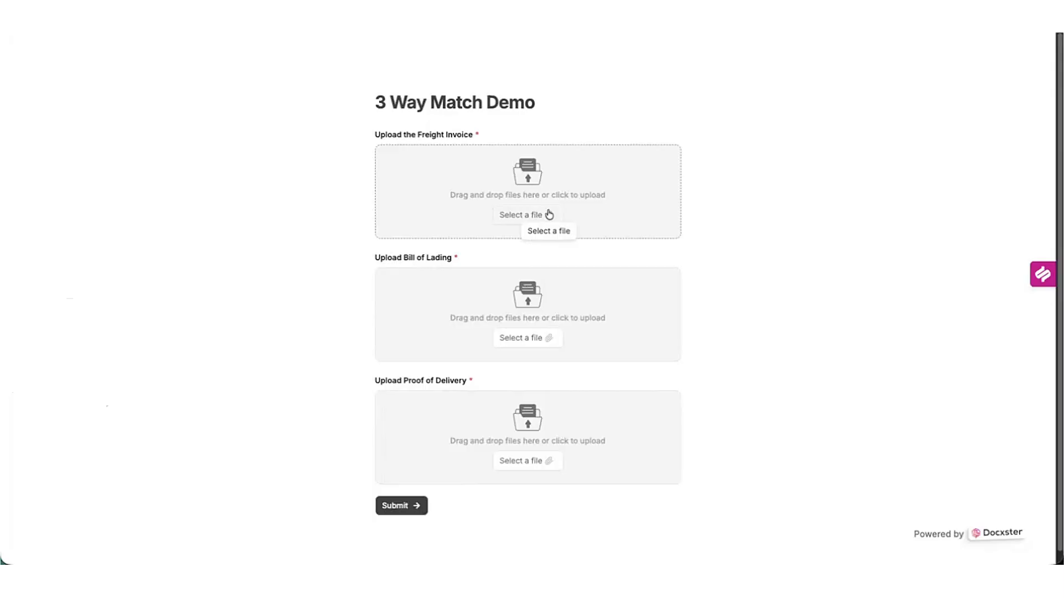
Attach the B_BOL_2024_10022 invoice and bill of lading PDFs to the form.
click(549, 214)
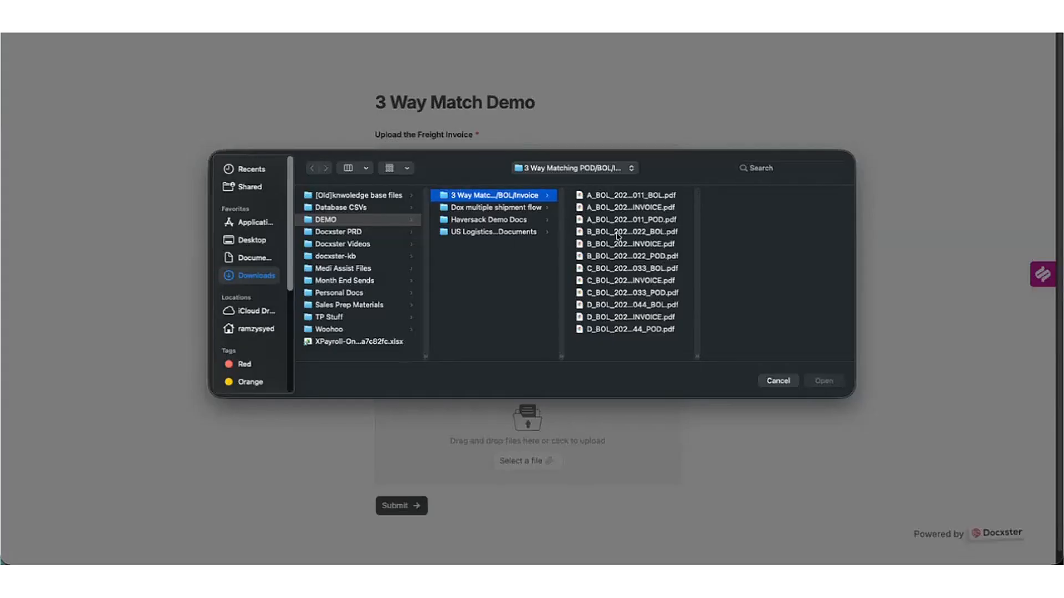
click(629, 247)
key(Return)
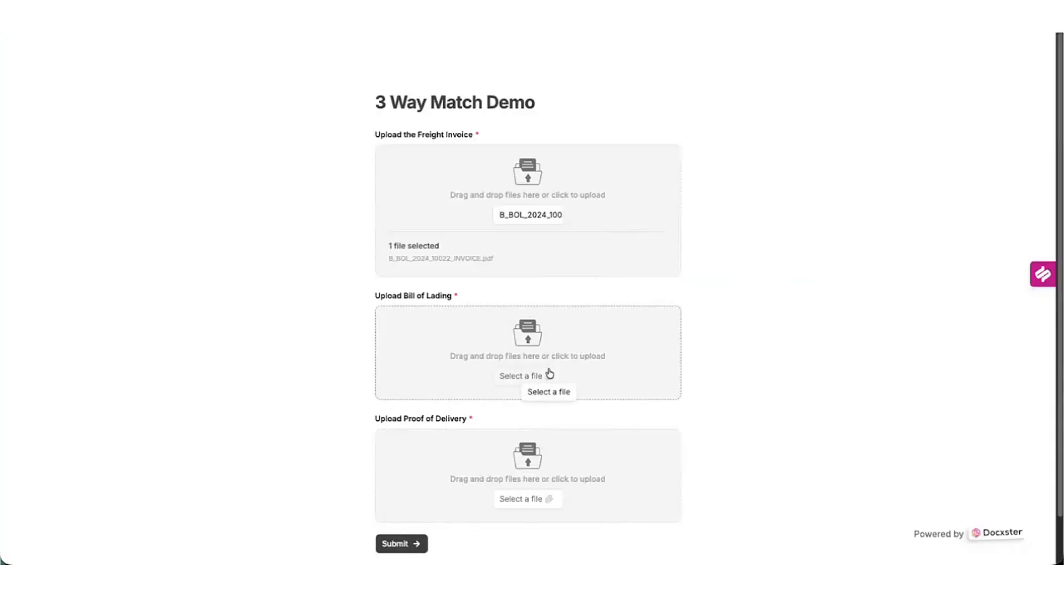
click(549, 377)
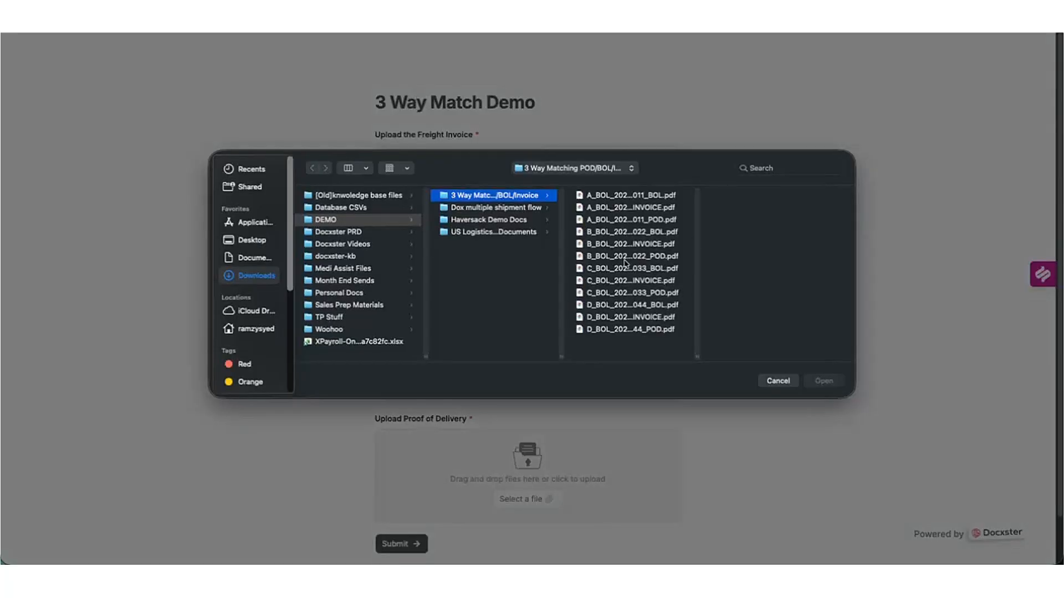
click(656, 234)
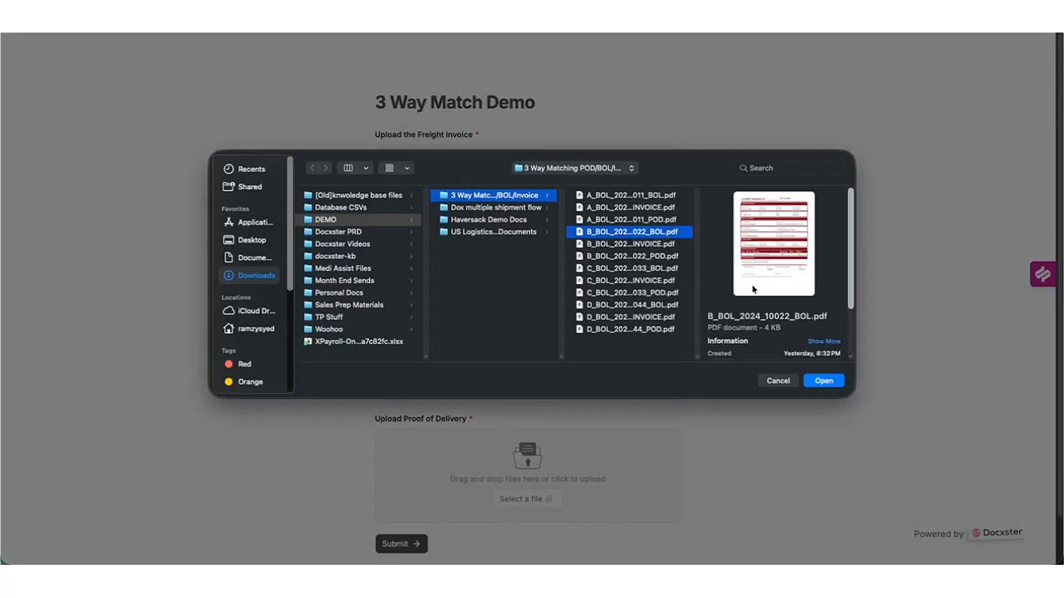
click(823, 381)
Attach the B_BOL_2024_10022 proof of delivery PDF and submit the form.
scroll(623, 353, down, 3)
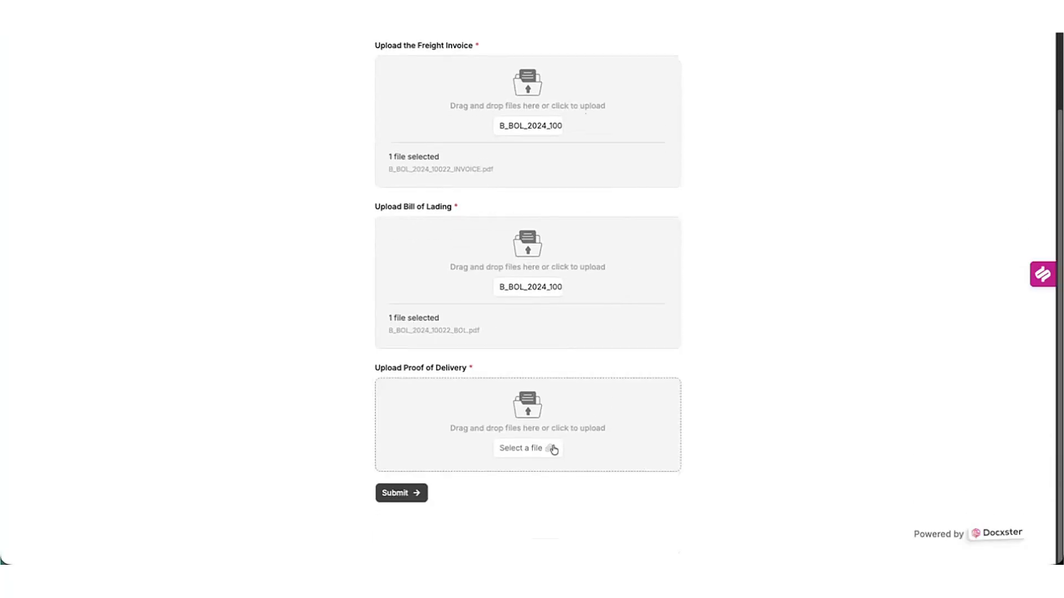
click(549, 451)
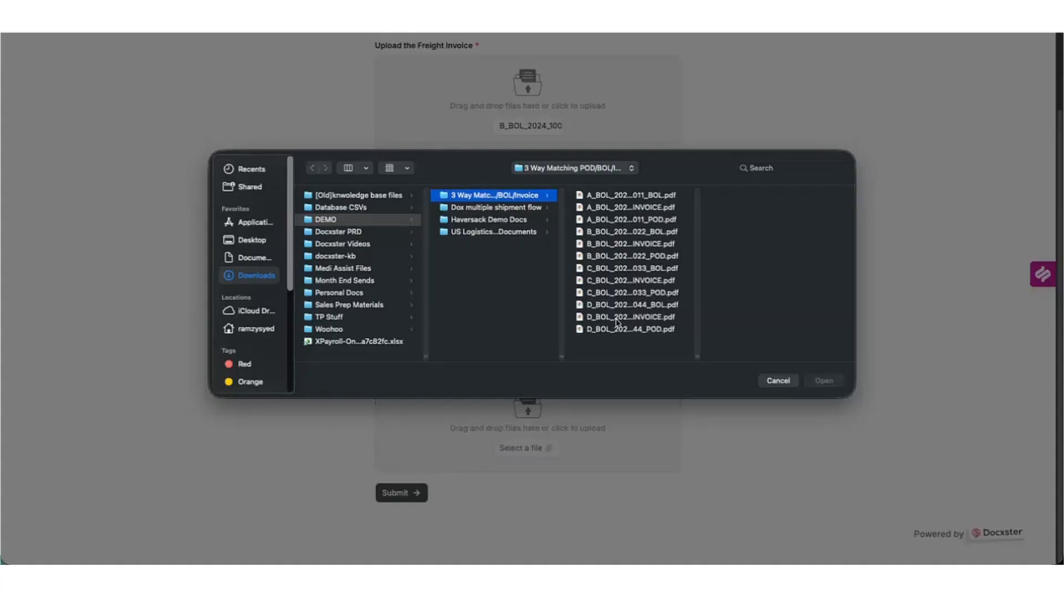
click(652, 259)
click(829, 390)
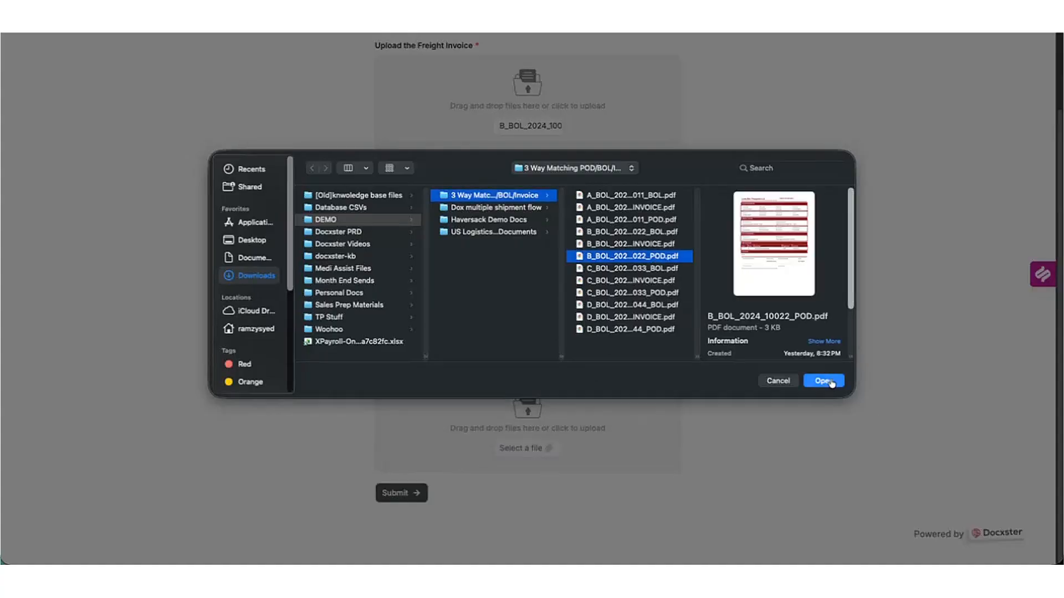
click(418, 531)
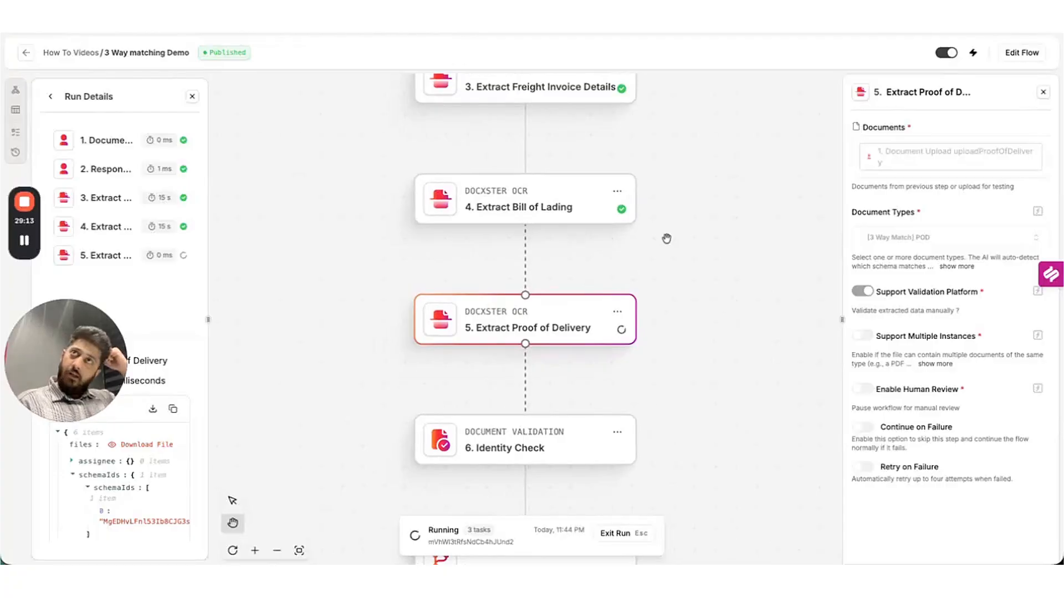
Pan the canvas to step 8 Qty and Wt Check, where the second run has paused.
scroll(658, 325, down, 3)
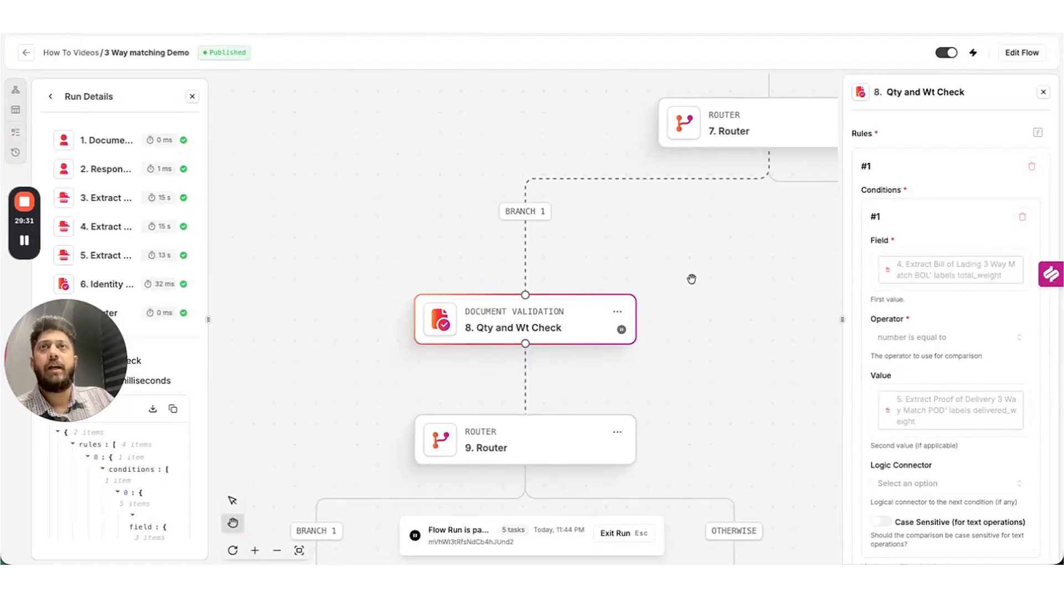
drag(788, 264, 742, 276)
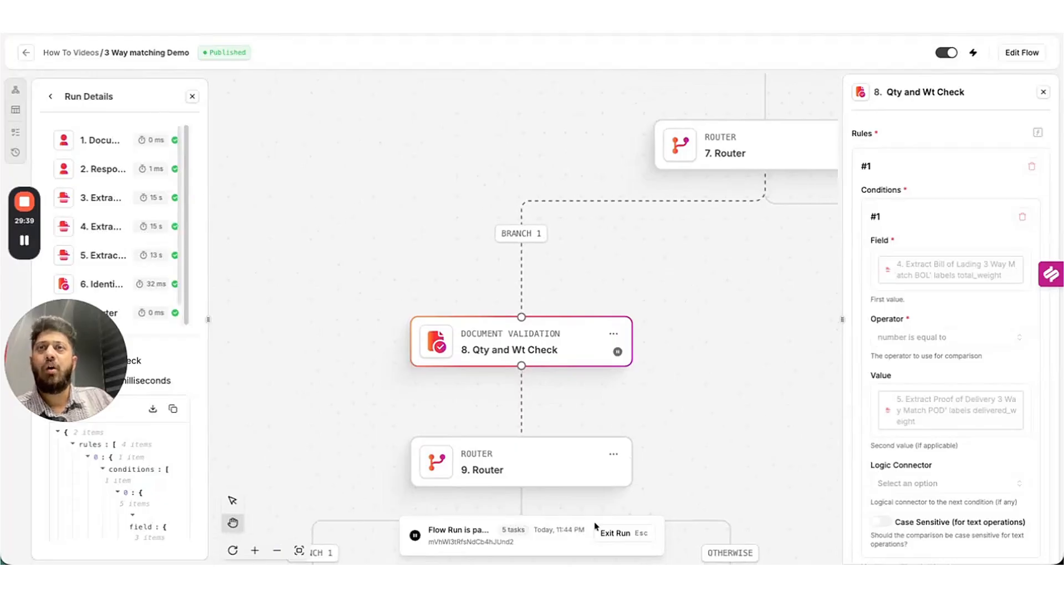
Go to Action Center > Validations and open the 3 Way matching Demo session.
click(27, 54)
click(78, 112)
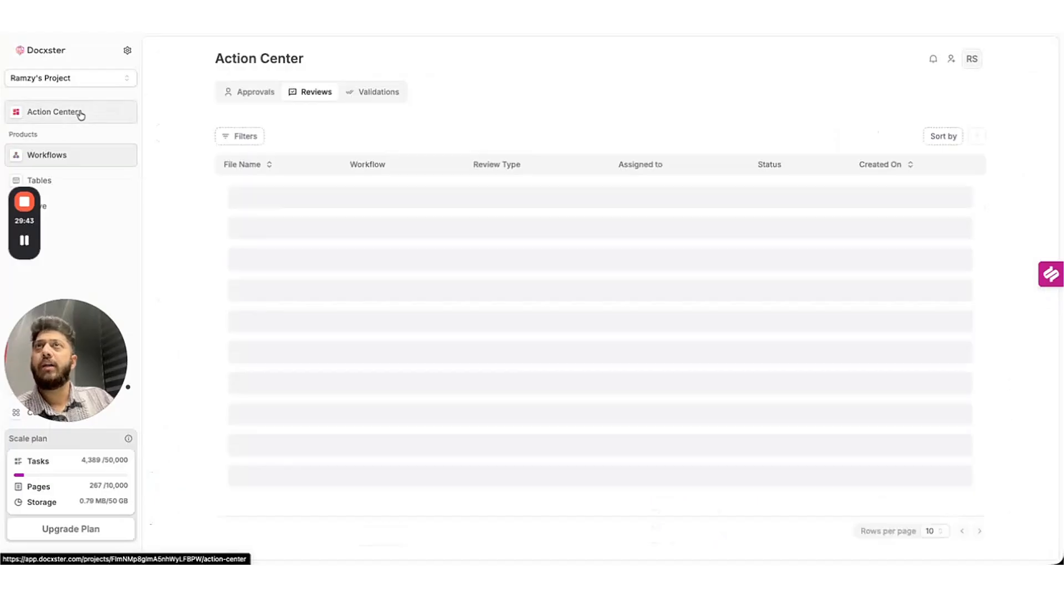
click(364, 92)
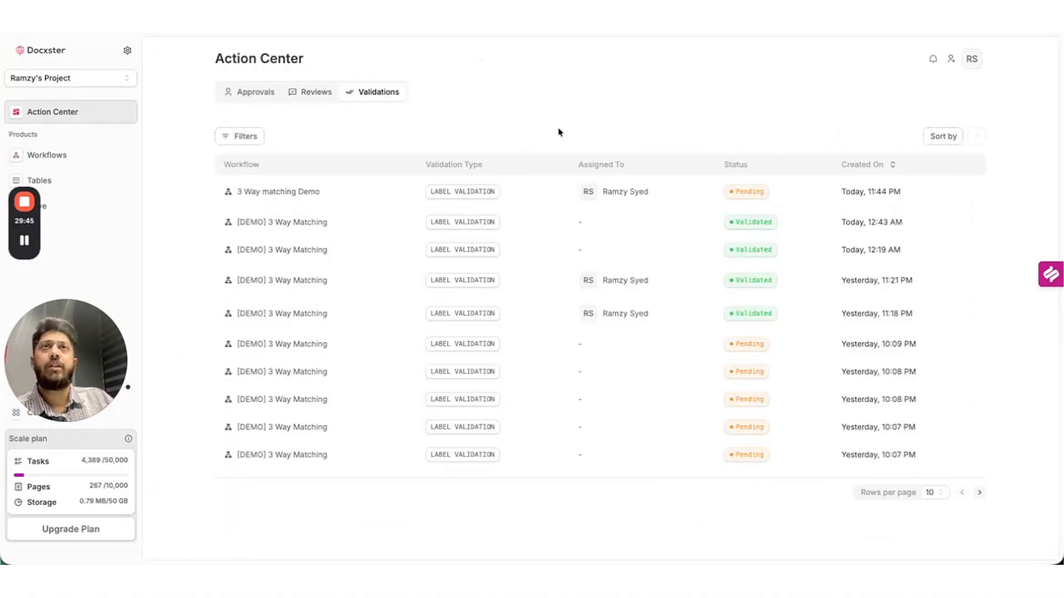
click(349, 192)
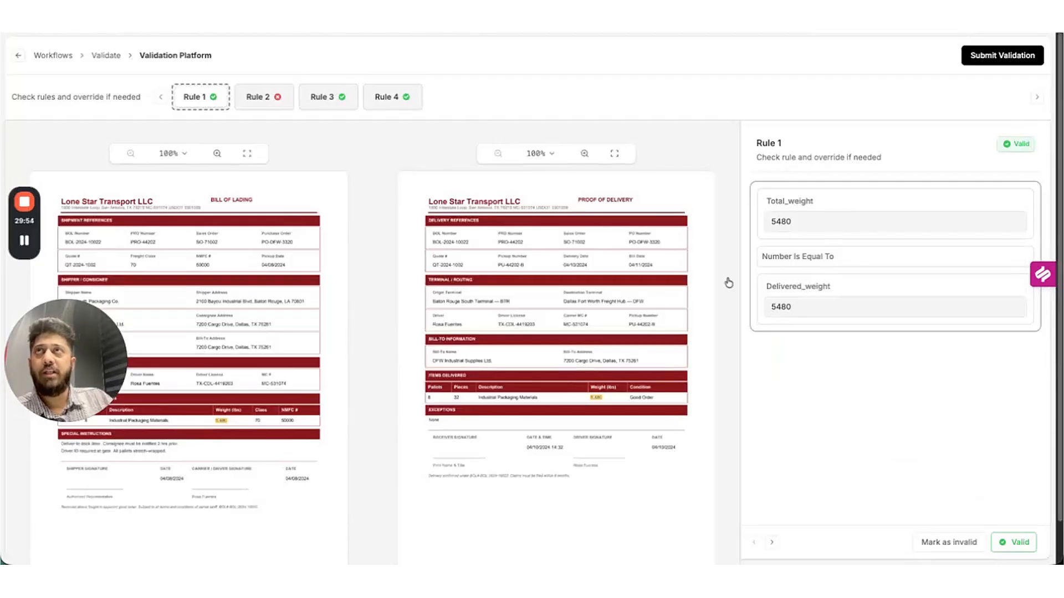
Check Rules 2–4 (weight, pallet count, piece count) and submit the validation.
click(262, 94)
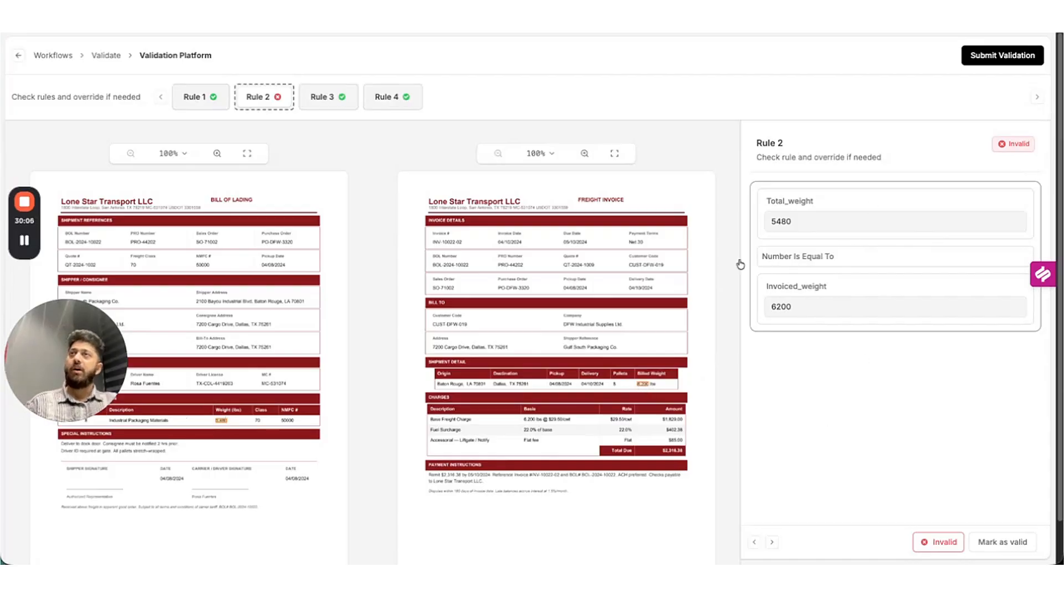
click(330, 92)
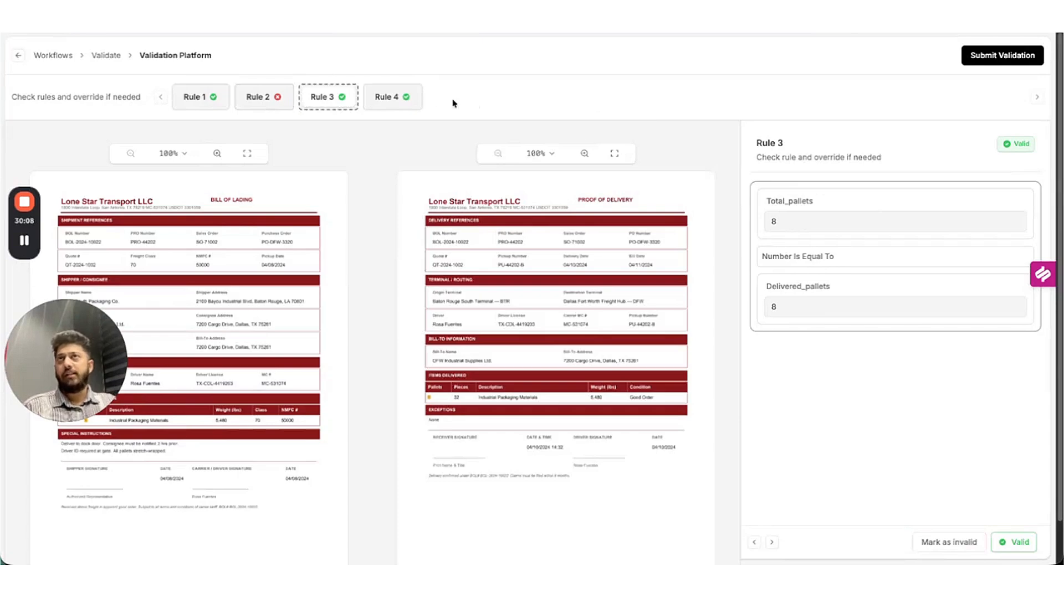
click(420, 99)
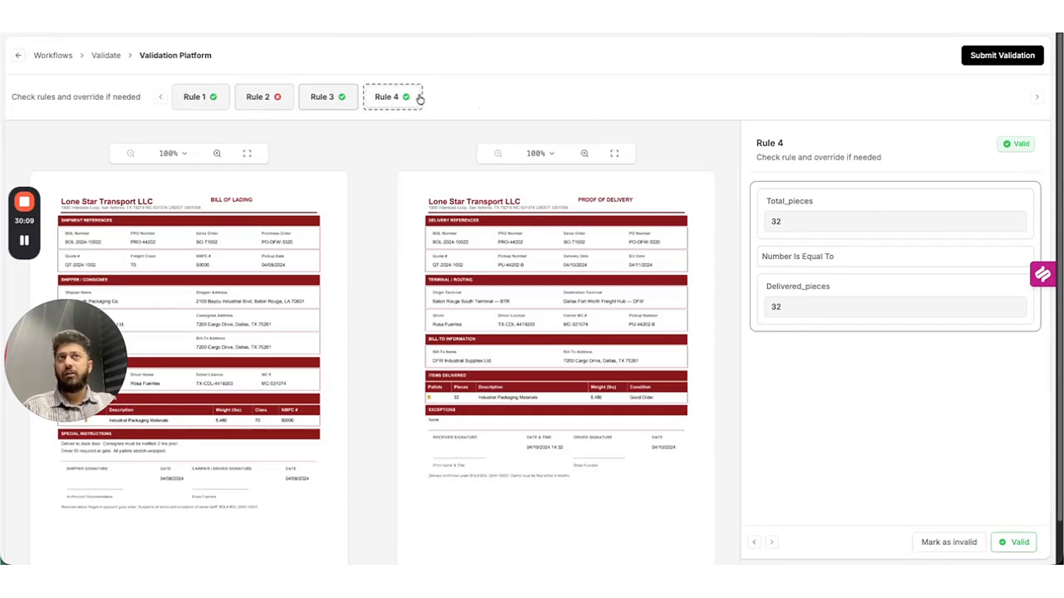
click(1007, 58)
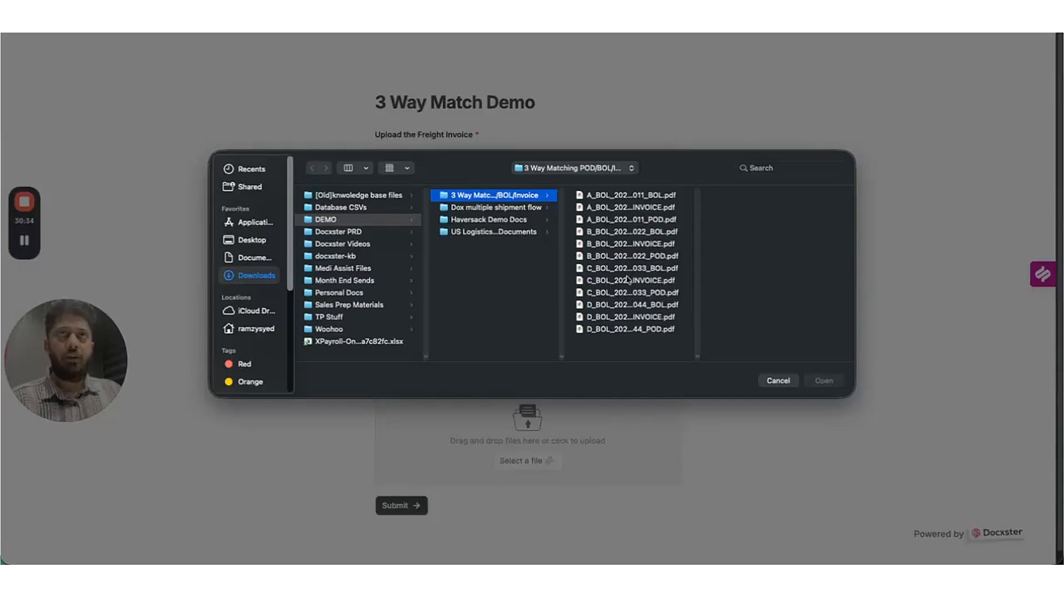
Attach the C_BOL_2024_10033 invoice and bill of lading PDFs, correcting a mistaken D_BOL pick.
click(629, 281)
click(821, 381)
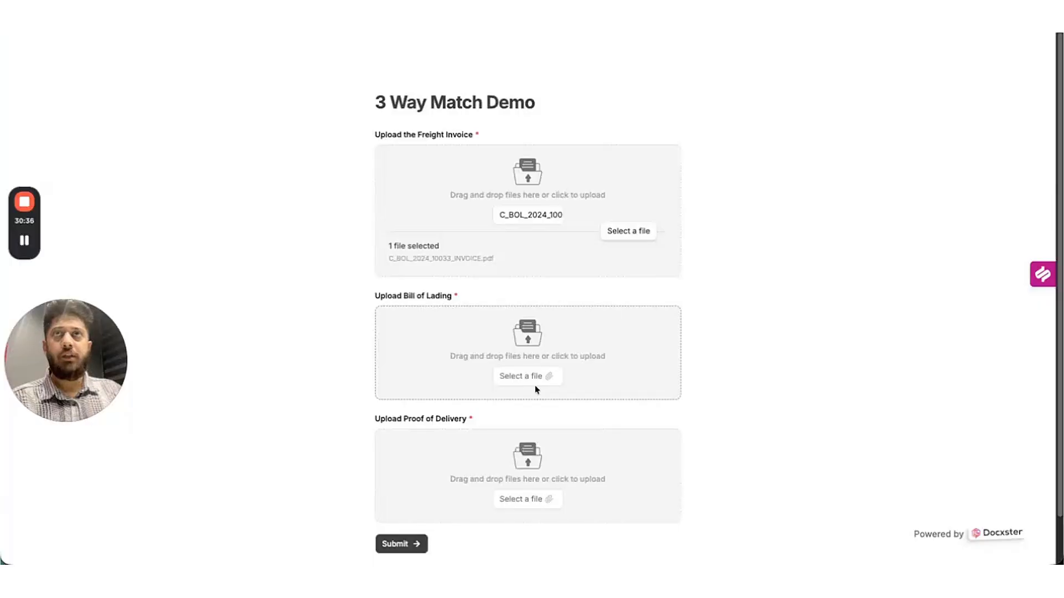
click(549, 377)
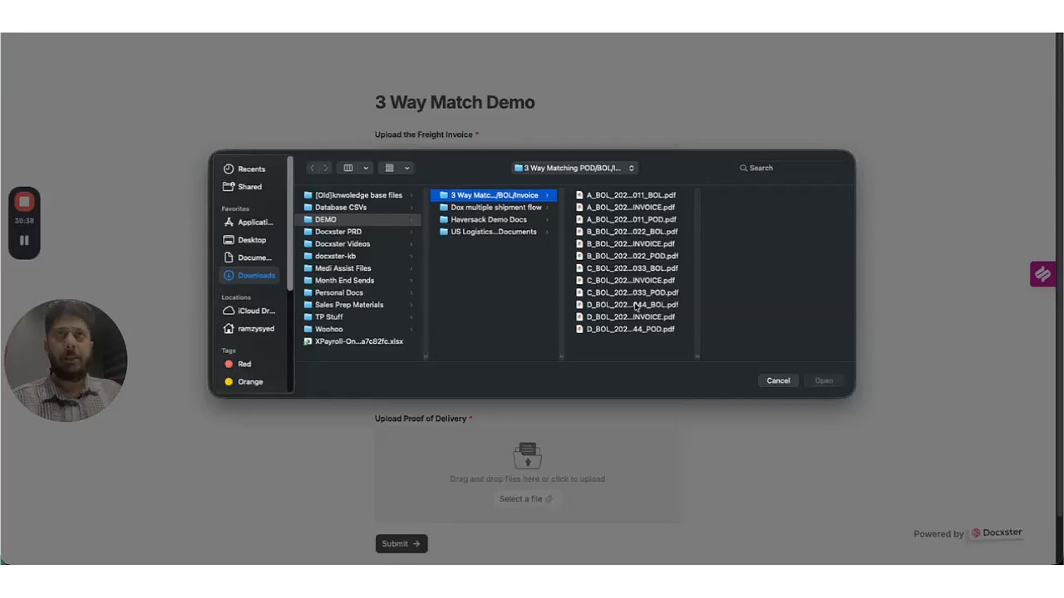
click(653, 306)
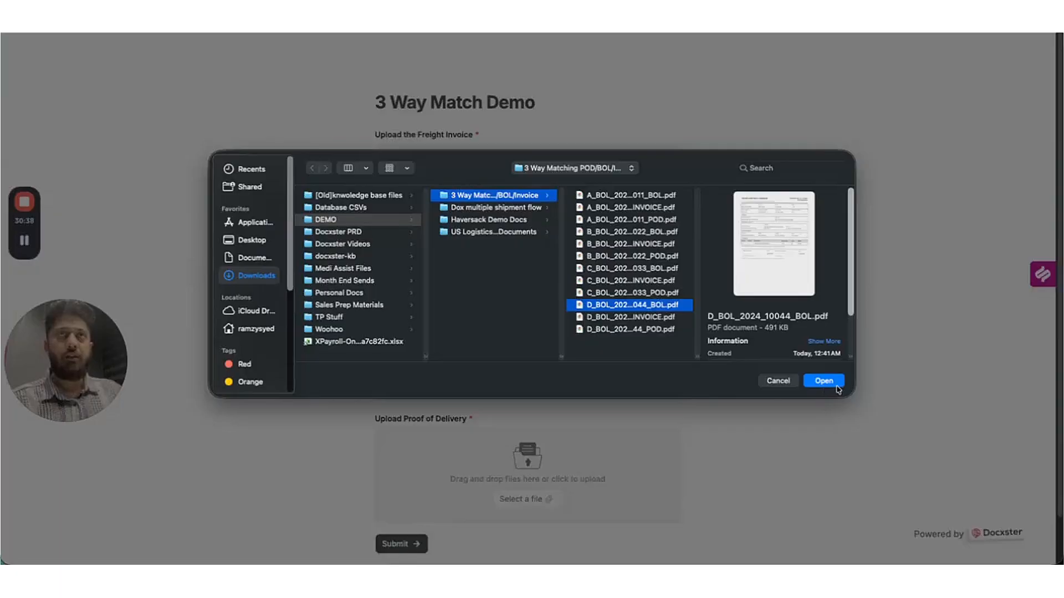
click(625, 269)
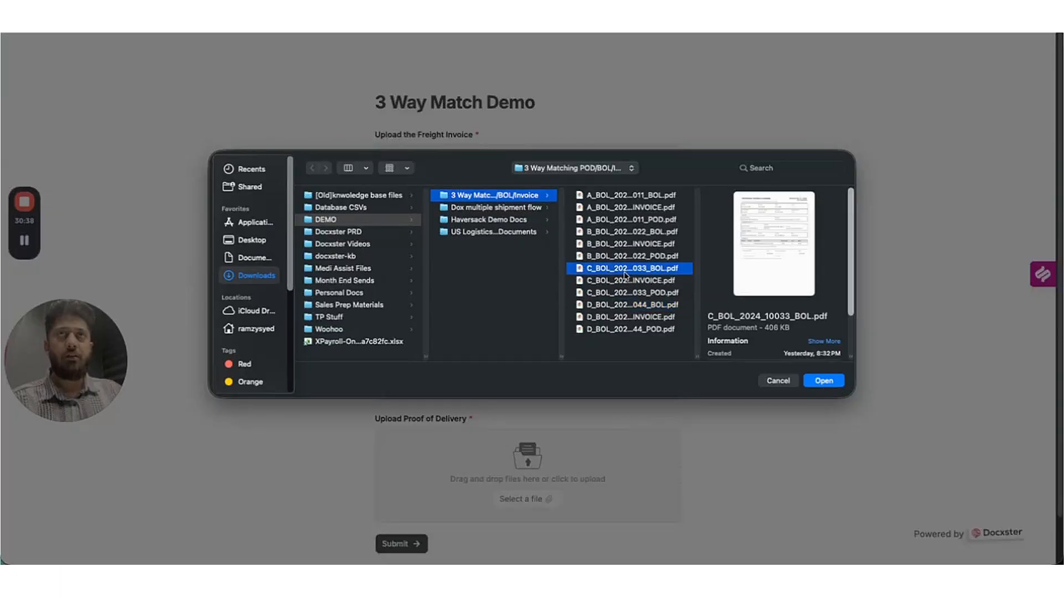
click(823, 381)
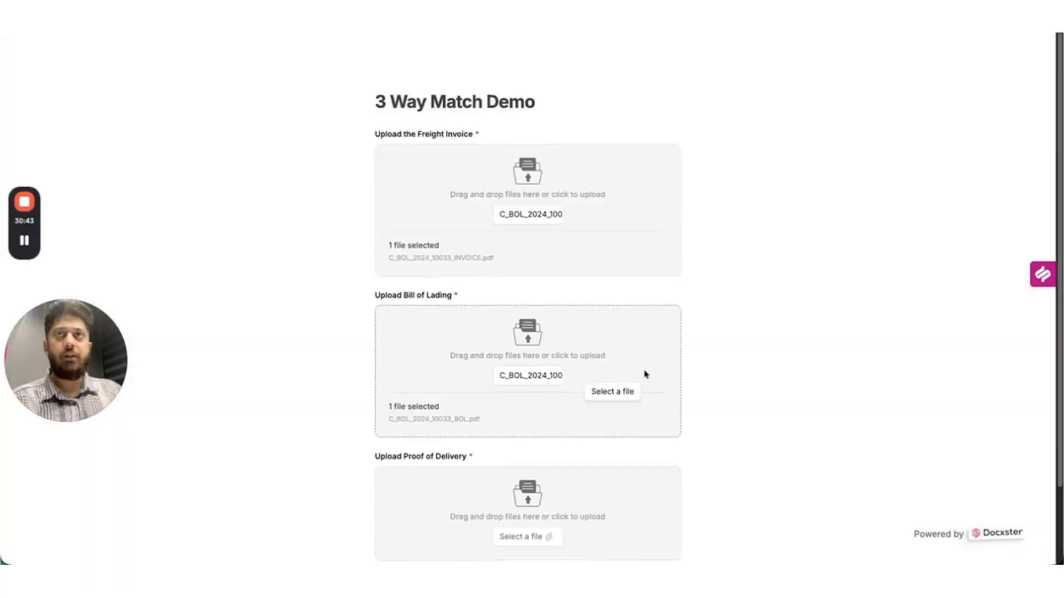
Attach the C_BOL_2024_10033 proof of delivery PDF.
scroll(548, 498, down, 1)
click(524, 515)
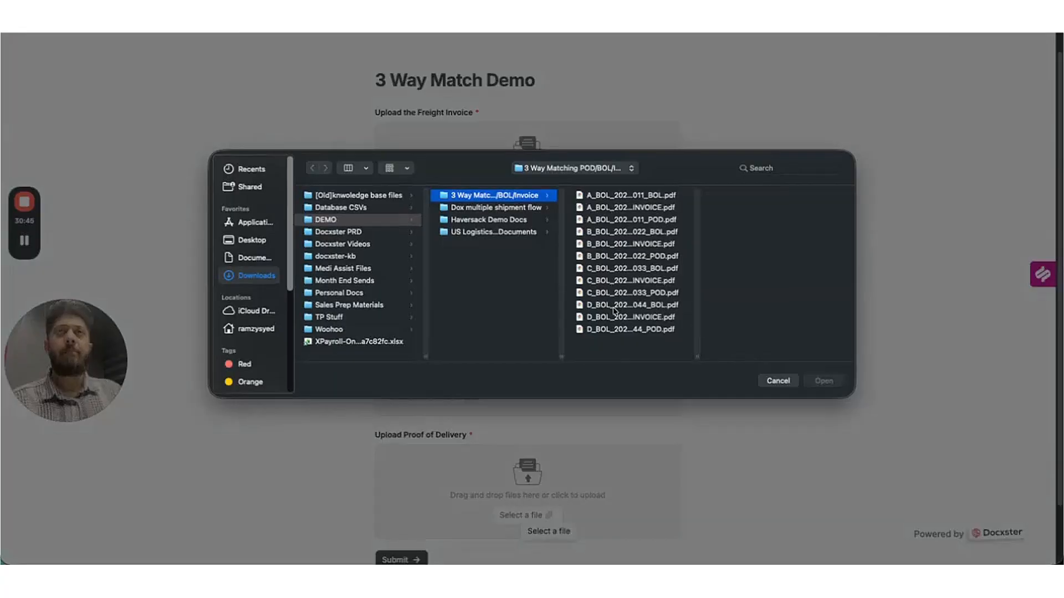
click(643, 292)
click(824, 381)
scroll(442, 484, down, 2)
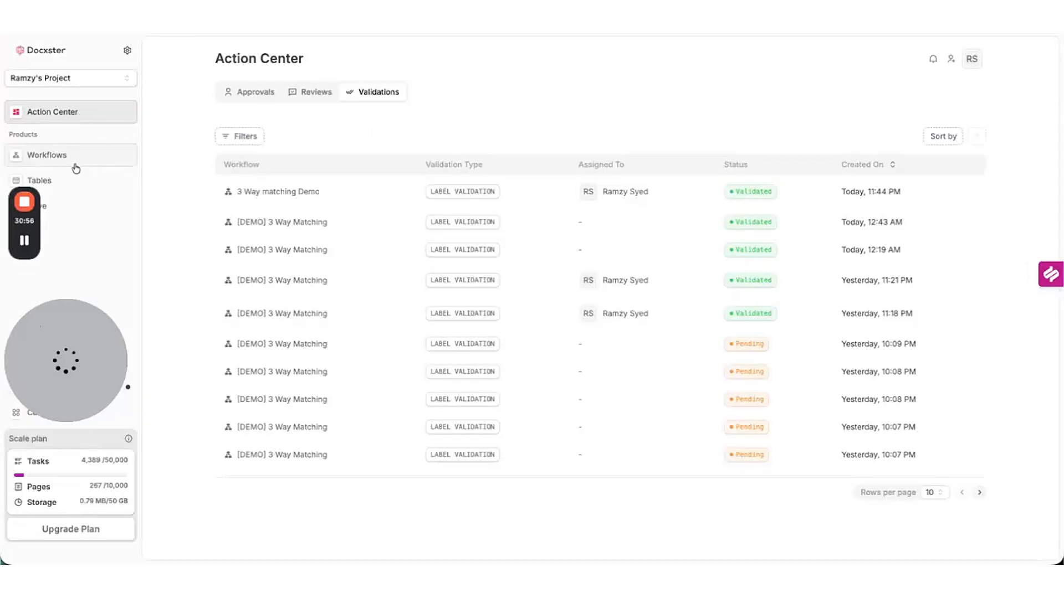
Check the latest workflow run's details to confirm it paused at Qty and Wt Check.
click(74, 161)
click(261, 98)
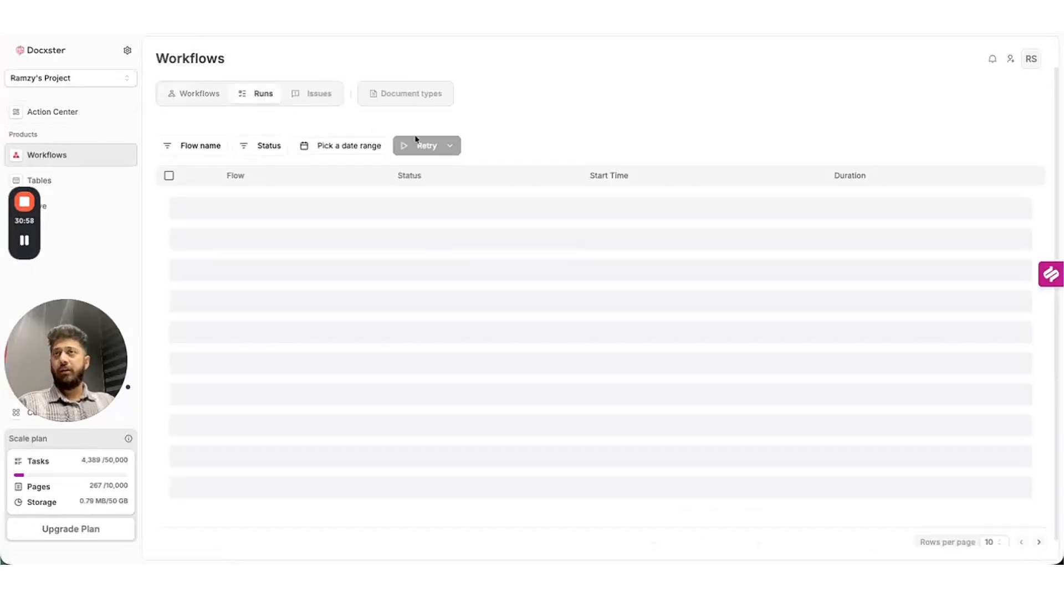
click(303, 205)
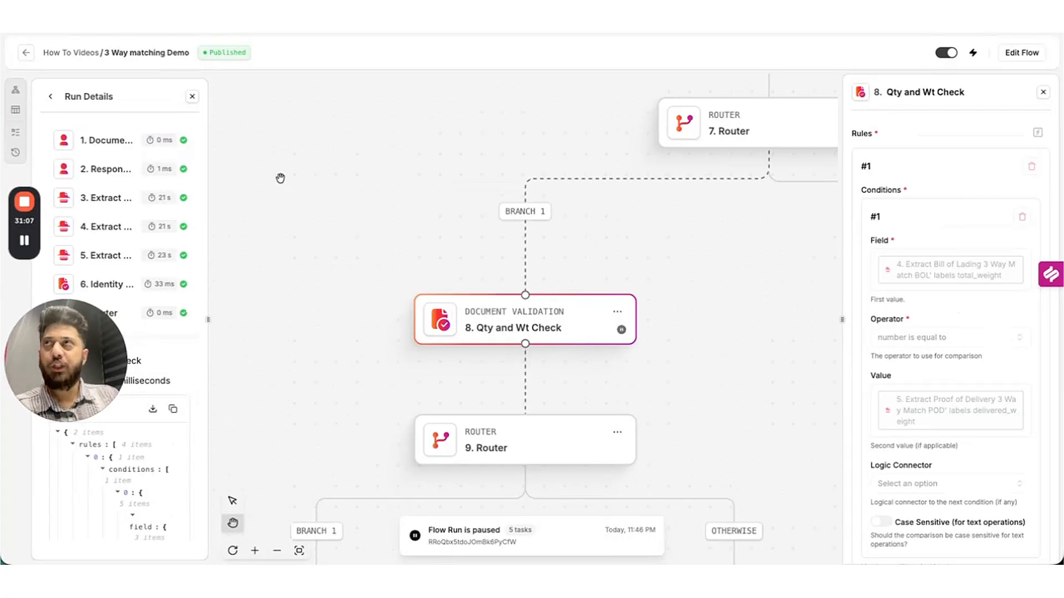
click(27, 53)
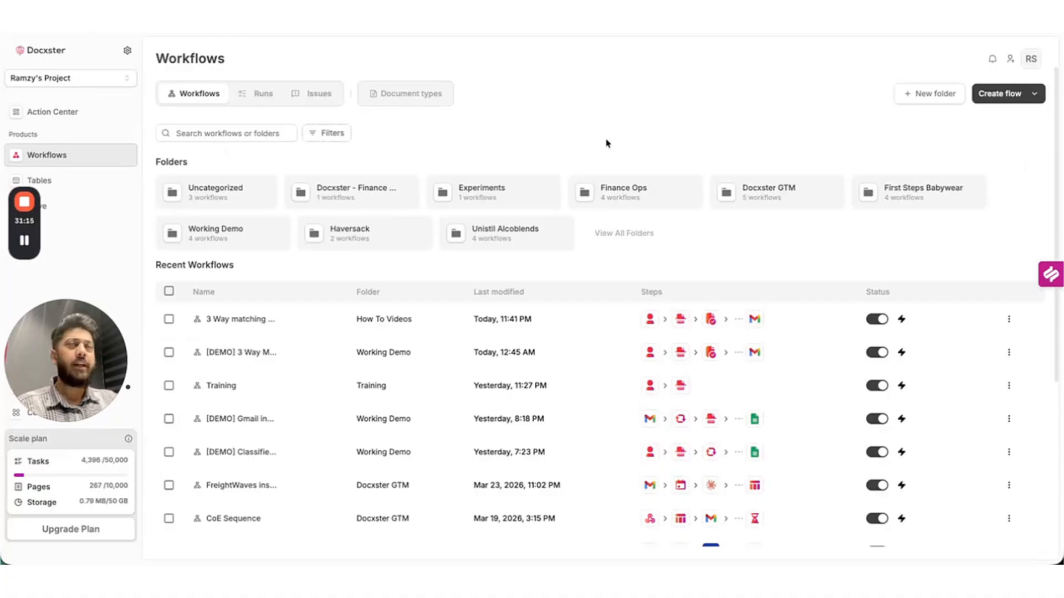
Open the newest validation session, showing Rule 1's 12200 vs 9840 weight mismatch.
click(44, 112)
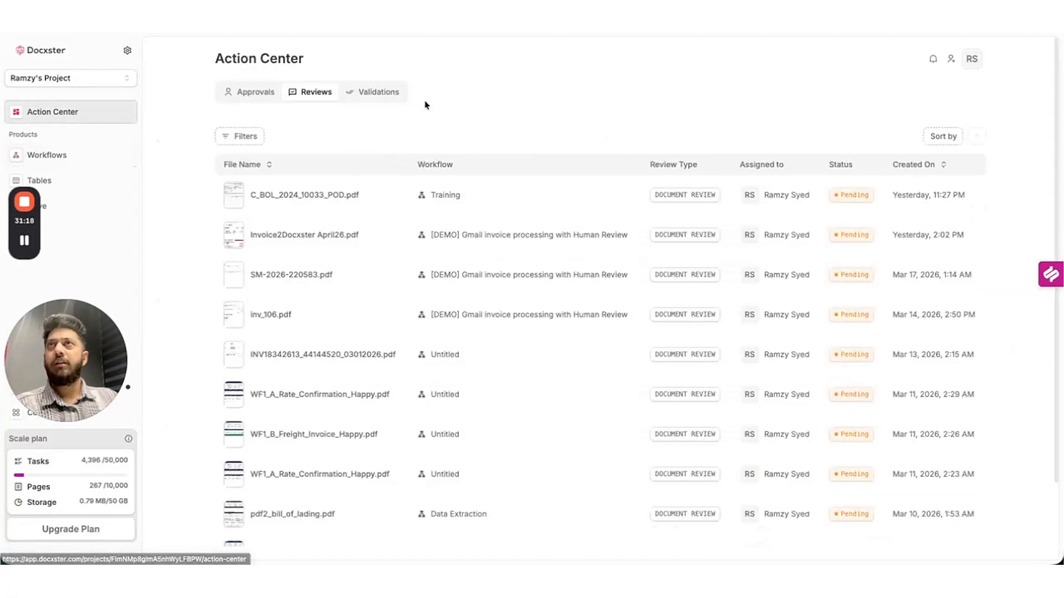
click(374, 92)
click(528, 196)
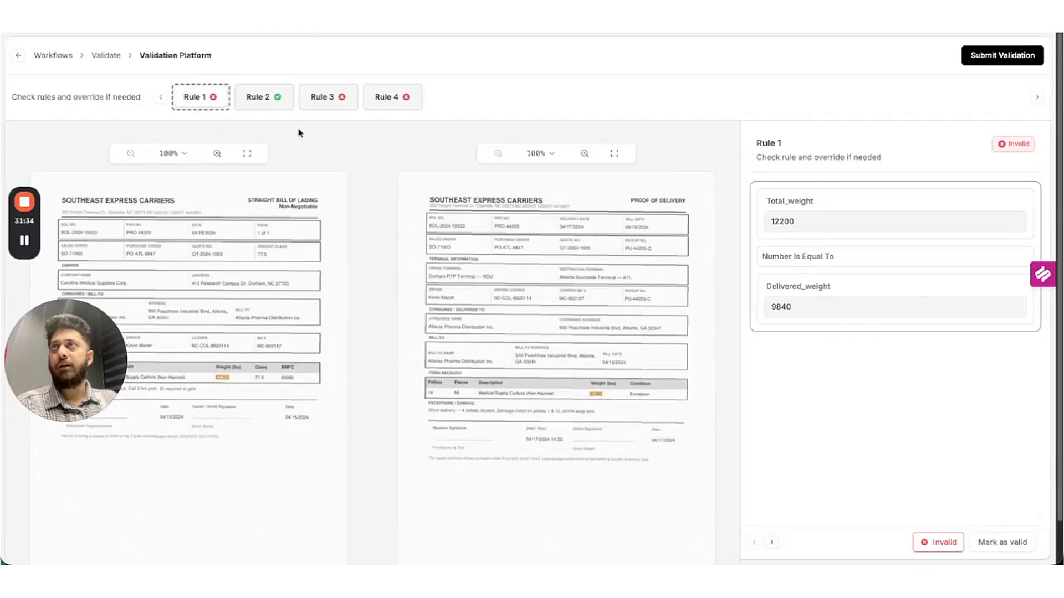
Review Rules 2–4: weight matches, while pallet and piece counts (72 vs 56) fail.
click(260, 97)
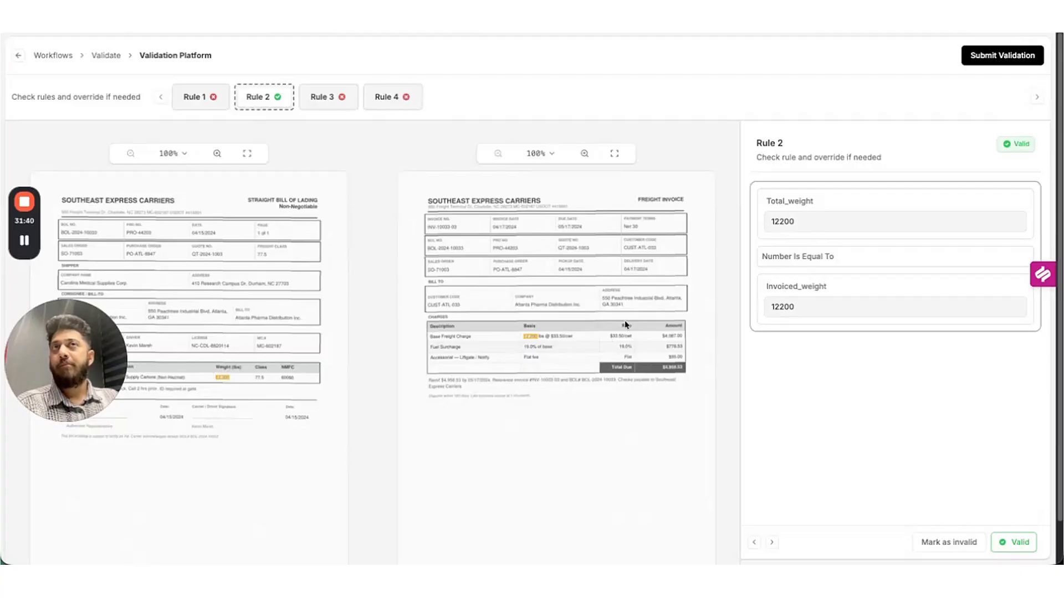
click(330, 106)
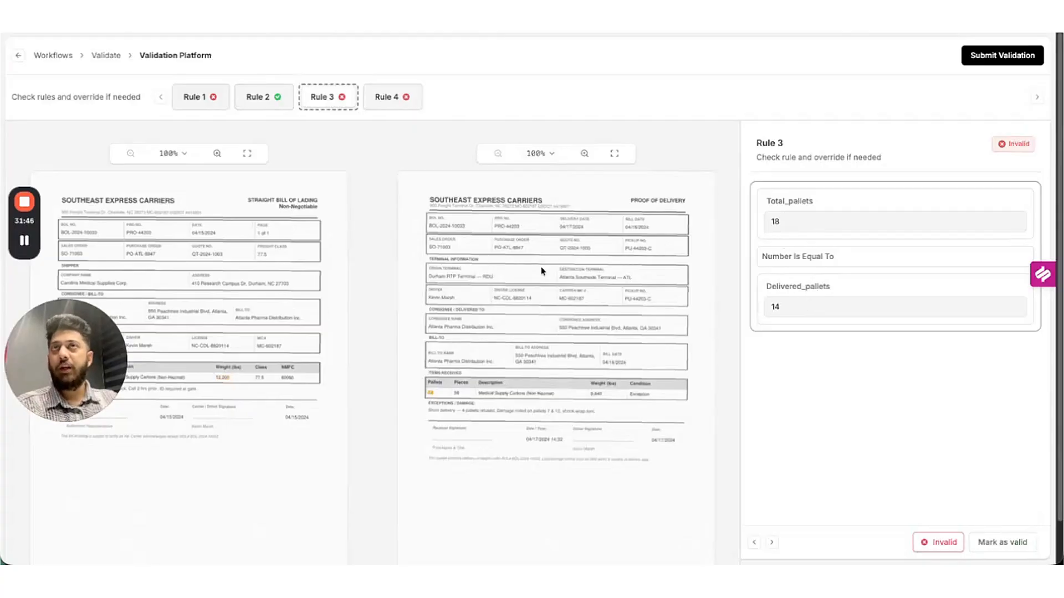
click(390, 96)
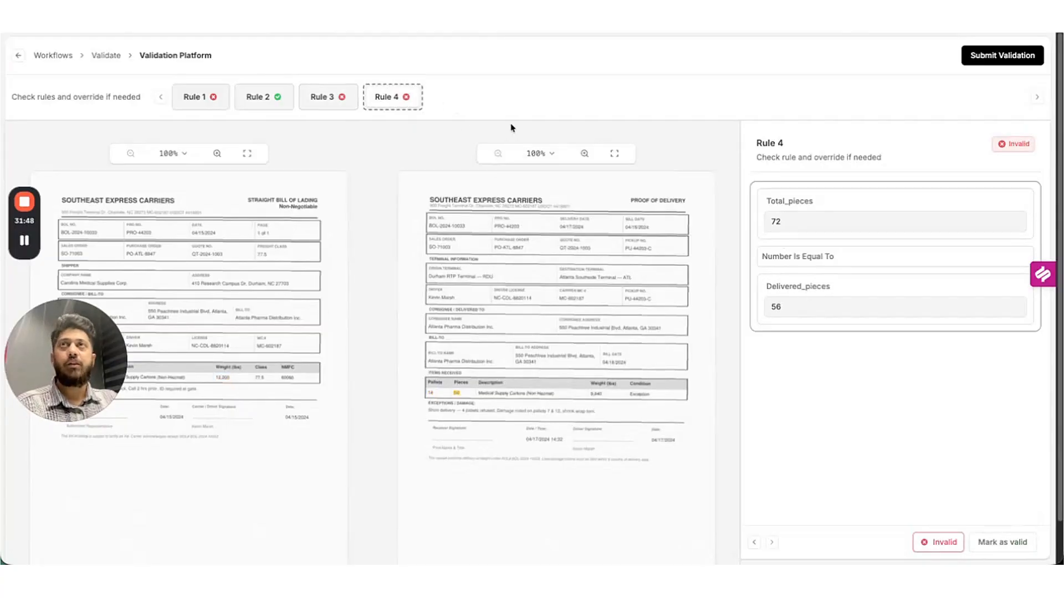